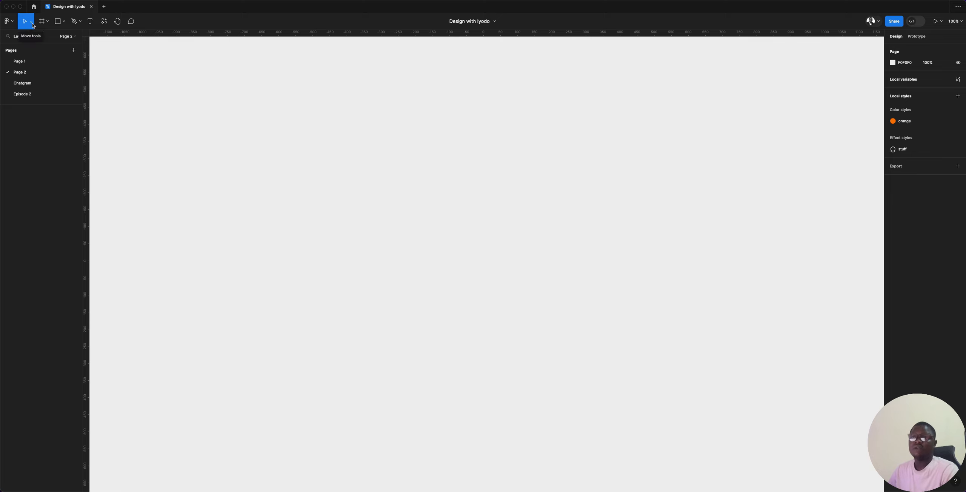
# - Draw a frame about 1036 × 603 on the empty canvas of Page 2
pyautogui.press('v')
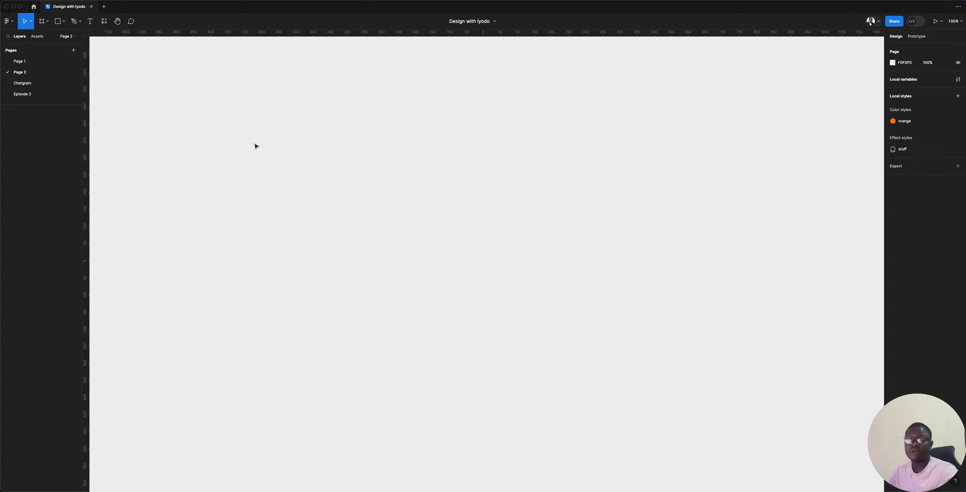
pyautogui.moveTo(244, 148); pyautogui.dragTo(396, 300)
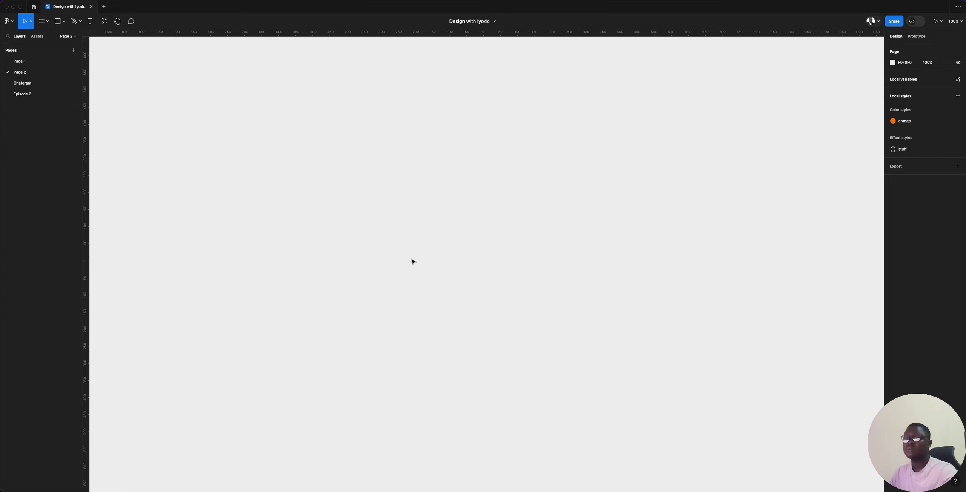
pyautogui.click(47, 23)
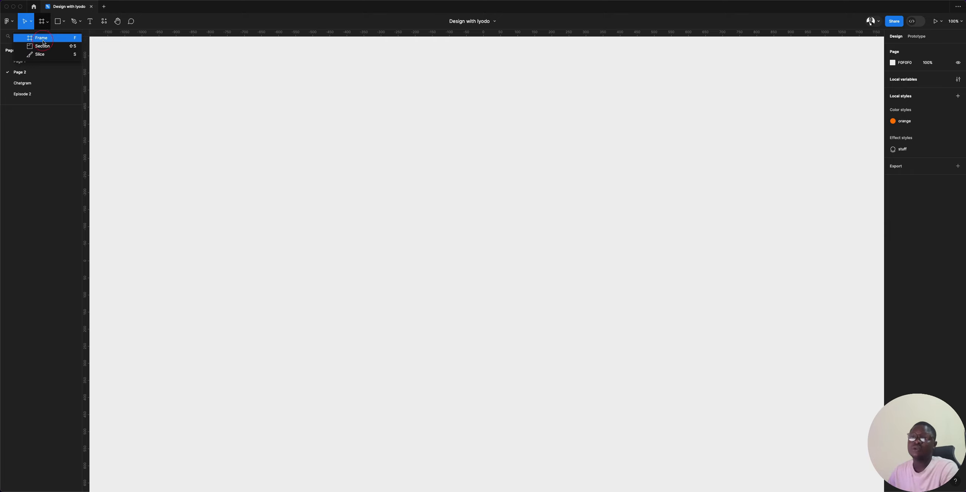
pyautogui.click(42, 39)
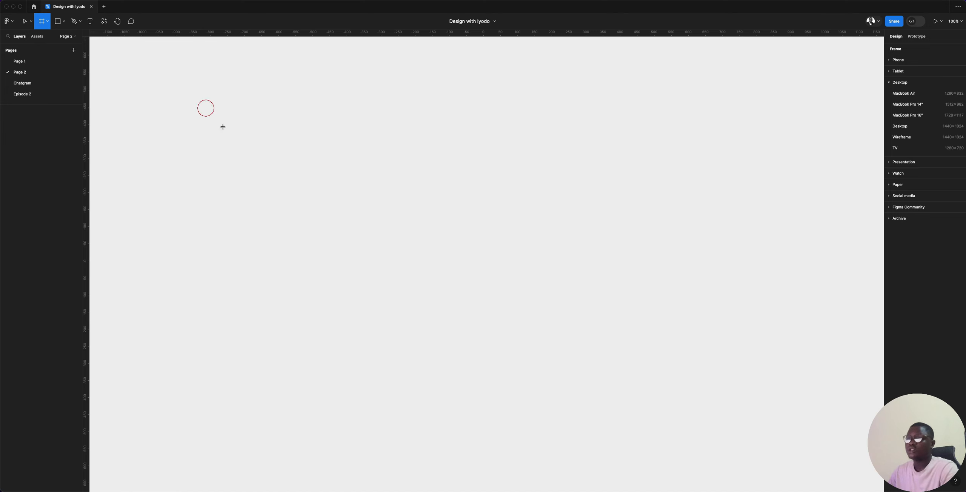
pyautogui.moveTo(205, 108); pyautogui.dragTo(560, 312)
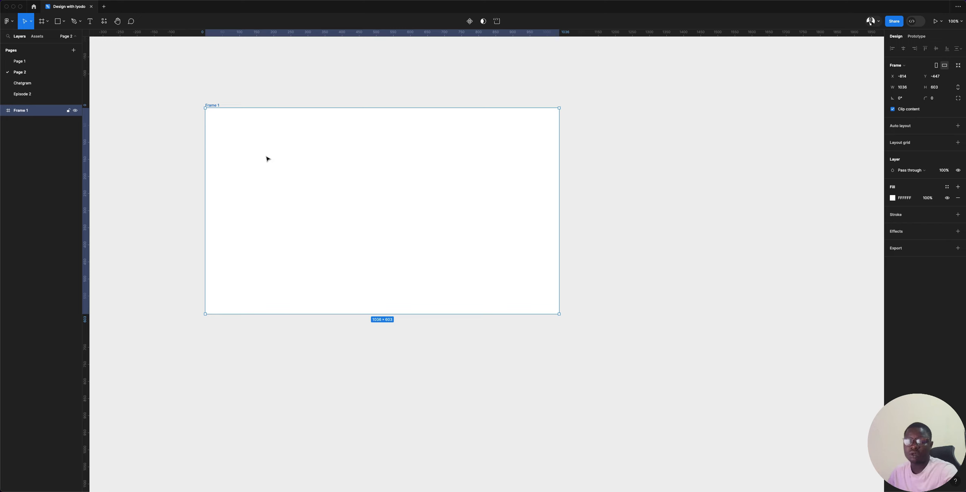
# - Draw a nested frame about 547 × 318 inside the first frame and delete it
pyautogui.press('f')
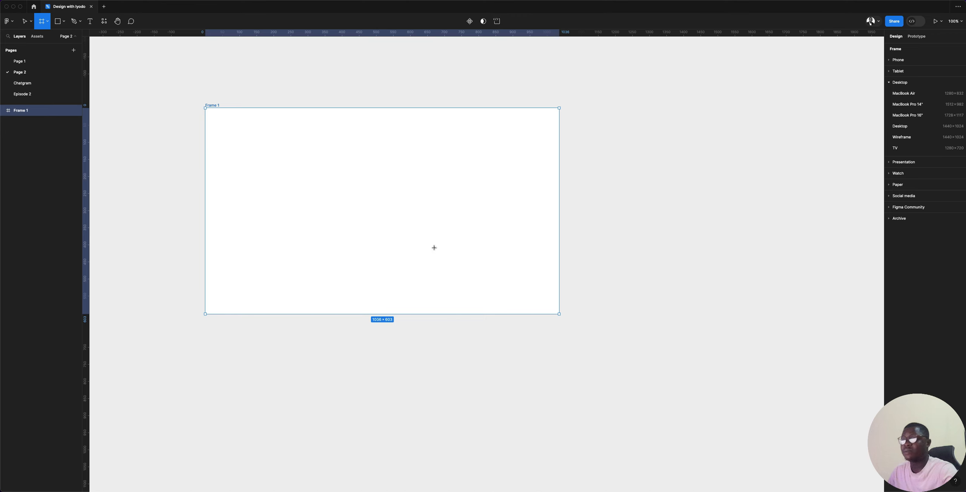
pyautogui.moveTo(246, 138); pyautogui.dragTo(434, 247)
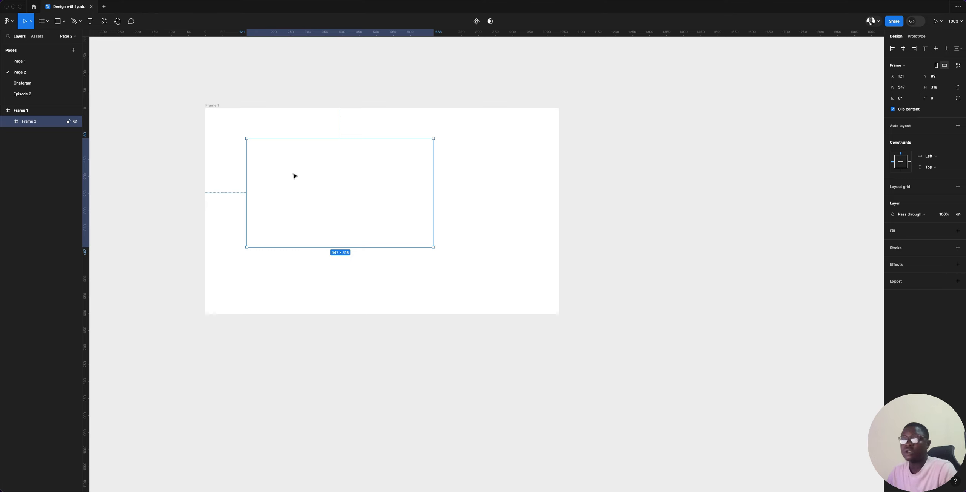
pyautogui.press('BackSpace')
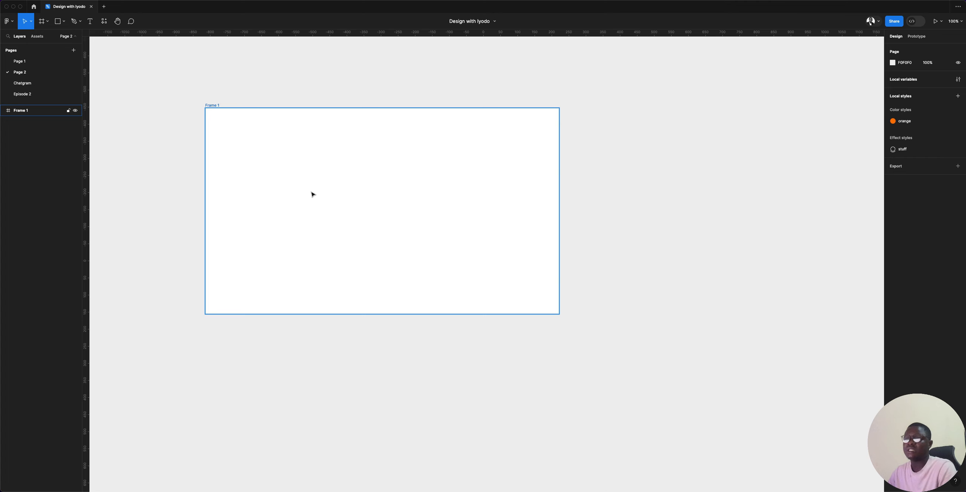
# - Move the frame to about X -971, Y -528 and shrink it to about 414 × 397
pyautogui.click(297, 192)
pyautogui.hscroll(5, 293, 190)
pyautogui.scroll(-2, 293, 191)
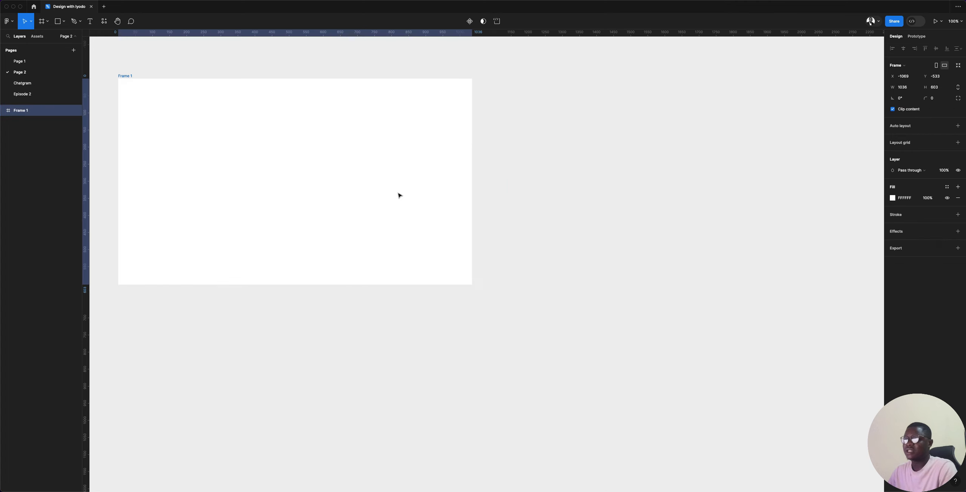
pyautogui.moveTo(398, 193); pyautogui.dragTo(463, 240)
pyautogui.moveTo(431, 295); pyautogui.dragTo(324, 193)
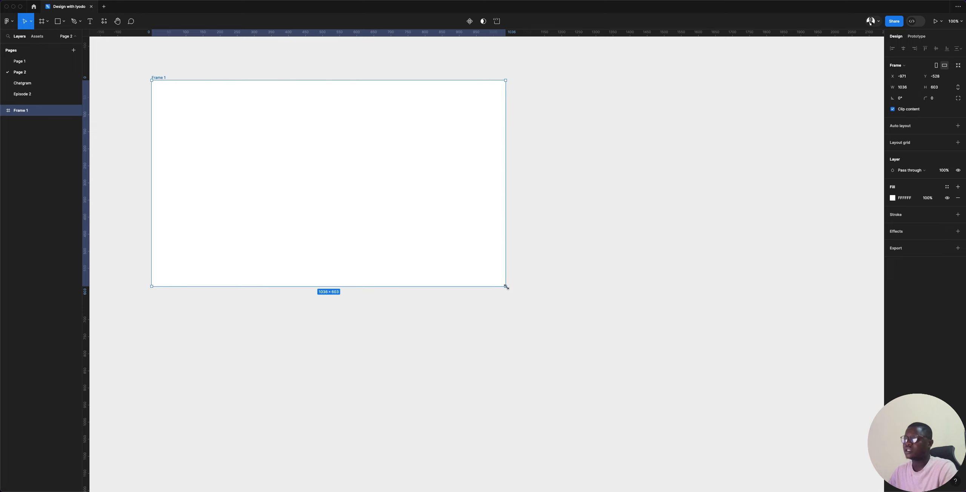
pyautogui.moveTo(507, 287); pyautogui.dragTo(293, 216)
pyautogui.press('super+z')
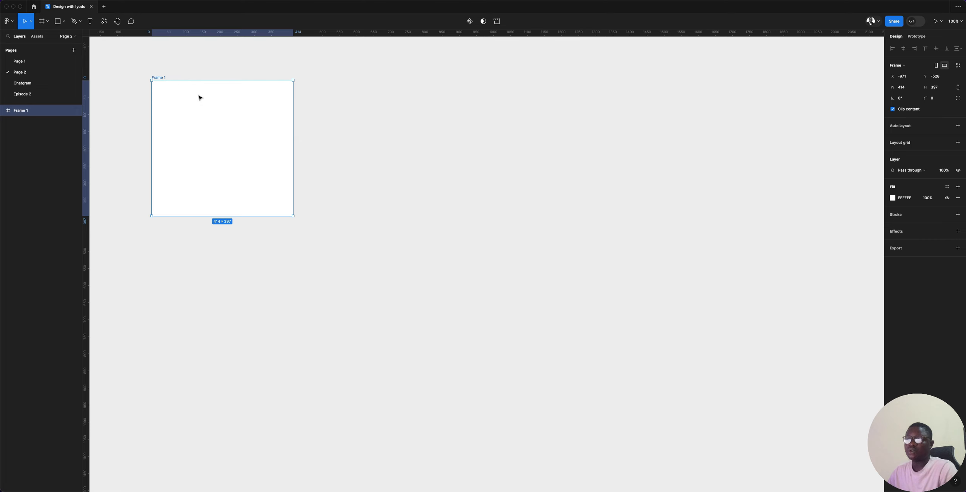
# - Rename the frame as "Let's go frame!"
pyautogui.doubleClick(160, 78)
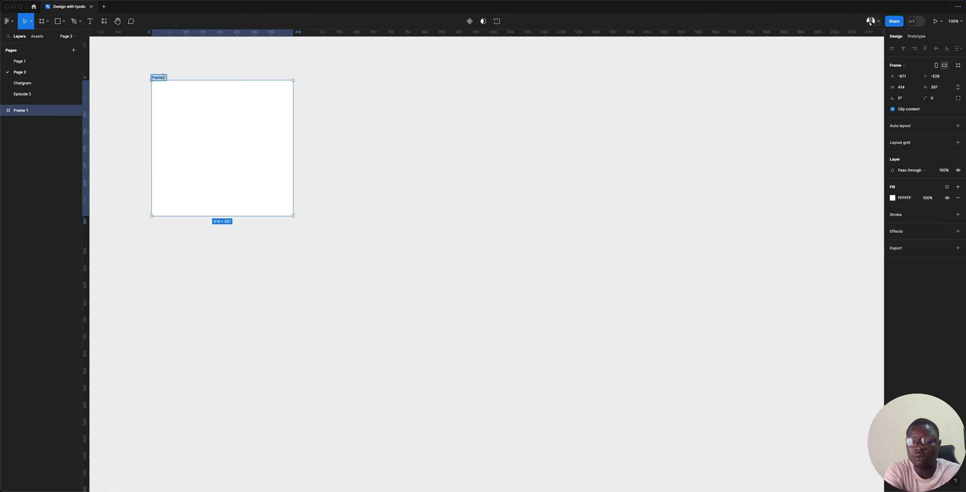
pyautogui.write("Let's")
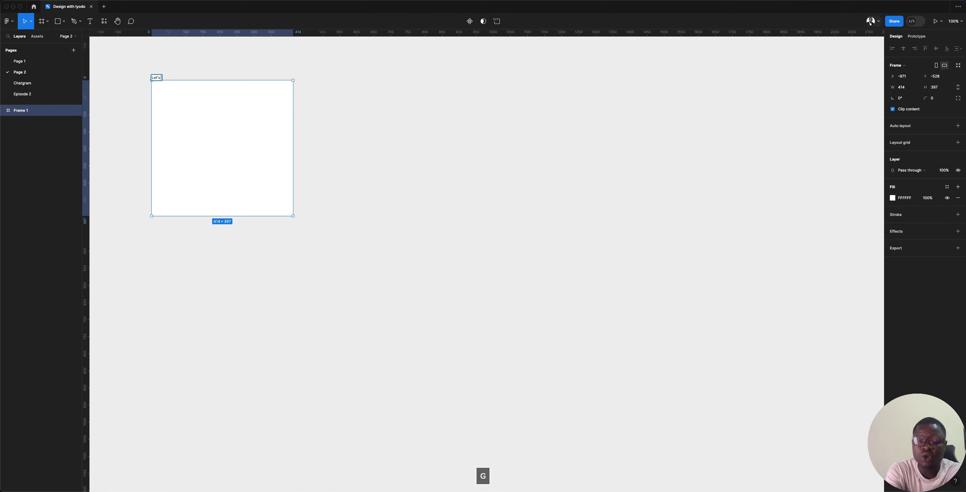
pyautogui.write(' go frame')
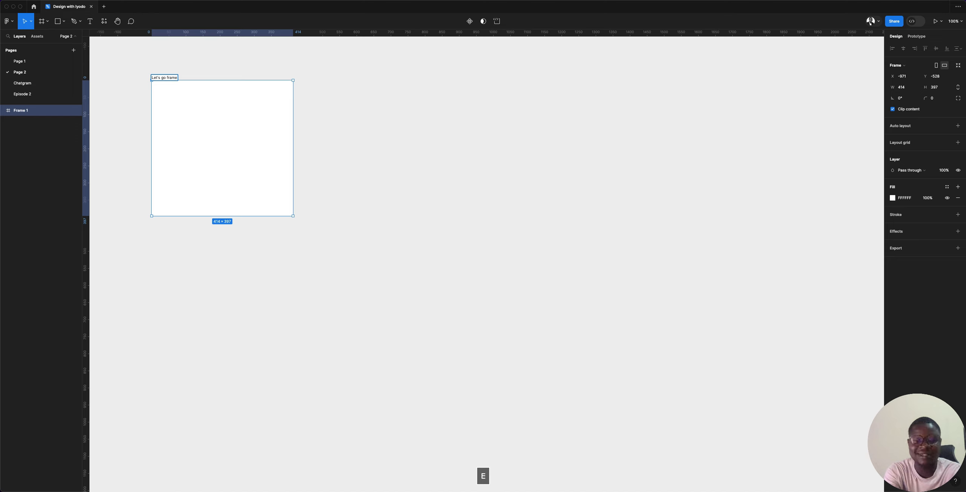
pyautogui.write('!')
pyautogui.press('Return')
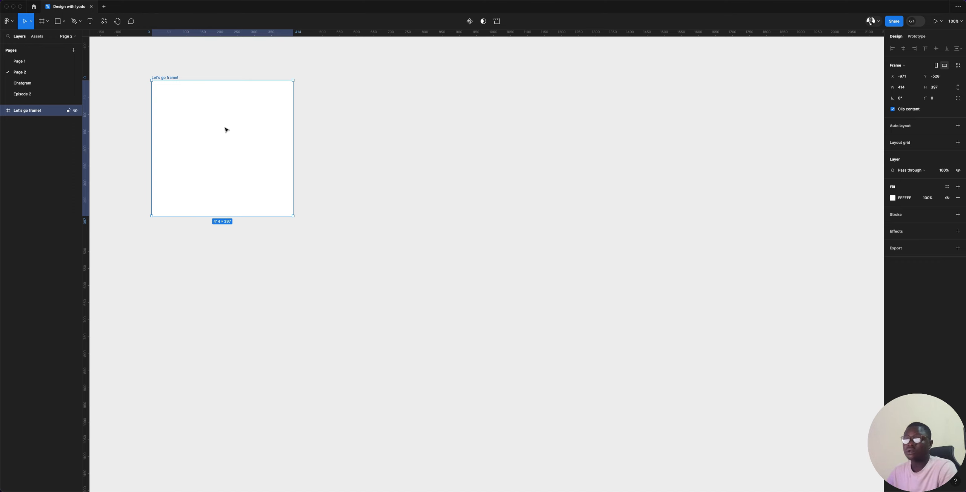
# - Draw a rectangle to the right of the frame and enlarge it to about 394 × 428
pyautogui.click(65, 23)
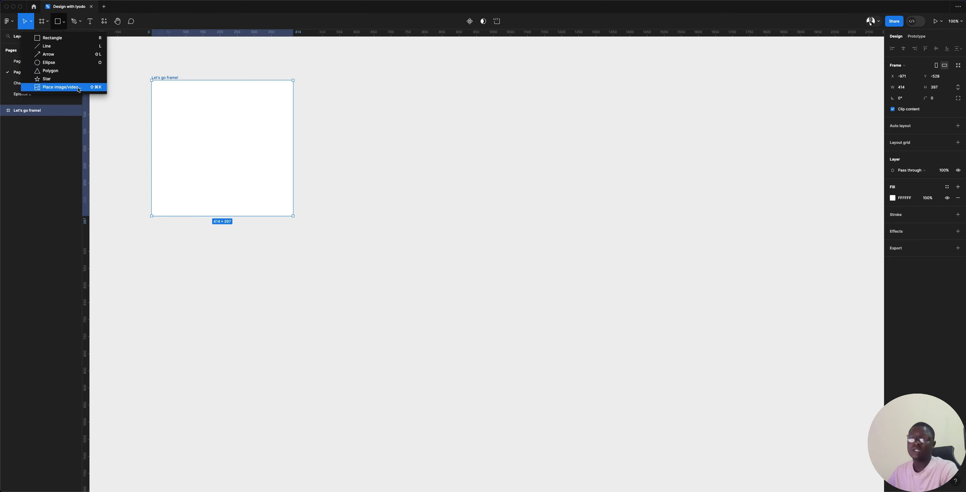
pyautogui.click(70, 39)
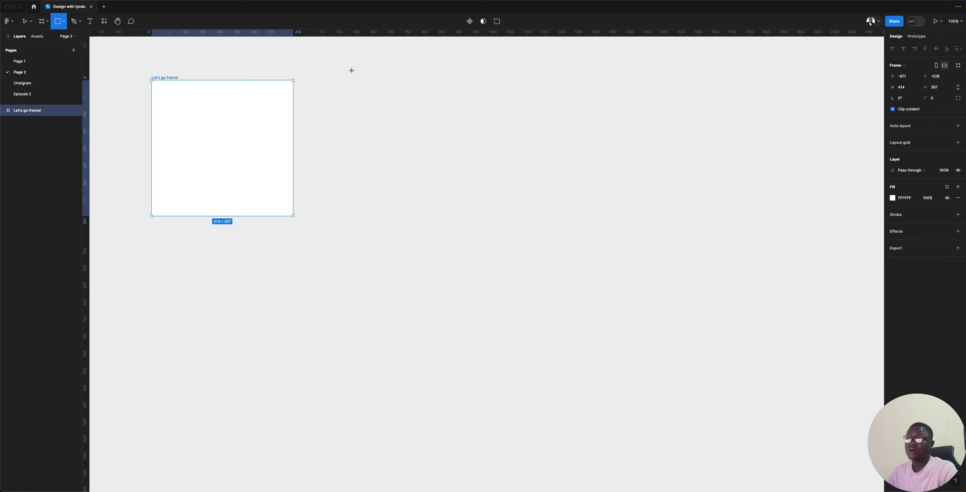
pyautogui.moveTo(343, 70)
pyautogui.mouseDown()
pyautogui.moveTo(438, 160)
pyautogui.moveTo(456, 148)
pyautogui.mouseUp()
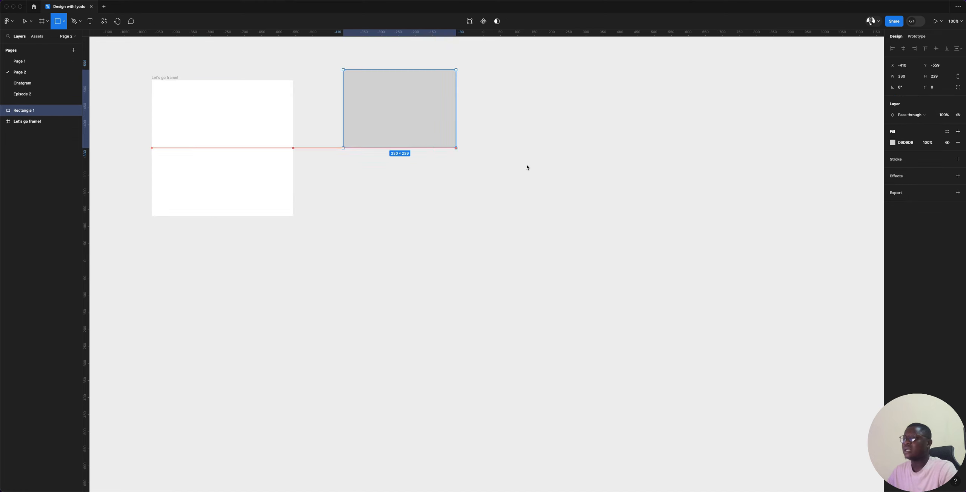
pyautogui.moveTo(527, 167)
pyautogui.mouseDown()
pyautogui.moveTo(446, 191)
pyautogui.moveTo(394, 155)
pyautogui.moveTo(459, 161)
pyautogui.moveTo(489, 198)
pyautogui.moveTo(474, 192)
pyautogui.moveTo(478, 216)
pyautogui.mouseUp()
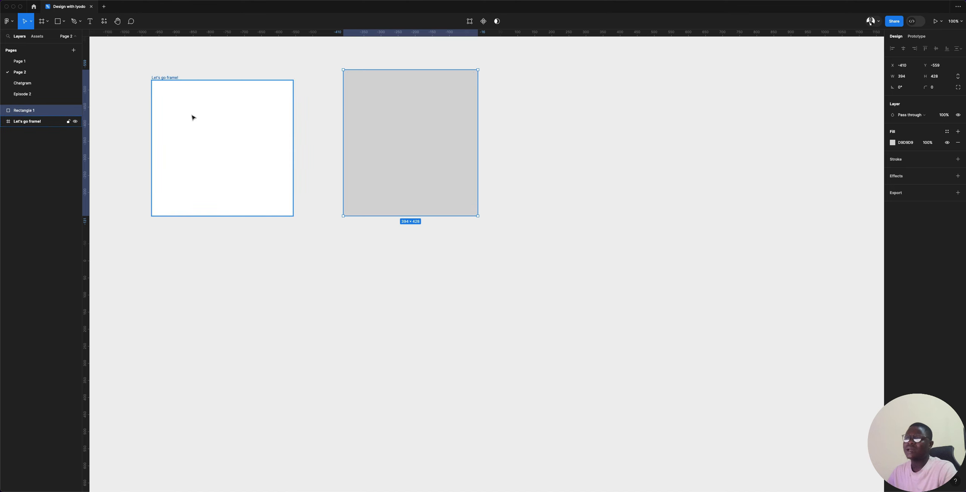
# - Lower the rectangle's top edge to align with the frame's top, making it about 397 high
pyautogui.click(176, 94)
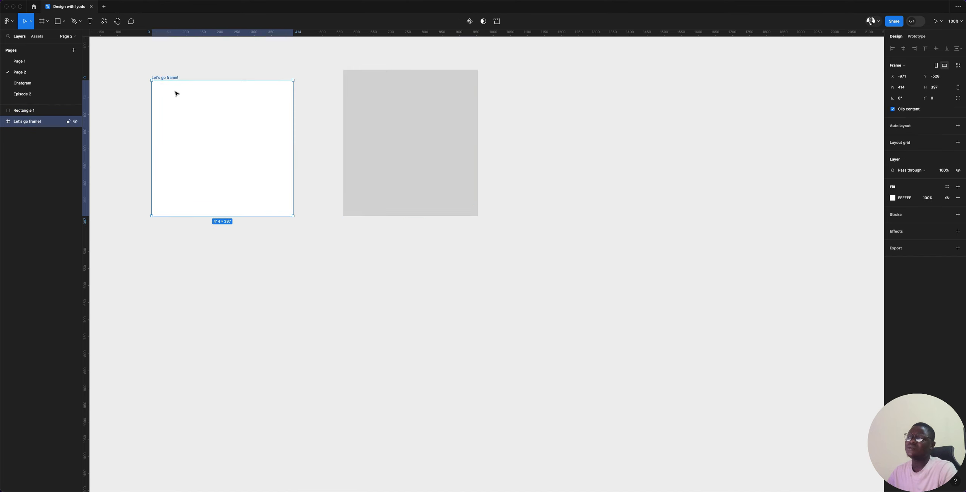
pyautogui.click(406, 99)
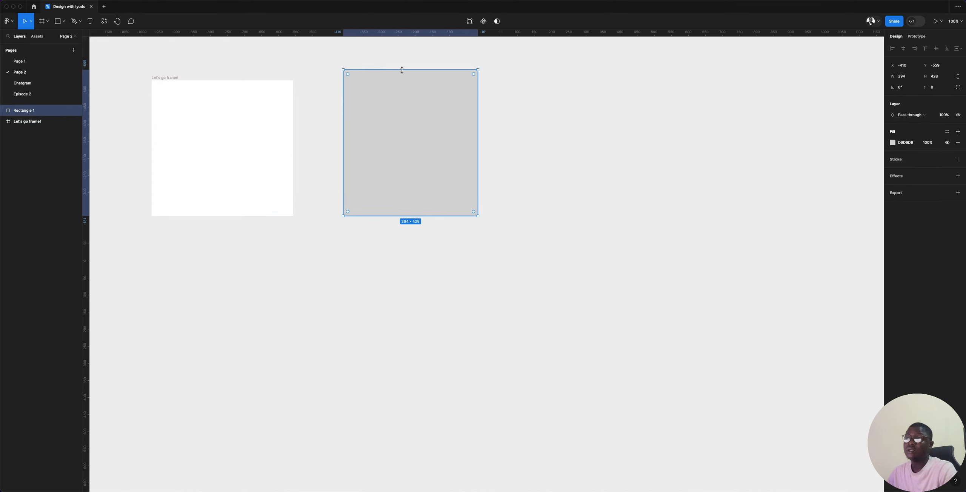
pyautogui.moveTo(402, 69)
pyautogui.mouseDown()
pyautogui.moveTo(410, 99)
pyautogui.moveTo(410, 80)
pyautogui.mouseUp()
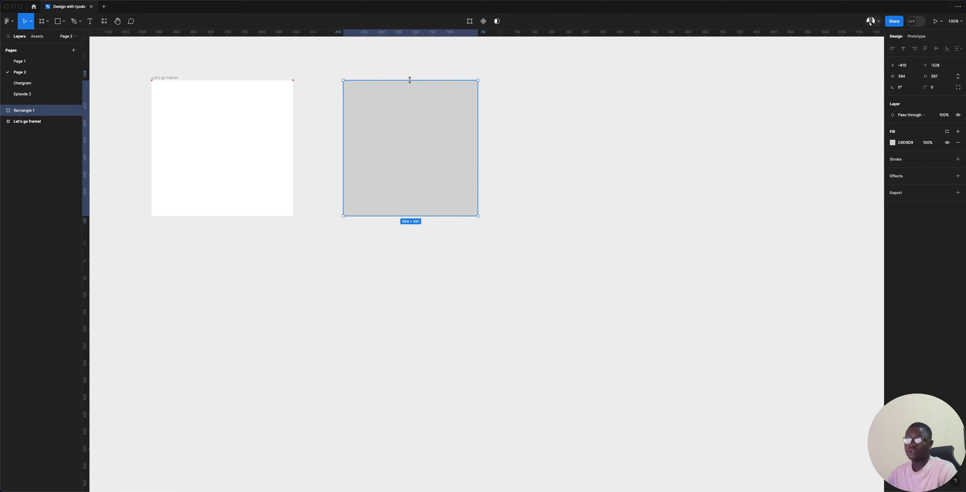
pyautogui.click(286, 101)
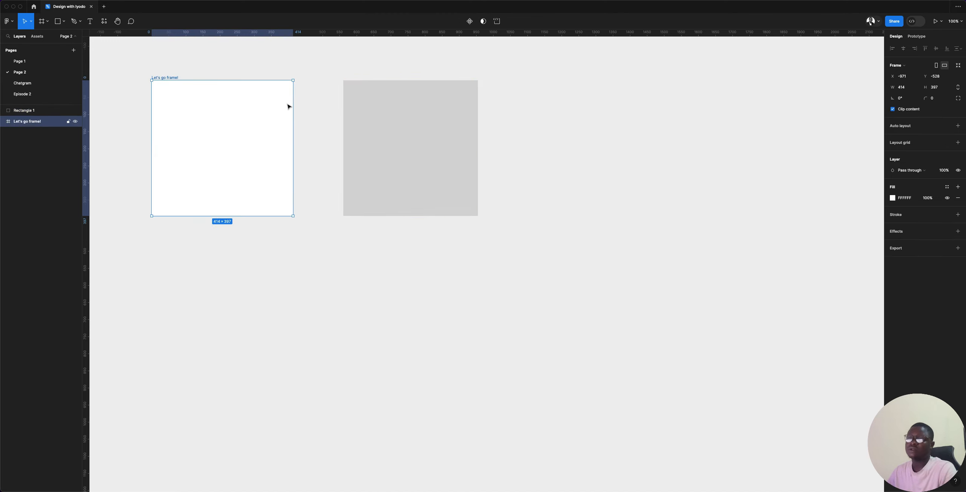
# - Move the rectangle to about X -300, Y -464 and the frame to about X -856, Y -481
pyautogui.click(446, 108)
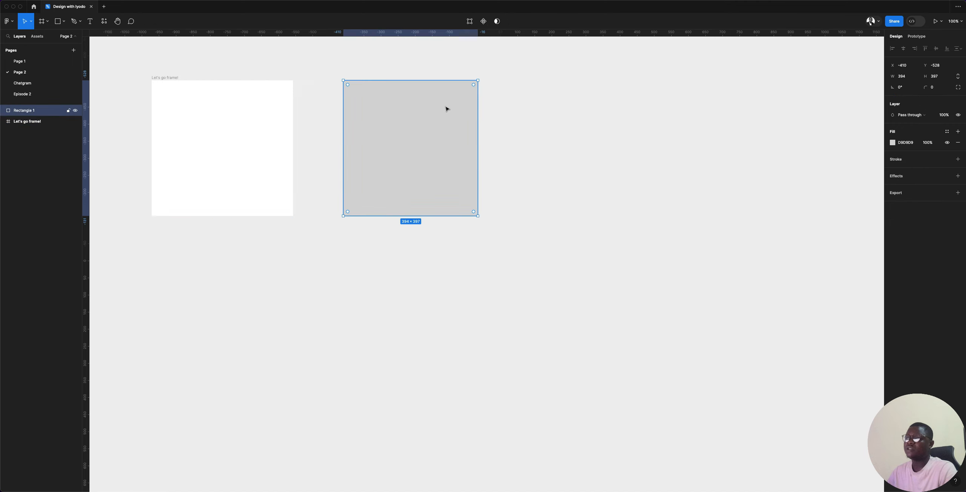
pyautogui.moveTo(446, 108); pyautogui.dragTo(488, 138)
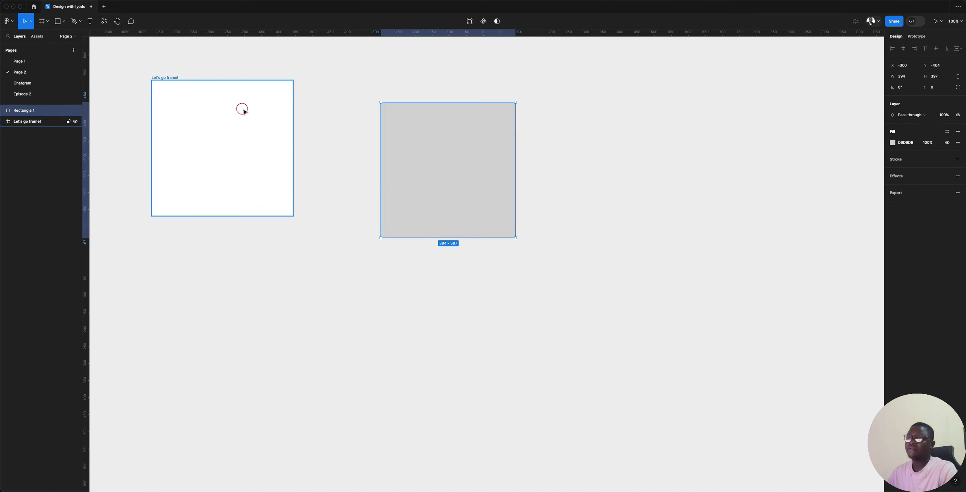
pyautogui.moveTo(249, 110); pyautogui.dragTo(376, 204)
pyautogui.hotkey('ctrl', 'z')
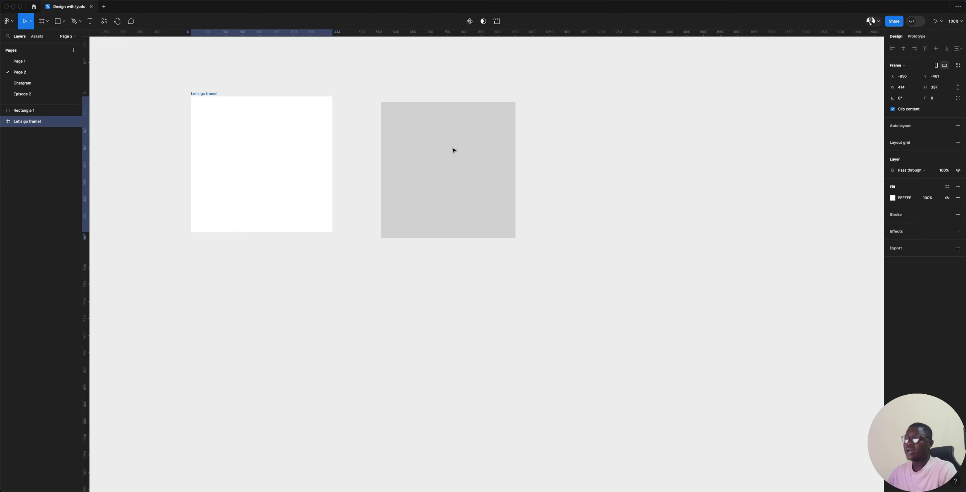
# - Duplicate the rectangle to its right and shrink the copy to about 298 × 266
pyautogui.click(453, 147)
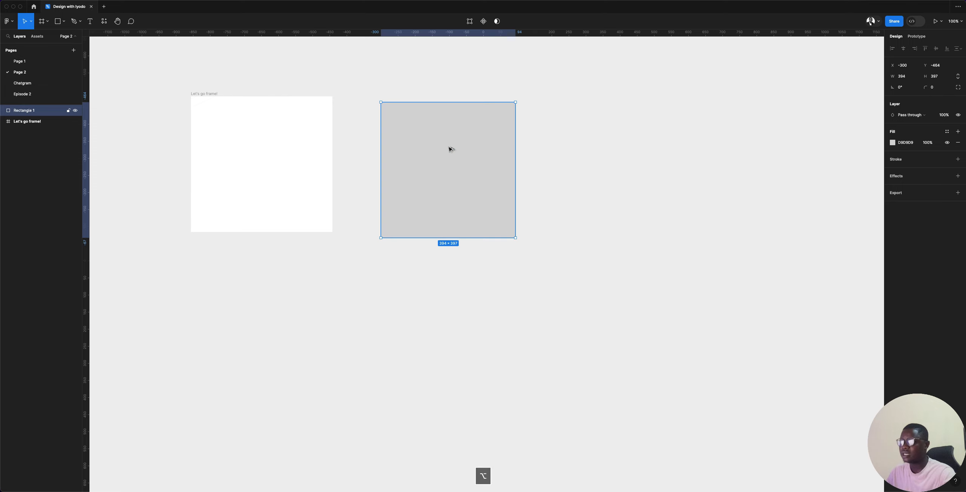
pyautogui.moveTo(451, 148); pyautogui.dragTo(583, 144)
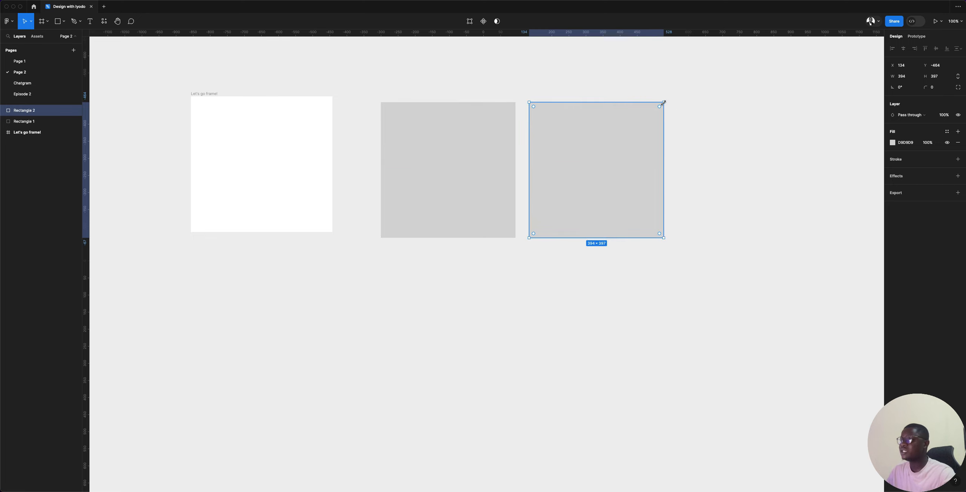
pyautogui.moveTo(664, 102); pyautogui.dragTo(631, 147)
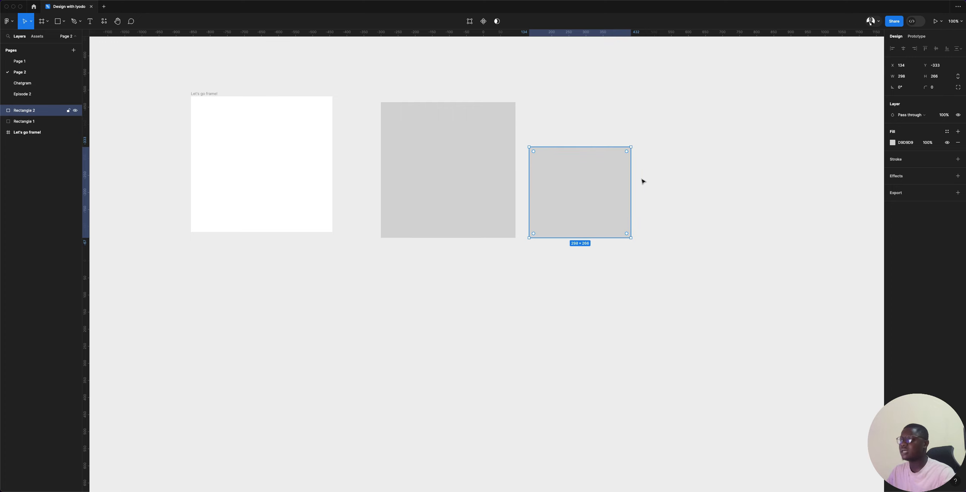
# - Narrow the copied rectangle to about 270 wide and move it to about X 193, Y -350
pyautogui.moveTo(630, 185); pyautogui.dragTo(622, 203)
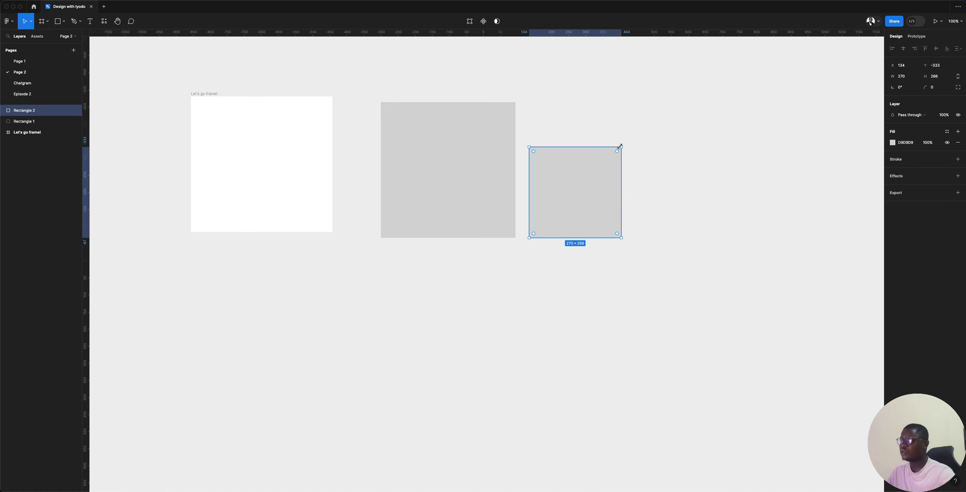
pyautogui.moveTo(620, 148); pyautogui.dragTo(622, 178)
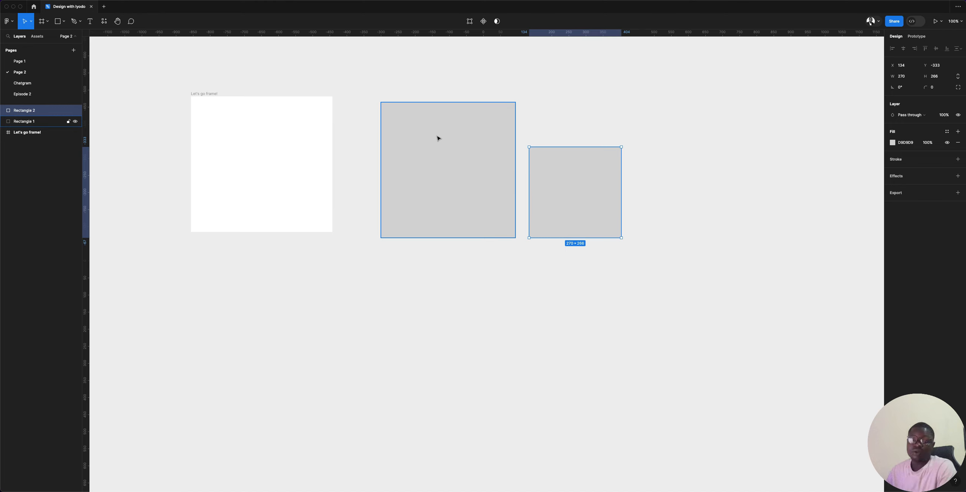
pyautogui.moveTo(582, 190); pyautogui.dragTo(605, 188)
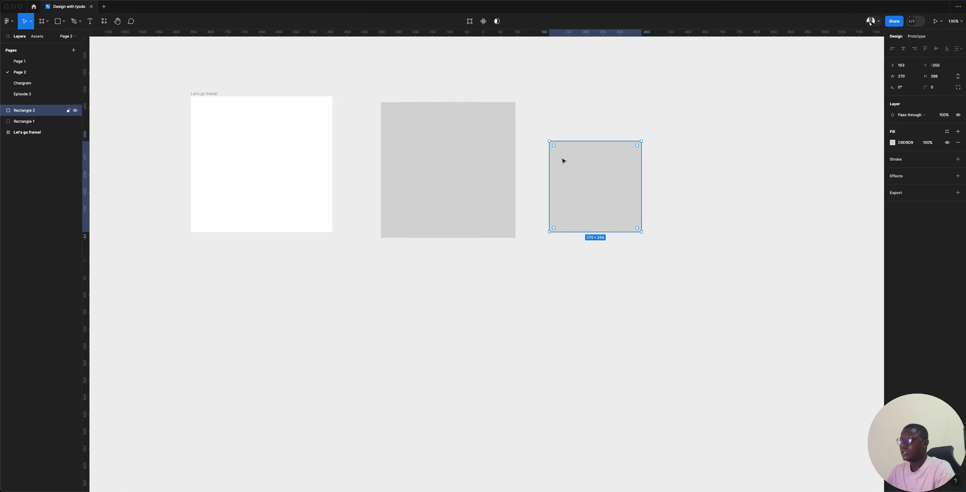
pyautogui.click(480, 150)
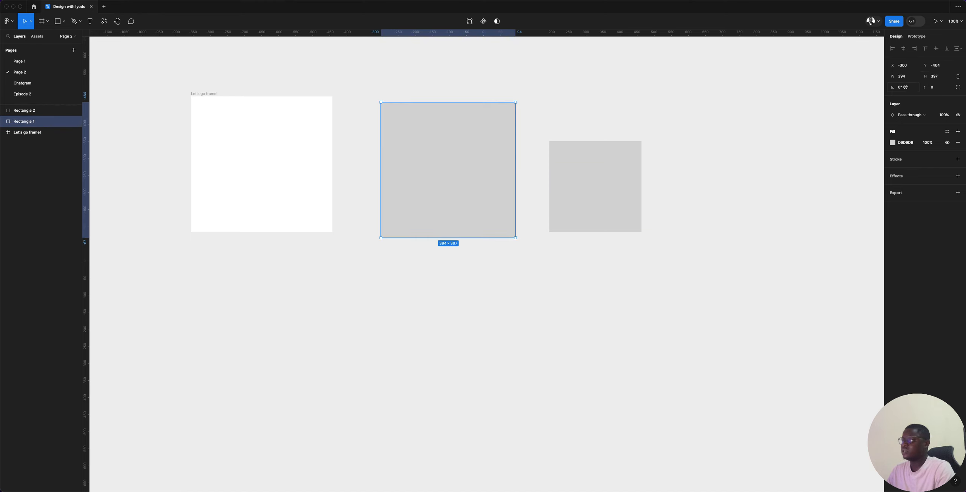
pyautogui.click(562, 184)
pyautogui.click(472, 168)
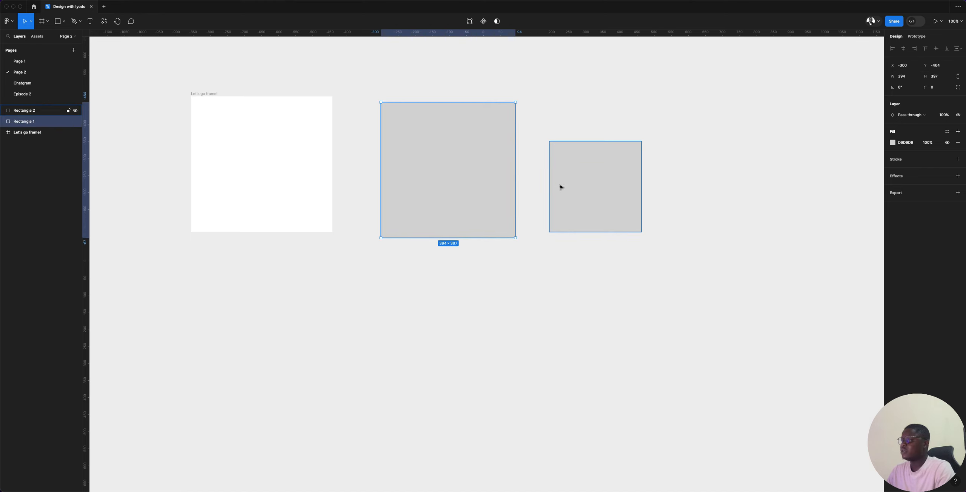
pyautogui.click(561, 187)
pyautogui.click(485, 179)
pyautogui.click(567, 181)
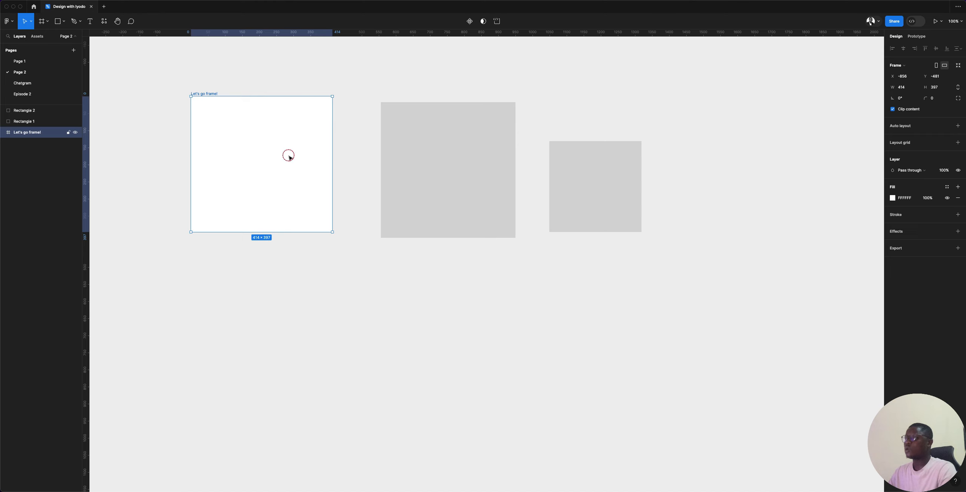
# - Change the smaller rectangle's fill to a saturated medium green using the colour picker's hue and shade
pyautogui.click(584, 177)
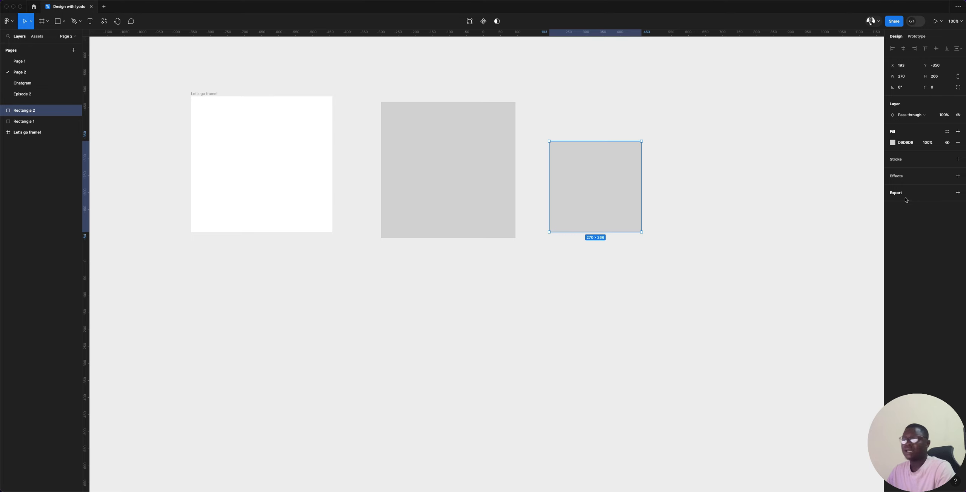
pyautogui.click(893, 143)
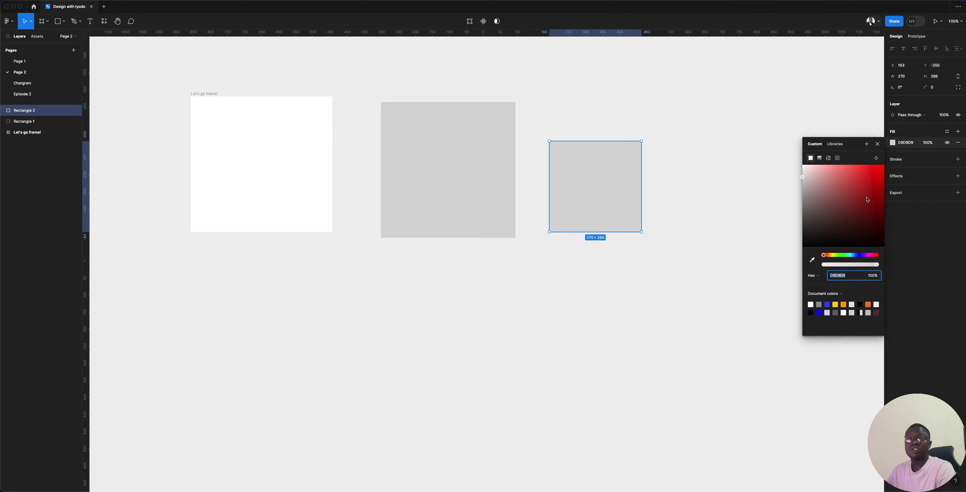
pyautogui.moveTo(803, 176); pyautogui.dragTo(841, 182)
pyautogui.moveTo(846, 213); pyautogui.dragTo(827, 202)
pyautogui.moveTo(824, 255)
pyautogui.mouseDown()
pyautogui.moveTo(850, 257)
pyautogui.moveTo(837, 256)
pyautogui.mouseUp()
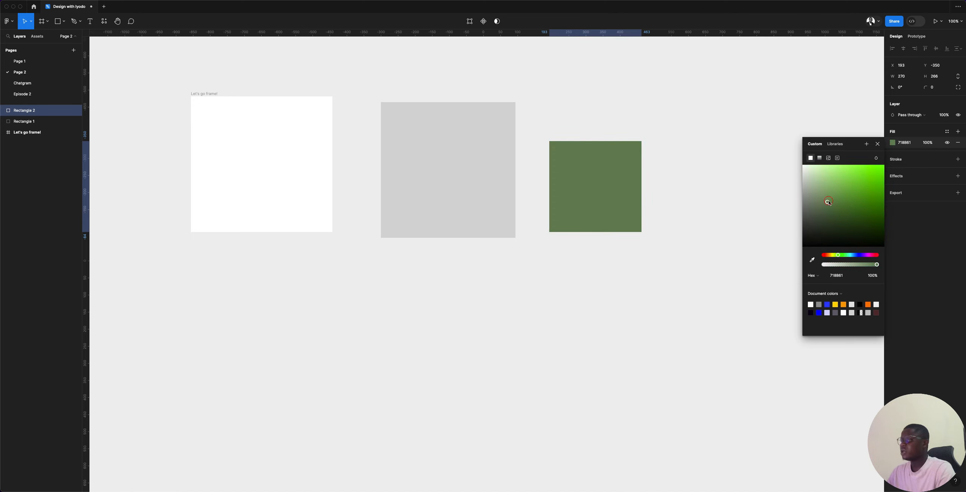
pyautogui.moveTo(829, 202); pyautogui.dragTo(870, 196)
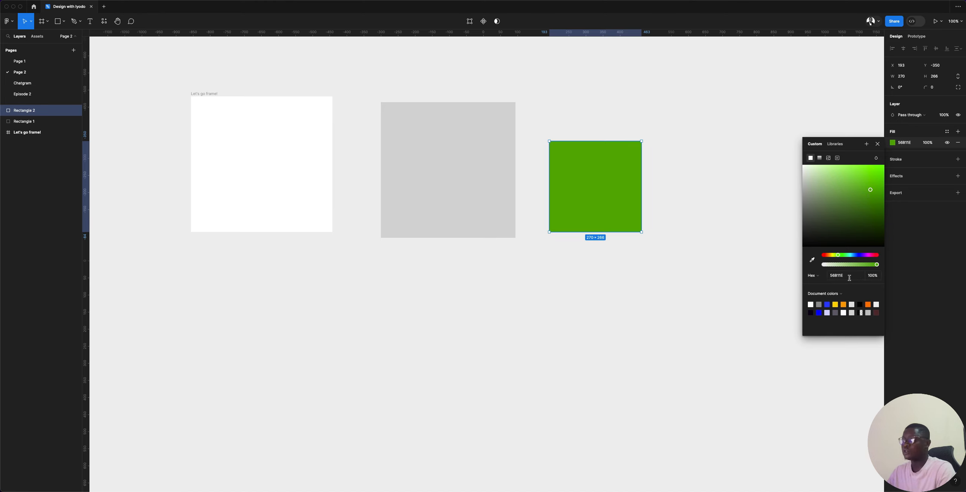
# - Set the smaller rectangle's fill to hex 3A3A3A
pyautogui.click(829, 276)
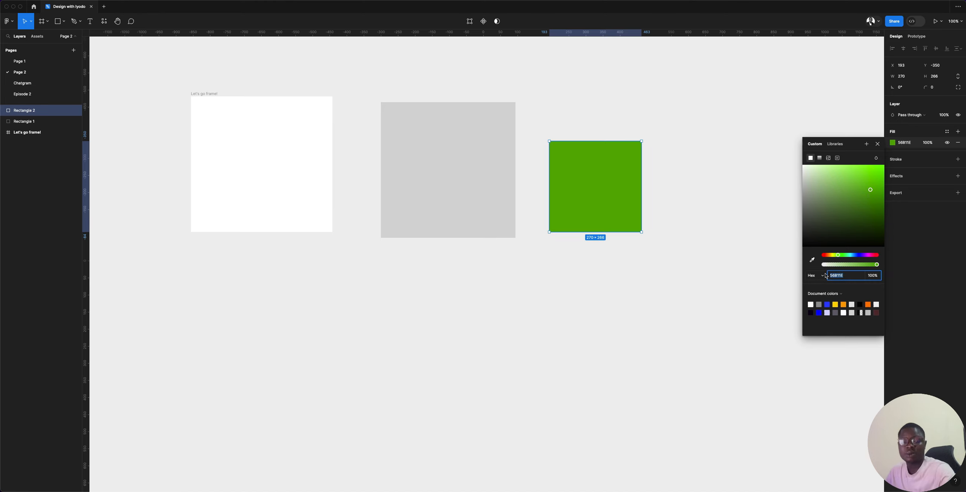
pyautogui.write('3a3a3a')
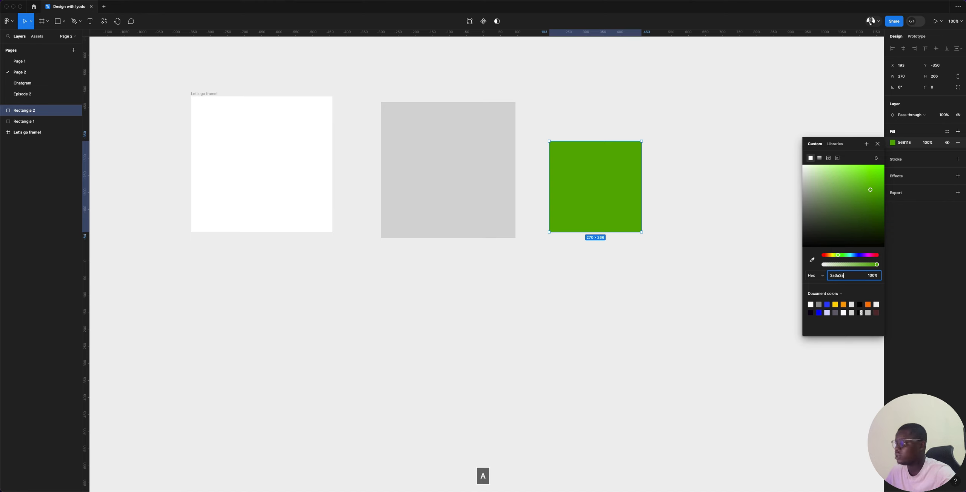
pyautogui.press('Tab')
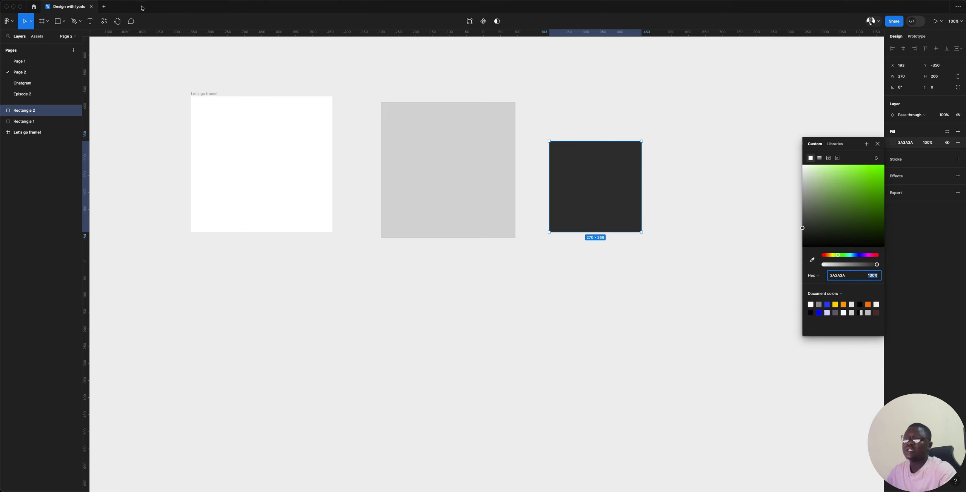
pyautogui.click(104, 9)
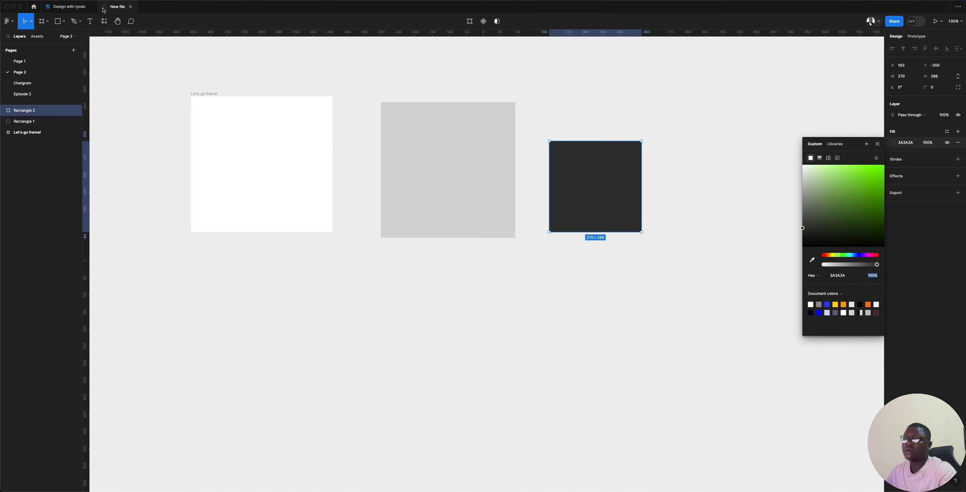
pyautogui.click(84, 8)
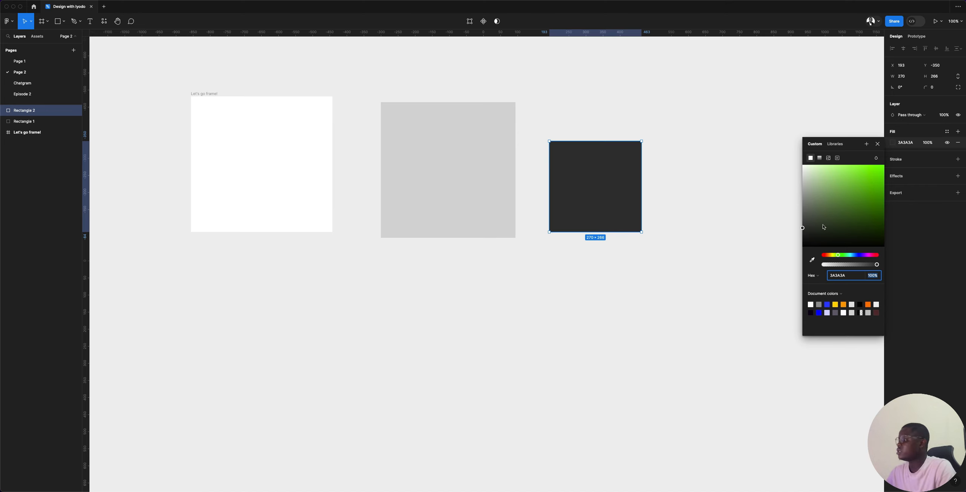
# - Recolour the smaller rectangle bright green, hex 6AF118, and move it to about X 160, Y -464
pyautogui.moveTo(824, 227); pyautogui.dragTo(847, 232)
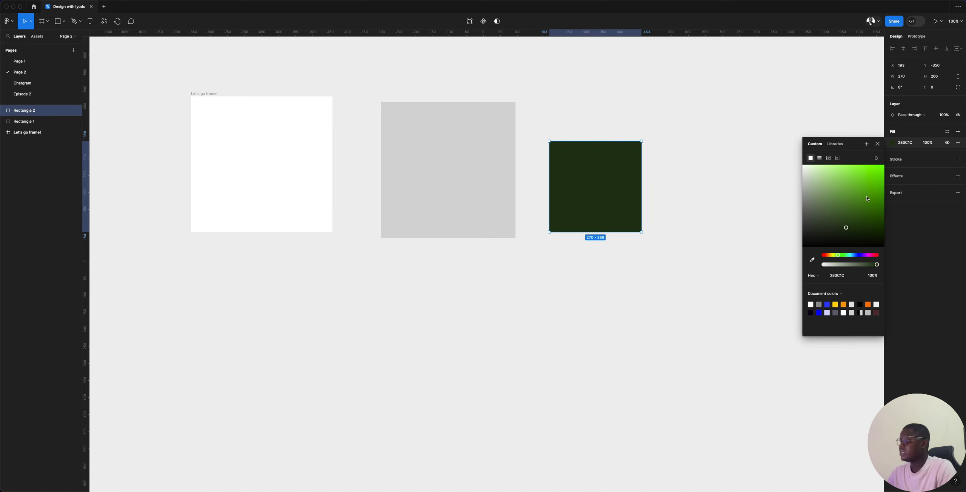
pyautogui.moveTo(867, 197); pyautogui.dragTo(876, 170)
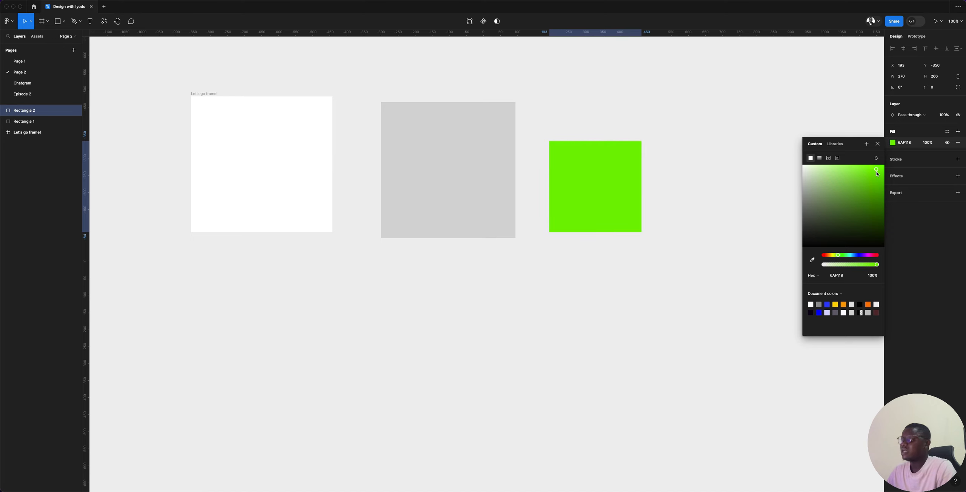
pyautogui.click(878, 144)
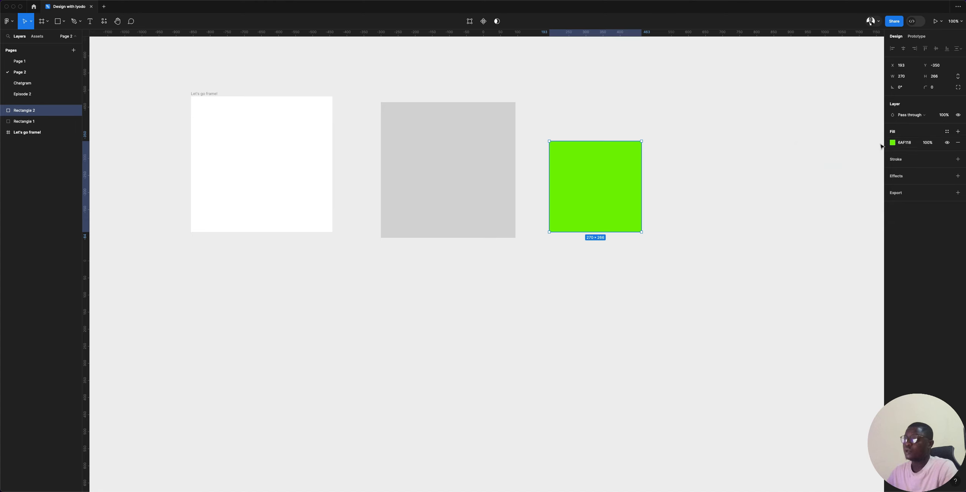
pyautogui.moveTo(603, 209); pyautogui.dragTo(593, 173)
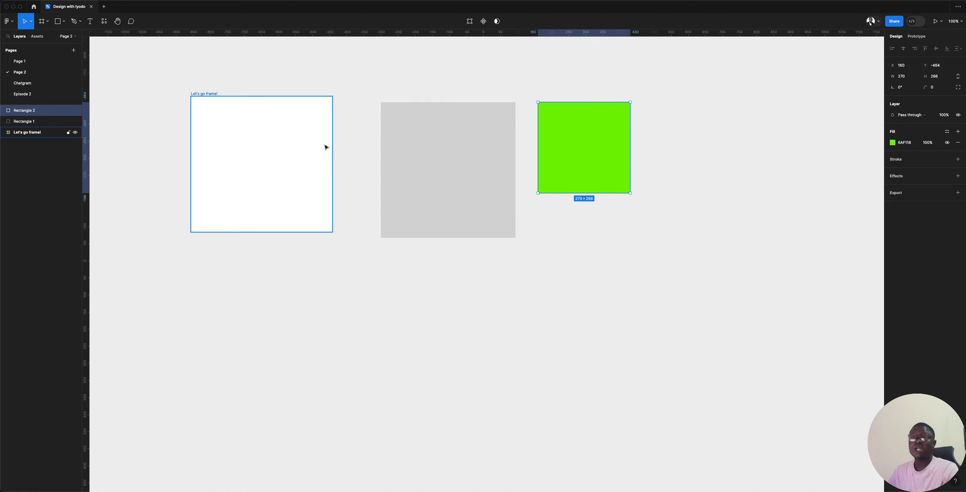
# - Draw an ellipse to the right of the green rectangle, aligned with its top, and reshape it to about 277 × 490
pyautogui.click(66, 24)
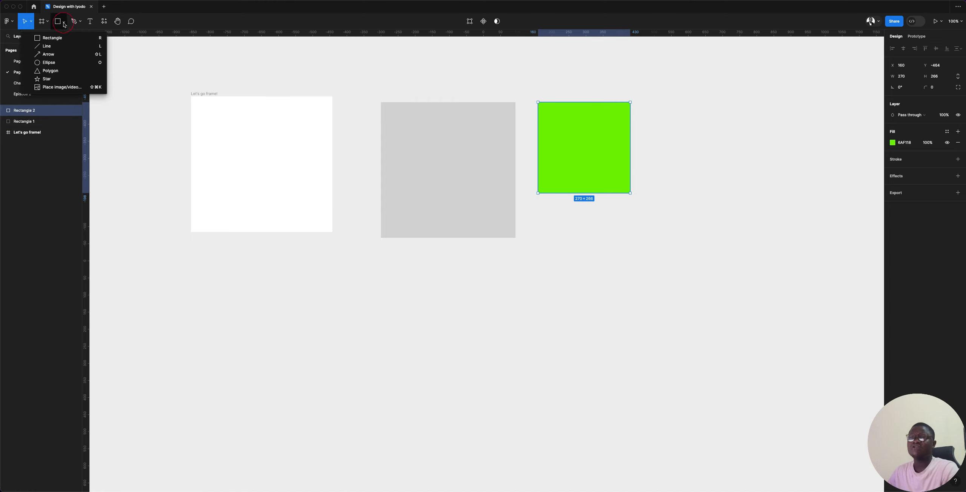
pyautogui.click(47, 65)
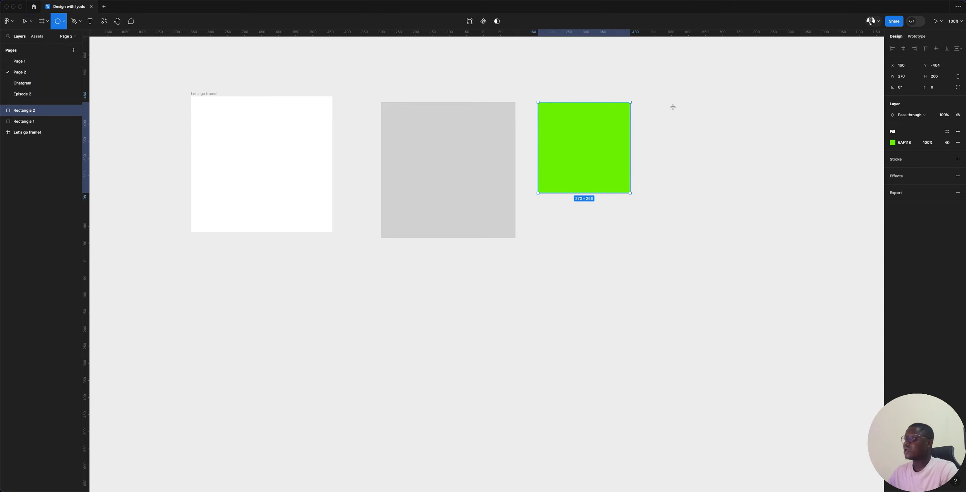
pyautogui.moveTo(670, 102); pyautogui.dragTo(821, 222)
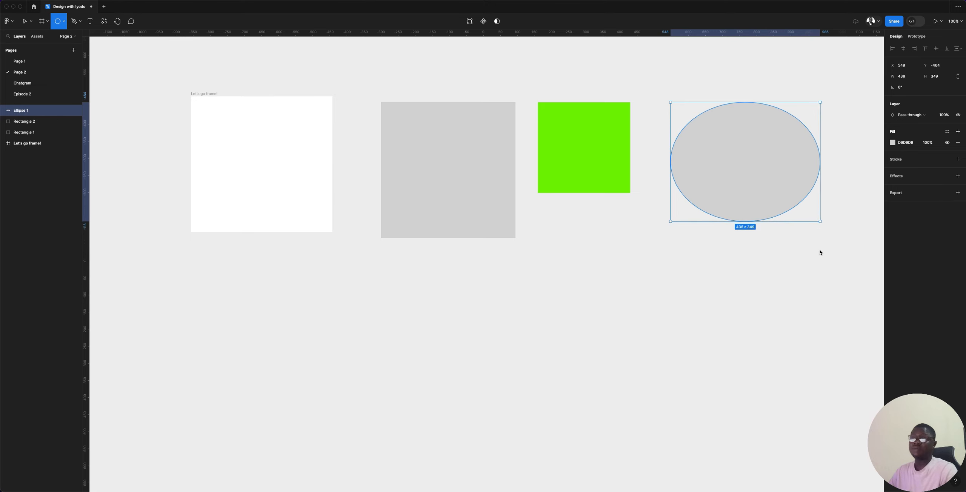
pyautogui.moveTo(820, 252)
pyautogui.mouseDown()
pyautogui.moveTo(800, 273)
pyautogui.moveTo(782, 210)
pyautogui.mouseUp()
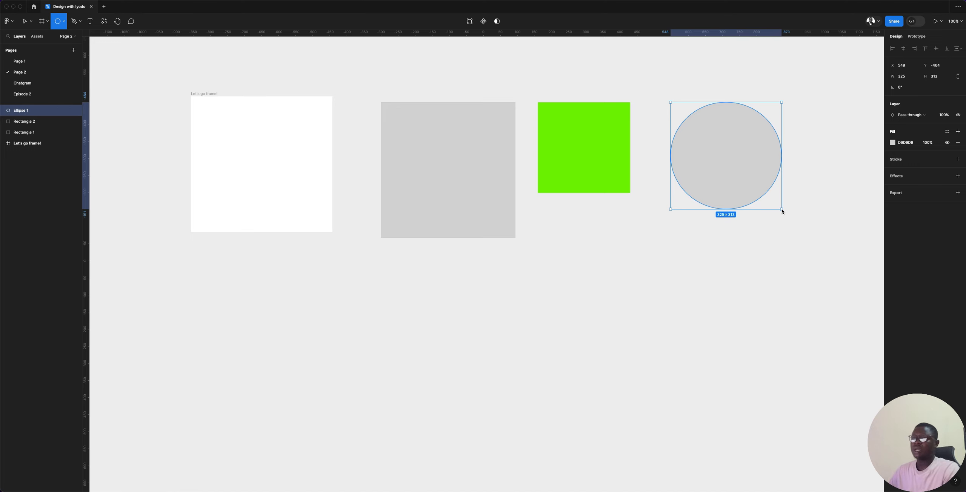
pyautogui.moveTo(782, 209)
pyautogui.mouseDown()
pyautogui.moveTo(733, 163)
pyautogui.moveTo(704, 161)
pyautogui.moveTo(815, 315)
pyautogui.moveTo(697, 194)
pyautogui.moveTo(783, 285)
pyautogui.moveTo(707, 196)
pyautogui.moveTo(839, 269)
pyautogui.moveTo(765, 269)
pyautogui.mouseUp()
# - Draw a perfect circle about 259 wide below the green rectangle and enlarge it to about 351 × 351 with proportions constrained
pyautogui.press('shift')
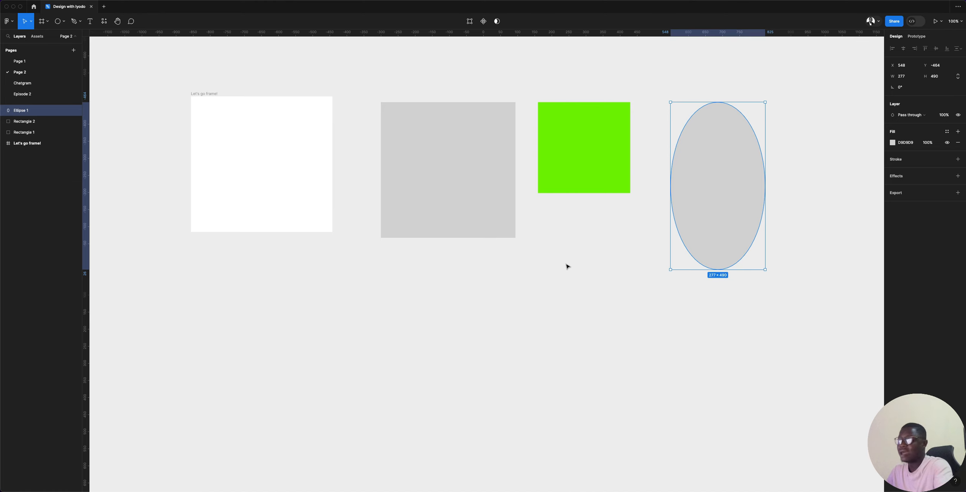
pyautogui.press('o')
pyautogui.moveTo(546, 244)
pyautogui.mouseDown()
pyautogui.moveTo(641, 378)
pyautogui.moveTo(624, 332)
pyautogui.mouseUp()
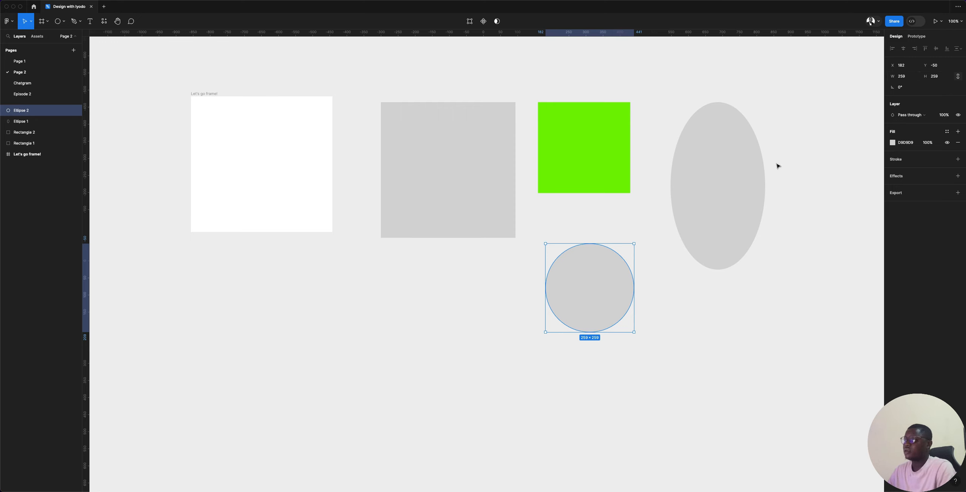
pyautogui.moveTo(634, 332); pyautogui.dragTo(658, 365)
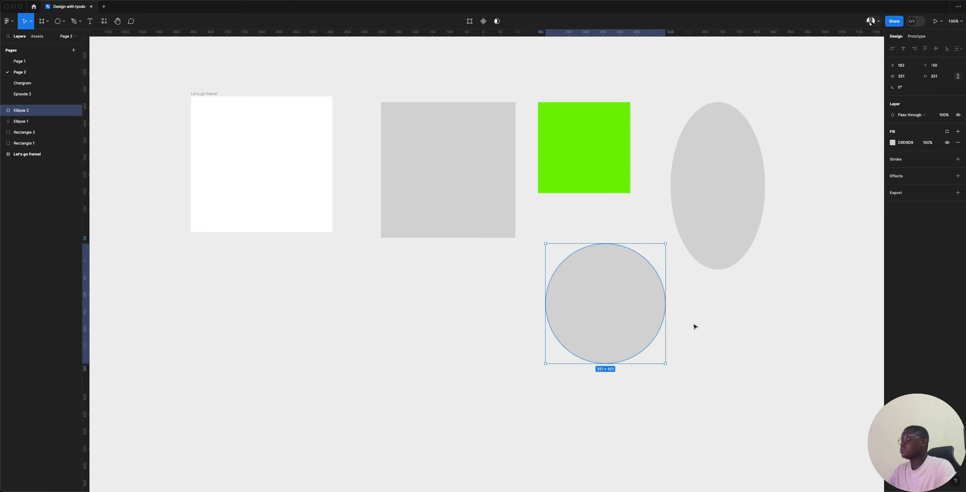
# - Set the circle's width to 400 with its proportions constrained
pyautogui.click(914, 78)
pyautogui.write('400')
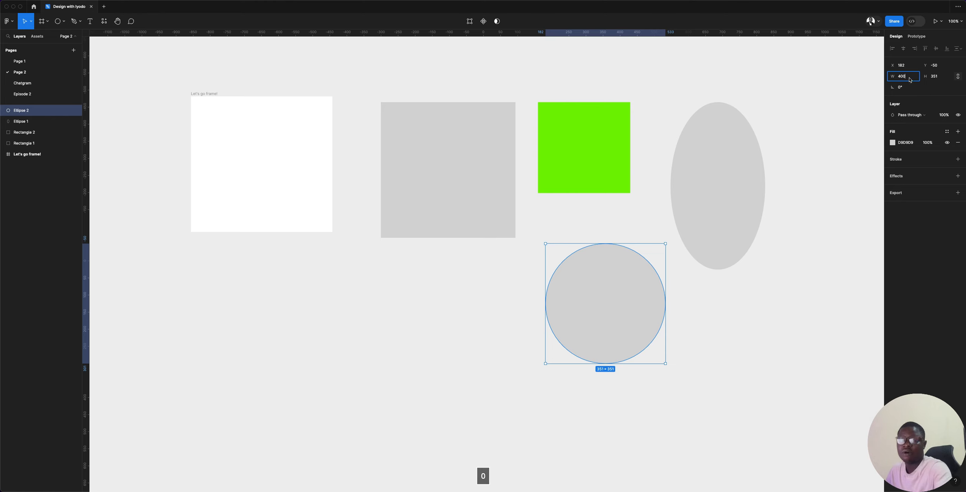
pyautogui.press('Tab')
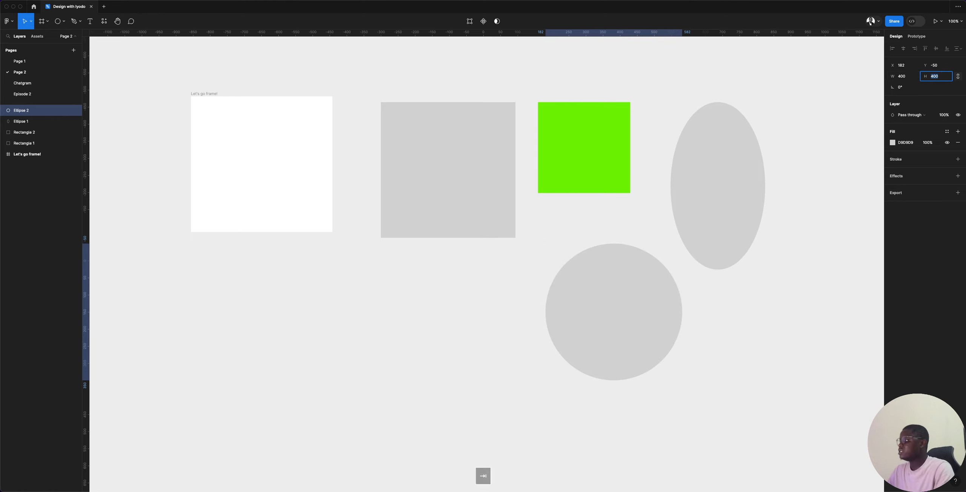
# - Release the circle's proportion constraint and set only its height to 350
pyautogui.click(957, 78)
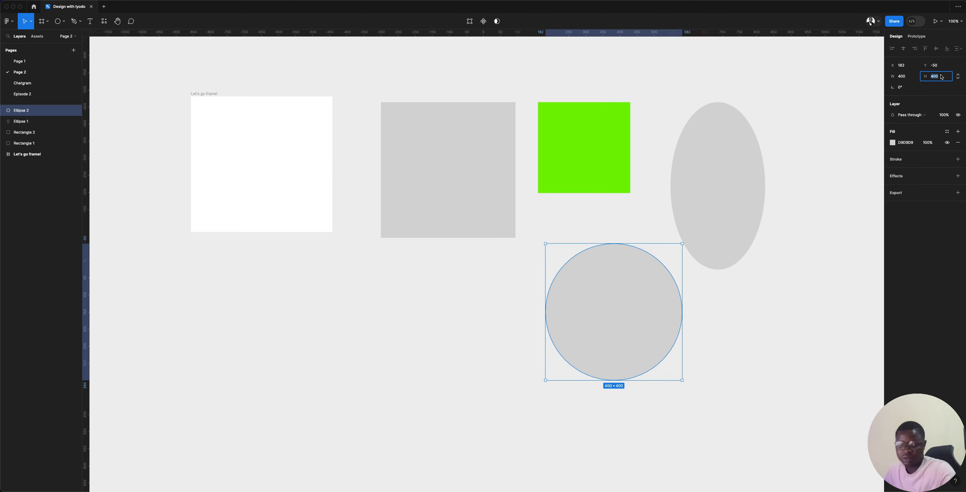
pyautogui.write('350')
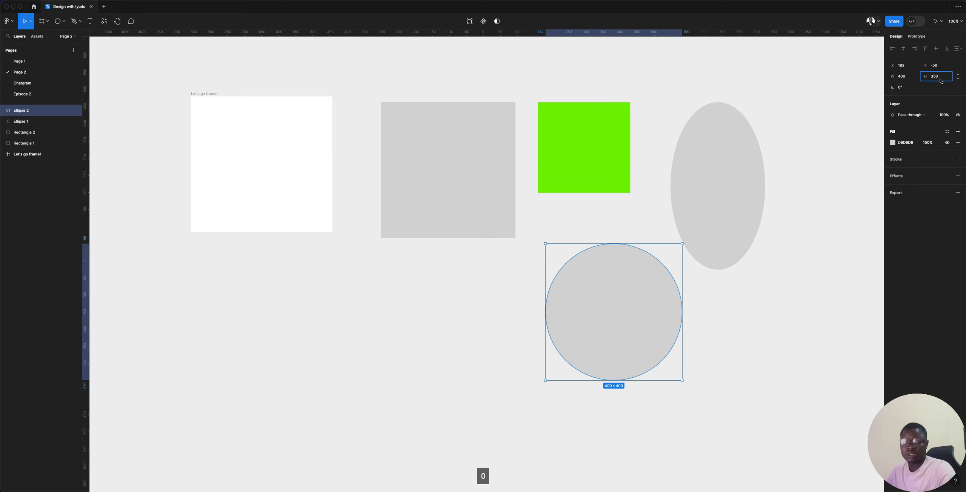
pyautogui.press('Tab')
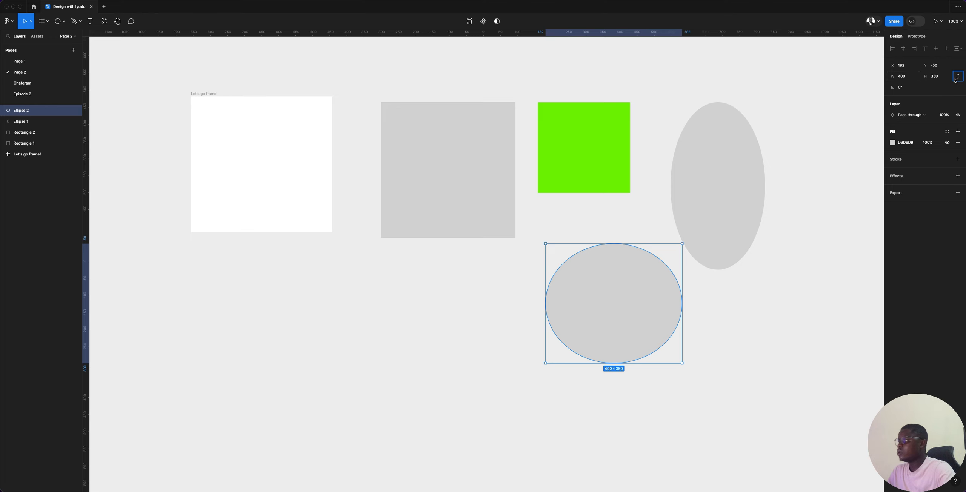
# - Set the ellipse's height to 400 and constrain its proportions again
pyautogui.click(941, 77)
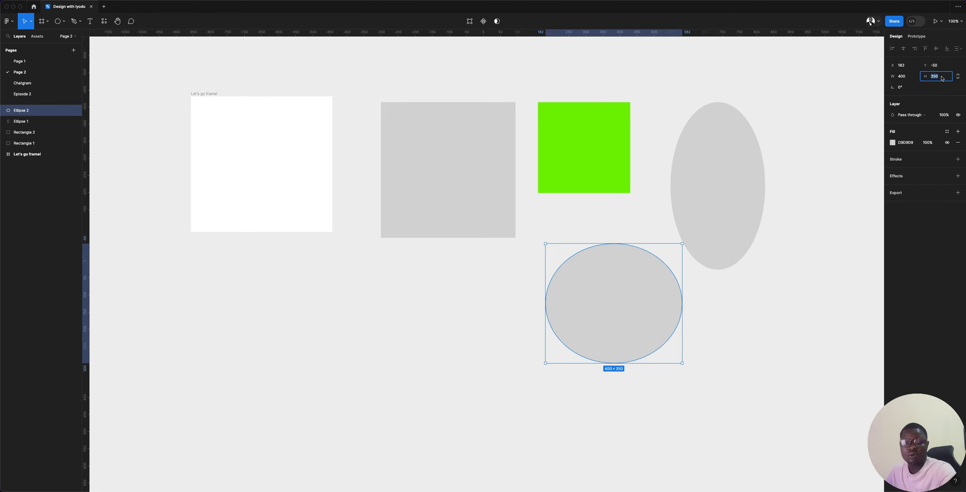
pyautogui.write('400')
pyautogui.press('Return')
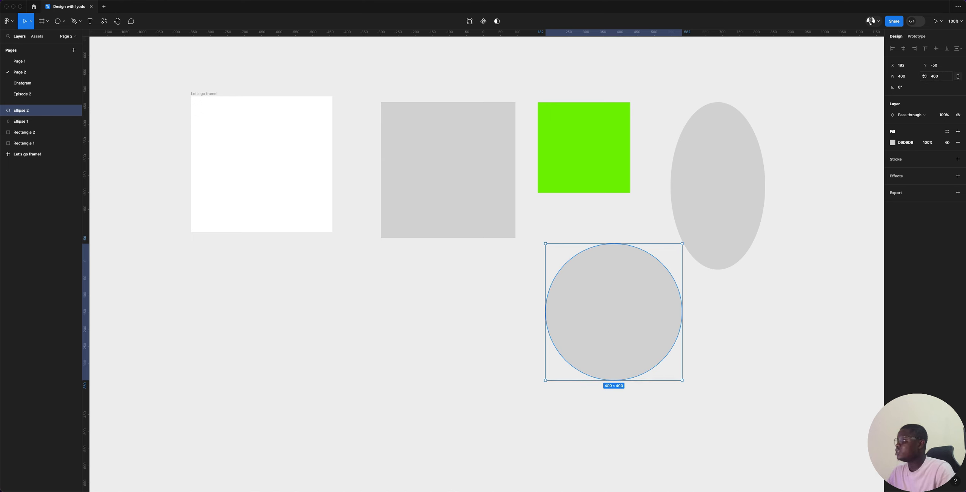
# - Set the constrained circle's height to 350 and move it to about X 120, Y -123
pyautogui.click(942, 79)
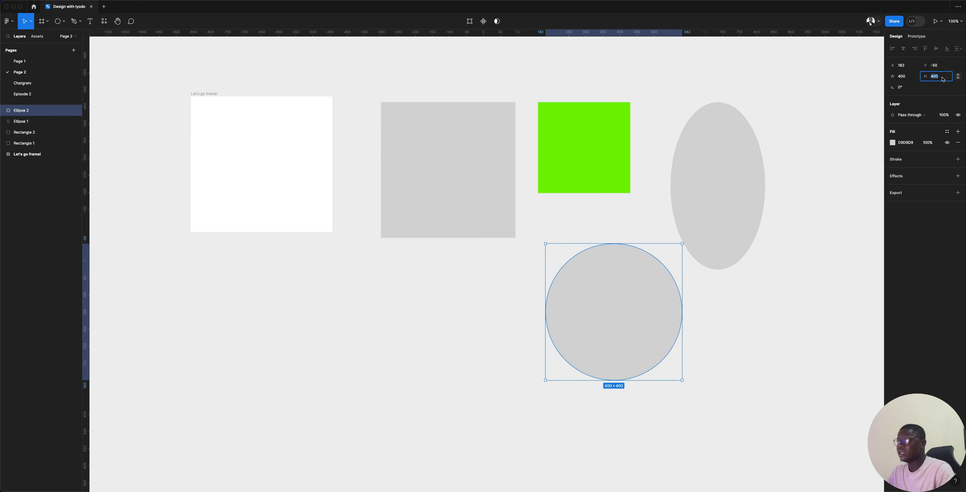
pyautogui.write('350')
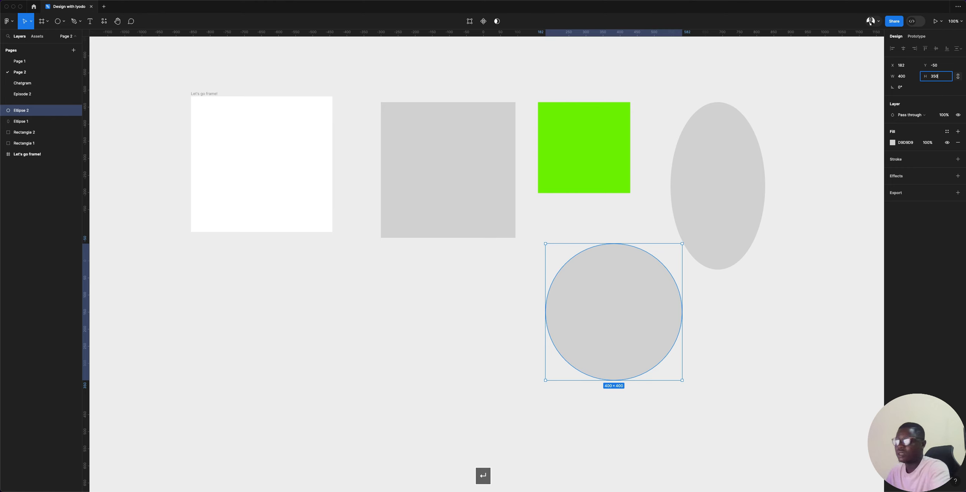
pyautogui.press('Return')
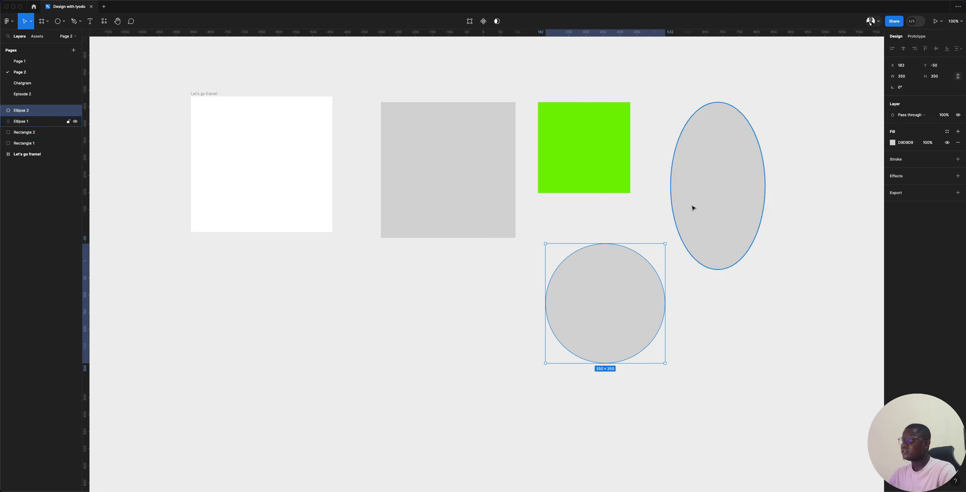
pyautogui.moveTo(613, 304); pyautogui.dragTo(592, 270)
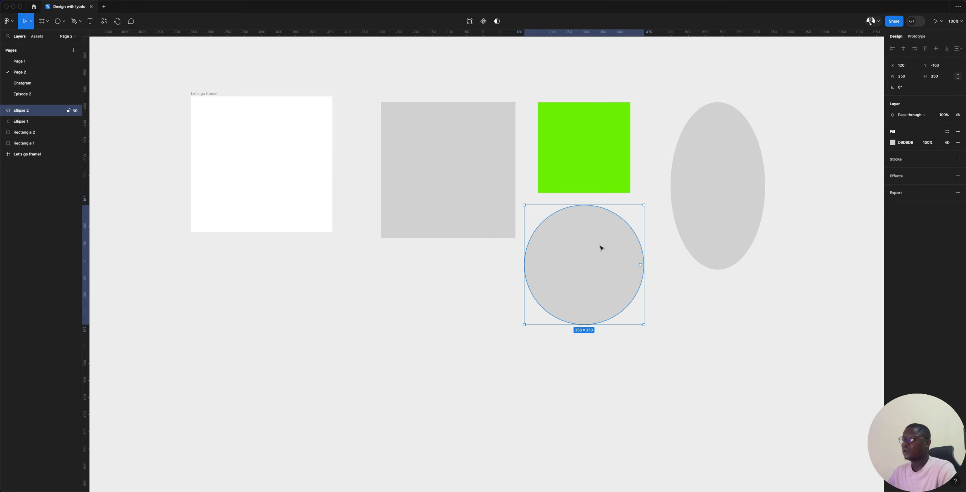
pyautogui.moveTo(602, 248); pyautogui.dragTo(600, 262)
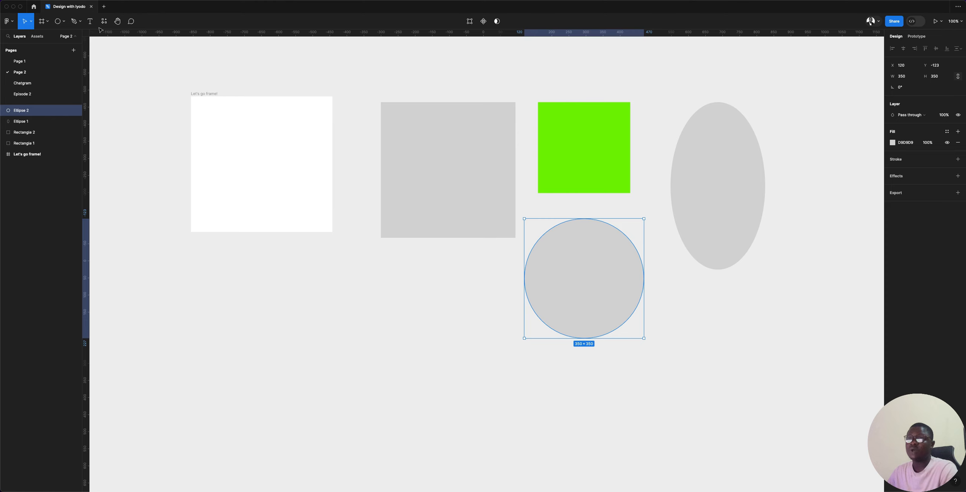
# - Draw a triangular polygon about 178 × 194 below the white frame, at about X -625, Y 80
pyautogui.click(65, 22)
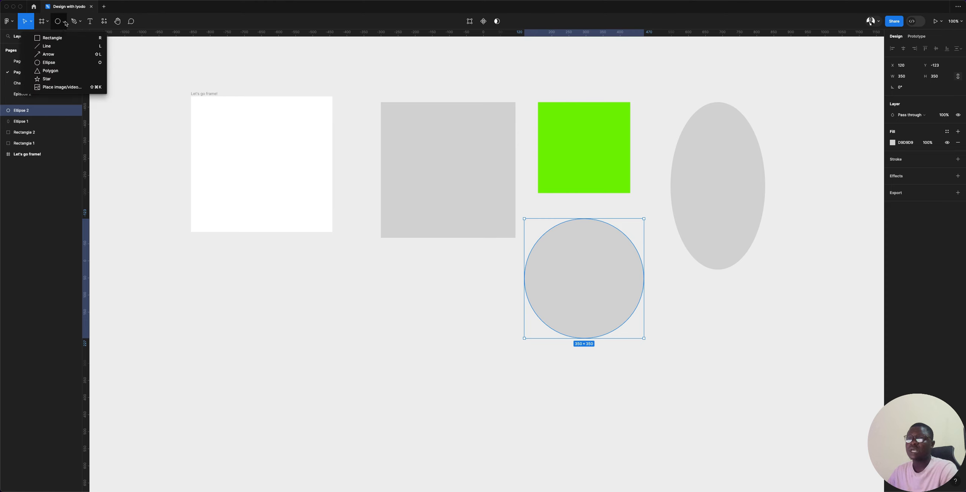
pyautogui.click(50, 72)
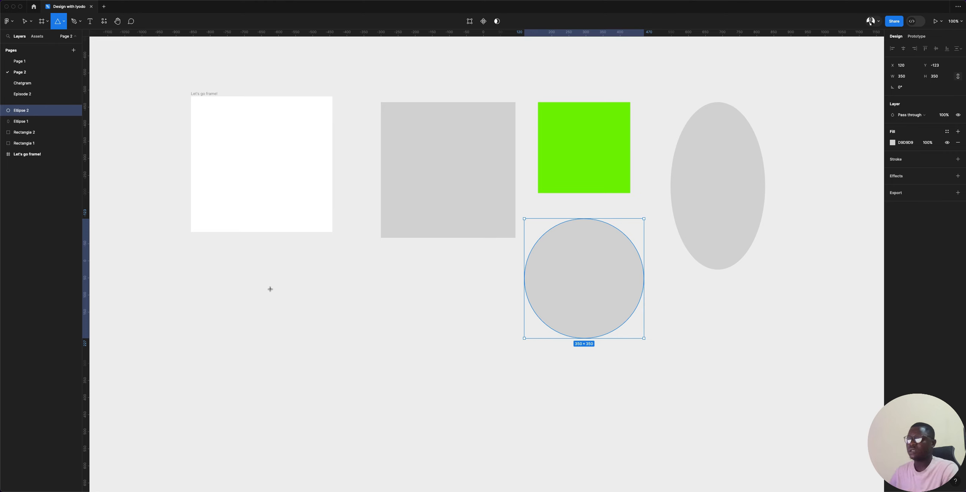
pyautogui.moveTo(270, 289); pyautogui.dragTo(331, 357)
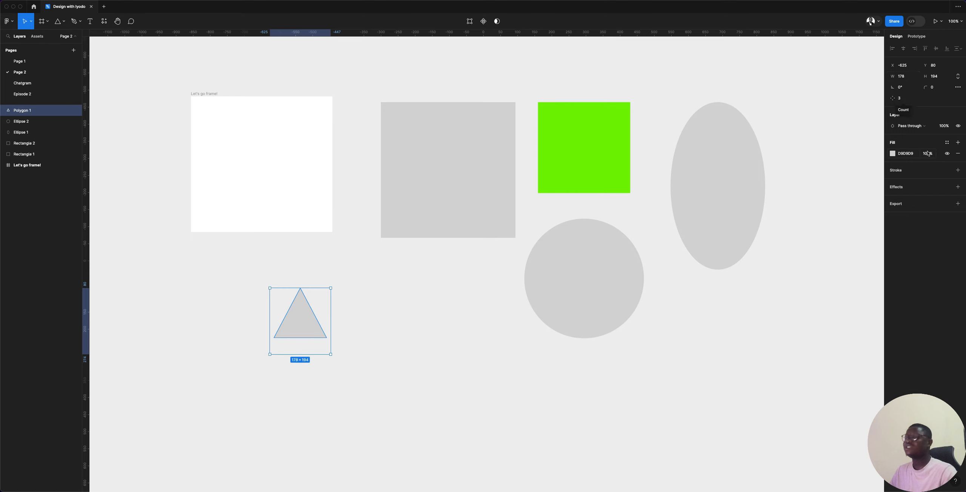
# - Set the point count of the triangular polygon below the white frame to 4
pyautogui.click(583, 134)
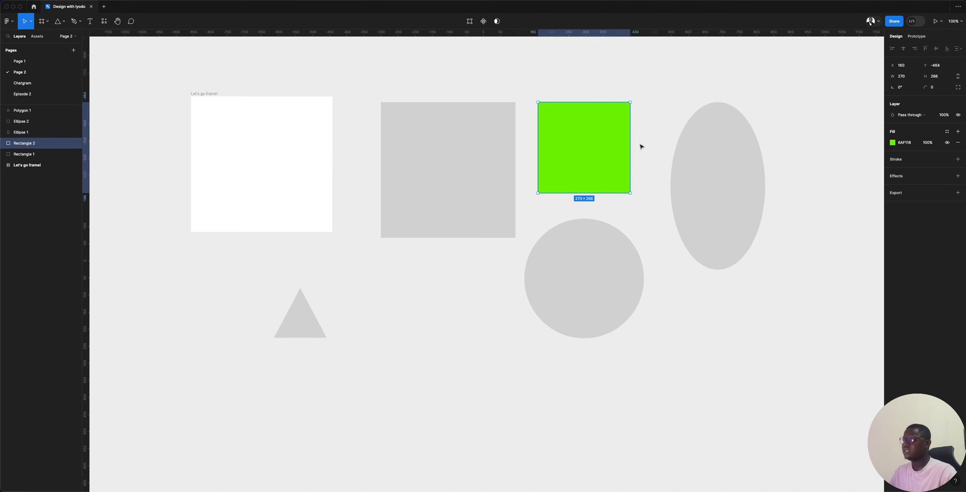
pyautogui.click(304, 320)
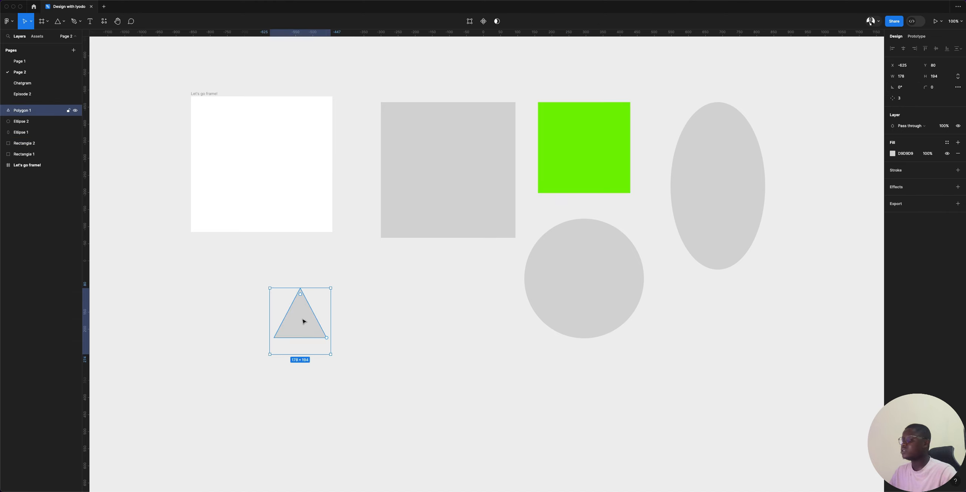
pyautogui.click(902, 99)
pyautogui.write('4')
pyautogui.press('Tab')
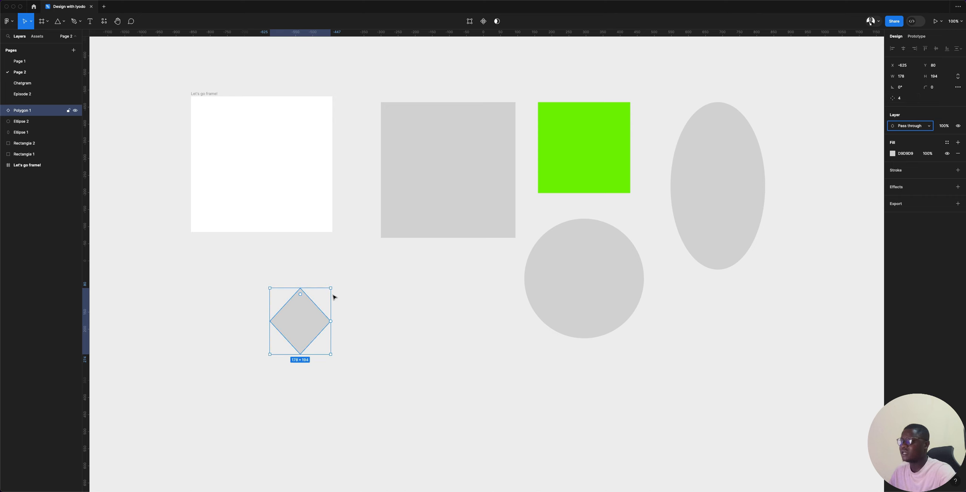
# - Turn the polygon below the white frame into an octagon by setting its count to 8
pyautogui.click(909, 101)
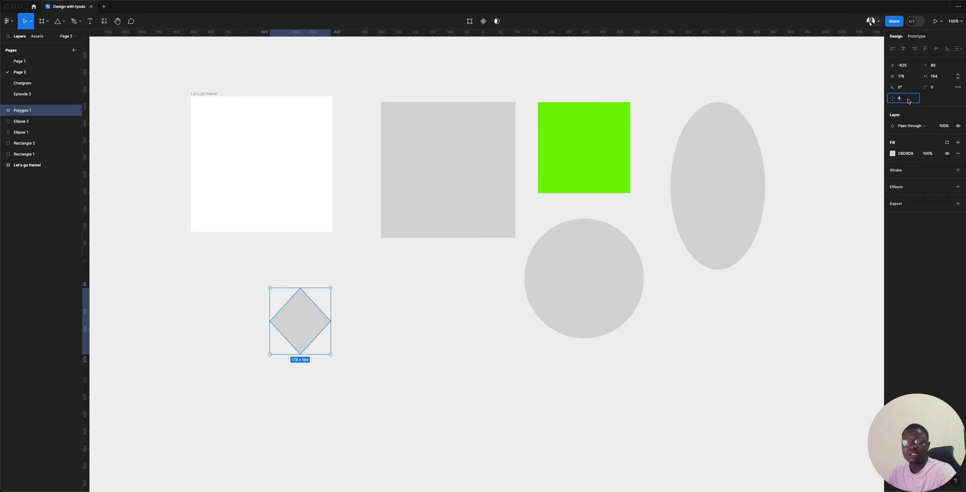
pyautogui.write('8')
pyautogui.press('Tab')
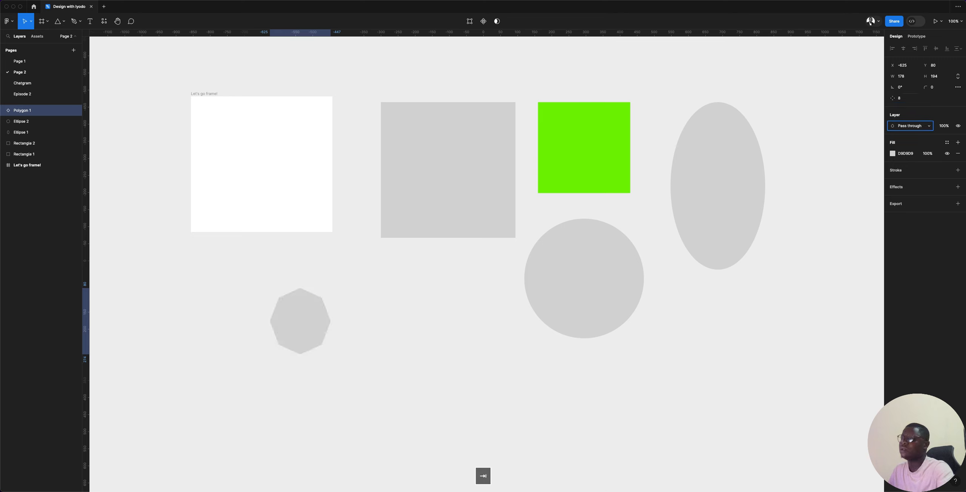
pyautogui.click(908, 102)
# - Duplicate the octagon and place the copy beside it at about X -336, Y 33
pyautogui.click(296, 332)
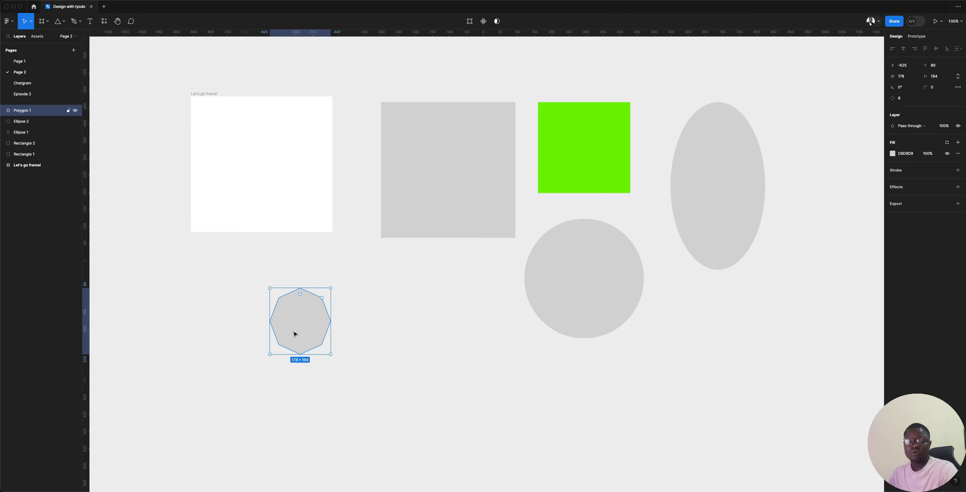
pyautogui.press('alt')
pyautogui.moveTo(368, 320); pyautogui.dragTo(394, 317)
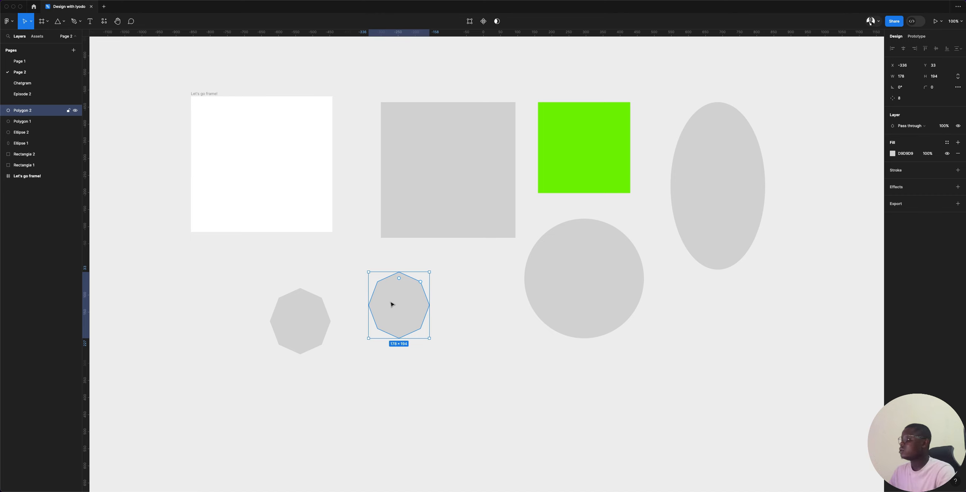
# - Set the octagon copy's count to 3 and move it to about X -294, Y 89
pyautogui.click(904, 99)
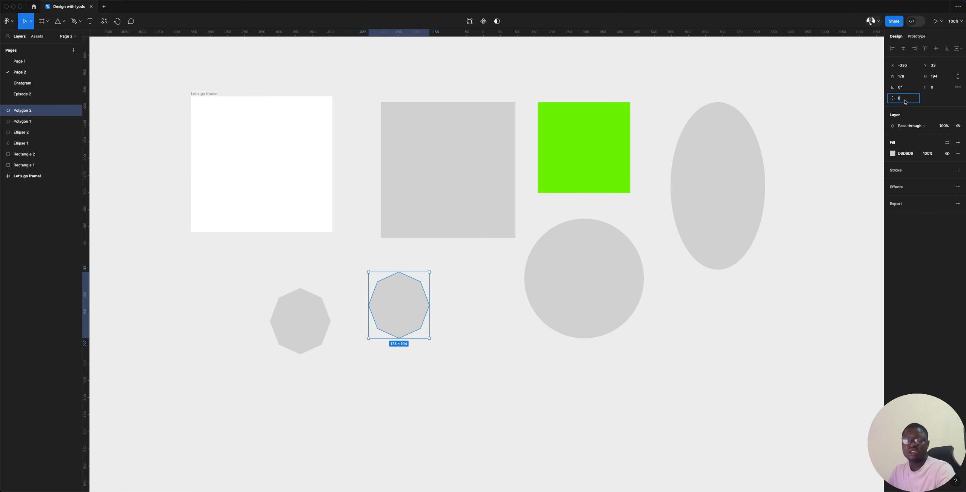
pyautogui.write('3')
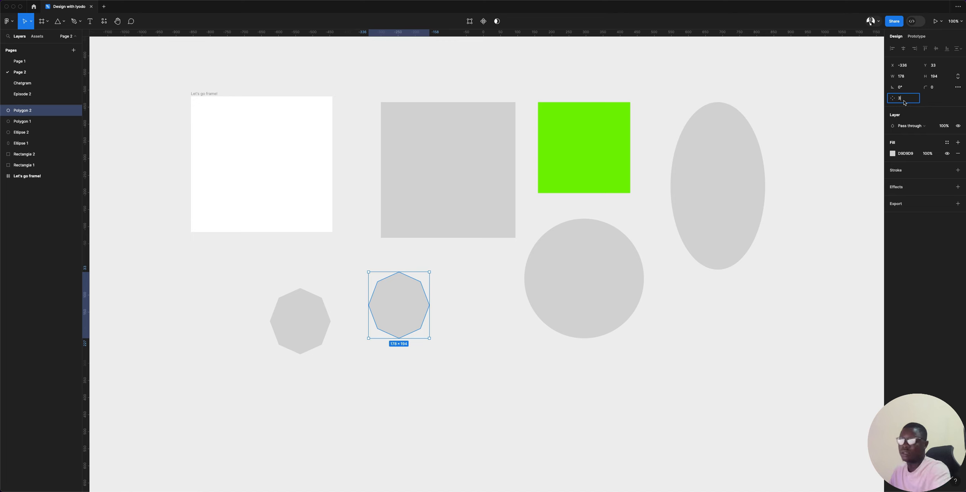
pyautogui.press('Return')
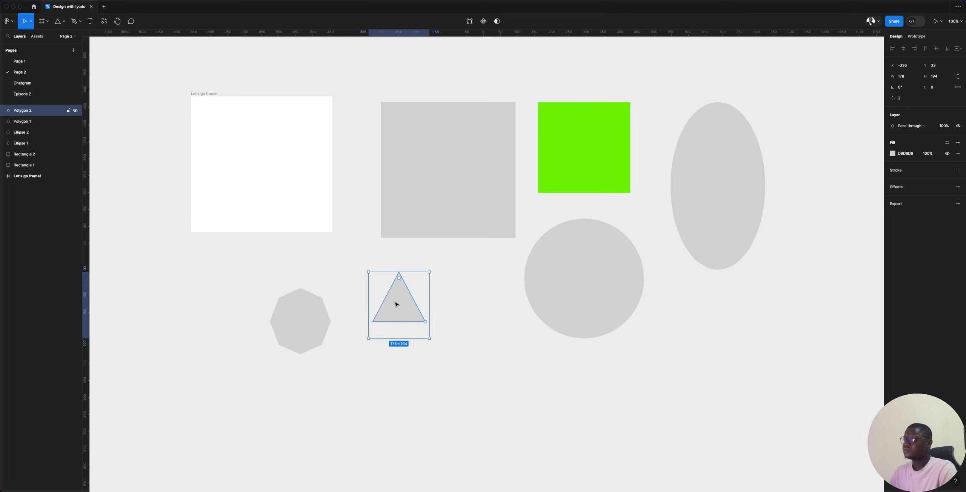
pyautogui.moveTo(395, 302); pyautogui.dragTo(409, 322)
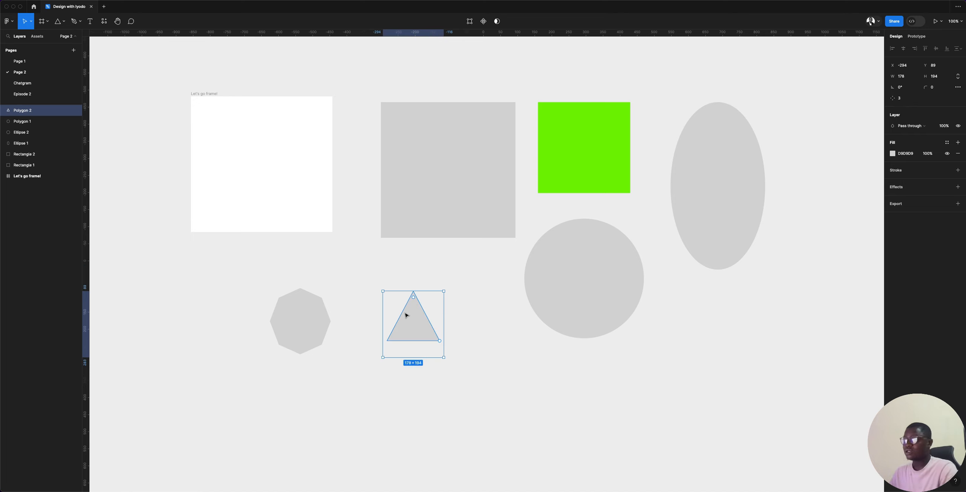
pyautogui.click(893, 154)
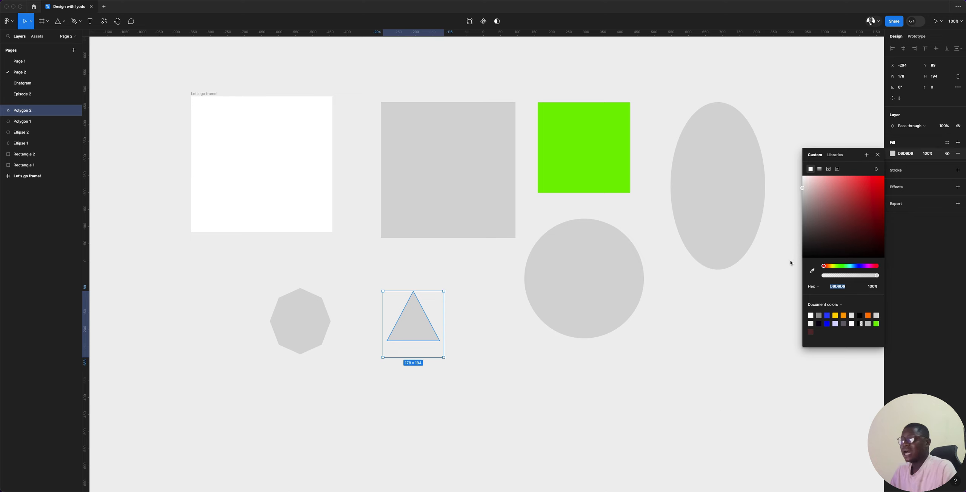
pyautogui.click(879, 156)
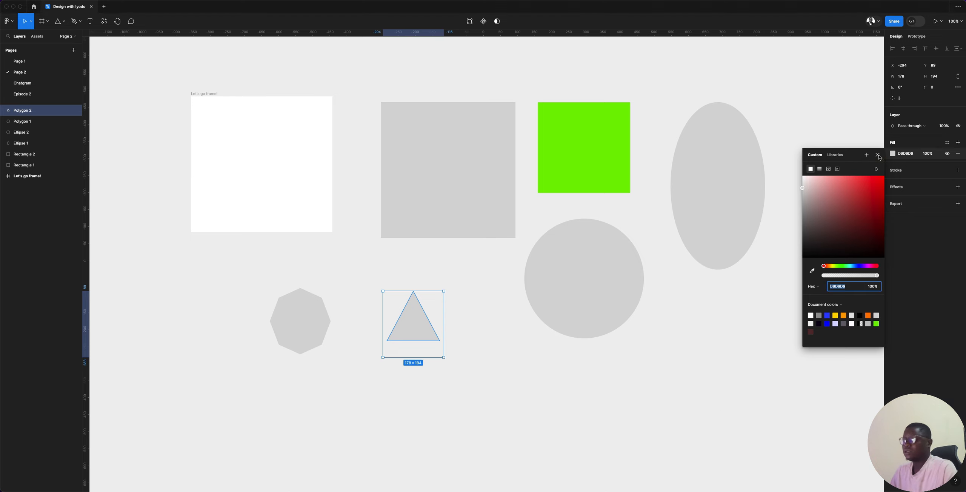
pyautogui.click(878, 156)
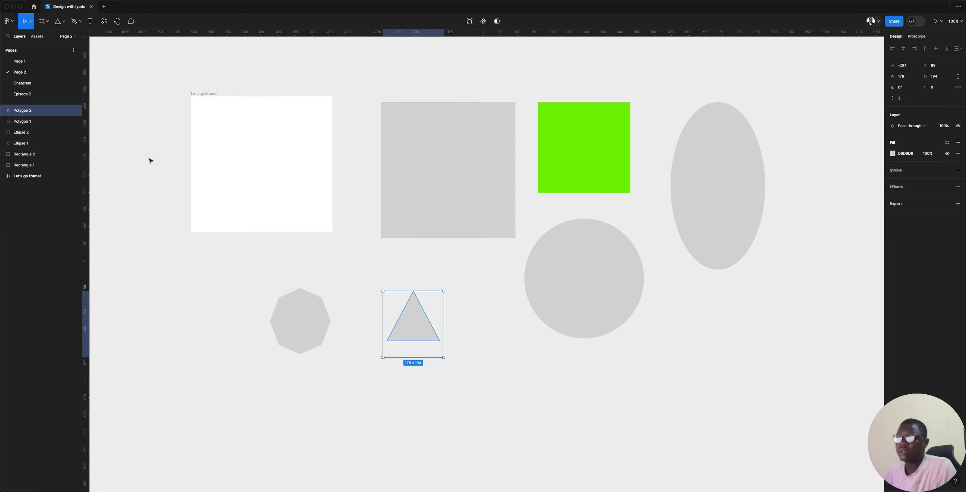
# - Draw a large closed irregular shape of straight segments with the Pen tool in the empty area below the polygons
pyautogui.scroll(-5, 483, 251)
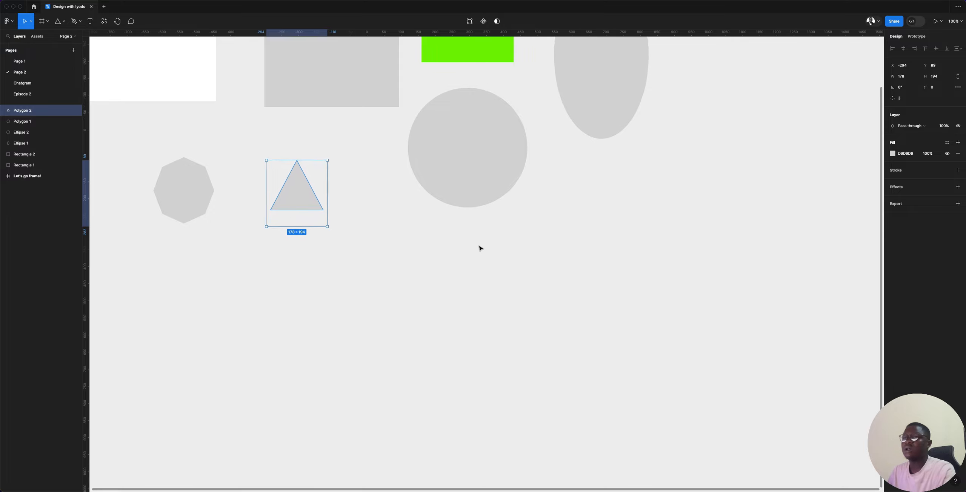
pyautogui.click(81, 24)
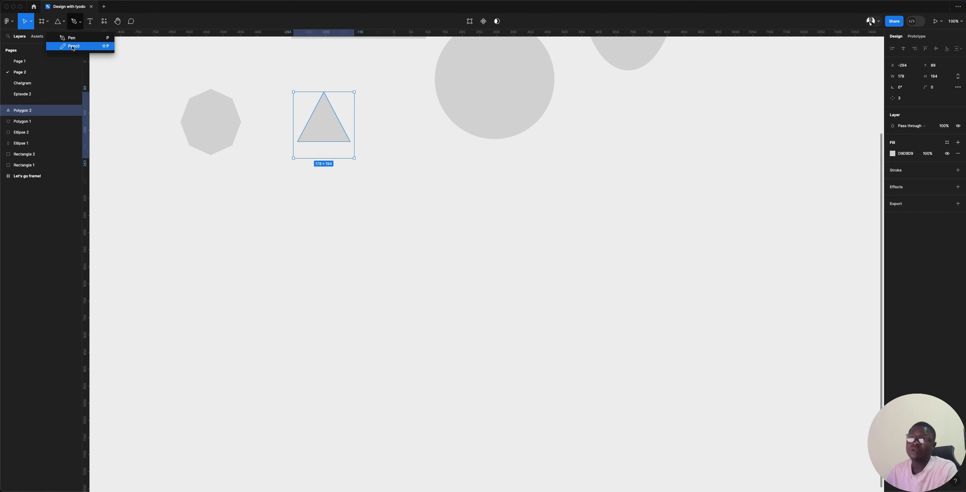
pyautogui.click(71, 39)
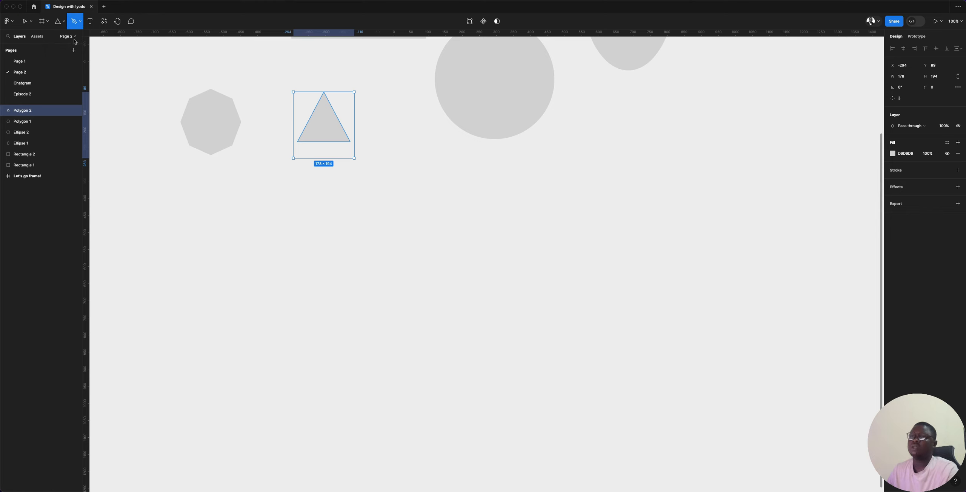
pyautogui.click(323, 286)
pyautogui.click(366, 241)
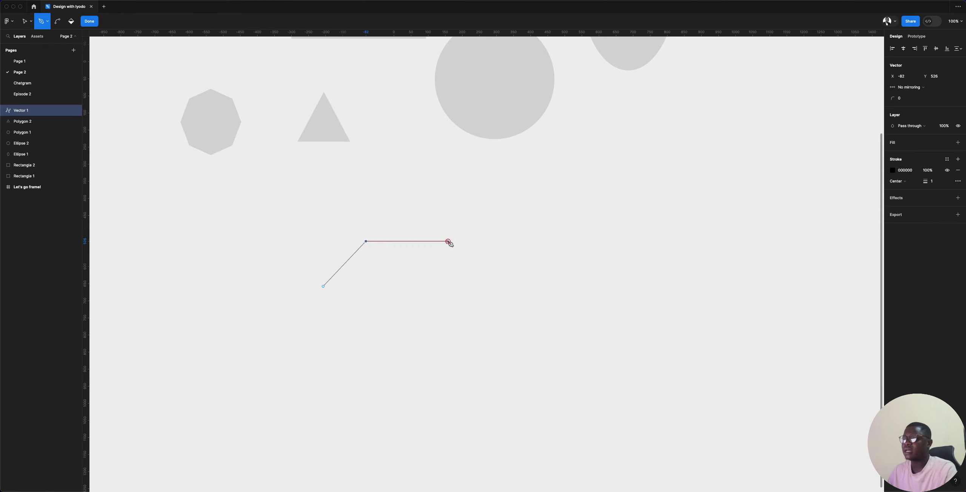
pyautogui.click(448, 241)
pyautogui.click(472, 284)
pyautogui.click(554, 274)
pyautogui.click(596, 219)
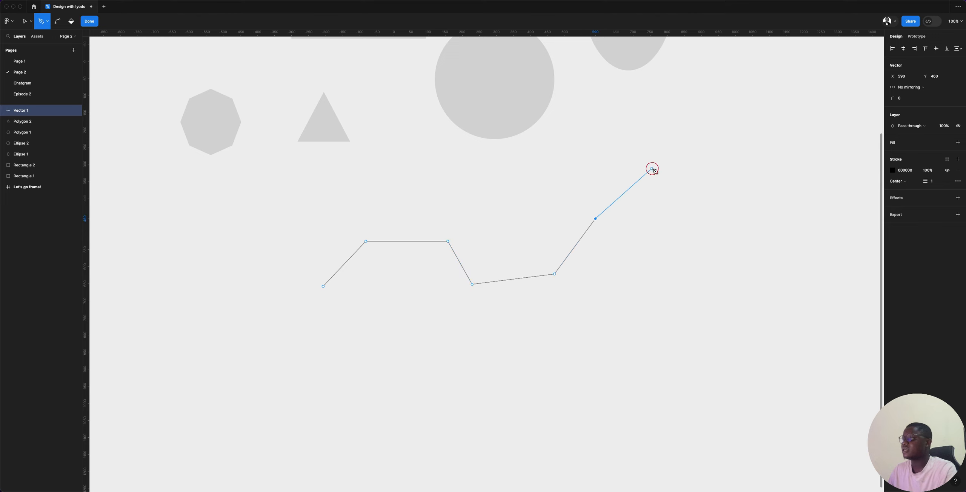
pyautogui.click(652, 169)
pyautogui.click(687, 265)
pyautogui.click(643, 344)
pyautogui.click(439, 338)
pyautogui.click(400, 325)
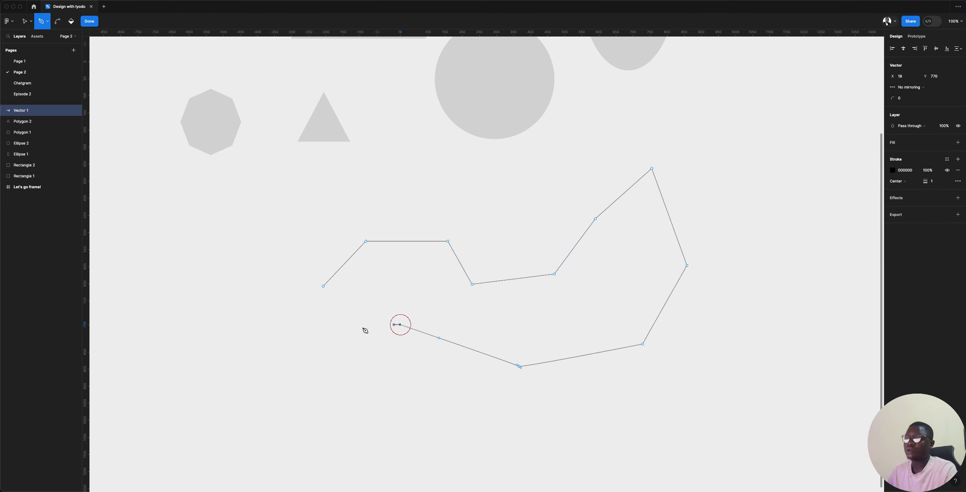
pyautogui.click(289, 332)
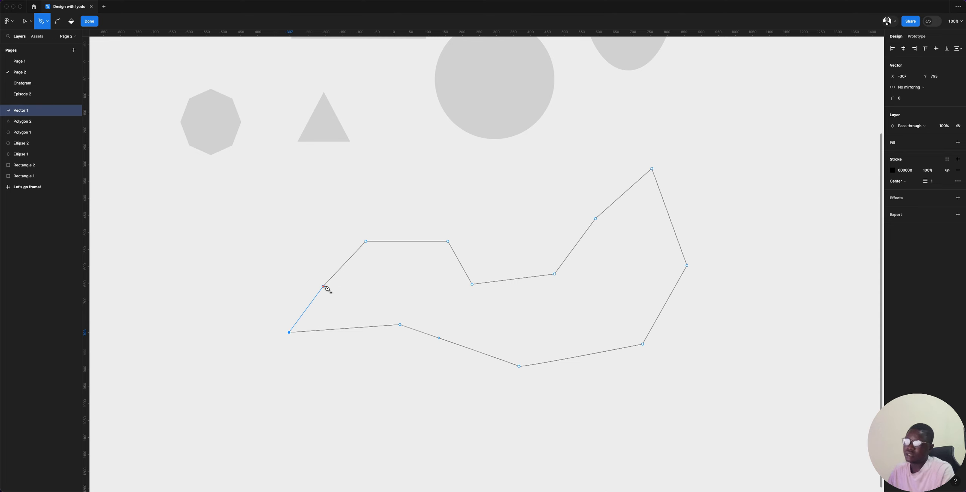
pyautogui.click(279, 240)
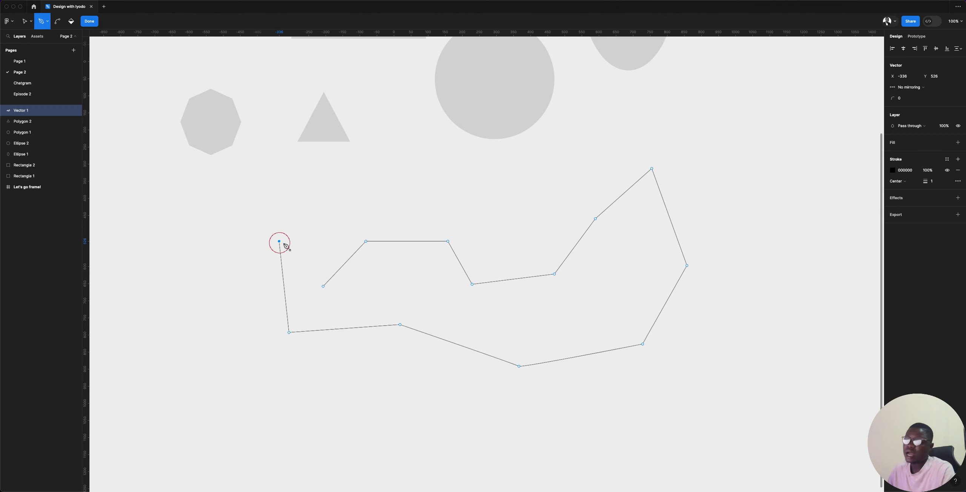
pyautogui.click(323, 214)
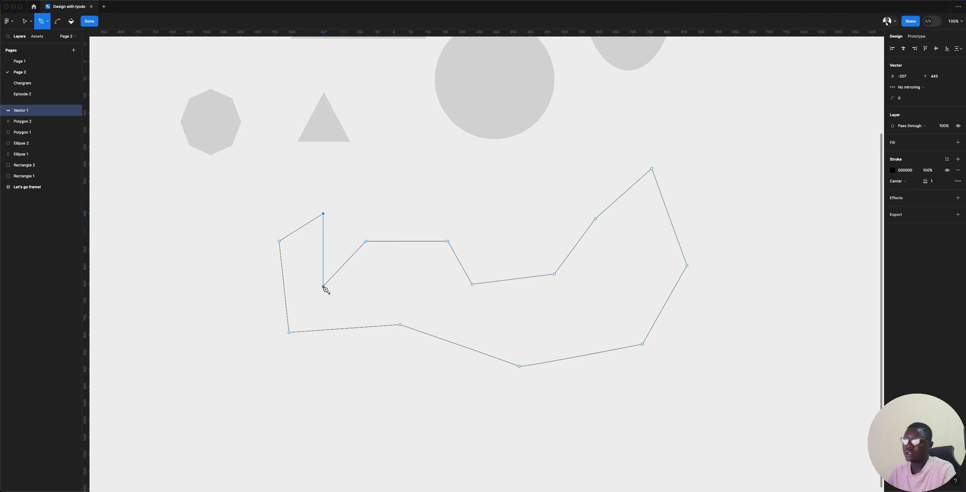
pyautogui.click(324, 287)
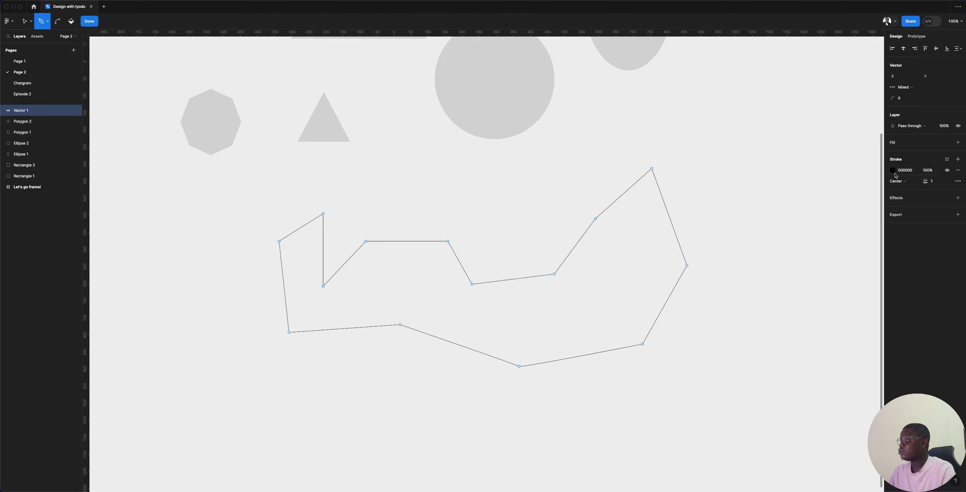
# - Add a fill to the closed pen shape and colour it dark red, 932222
pyautogui.click(958, 143)
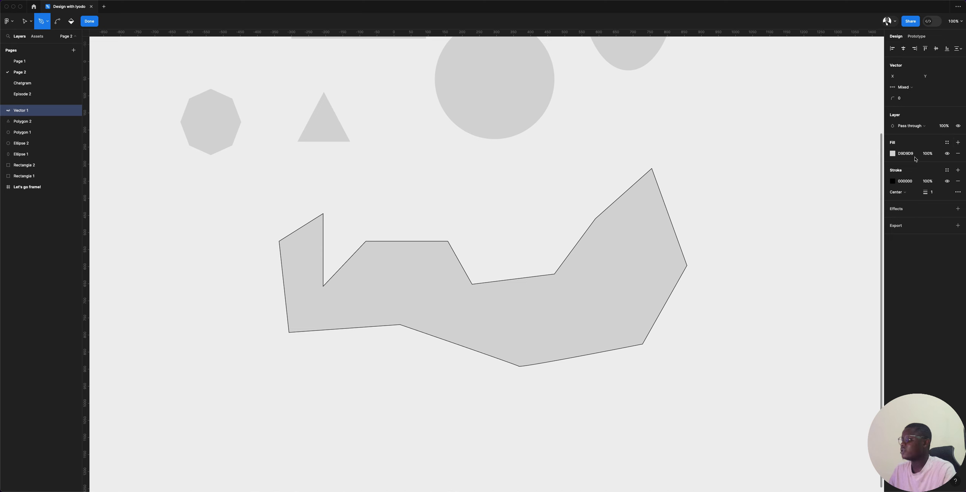
pyautogui.click(892, 153)
pyautogui.click(862, 214)
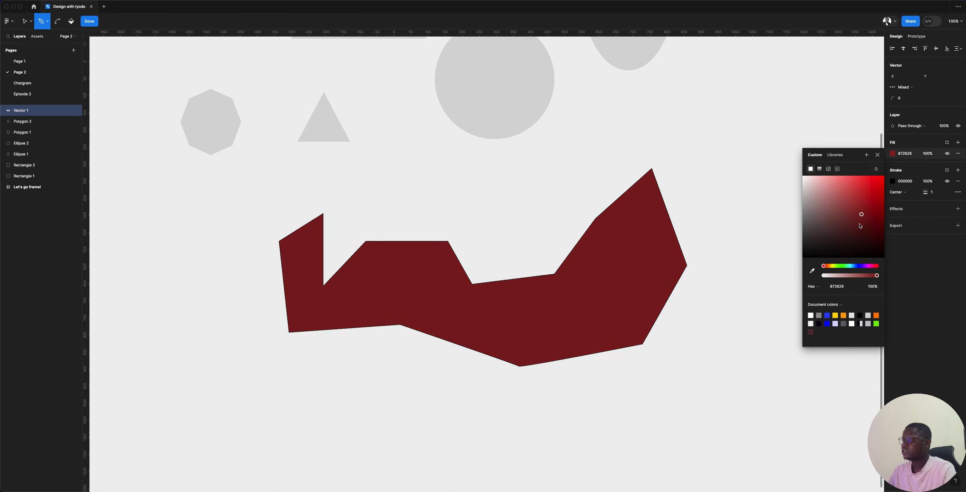
pyautogui.click(866, 211)
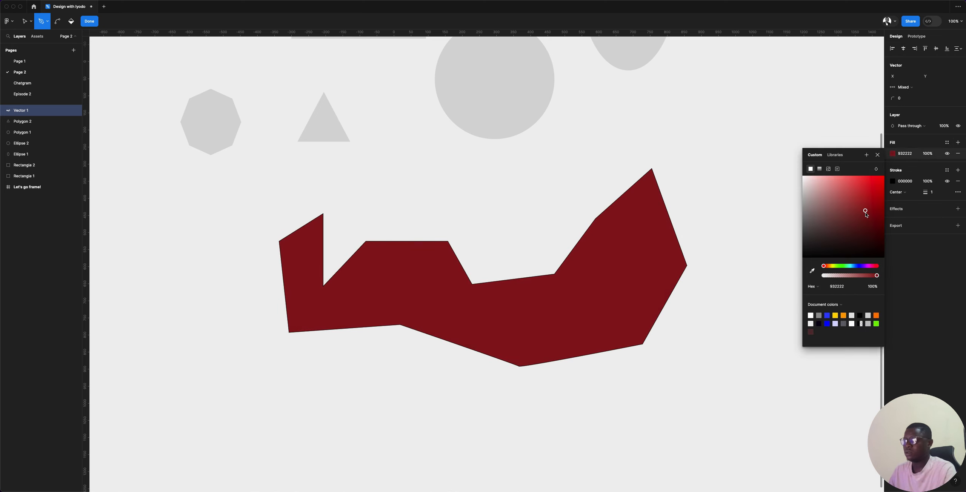
# - Change the pen shape's stroke colour to green, 32CD25
pyautogui.click(893, 181)
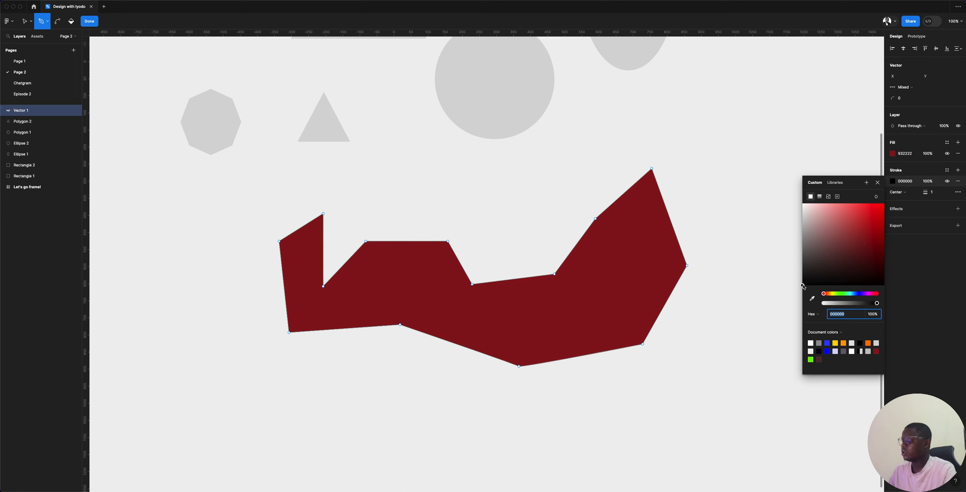
pyautogui.moveTo(803, 287)
pyautogui.mouseDown()
pyautogui.moveTo(826, 231)
pyautogui.moveTo(840, 264)
pyautogui.mouseUp()
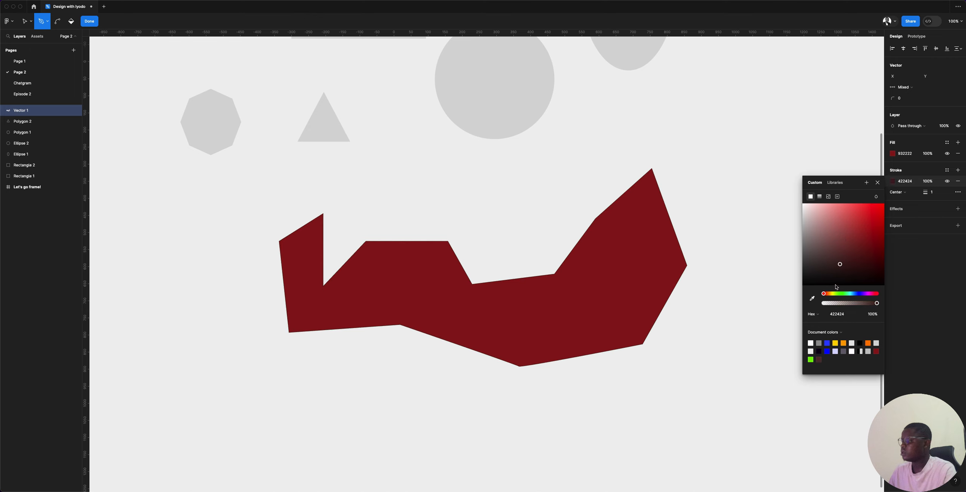
pyautogui.moveTo(826, 295); pyautogui.dragTo(842, 298)
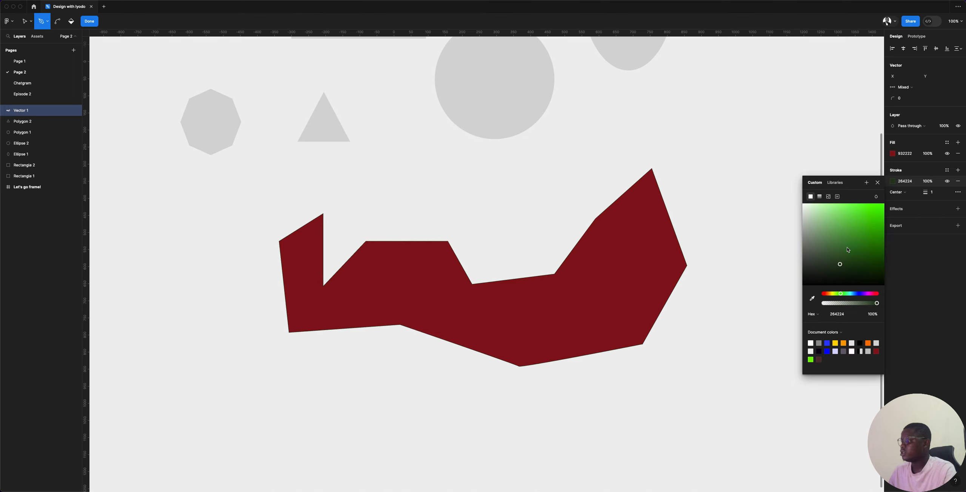
pyautogui.moveTo(840, 264)
pyautogui.mouseDown()
pyautogui.moveTo(880, 226)
pyautogui.moveTo(869, 219)
pyautogui.mouseUp()
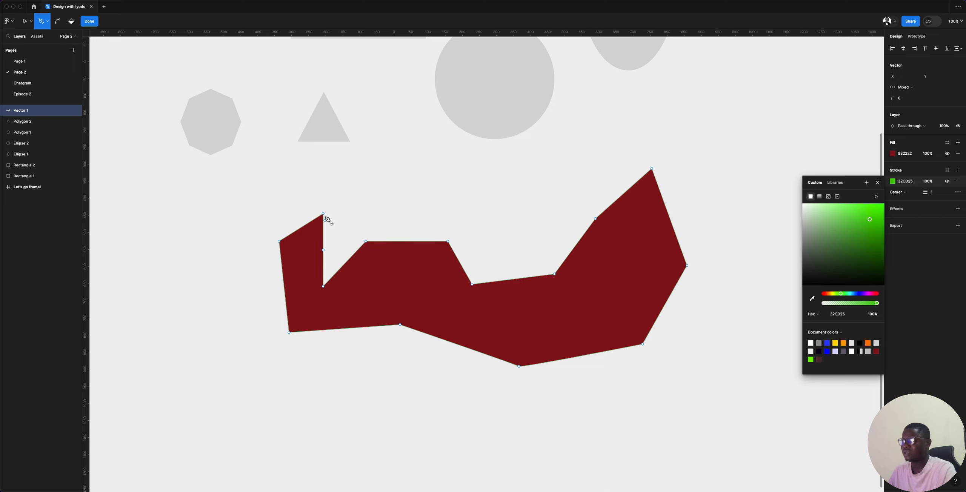
# - Toggle the green stroke's visibility, keep it shown, and increase the stroke weight to about 18
pyautogui.click(947, 182)
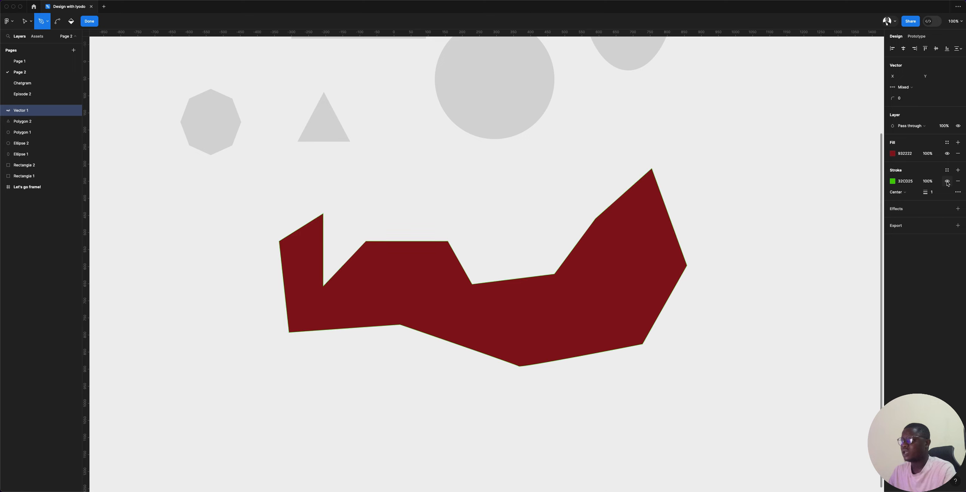
pyautogui.click(947, 182)
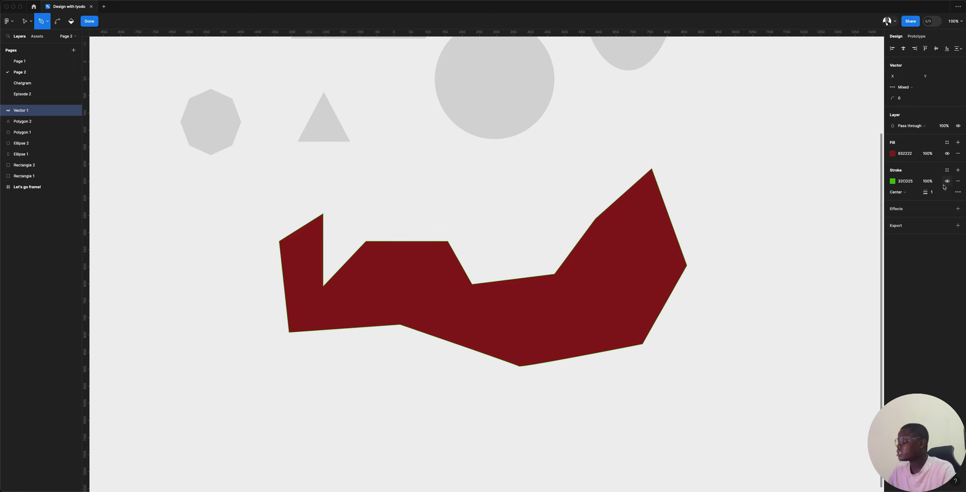
pyautogui.click(937, 192)
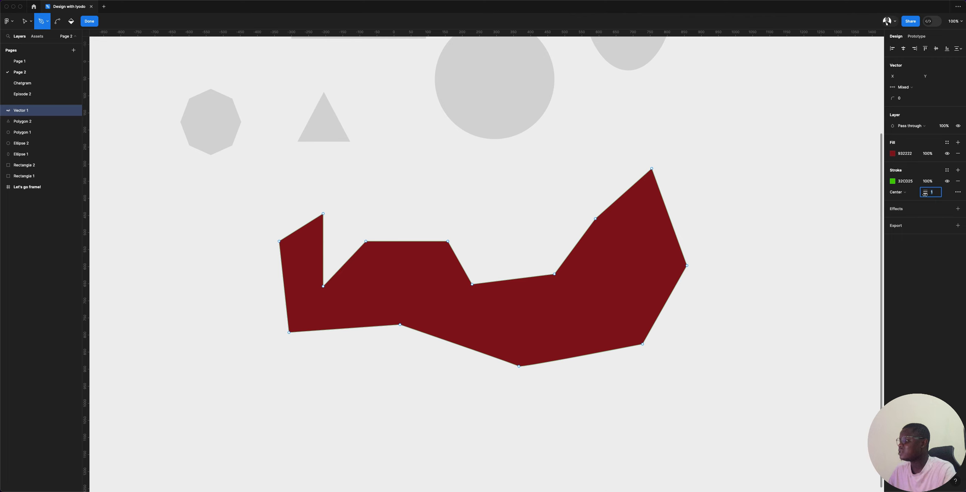
pyautogui.moveTo(924, 194)
pyautogui.mouseDown()
pyautogui.moveTo(944, 194)
pyautogui.moveTo(934, 196)
pyautogui.mouseUp()
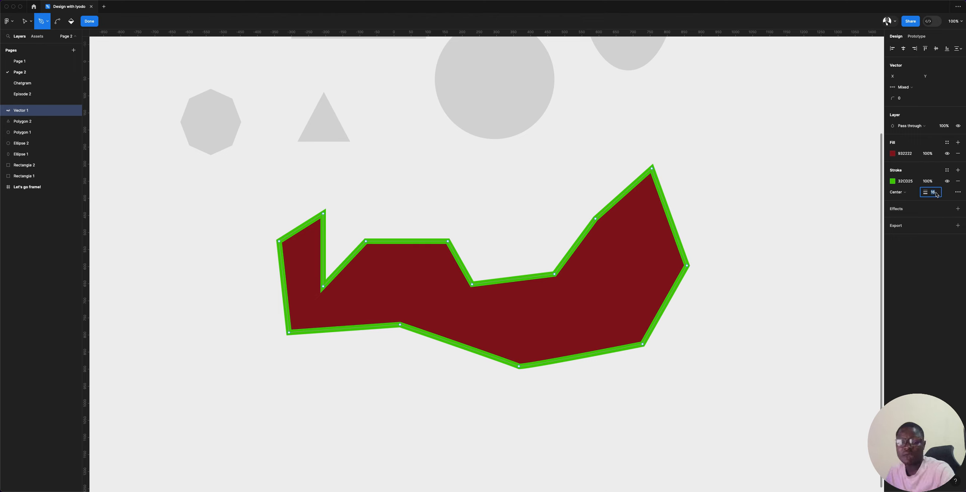
# - Set the pen shape's green stroke weight to 20
pyautogui.write('20')
pyautogui.press('Return')
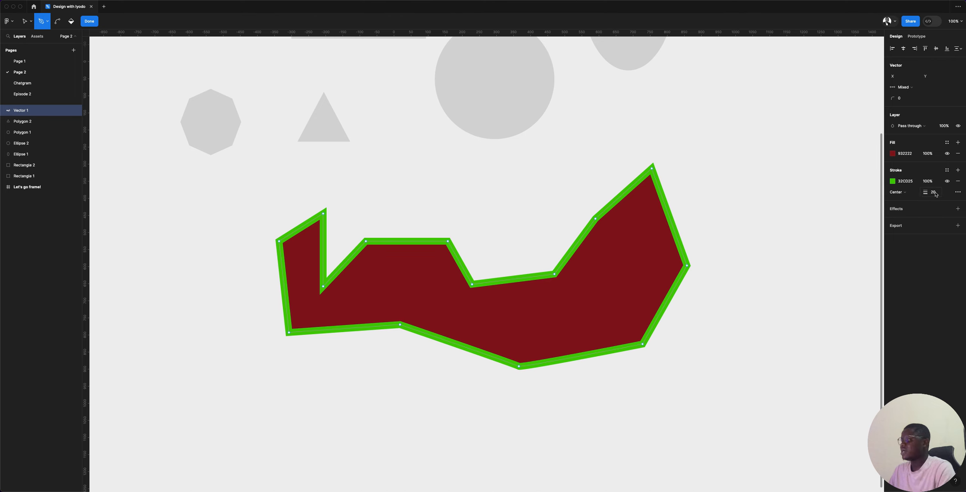
# - Try the Inside and Outside stroke alignments on the pen shape and return the alignment to Center
pyautogui.click(910, 194)
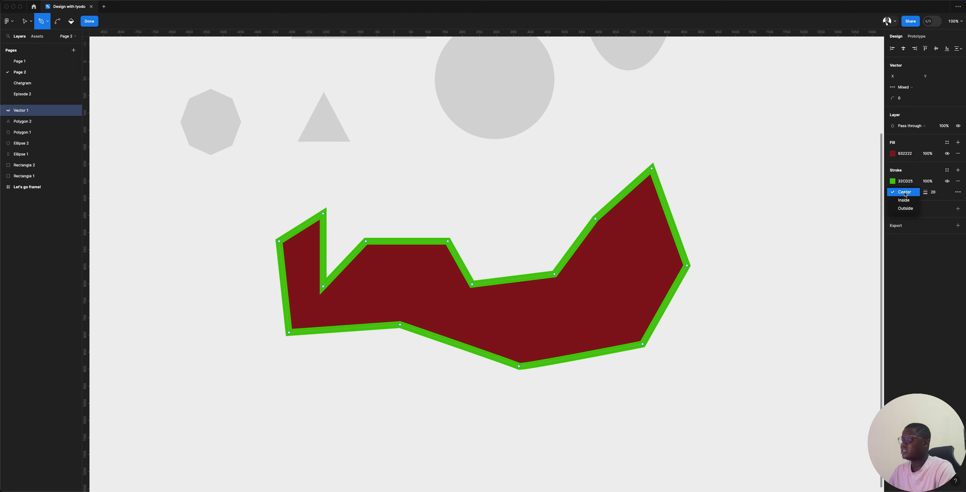
pyautogui.click(904, 200)
pyautogui.click(909, 193)
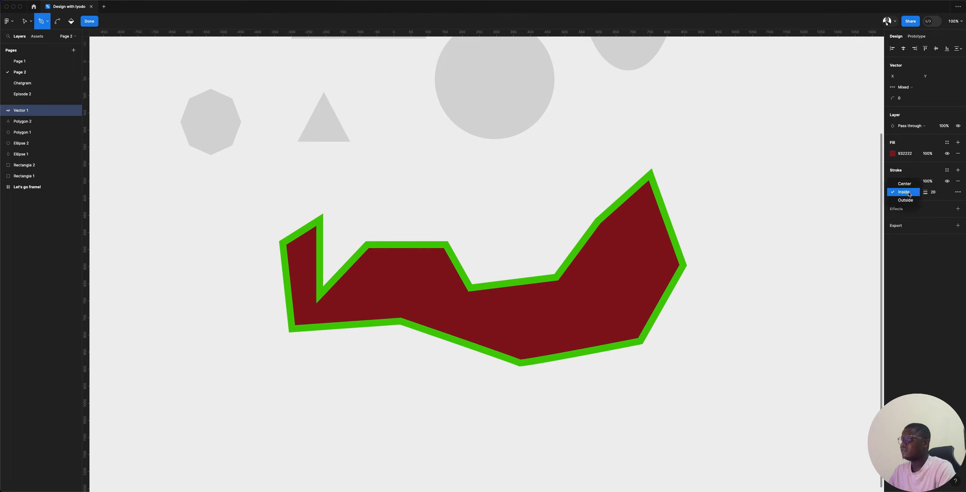
pyautogui.click(909, 200)
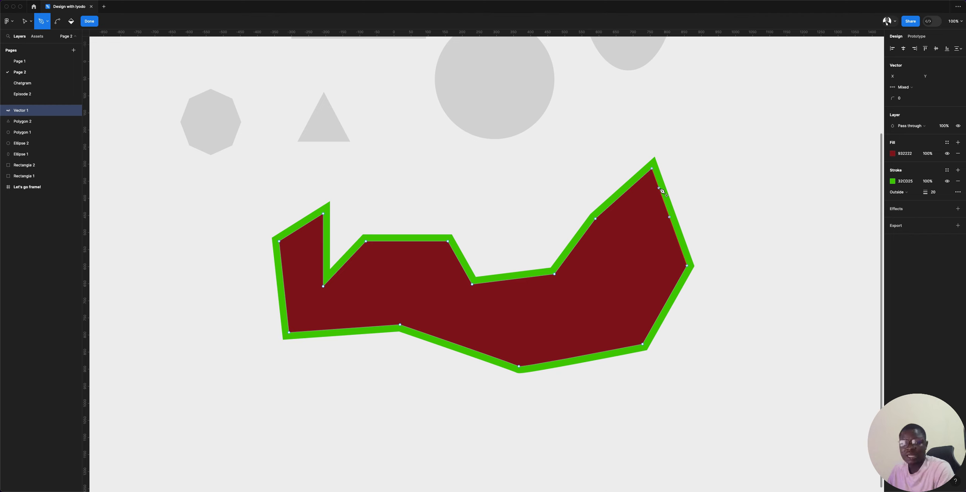
pyautogui.press('v')
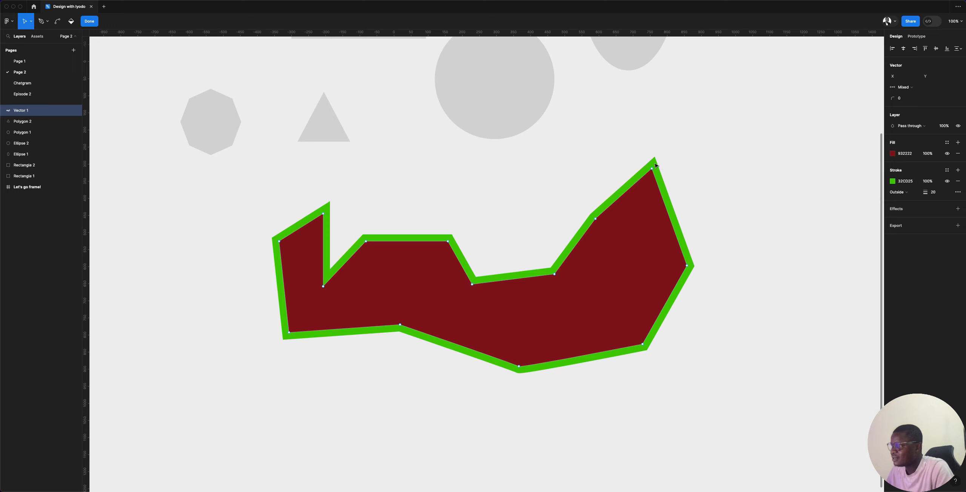
pyautogui.click(898, 192)
pyautogui.click(897, 184)
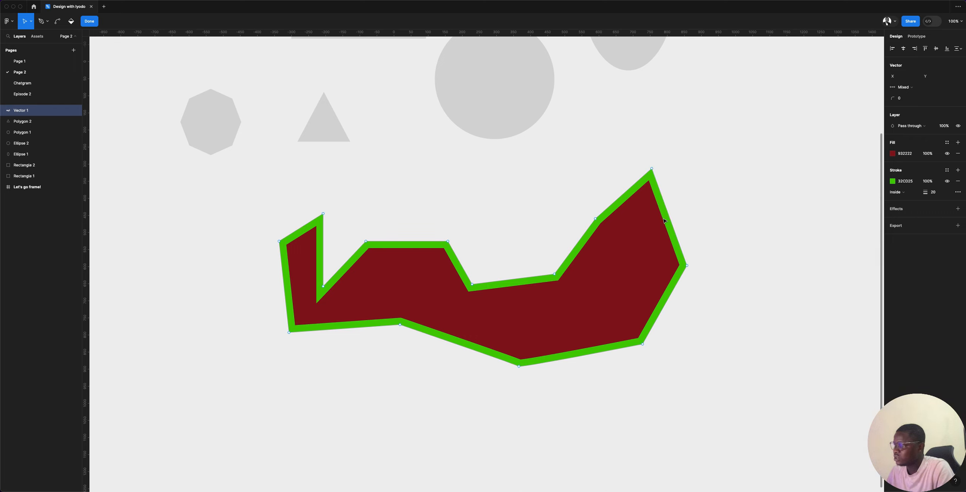
pyautogui.click(905, 192)
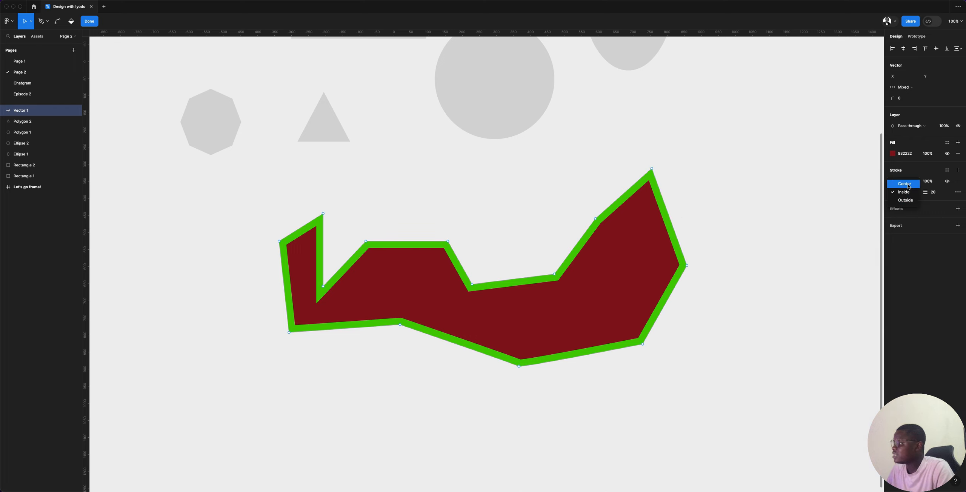
pyautogui.click(897, 183)
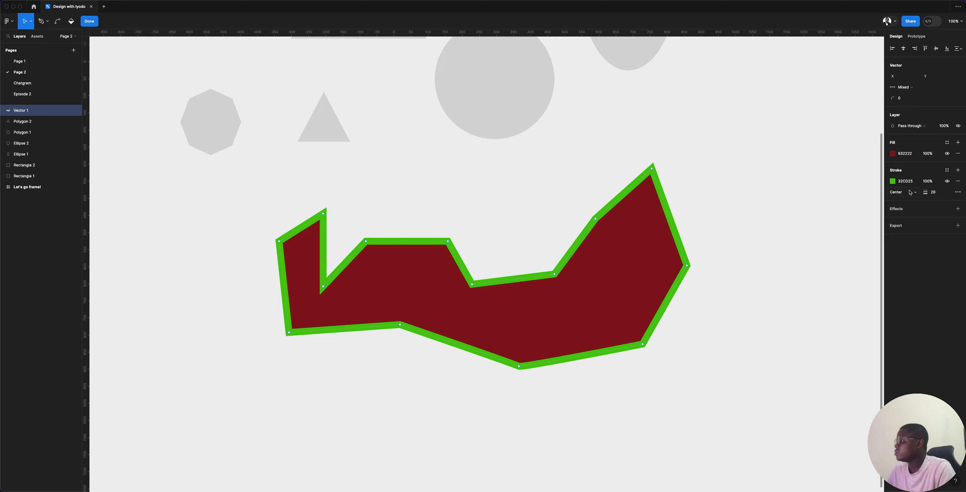
# - Change the green stroke's style to Dash in the advanced stroke settings, with a dash length of 50
pyautogui.click(958, 193)
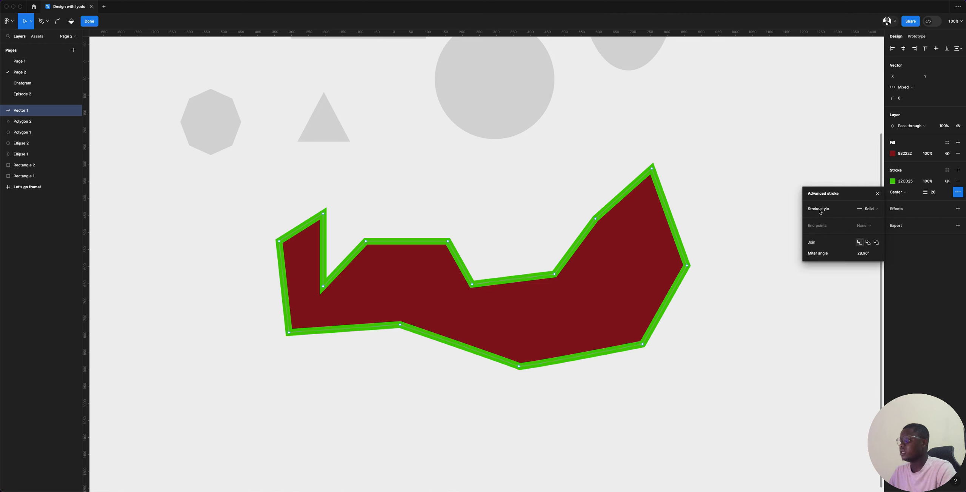
pyautogui.click(868, 211)
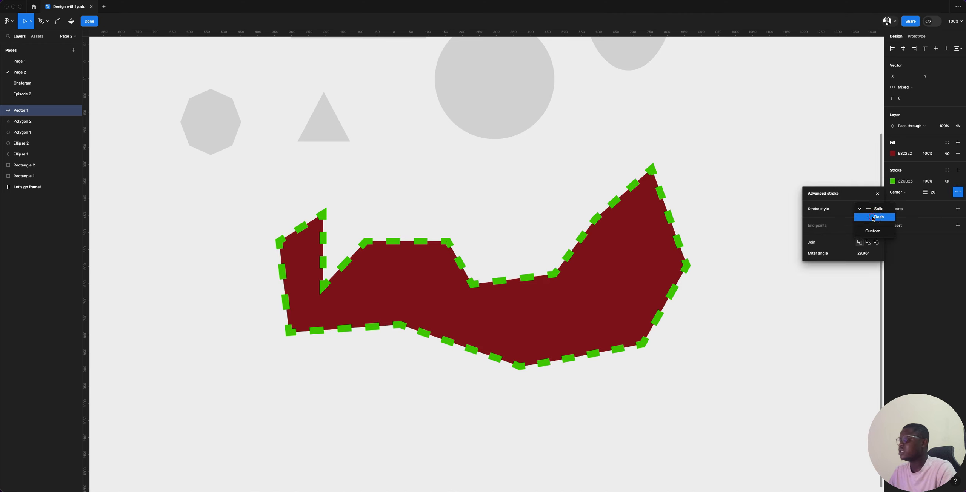
pyautogui.click(872, 218)
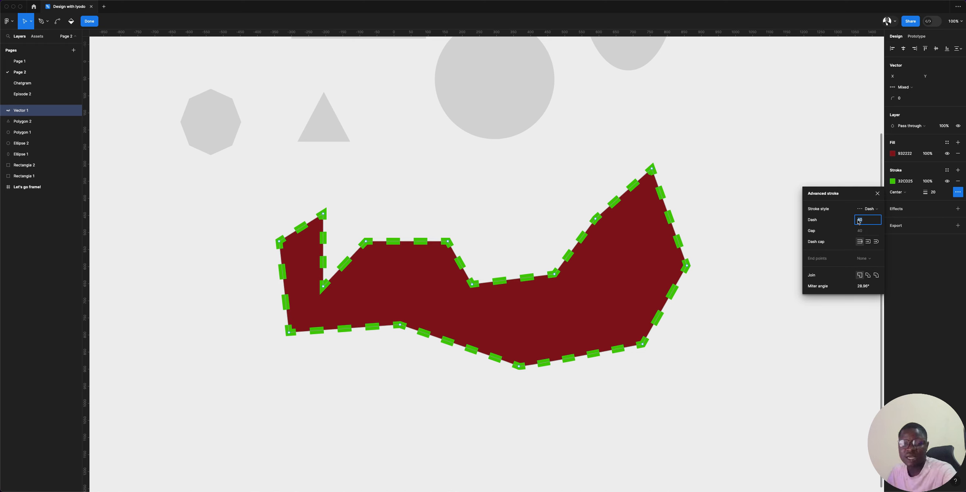
pyautogui.write('5')
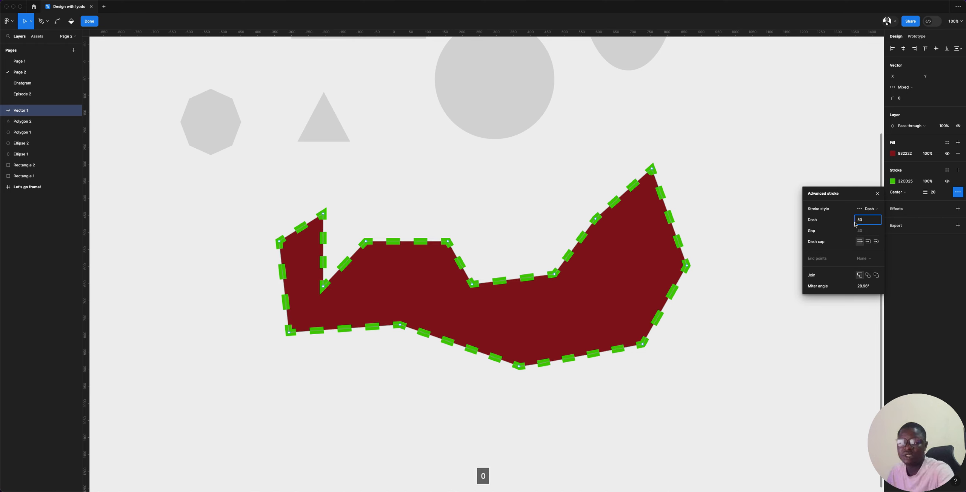
pyautogui.press('Tab')
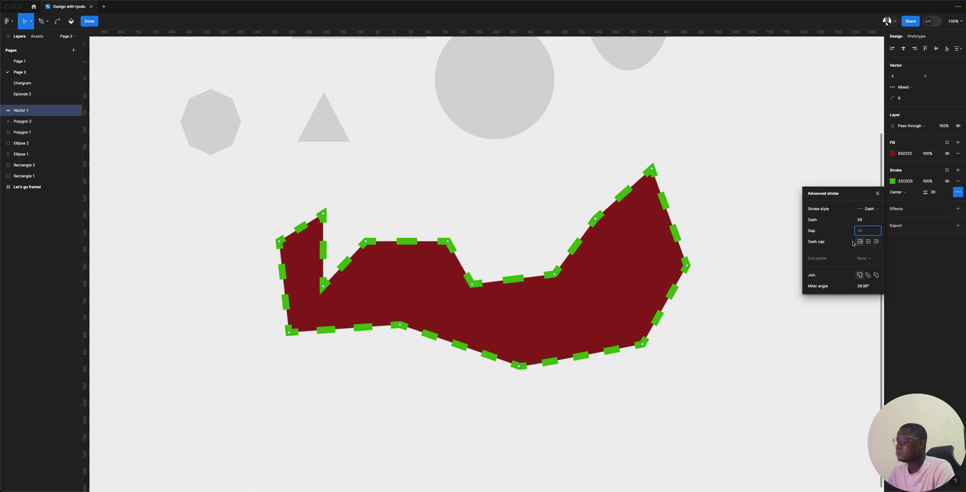
# - Give the dashed stroke round dash caps and round joins, and finish editing the vector shape
pyautogui.click(876, 241)
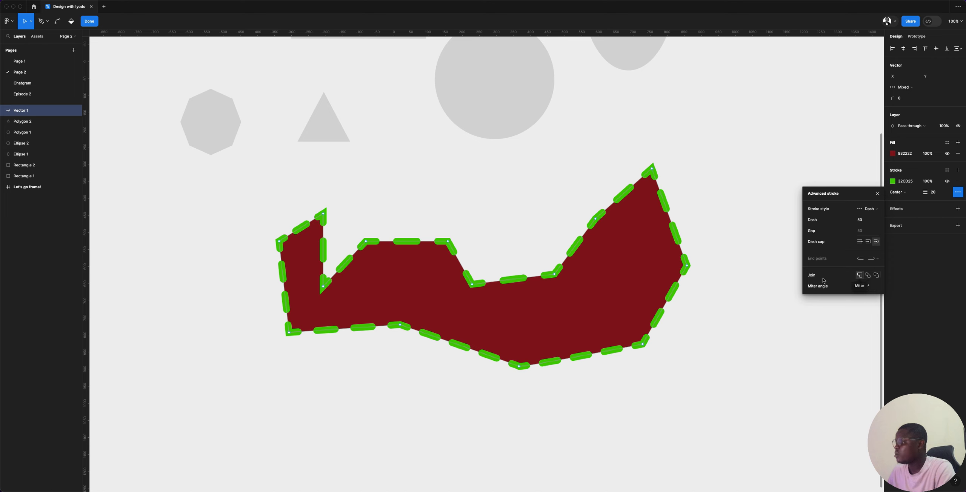
pyautogui.click(877, 276)
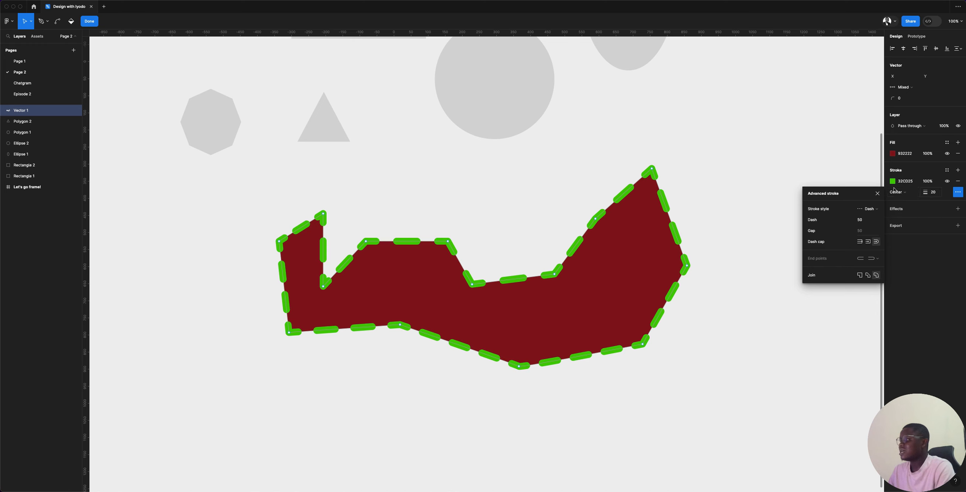
pyautogui.click(878, 195)
pyautogui.scroll(5, 707, 209)
pyautogui.hscroll(2, 707, 210)
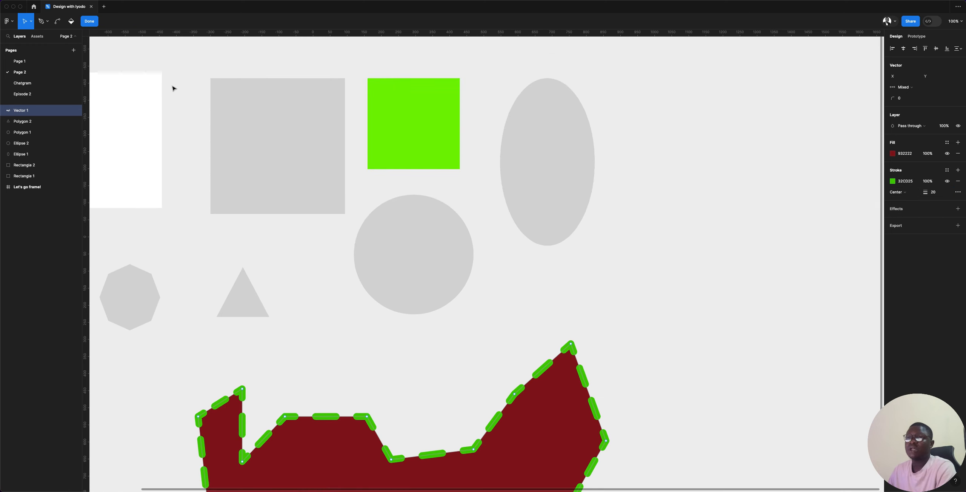
pyautogui.click(89, 22)
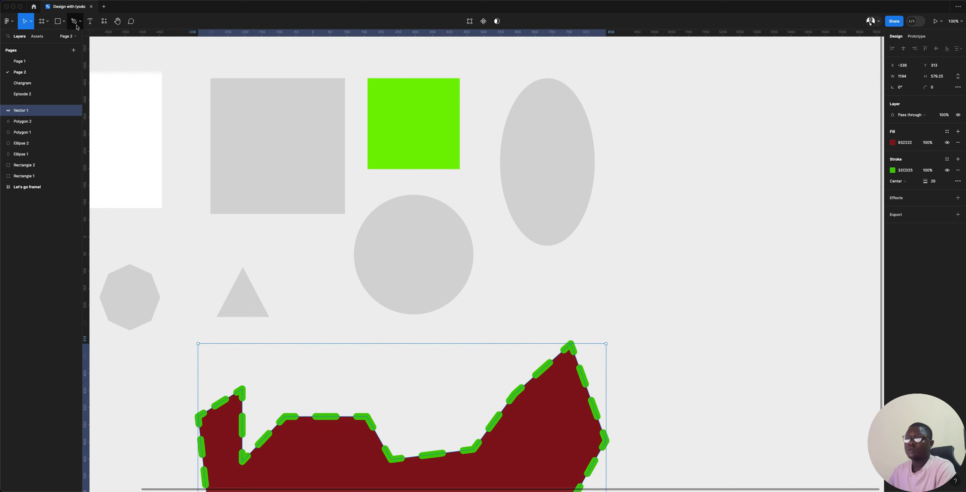
# - Move the tall grey ellipse slightly up and closer to the green rectangle, to X 496, Y -488
pyautogui.hscroll(-3, 287, 218)
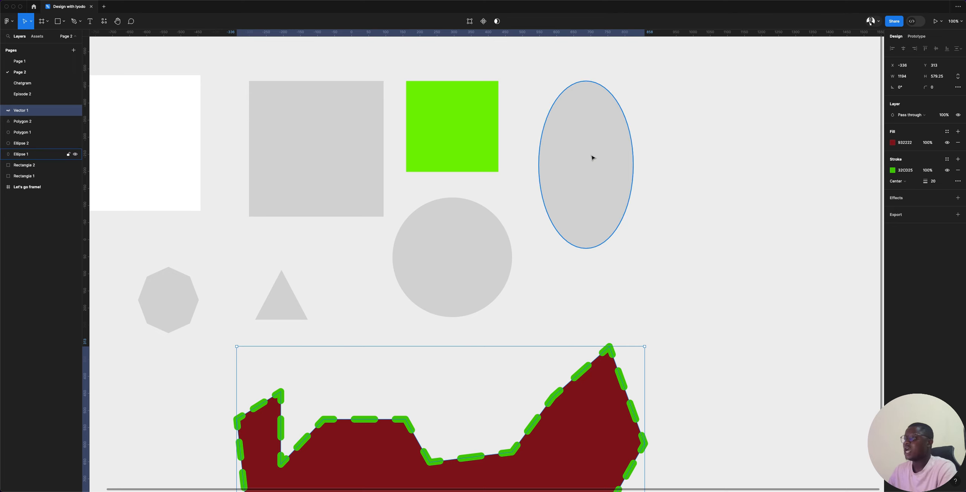
pyautogui.moveTo(594, 163); pyautogui.dragTo(575, 159)
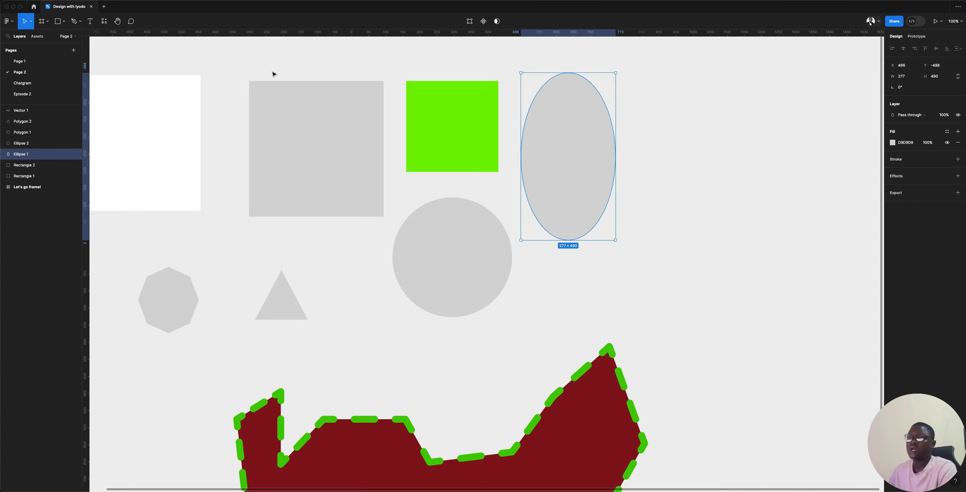
# - Add the text "the lazy dog jumped over the fence" in the empty canvas area to the right of the tall ellipse
pyautogui.hscroll(7, 555, 201)
pyautogui.hscroll(2, 545, 215)
pyautogui.scroll(1, 545, 215)
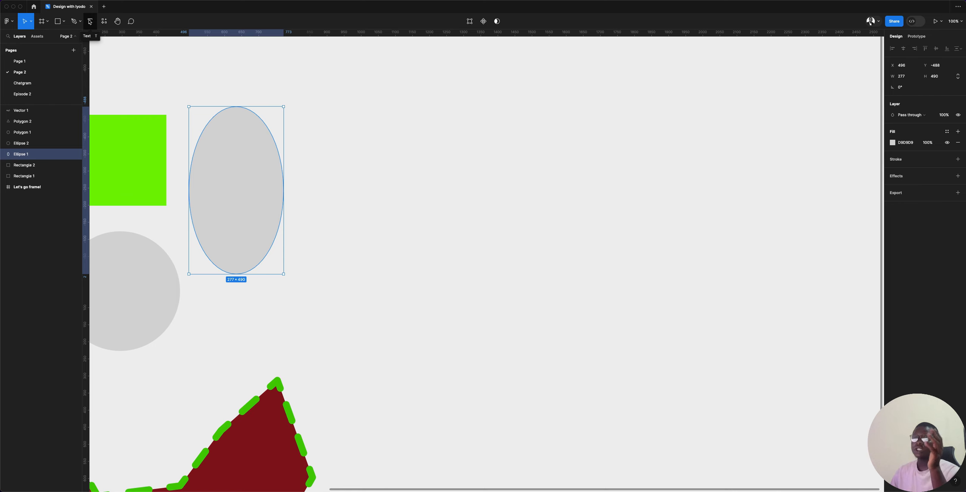
pyautogui.click(90, 22)
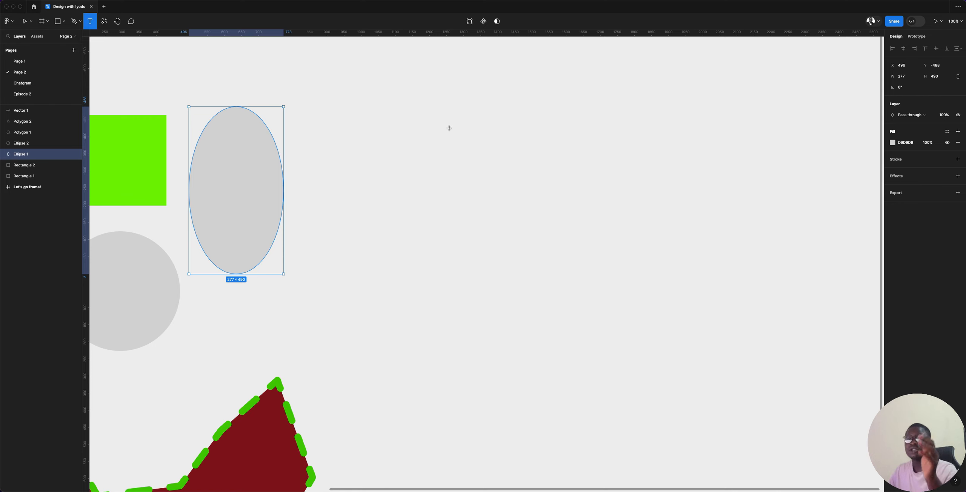
pyautogui.click(429, 149)
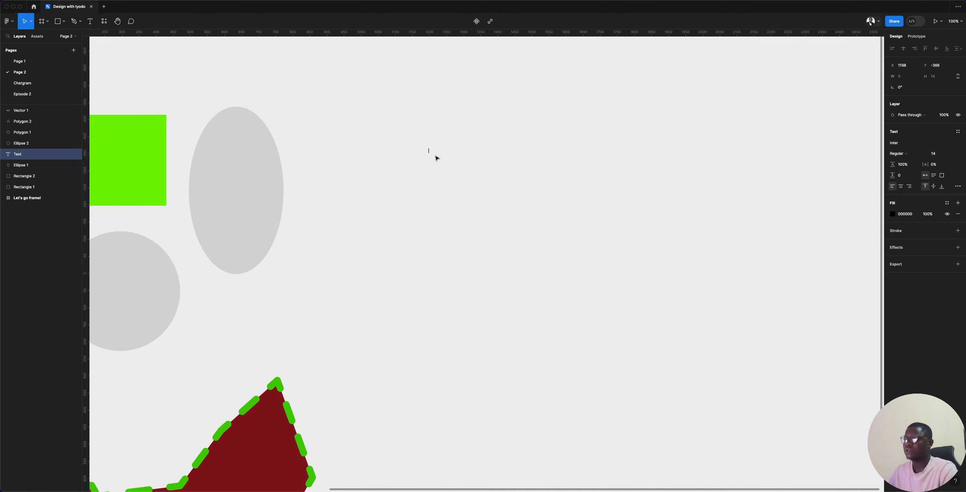
pyautogui.scroll(10, 434, 153)
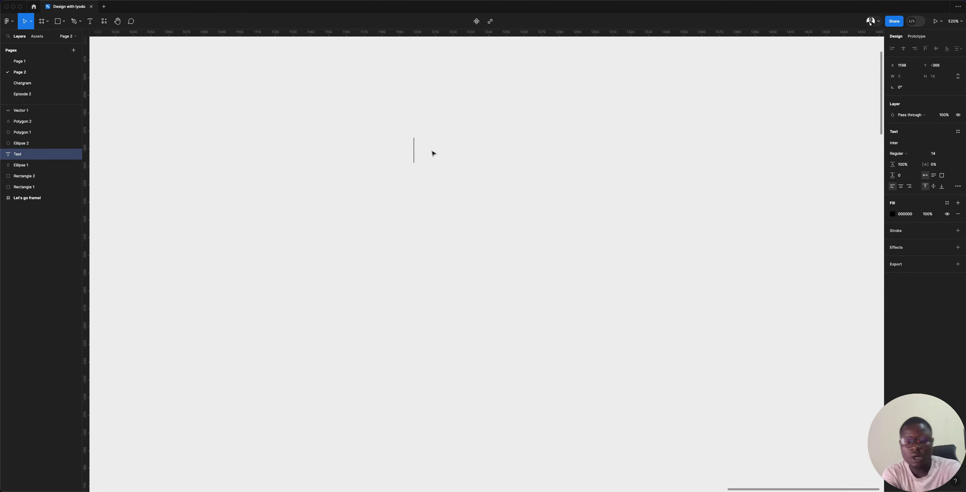
pyautogui.write('the lazu\\')
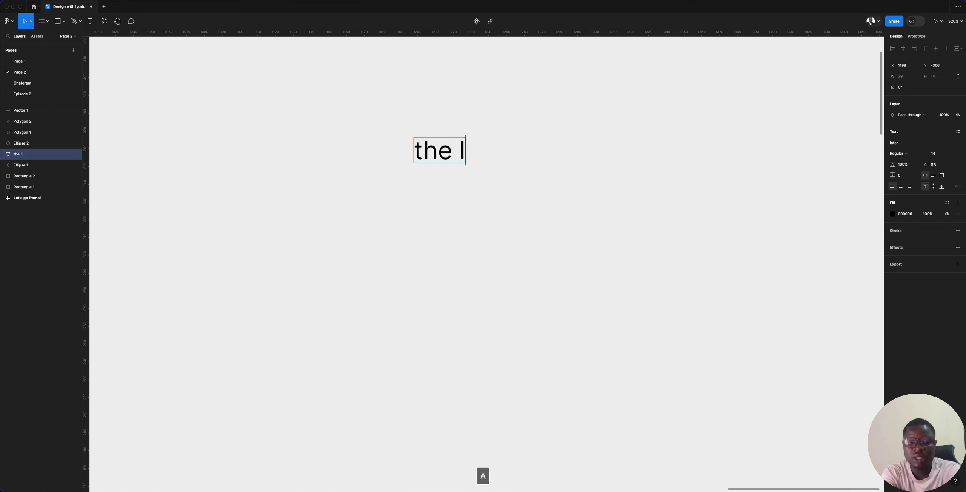
pyautogui.press('BackSpace')
pyautogui.press('BackSpace')
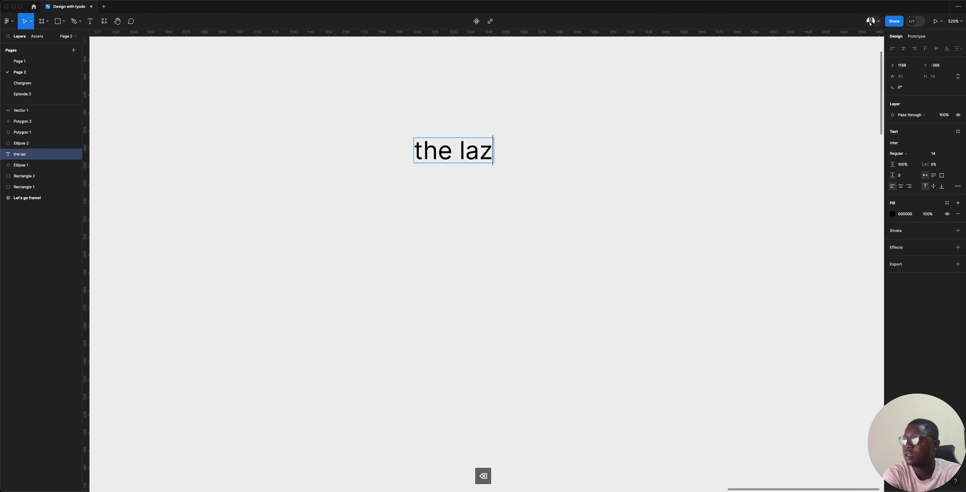
pyautogui.write('y')
pyautogui.press('BackSpace')
pyautogui.write('y ')
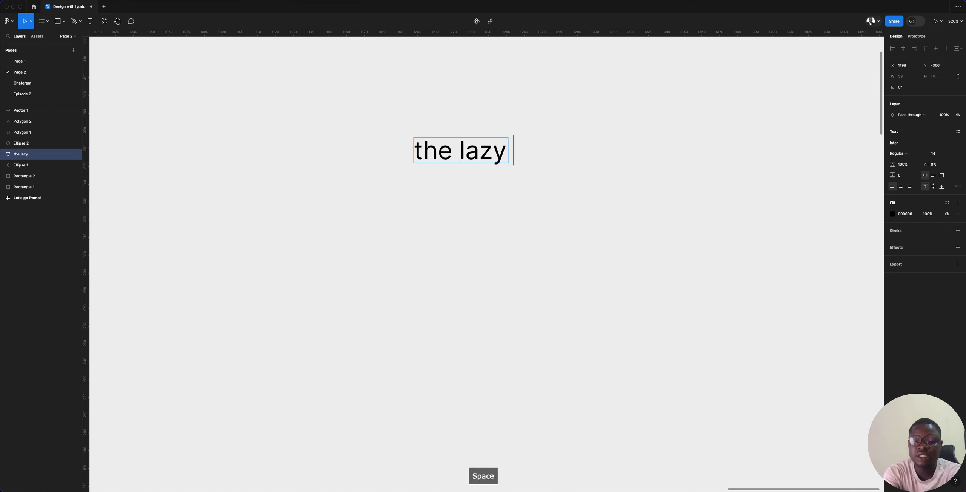
pyautogui.write('dog jumpe')
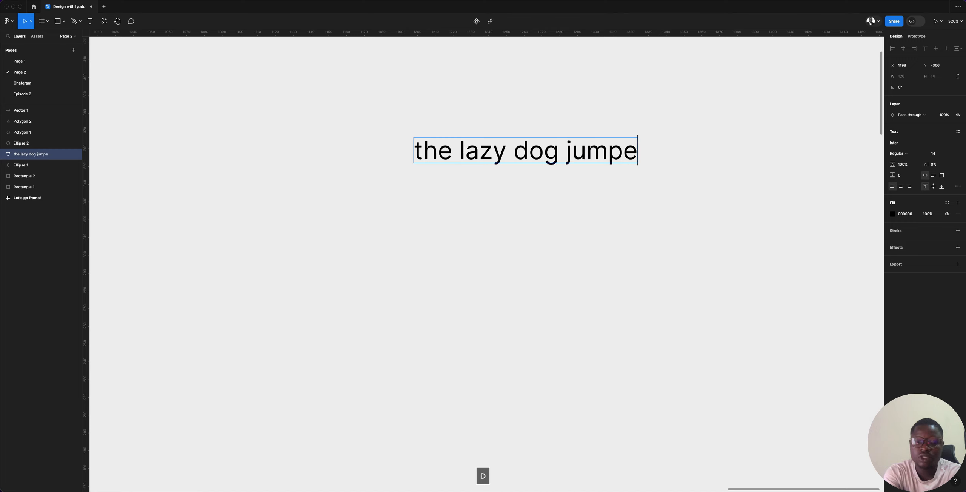
pyautogui.write('d over the fence')
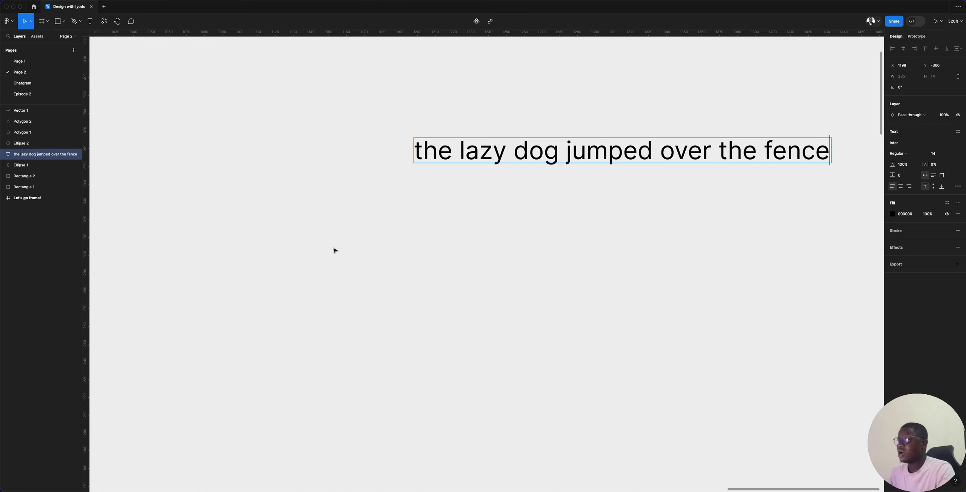
pyautogui.hscroll(5, 583, 241)
pyautogui.scroll(1, 587, 244)
pyautogui.hscroll(1, 587, 244)
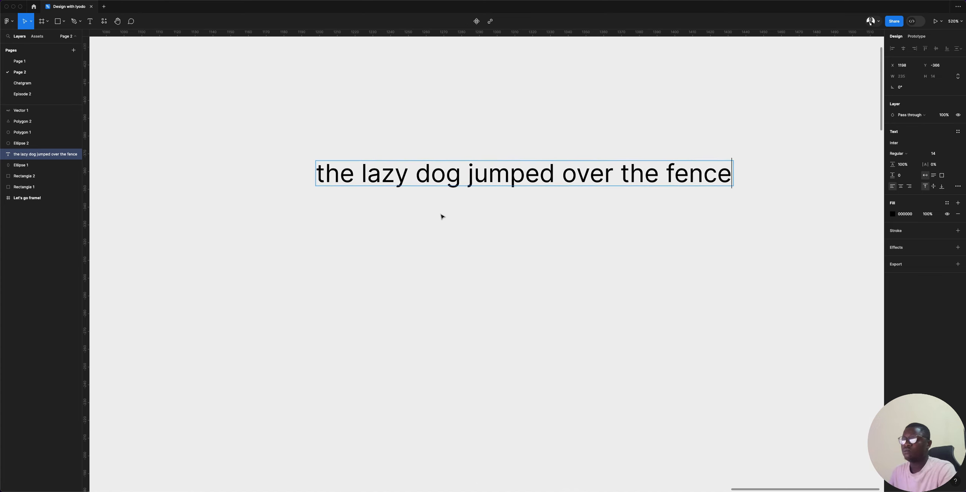
pyautogui.press('Escape')
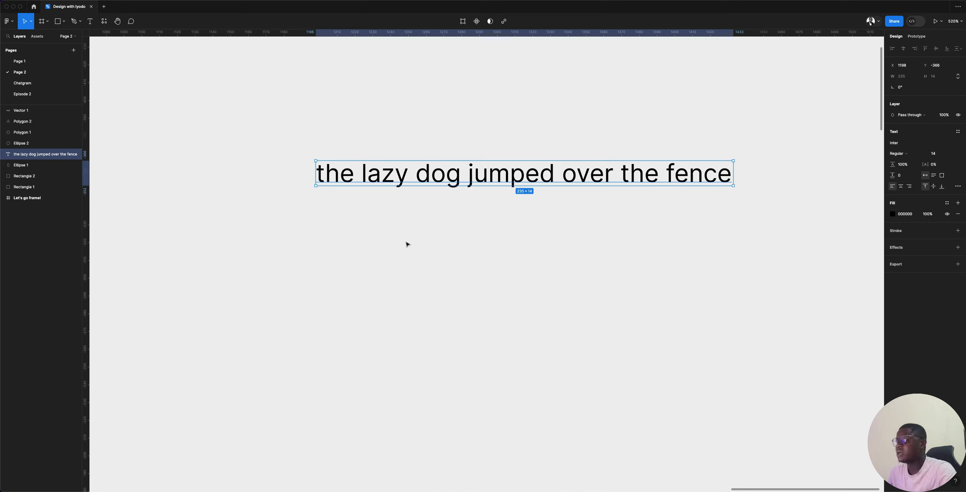
# - Add a second text reading "My name is" plus the presenter's name, and place it just below the first sentence at X 1196, Y -331
pyautogui.press('t')
pyautogui.click(401, 263)
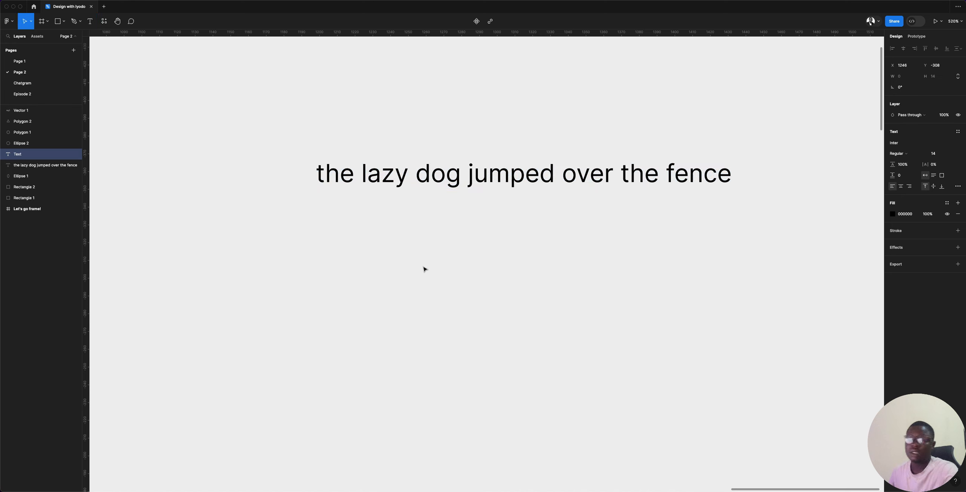
pyautogui.write('My na')
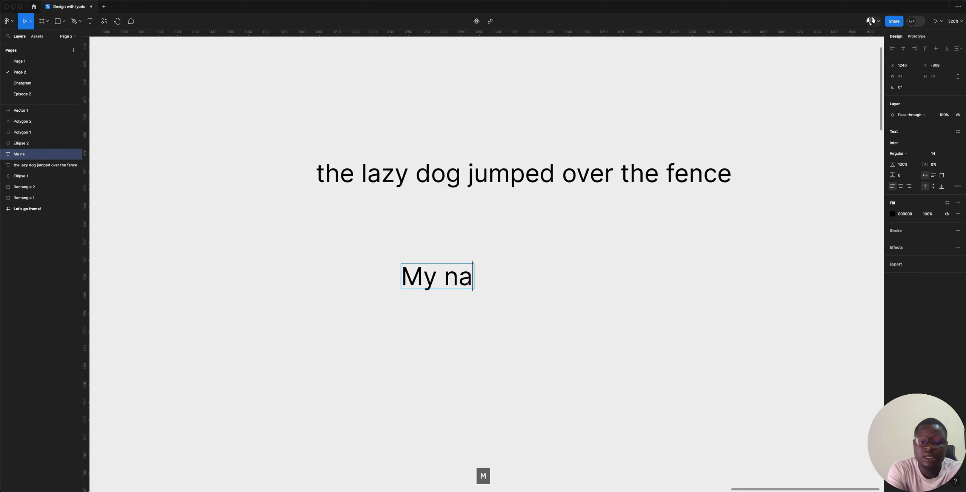
pyautogui.write('me is Iyodo')
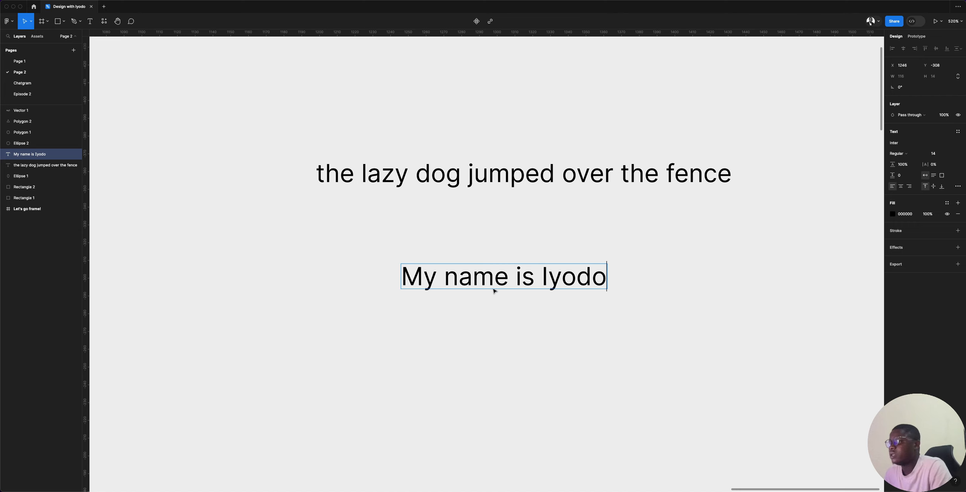
pyautogui.press('Escape')
pyautogui.moveTo(499, 277); pyautogui.dragTo(414, 236)
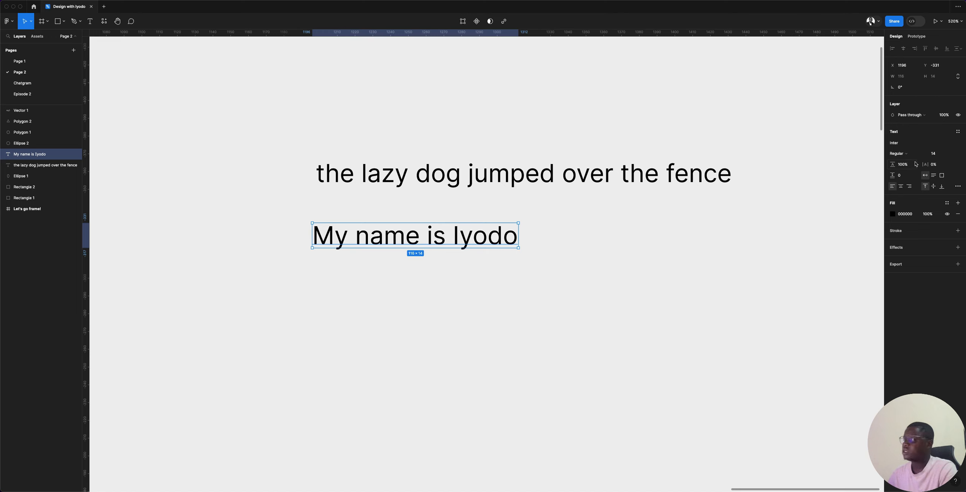
# - Try the Irish Grover and ITF Devanagari fonts on the "My name is" text
pyautogui.click(899, 143)
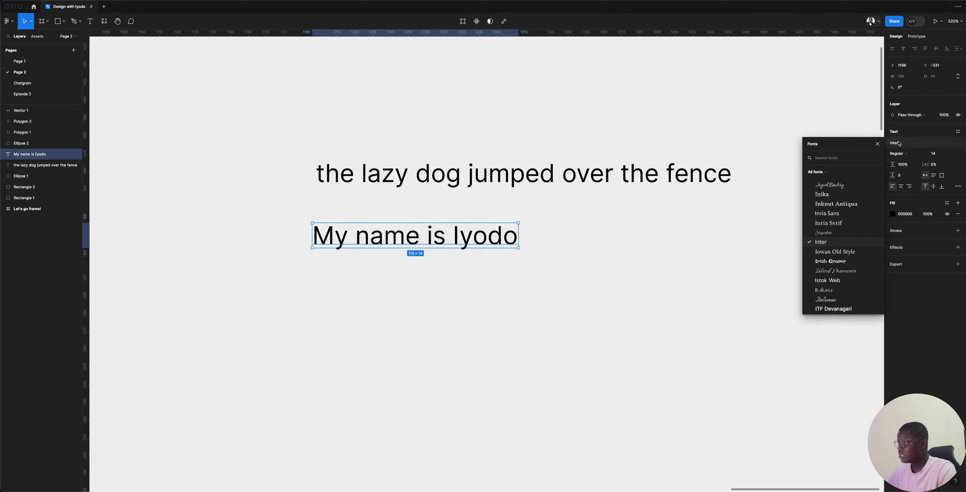
pyautogui.click(813, 243)
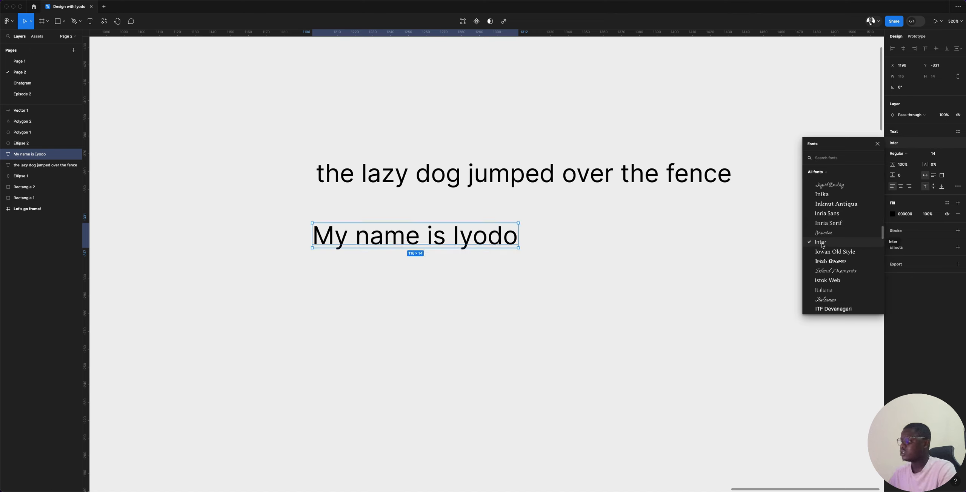
pyautogui.click(826, 261)
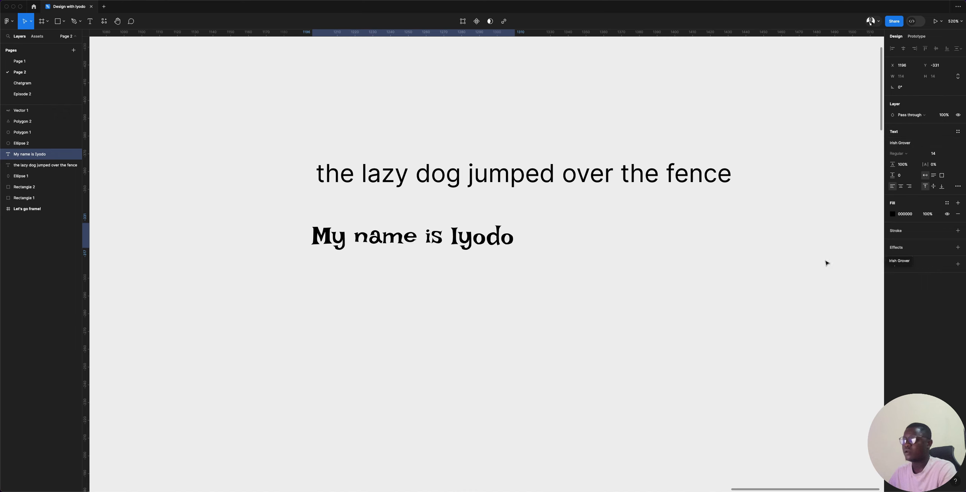
pyautogui.click(903, 143)
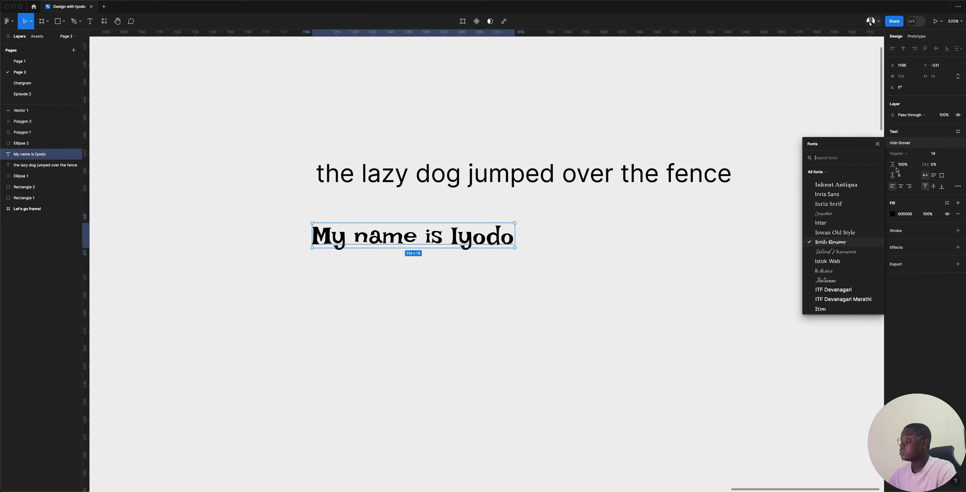
pyautogui.click(841, 292)
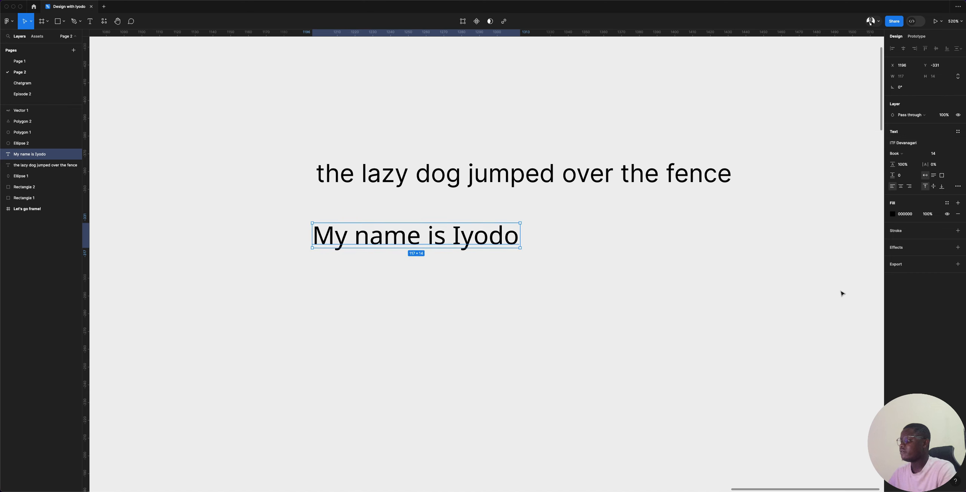
# - Set the font of the "My name is" text to Italiana
pyautogui.click(905, 143)
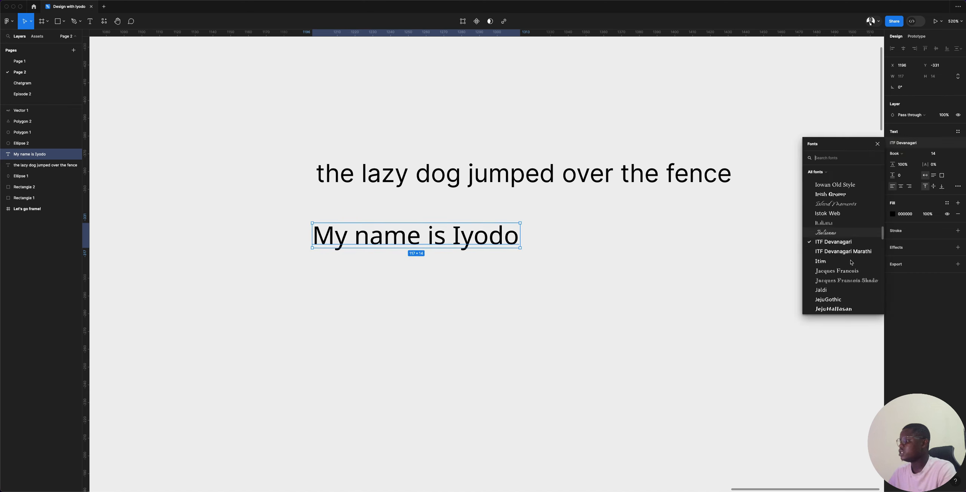
pyautogui.click(832, 223)
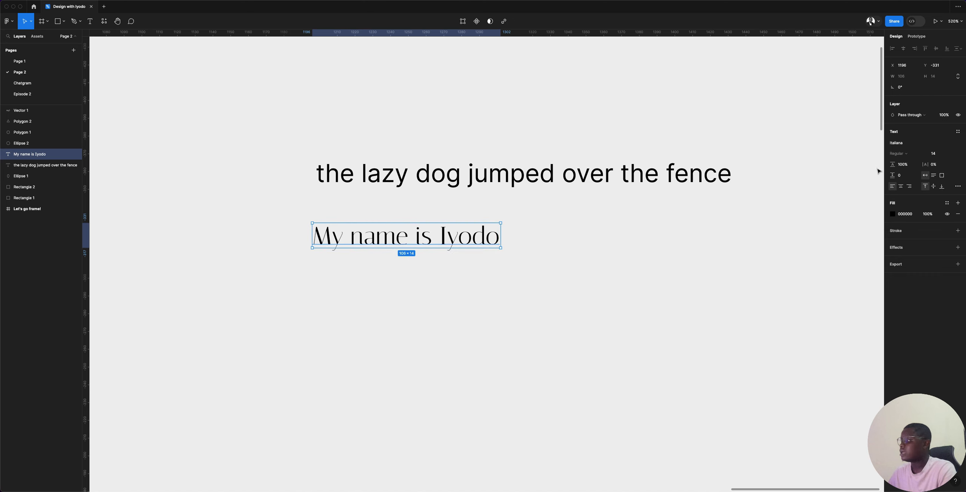
# - Examine the font source filters and browse the list of all available fonts for the selected text
pyautogui.click(903, 142)
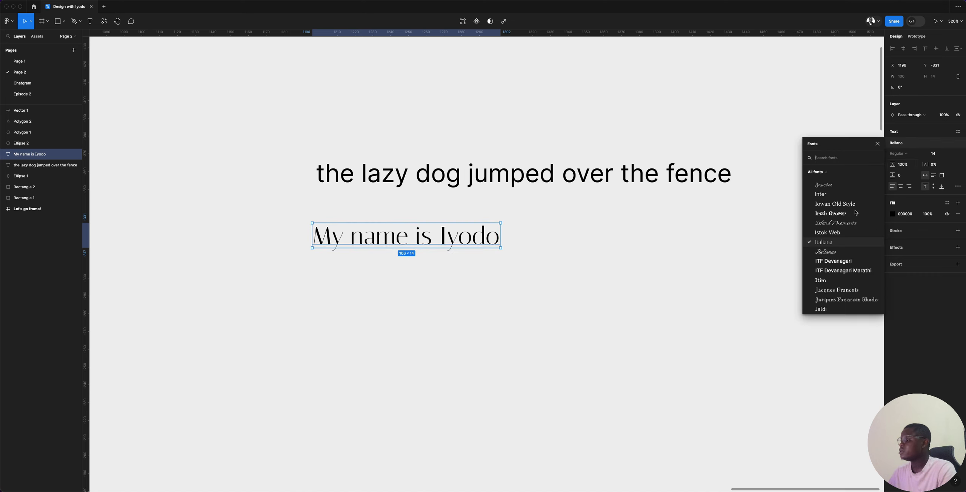
pyautogui.click(825, 175)
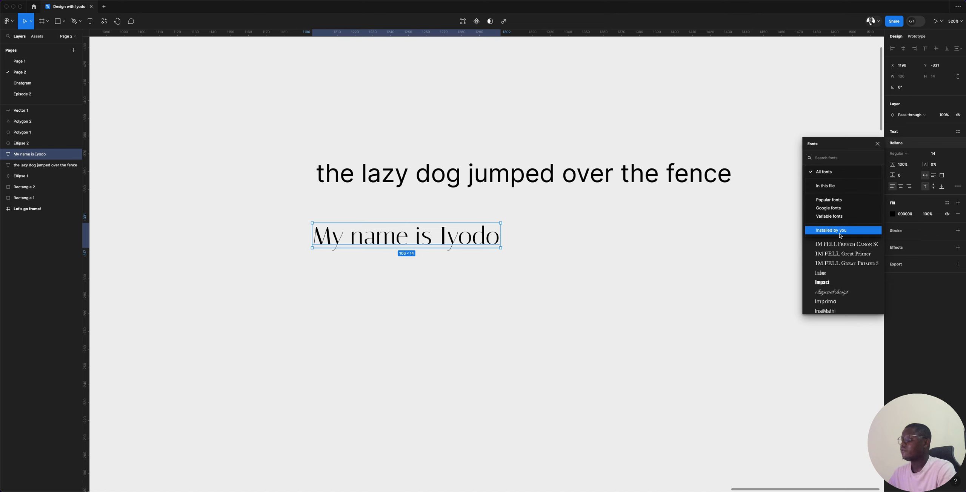
pyautogui.click(819, 173)
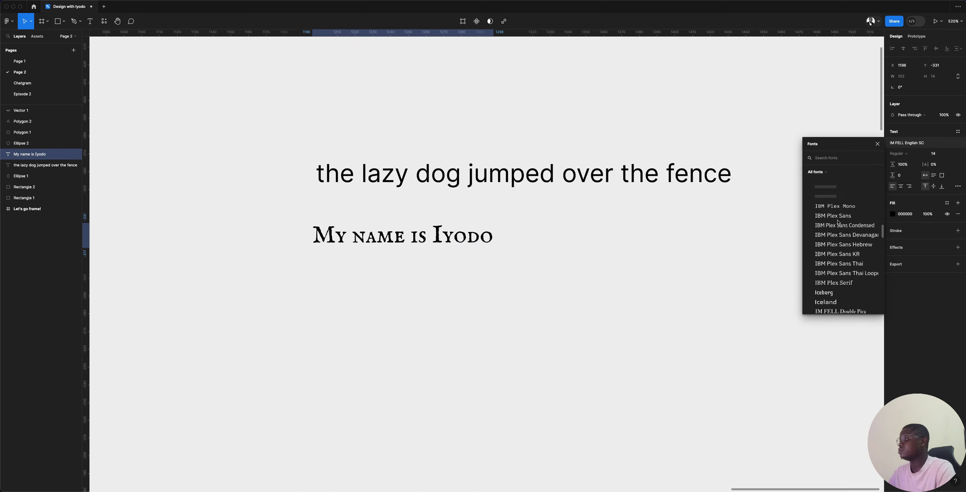
pyautogui.scroll(10, 837, 223)
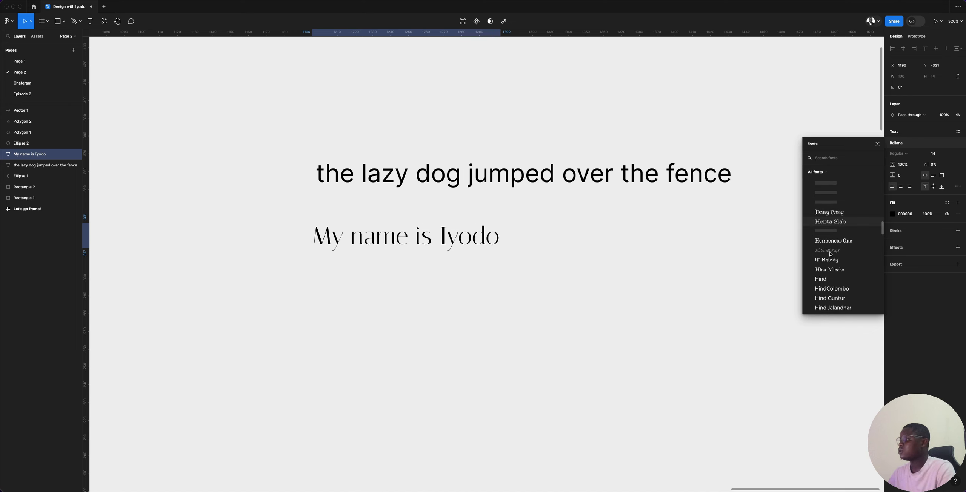
pyautogui.click(832, 251)
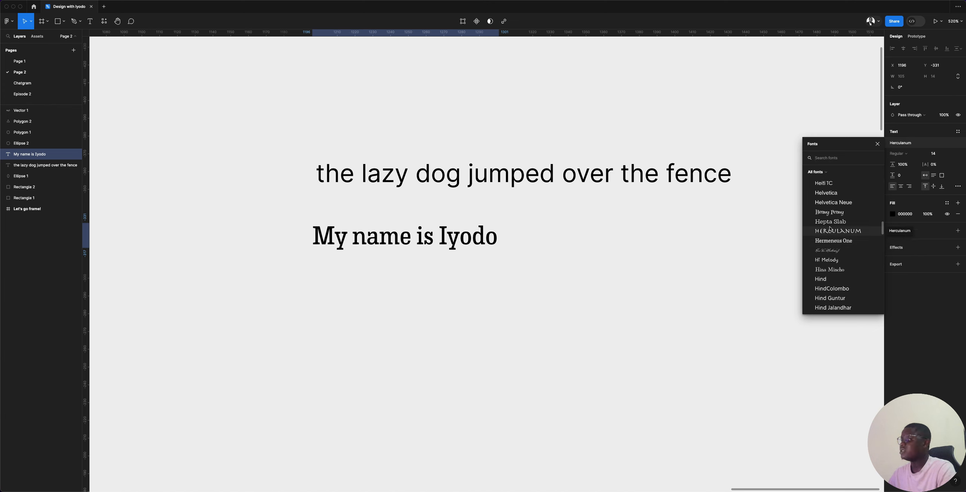
pyautogui.click(615, 244)
# - Duplicate the "My name is" text three times straight down, with the copies evenly spaced 26 px apart
pyautogui.click(420, 237)
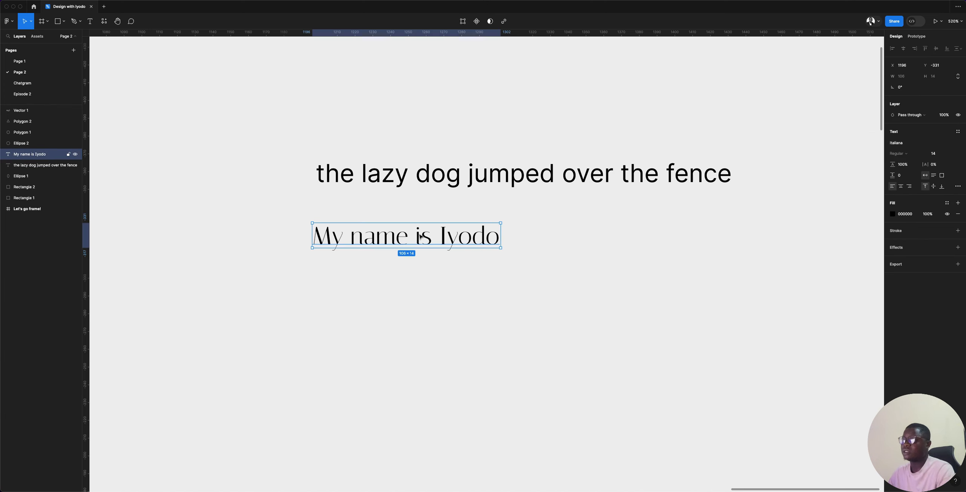
pyautogui.moveTo(420, 237); pyautogui.dragTo(420, 284)
pyautogui.press('super+d')
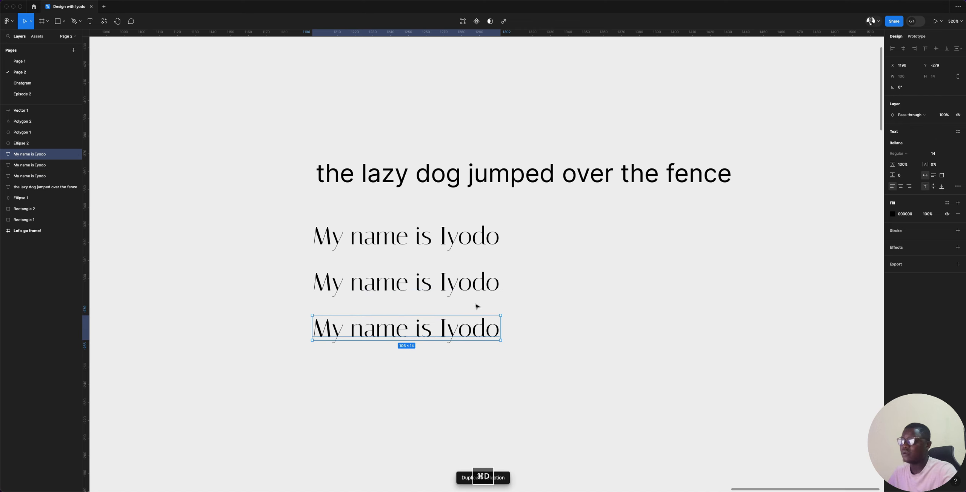
pyautogui.press('super+d')
# - Replace the wording of the uppermost "My name is" text with "Inter" and set its font to Inter
pyautogui.doubleClick(431, 243)
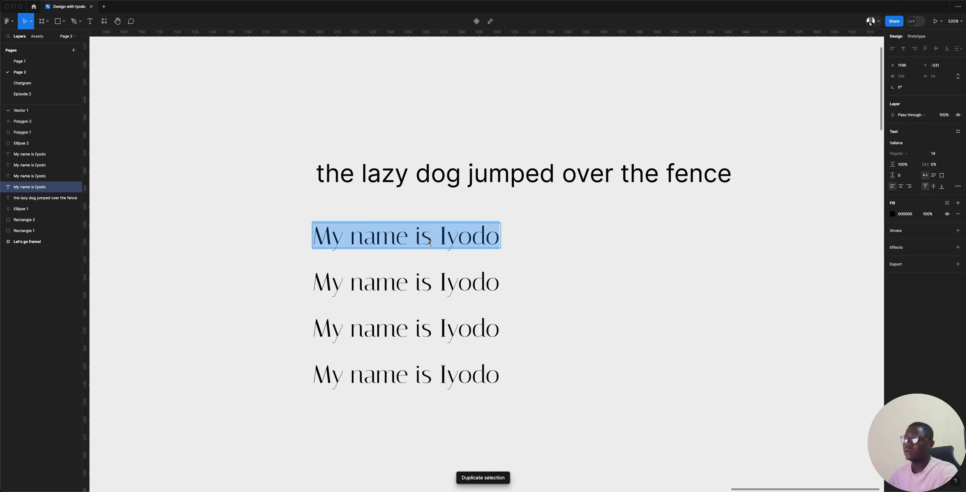
pyautogui.write('ter')
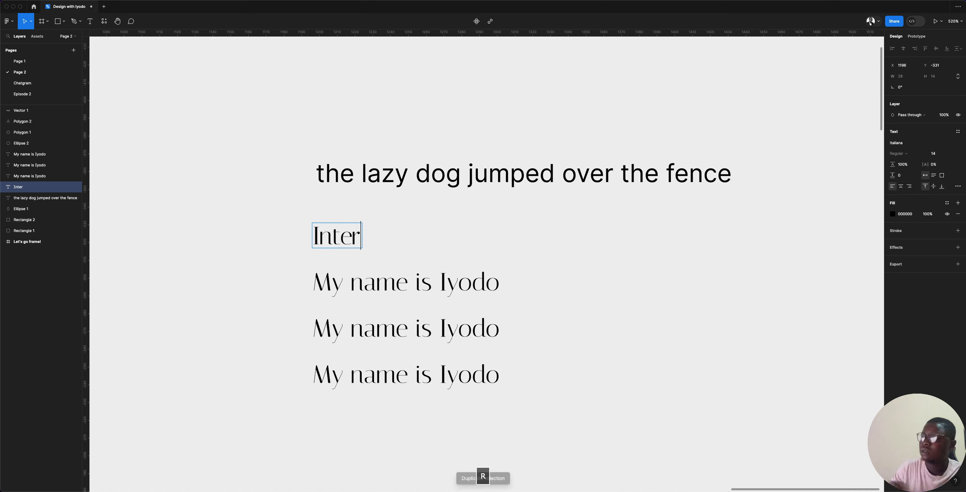
pyautogui.press('Escape')
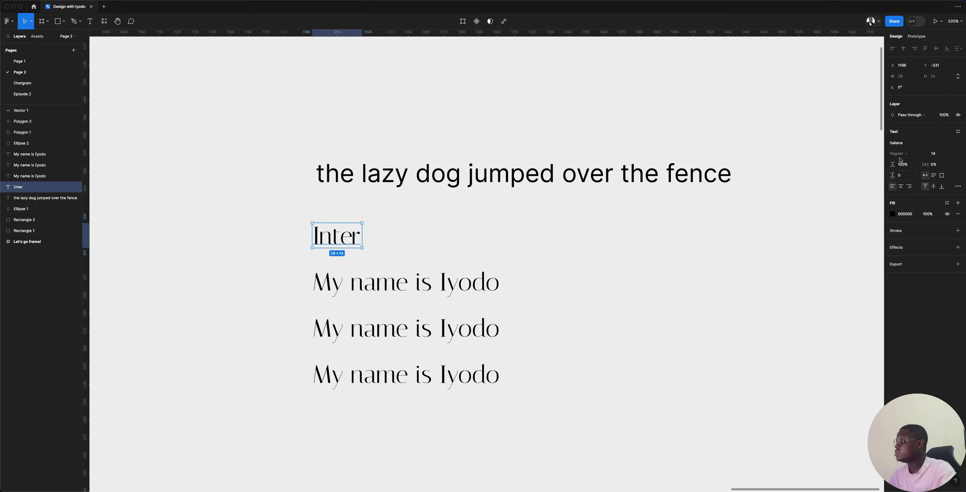
pyautogui.click(906, 144)
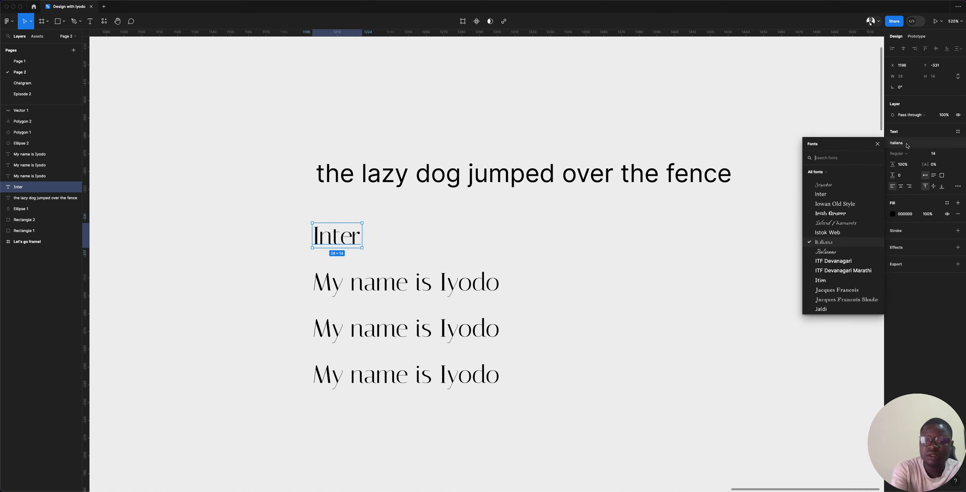
pyautogui.write('inter')
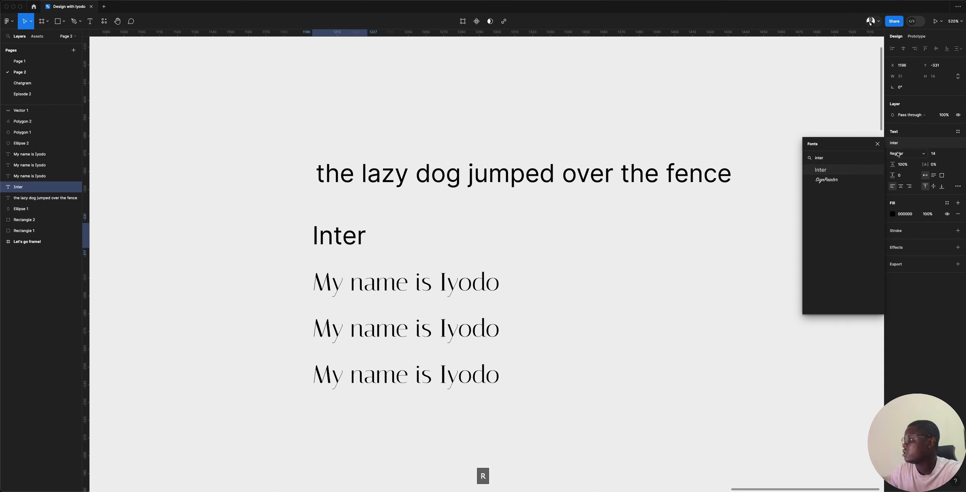
pyautogui.press('Escape')
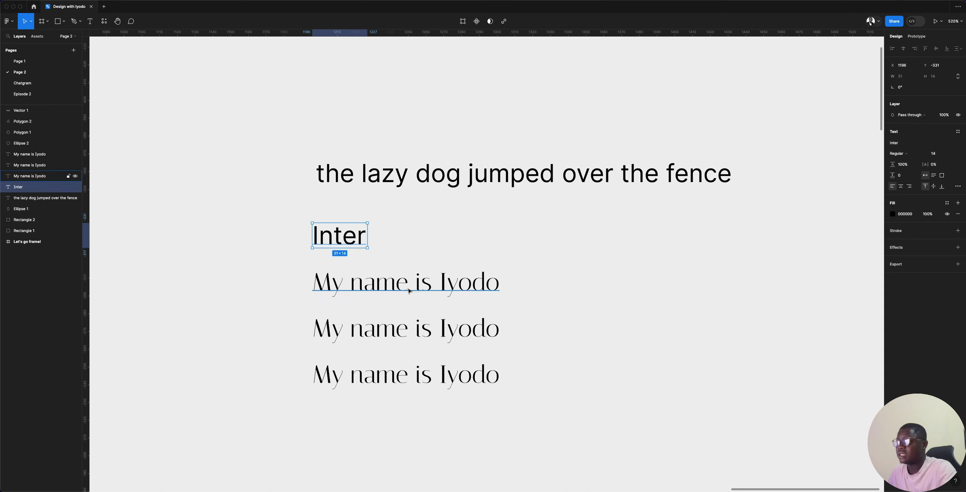
# - Replace the wording of the text directly below "Inter" with "Helvetica", correcting the spelling
pyautogui.doubleClick(408, 288)
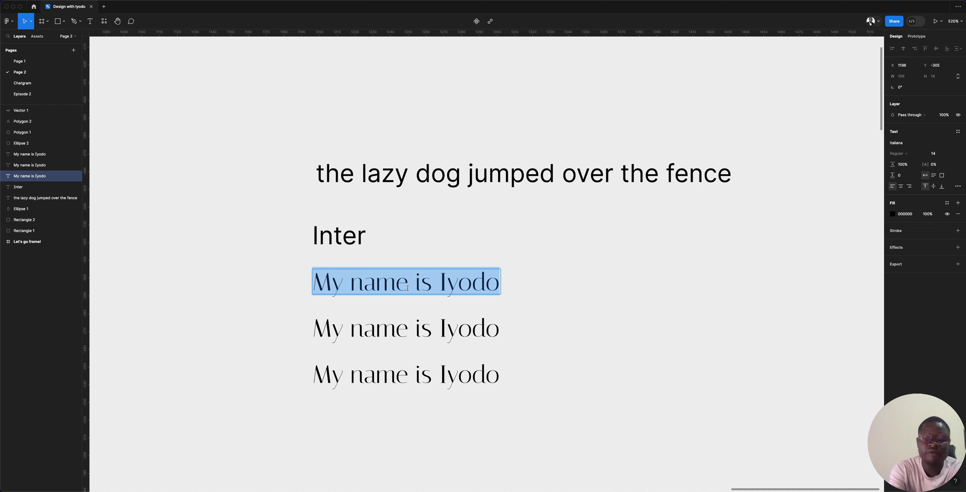
pyautogui.write('Helcetica')
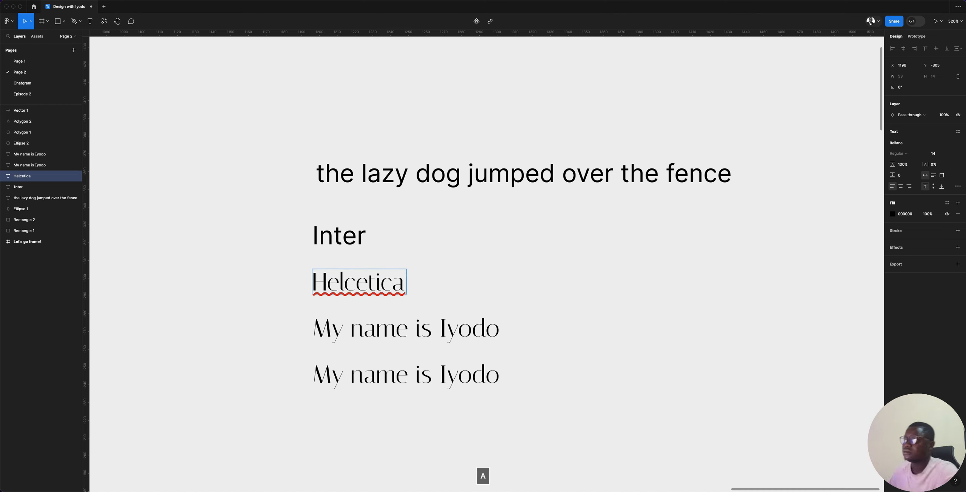
pyautogui.press('Escape')
pyautogui.doubleClick(356, 281)
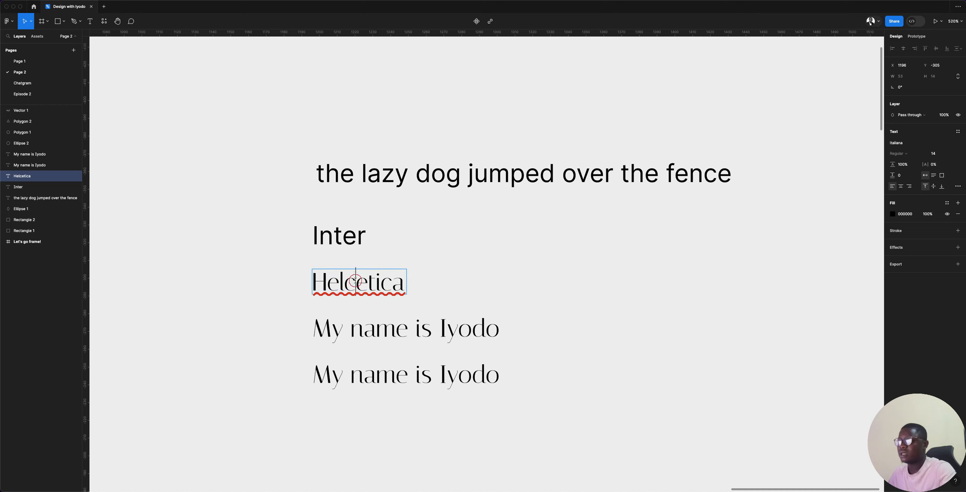
pyautogui.hotkey('shift', 'Left')
pyautogui.write('v')
pyautogui.press('Escape')
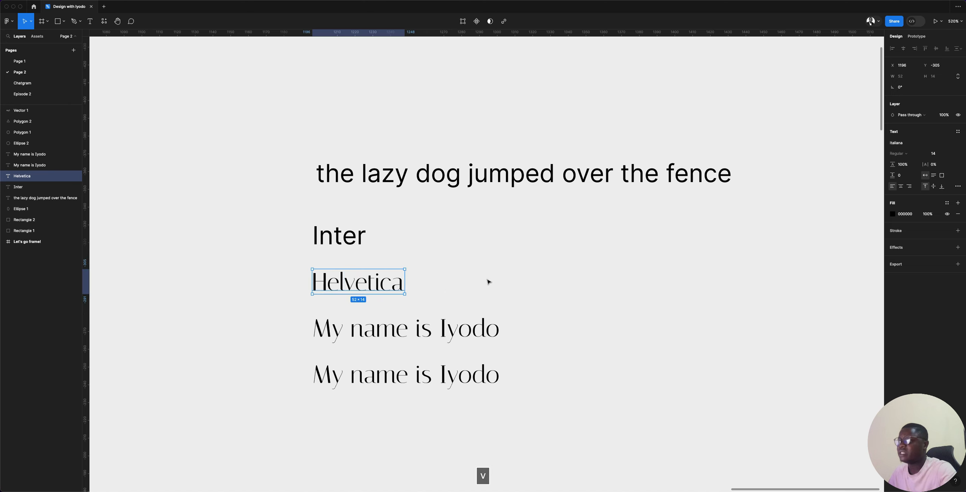
# - Set the font of the "Helvetica" text to Helvetica
pyautogui.click(914, 146)
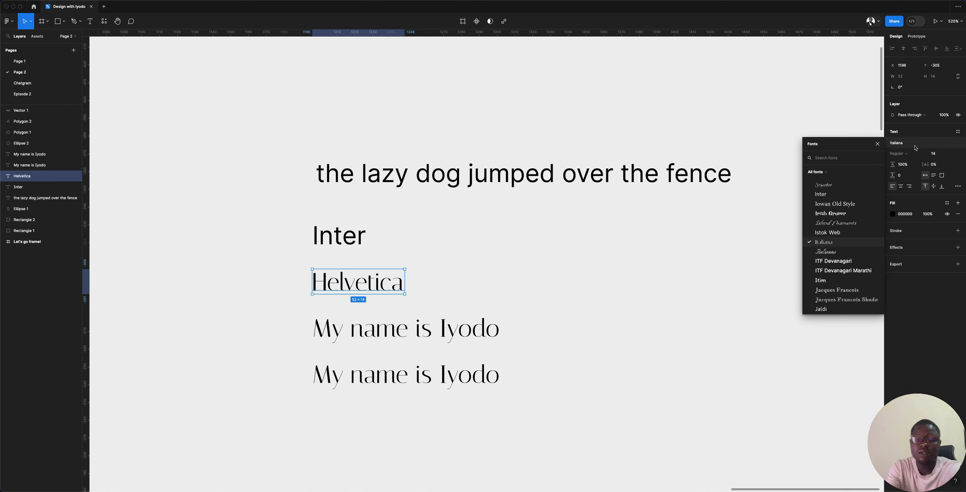
pyautogui.write('Helveti')
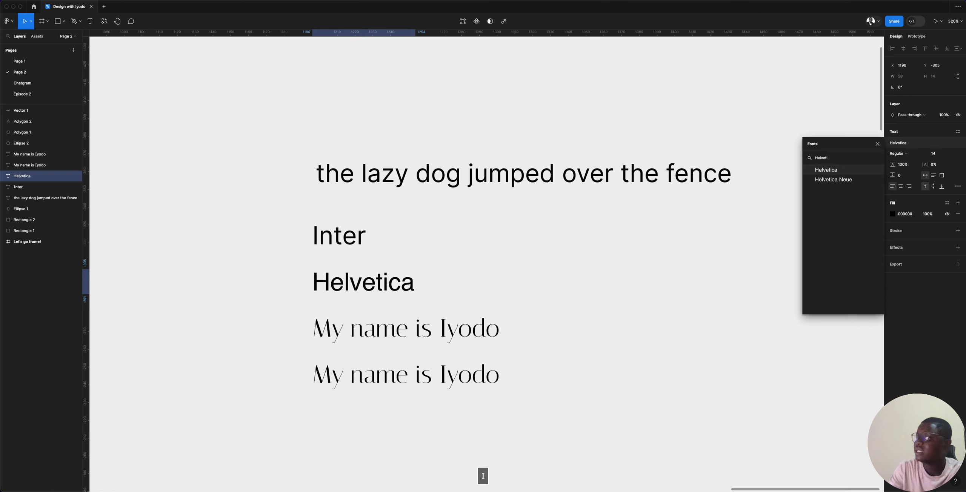
pyautogui.click(862, 170)
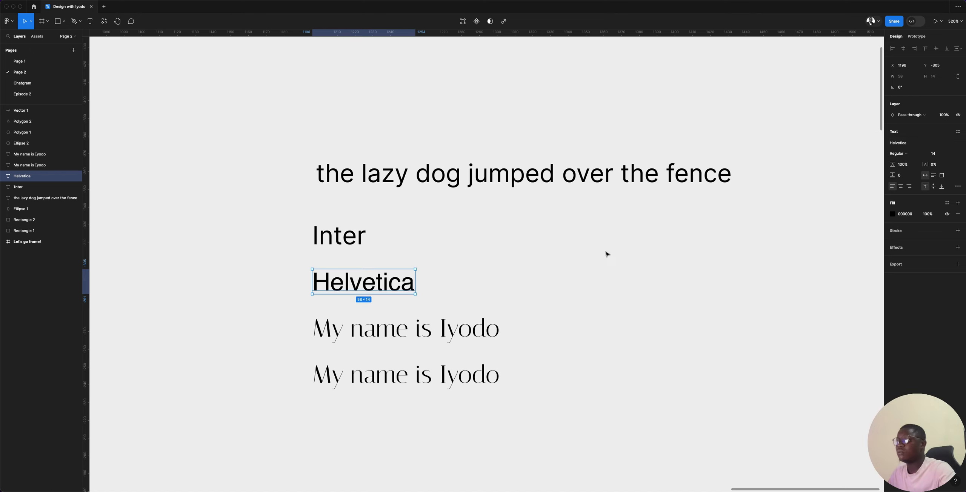
# - Replace the wording of the text directly below "Helvetica" with "SF Pro"
pyautogui.doubleClick(377, 328)
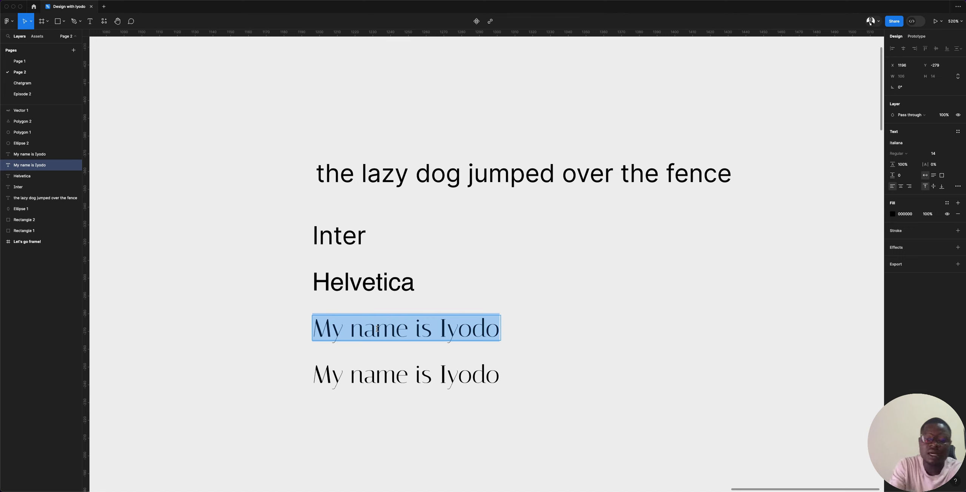
pyautogui.write('SF pto')
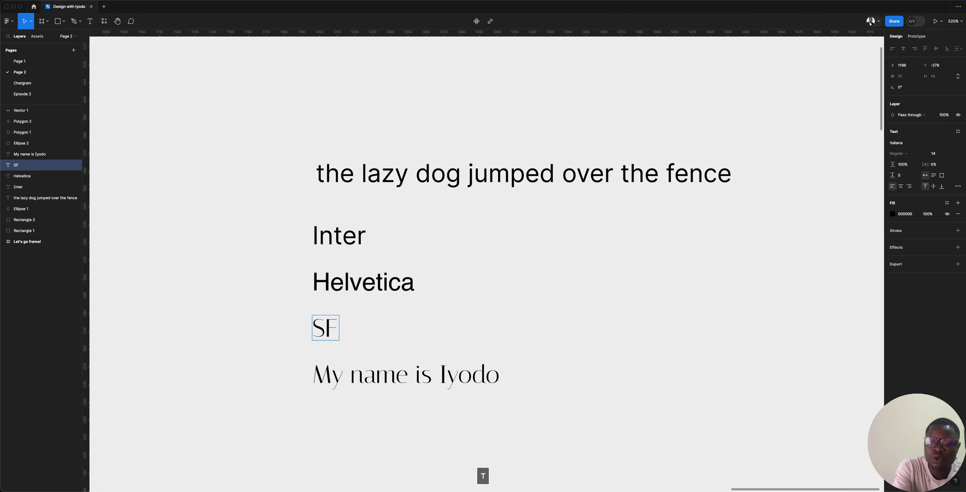
pyautogui.press('BackSpace')
pyautogui.press('BackSpace')
pyautogui.press('BackSpace')
pyautogui.press('BackSpace')
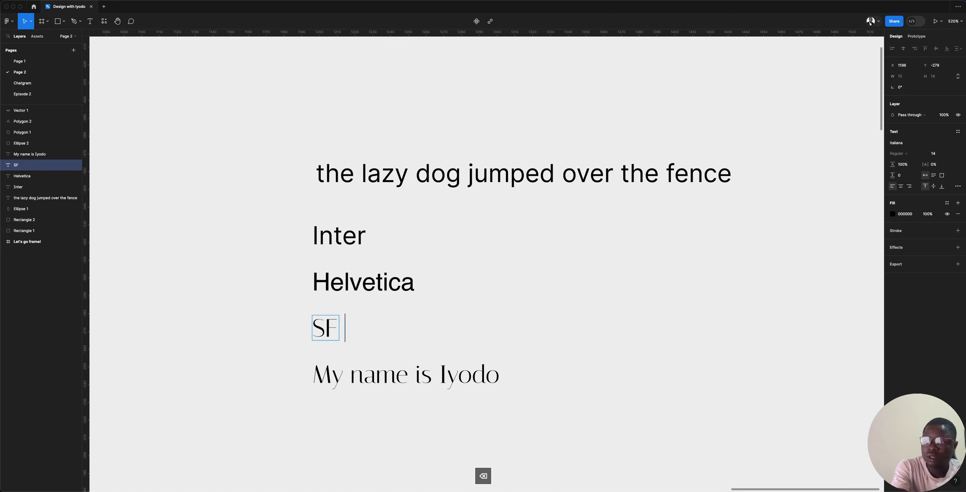
pyautogui.write('Pro')
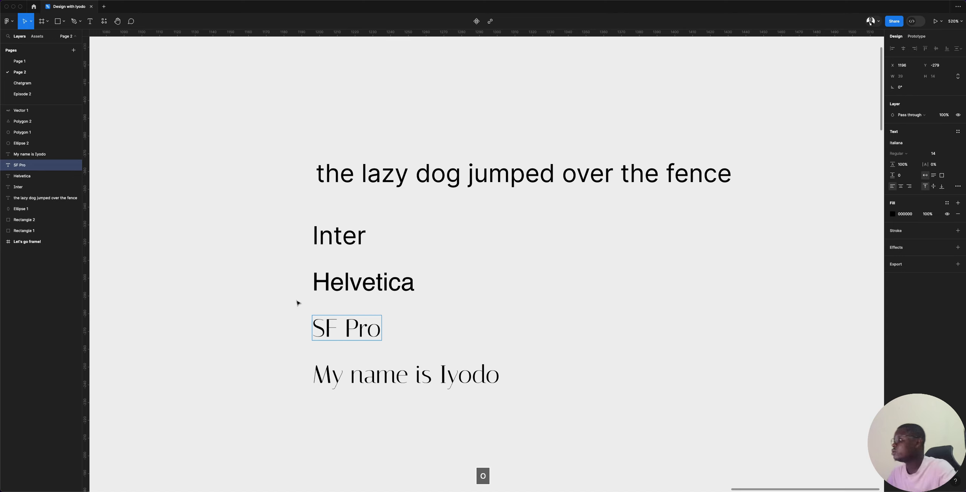
pyautogui.press('Escape')
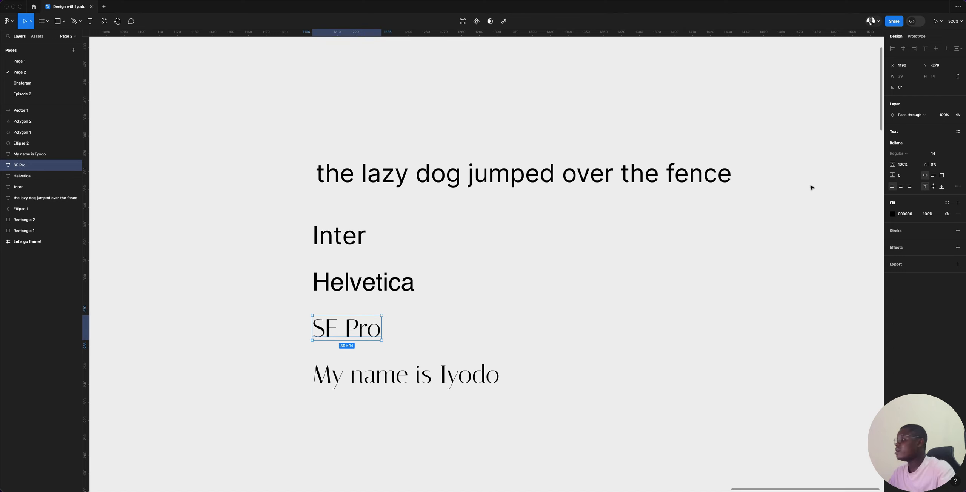
# - Set the font of the "SF Pro" text to SF Pro
pyautogui.click(909, 145)
pyautogui.write('s')
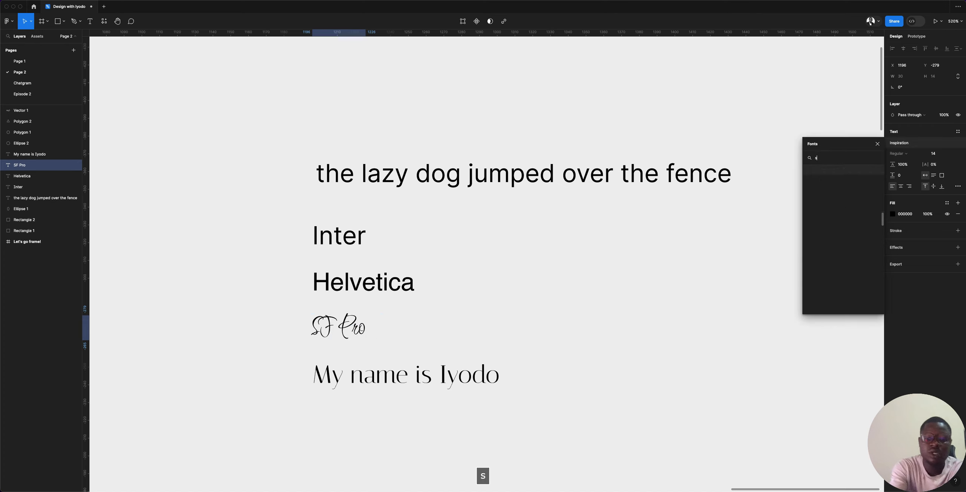
pyautogui.write('f p')
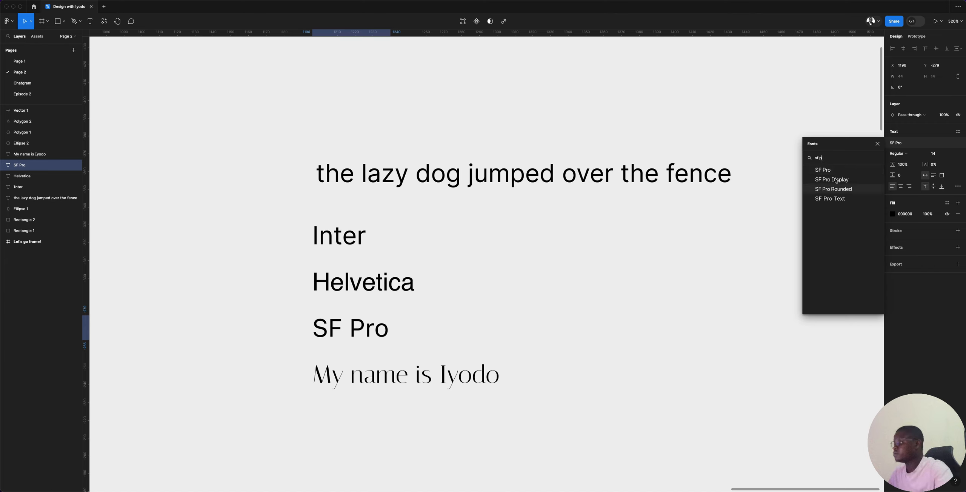
pyautogui.click(823, 170)
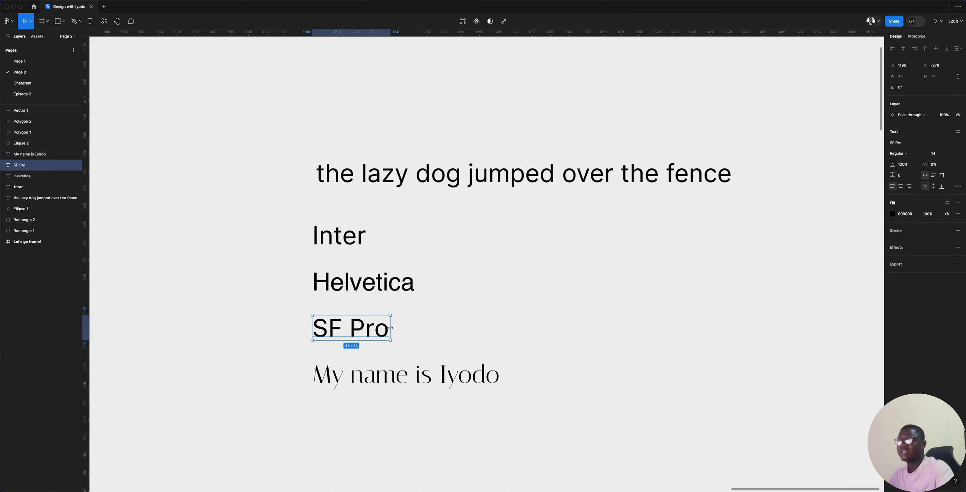
# - Move the text directly below "SF Pro" up beside "Inter", aligned with it on the same row
pyautogui.click(418, 377)
pyautogui.moveTo(424, 357); pyautogui.dragTo(559, 237)
pyautogui.click(559, 237)
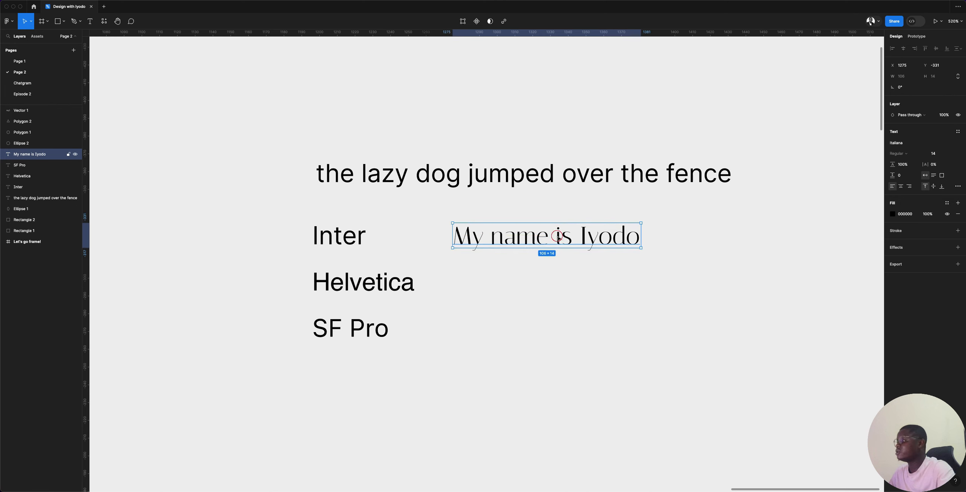
# - Set the font of the text beside "Inter" to Didot
pyautogui.doubleClick(559, 237)
pyautogui.click(912, 146)
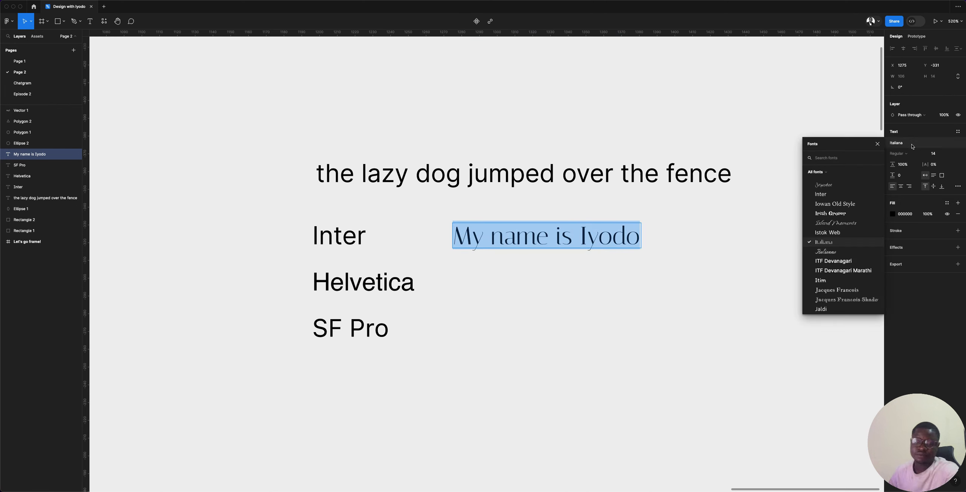
pyautogui.write('Dido')
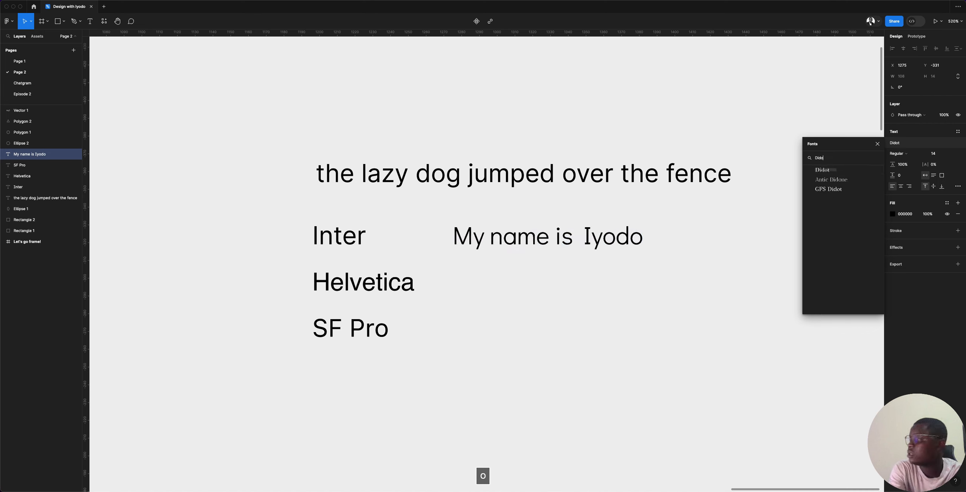
pyautogui.press('Return')
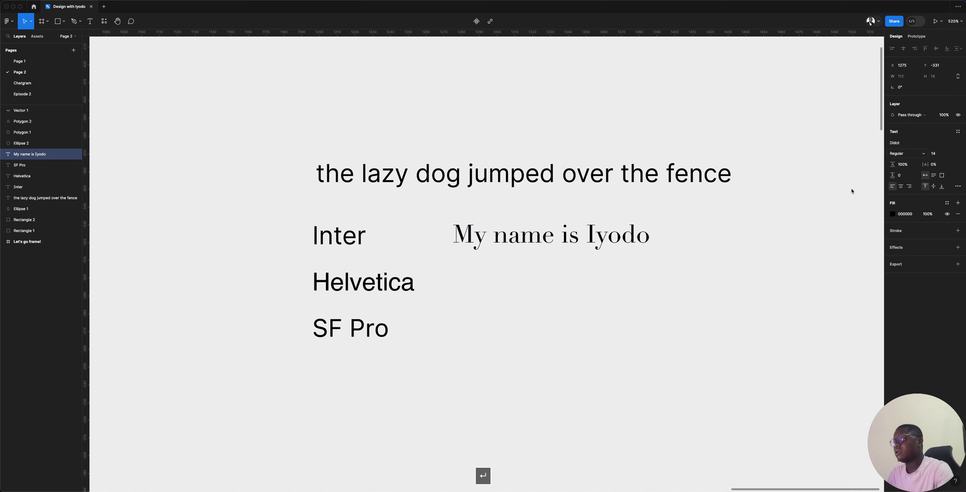
pyautogui.press('Escape')
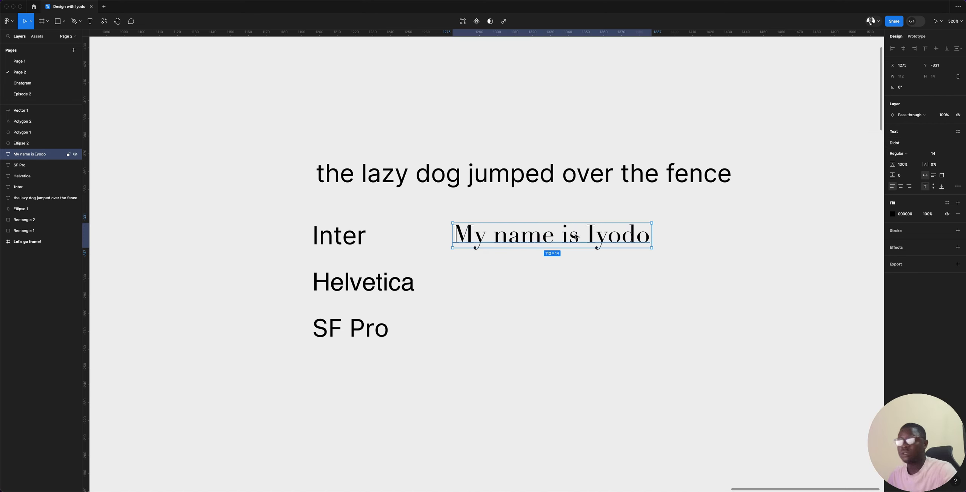
# - Duplicate the Didot text directly below itself and replace the upper copy's wording with "Didot"
pyautogui.moveTo(577, 236); pyautogui.dragTo(577, 267)
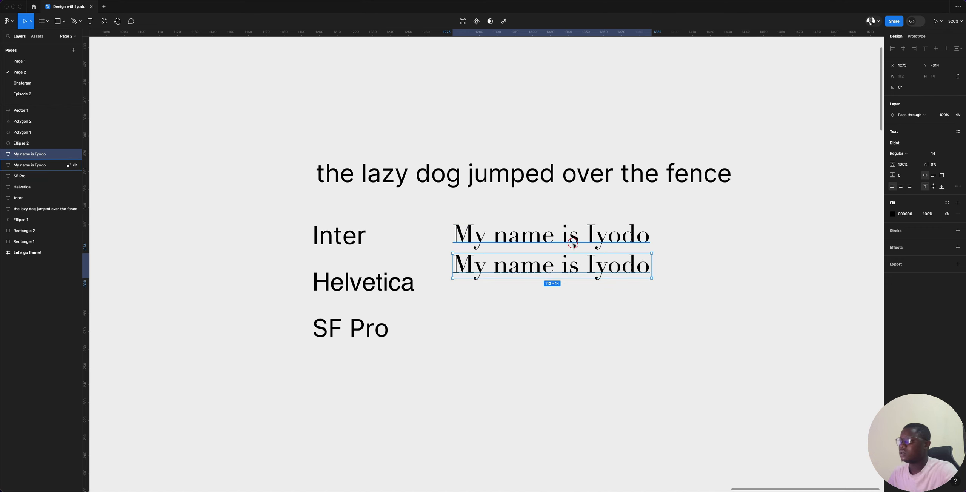
pyautogui.doubleClick(572, 243)
pyautogui.write('Didi')
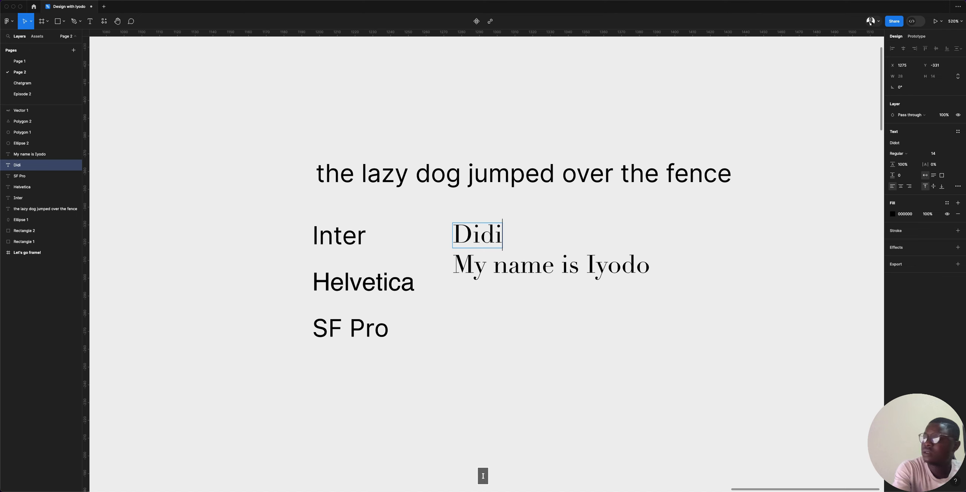
pyautogui.press('BackSpace')
pyautogui.write('ot')
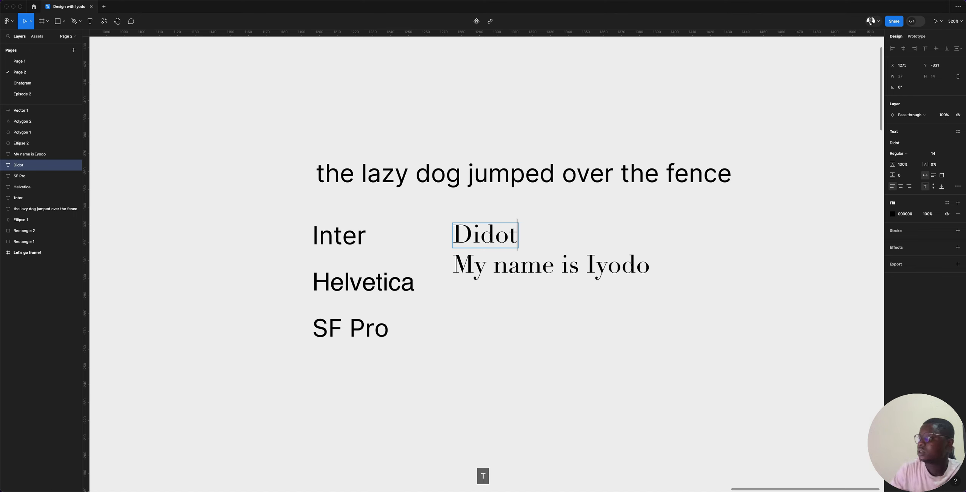
pyautogui.press('Escape')
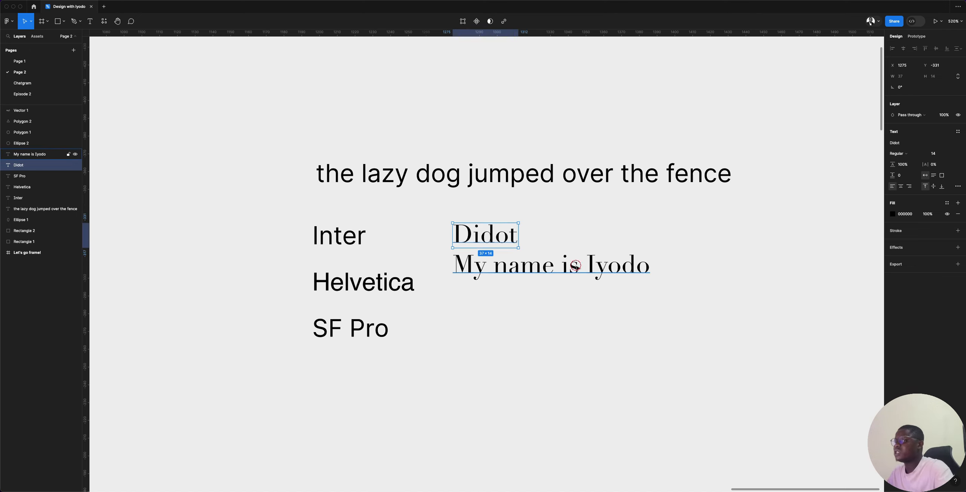
# - Set the font of the text directly below "Didot" to DM Serif Display
pyautogui.click(578, 268)
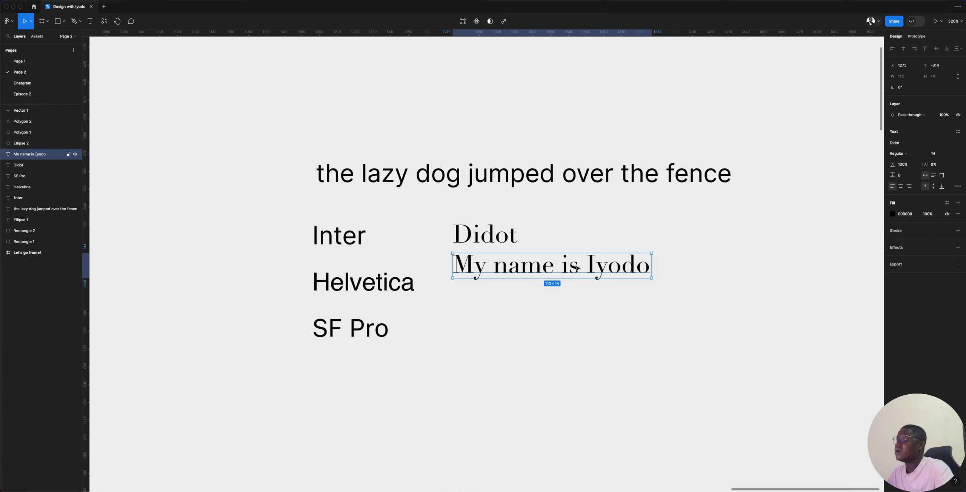
pyautogui.doubleClick(576, 266)
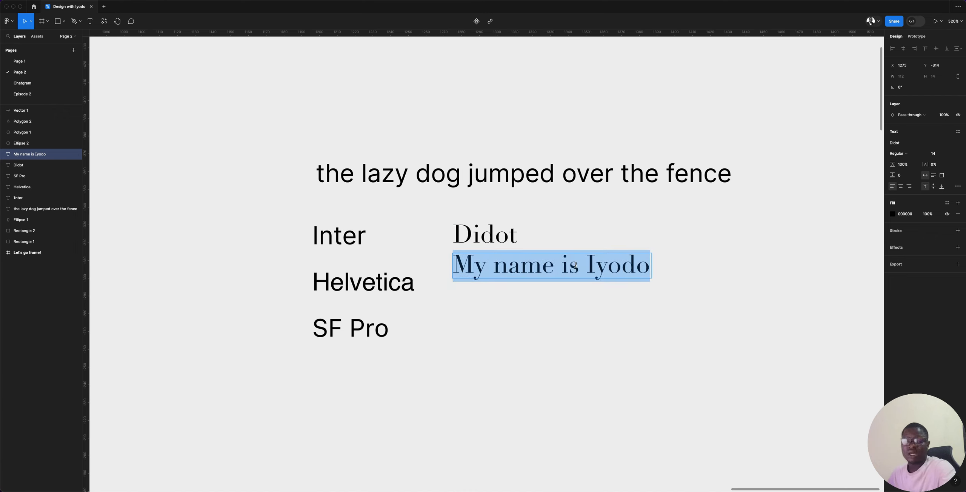
pyautogui.click(904, 144)
pyautogui.write('dm')
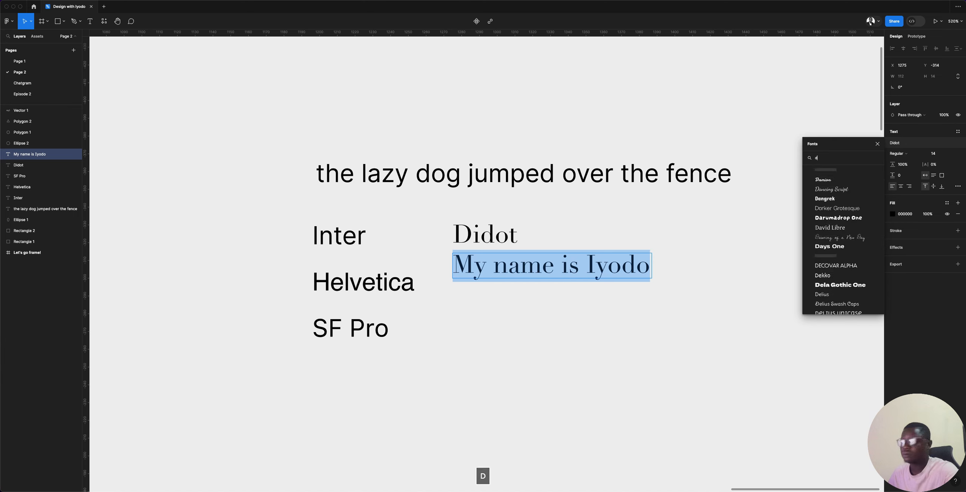
pyautogui.press('Return')
pyautogui.press('Down')
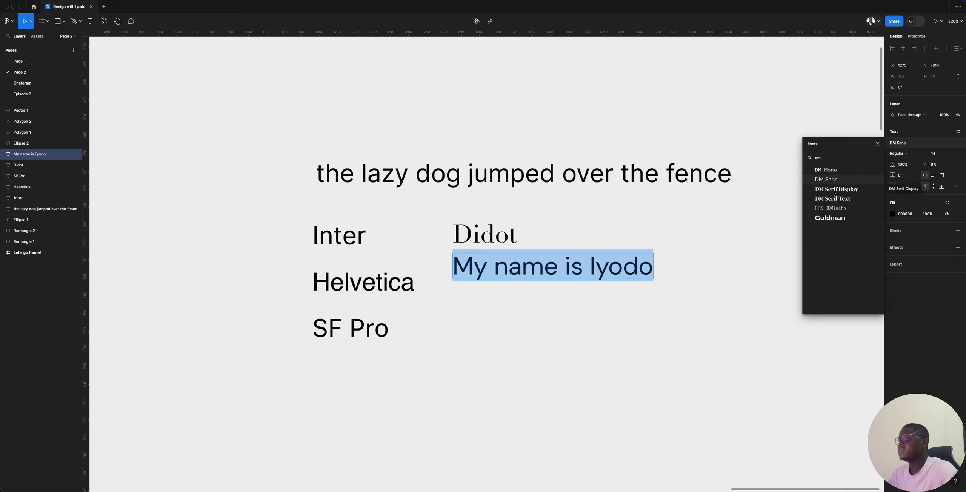
pyautogui.click(835, 192)
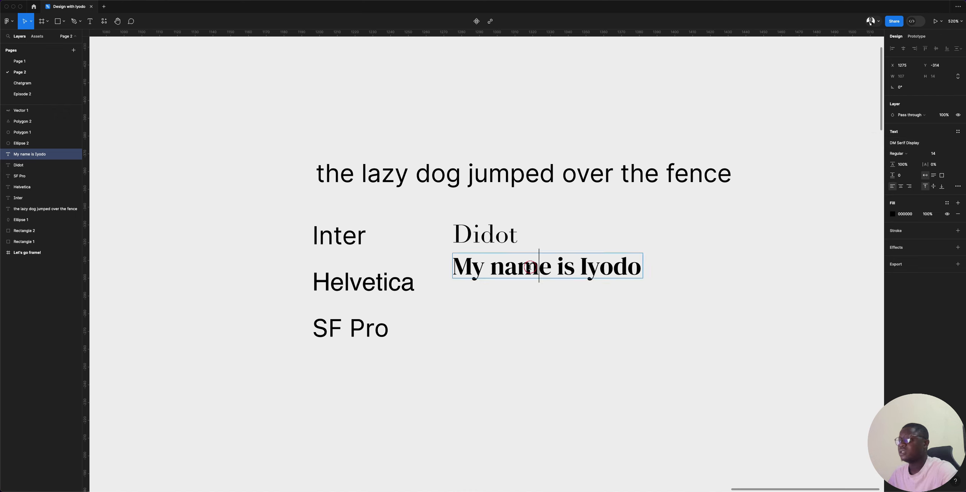
# - Replace the wording of the text directly below "Didot" with "DM Serif" and deselect it
pyautogui.press('super+a')
pyautogui.write('DM ')
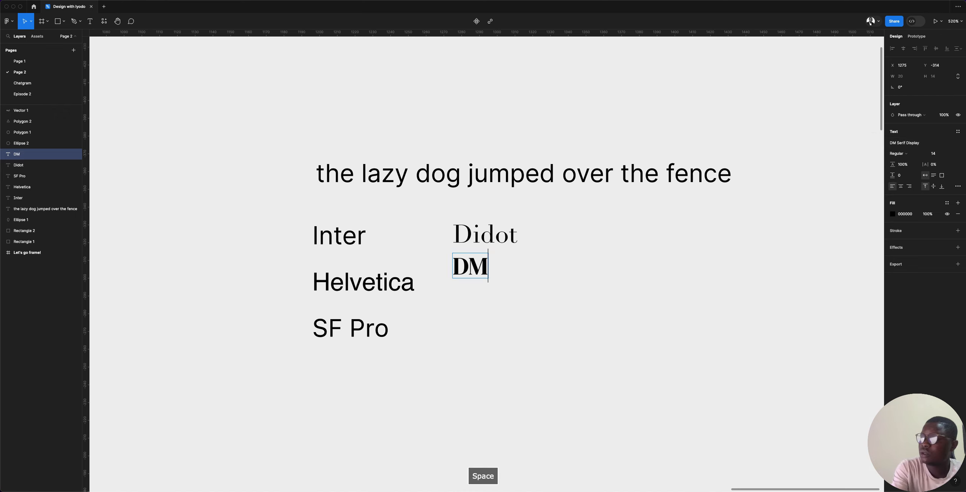
pyautogui.write('Serif')
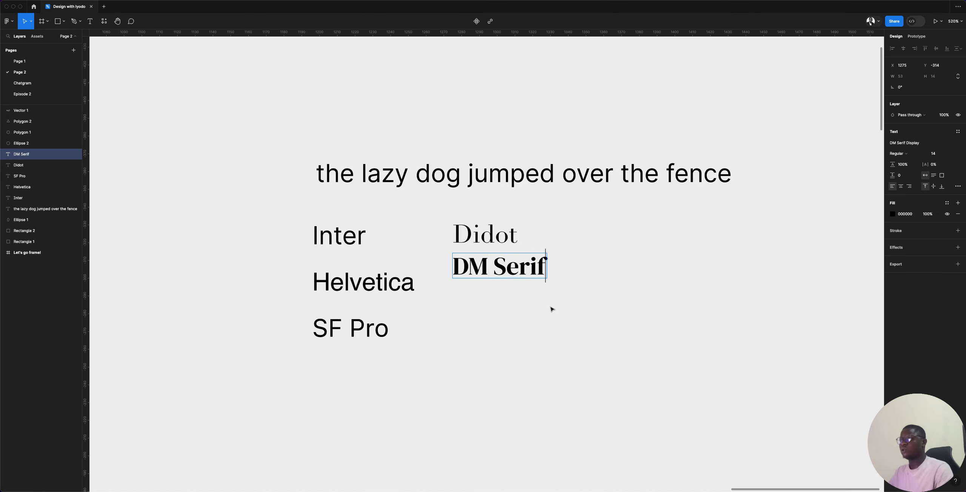
pyautogui.press('Escape')
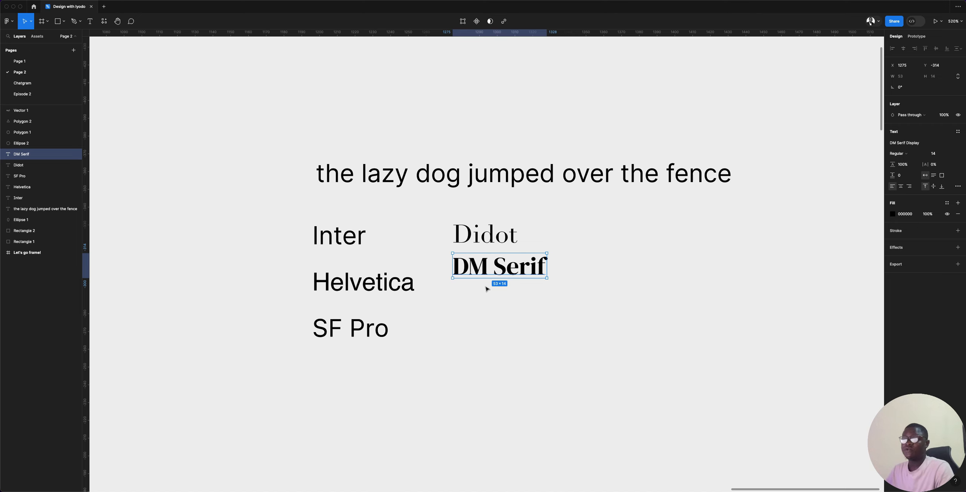
pyautogui.click(491, 296)
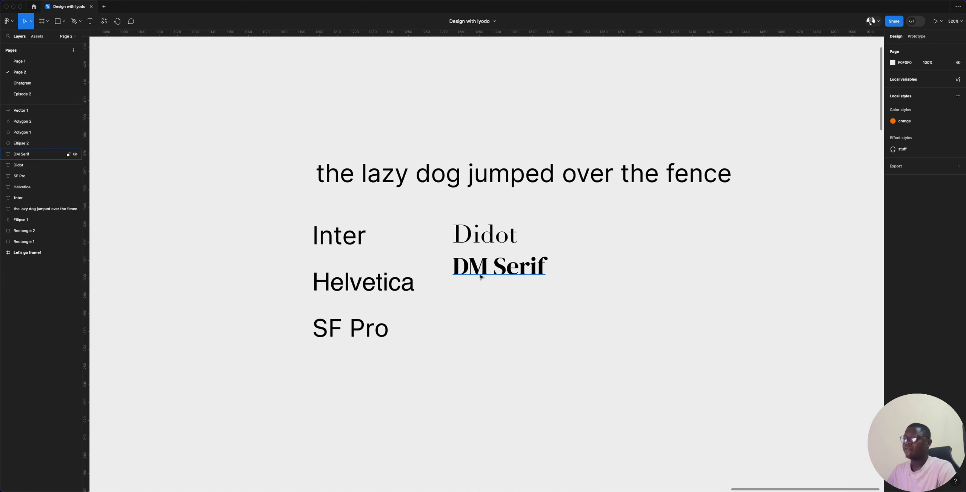
# - Preview font weights and sizes on "the lazy dog jumped over the fence", keep it Regular and set its font size to 16
pyautogui.click(538, 176)
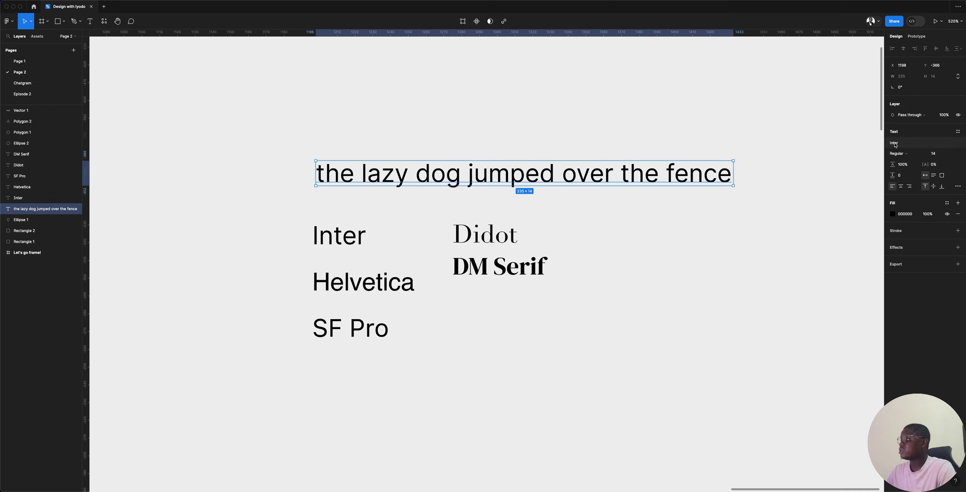
pyautogui.click(922, 157)
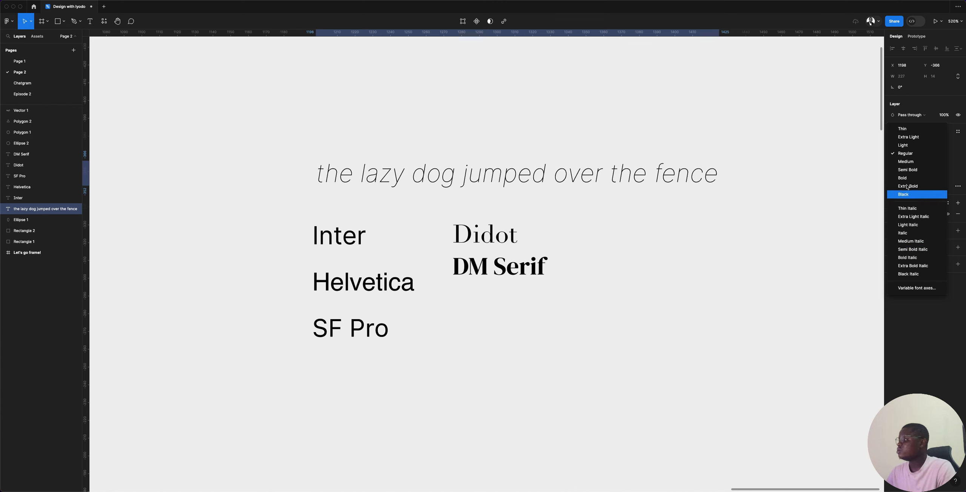
pyautogui.click(927, 154)
pyautogui.click(952, 155)
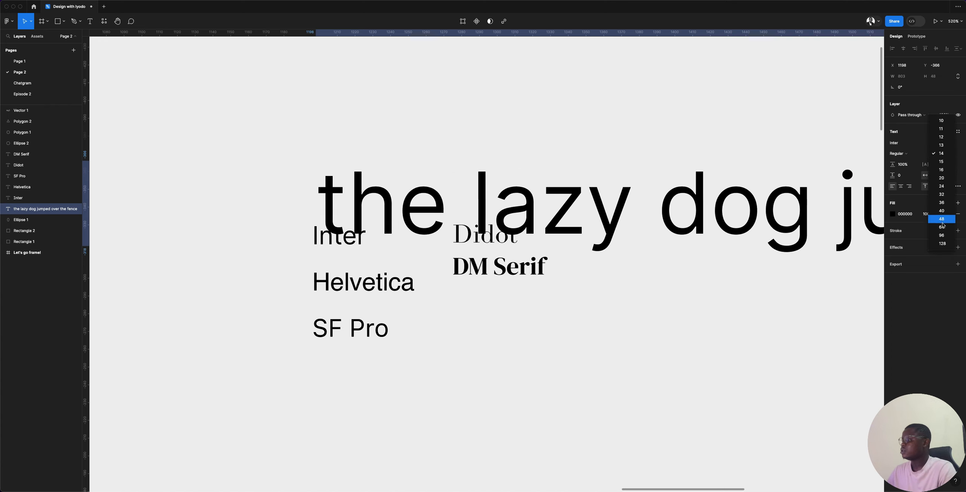
pyautogui.click(948, 141)
pyautogui.click(939, 155)
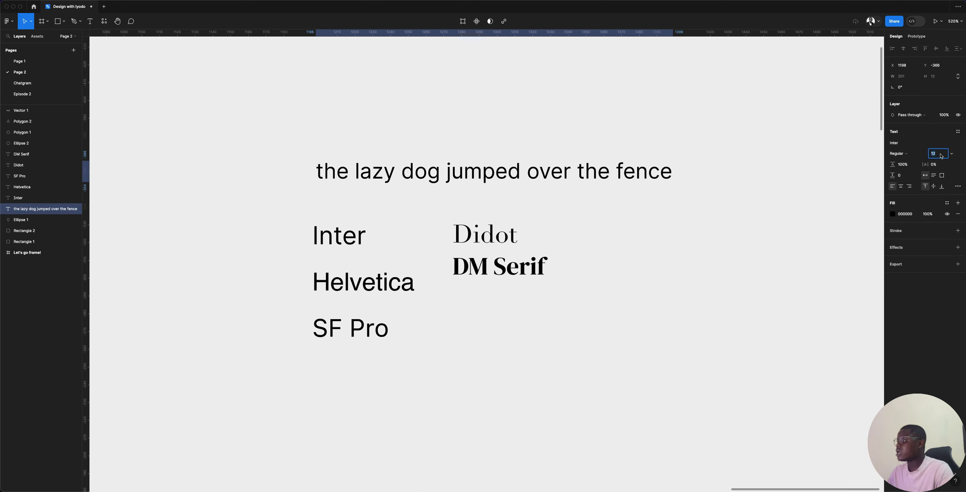
pyautogui.write('16')
pyautogui.press('Return')
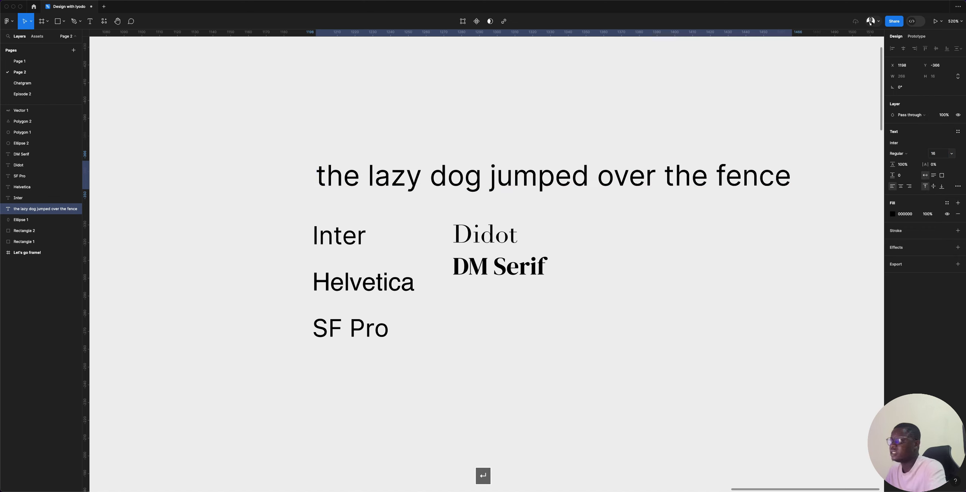
# - Move the lazy dog sentence higher, left-aligned with "Inter", and narrow its text box to about 151 wide so it wraps
pyautogui.click(901, 164)
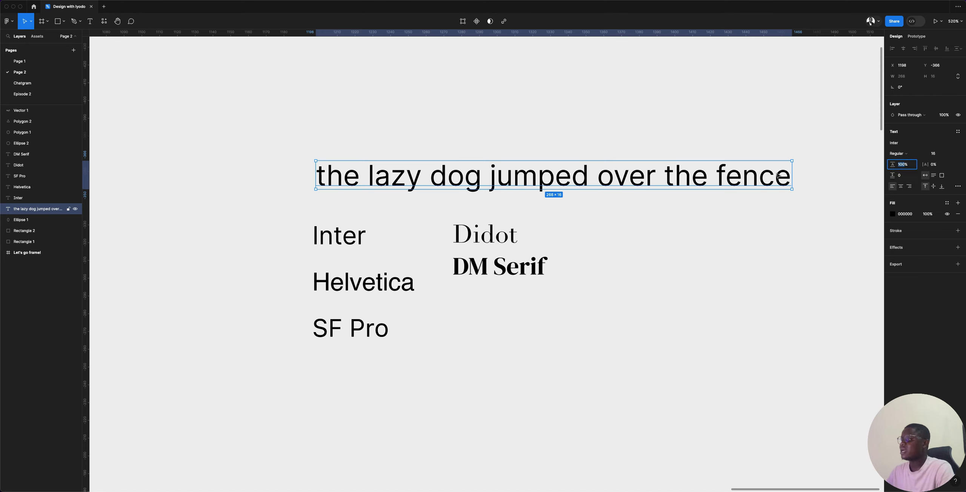
pyautogui.click(776, 177)
pyautogui.moveTo(562, 173); pyautogui.dragTo(559, 110)
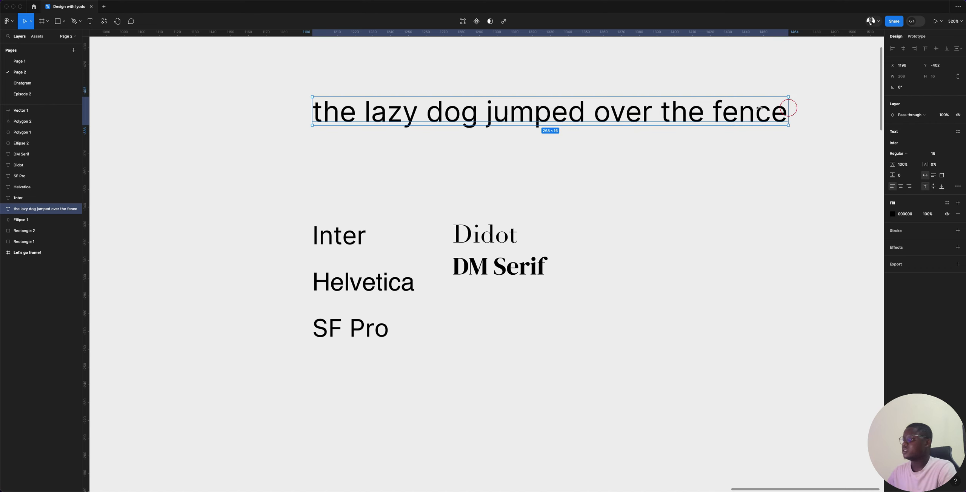
pyautogui.moveTo(788, 99); pyautogui.dragTo(581, 96)
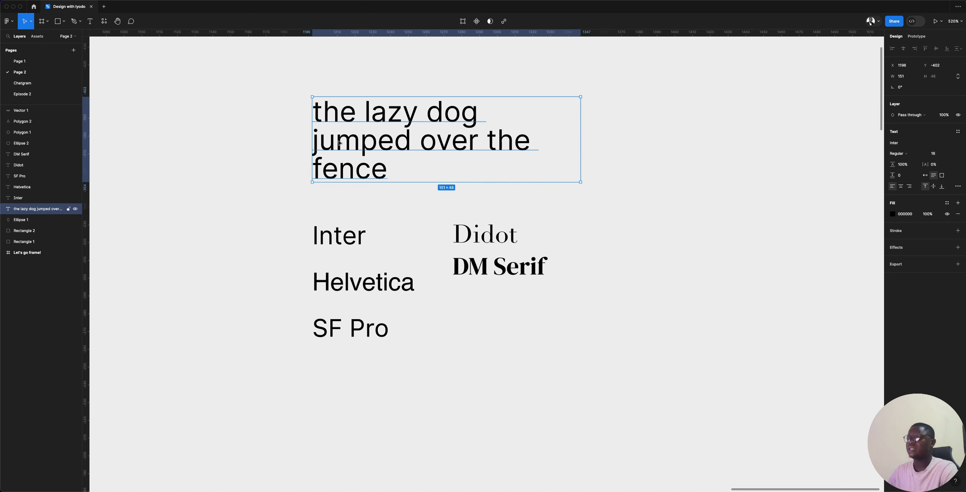
# - Set the line height of the lazy dog sentence to 16
pyautogui.click(909, 166)
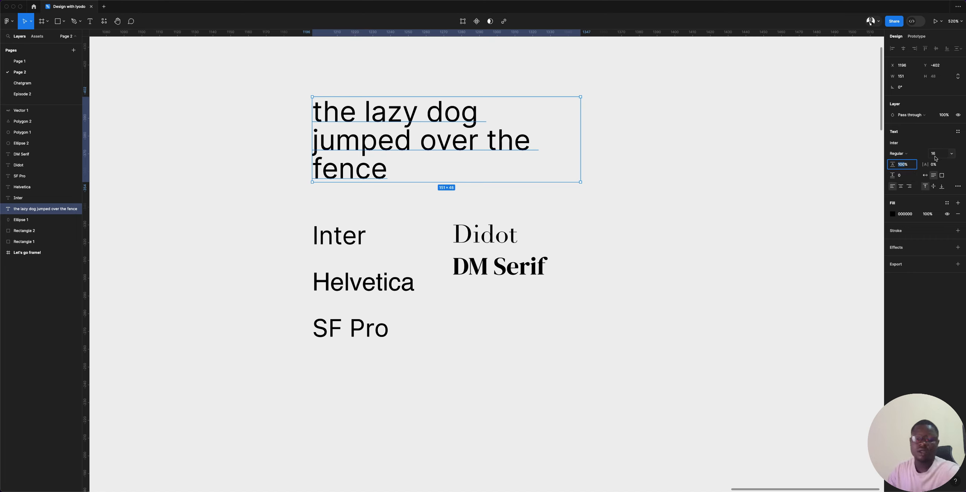
pyautogui.write('16')
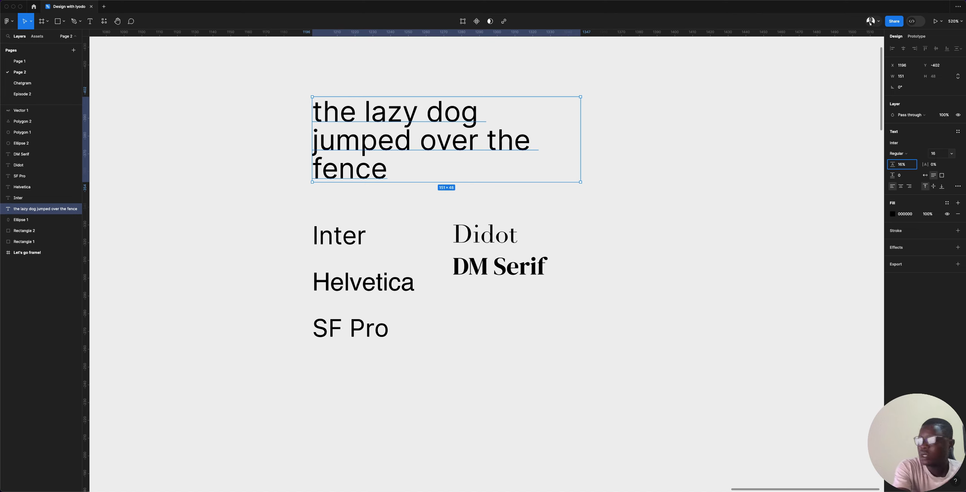
pyautogui.press('Return')
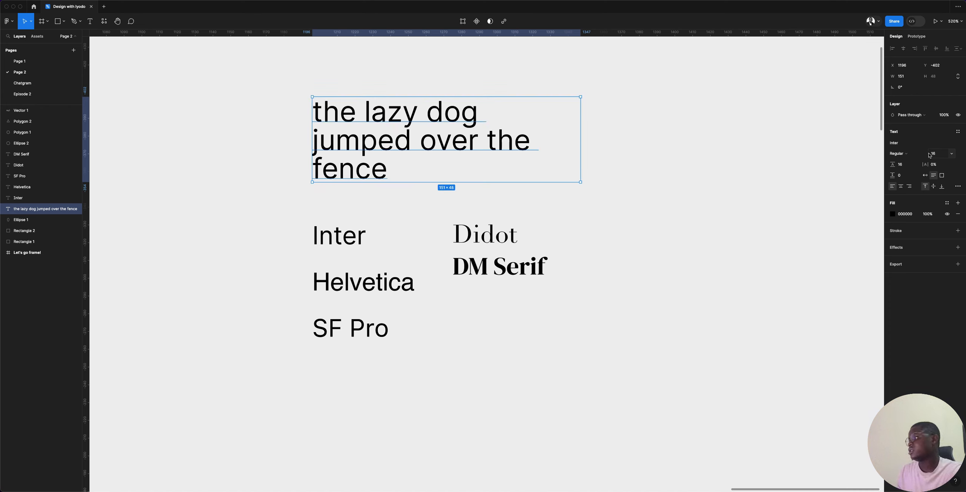
# - Set the line height of the lazy dog sentence to 150%
pyautogui.click(908, 166)
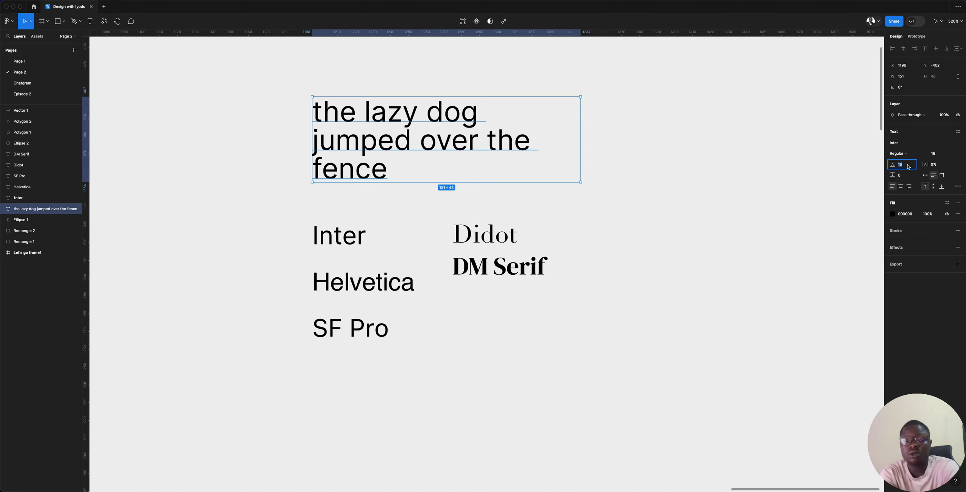
pyautogui.write('100%')
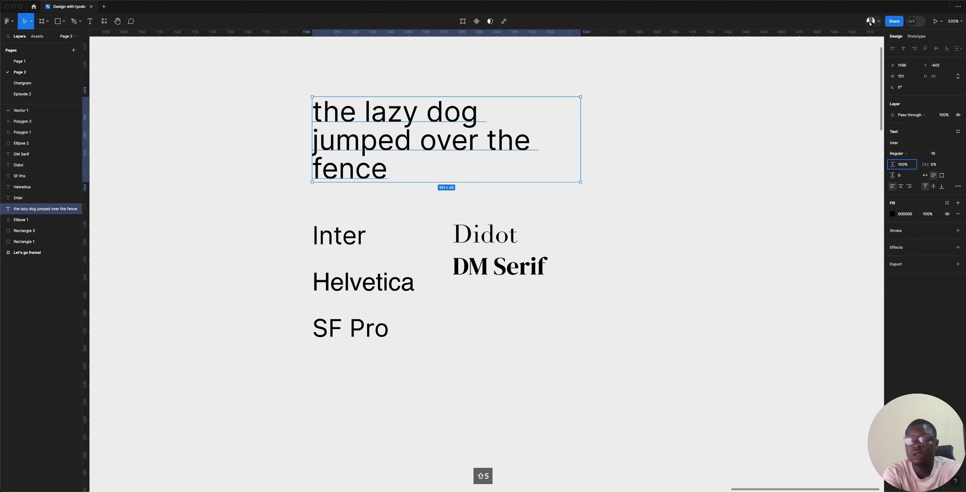
pyautogui.press('super+a')
pyautogui.write('1')
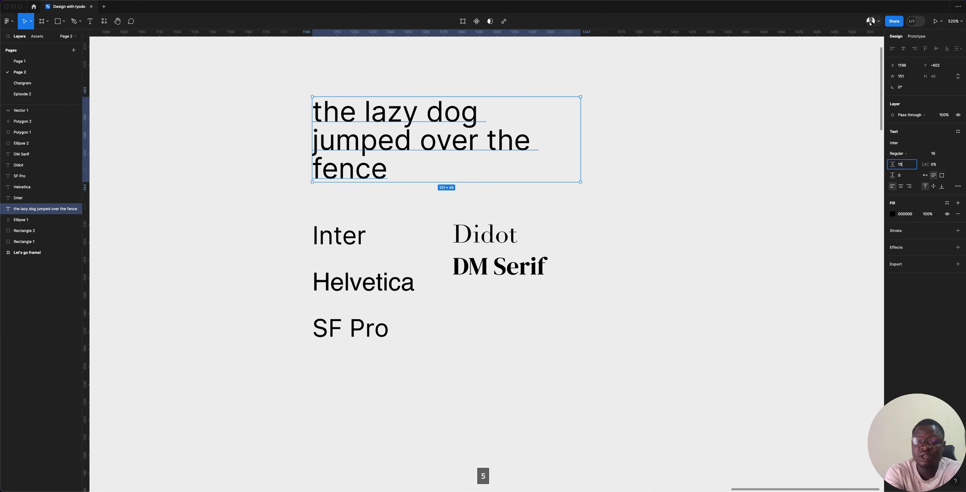
pyautogui.write('50')
pyautogui.press('Return')
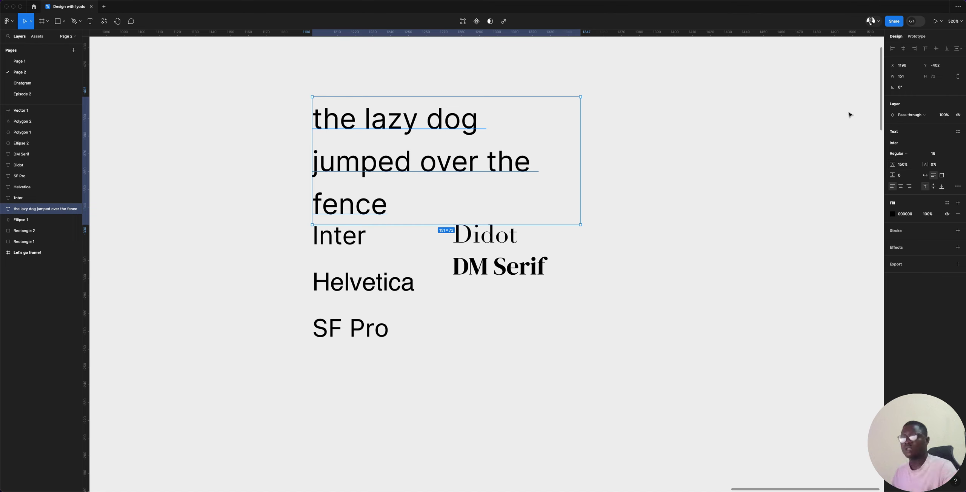
# - Set the font size of the lazy dog sentence to 14 and select the "DM Serif" text
pyautogui.click(950, 156)
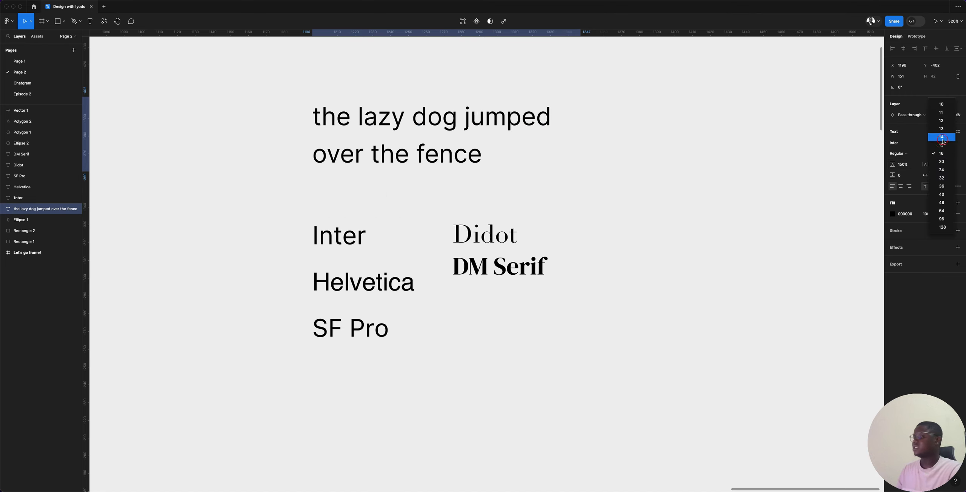
pyautogui.click(942, 137)
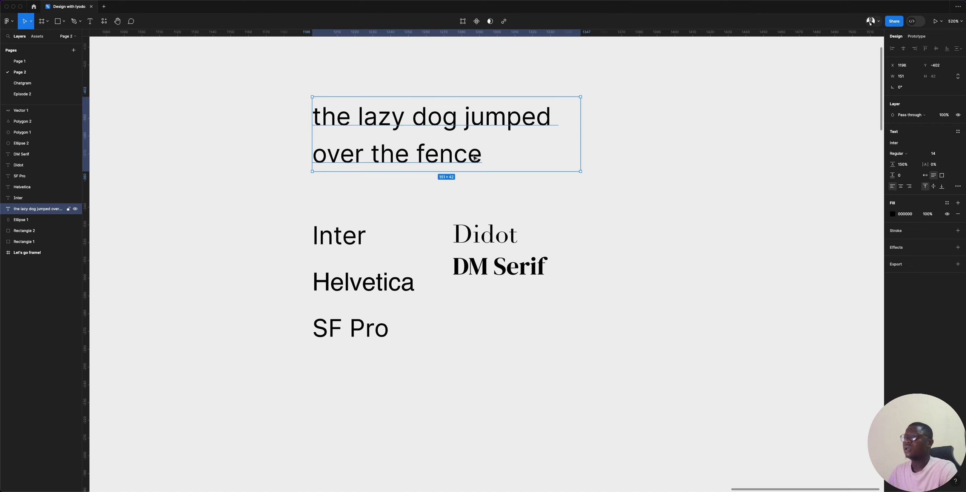
pyautogui.click(508, 268)
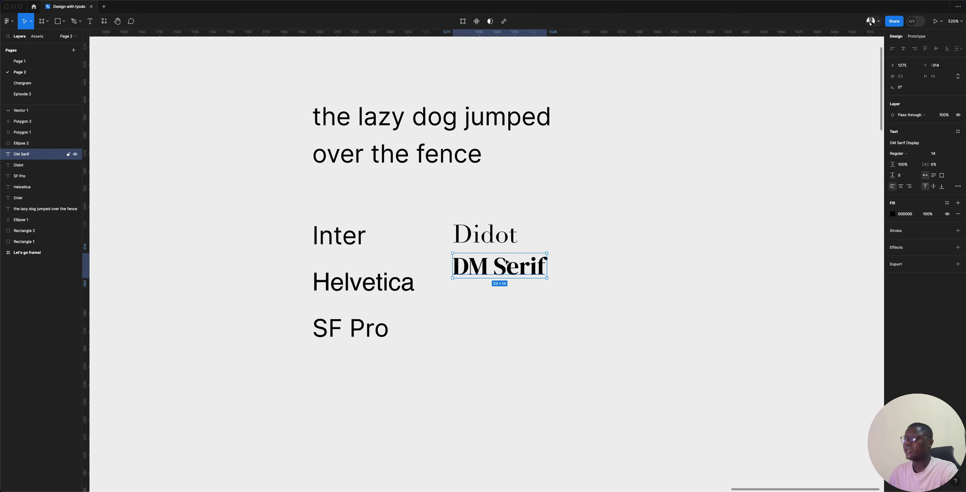
# - Try letter spacing of -2% and -5% on the DM Serif text
pyautogui.click(940, 165)
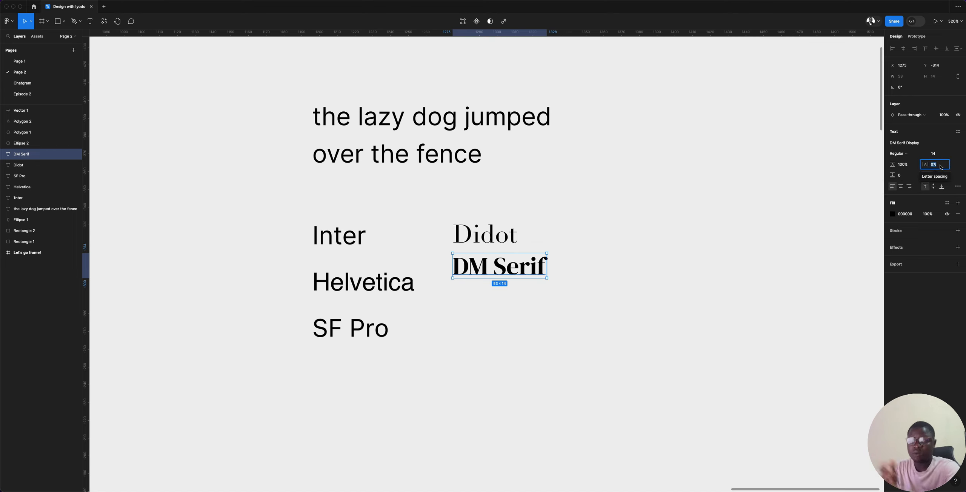
pyautogui.write('-2%')
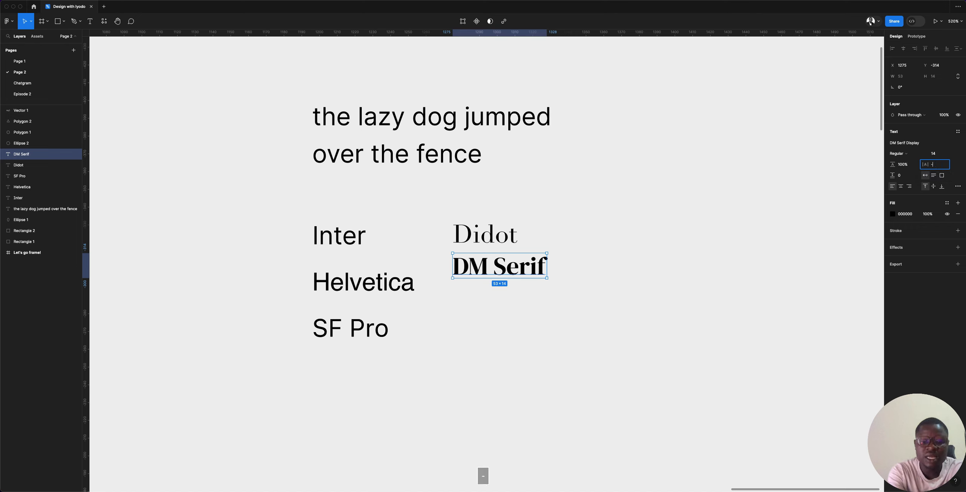
pyautogui.press('Return')
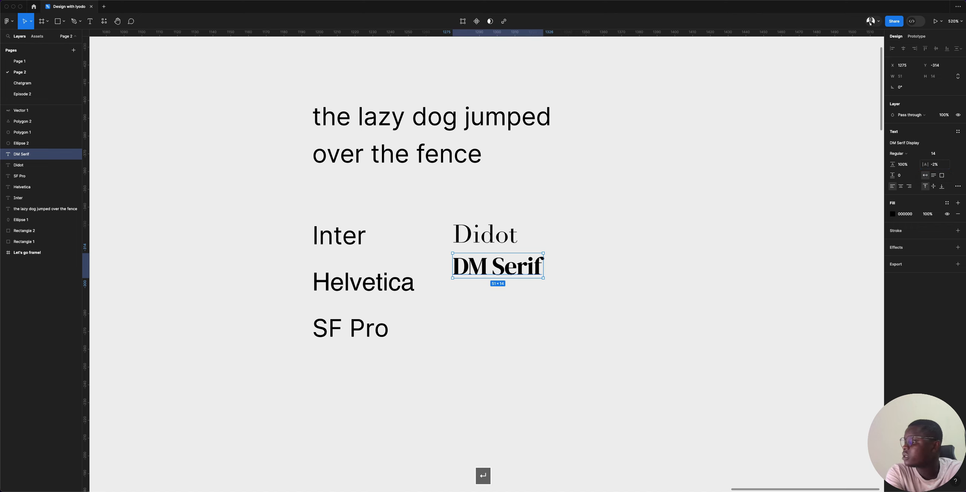
pyautogui.click(941, 162)
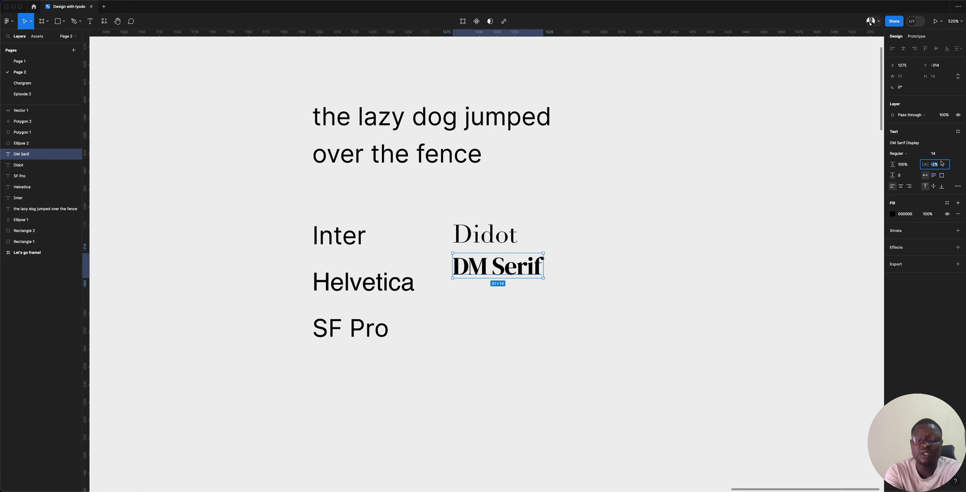
pyautogui.write('-5')
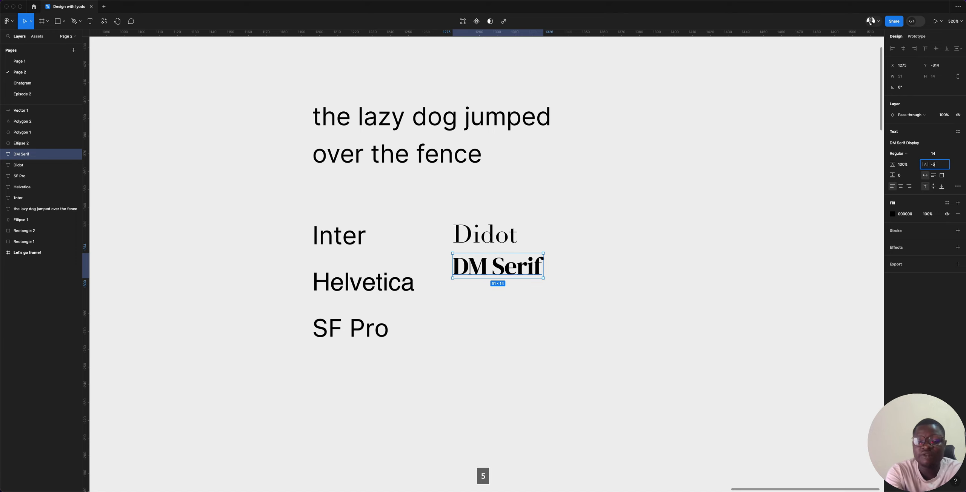
pyautogui.press('Return')
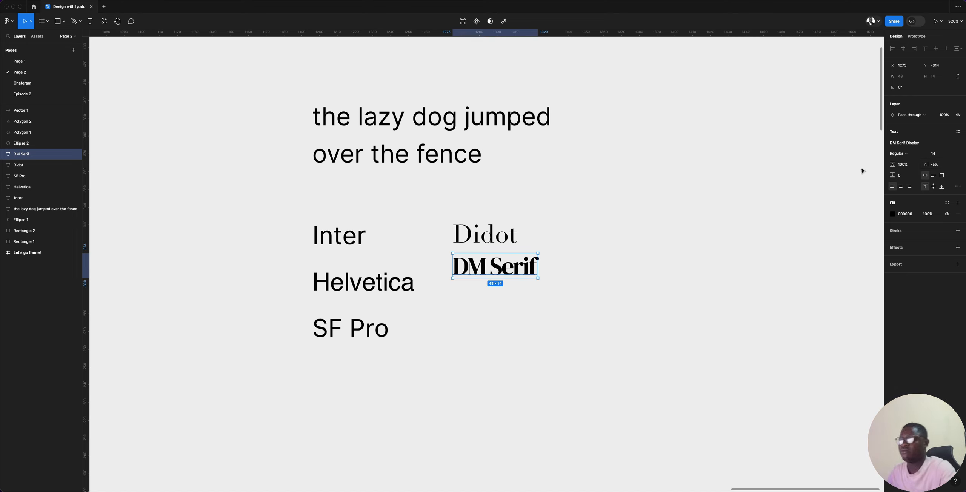
# - Reset the letter spacing of the DM Serif text to 0%
pyautogui.click(943, 164)
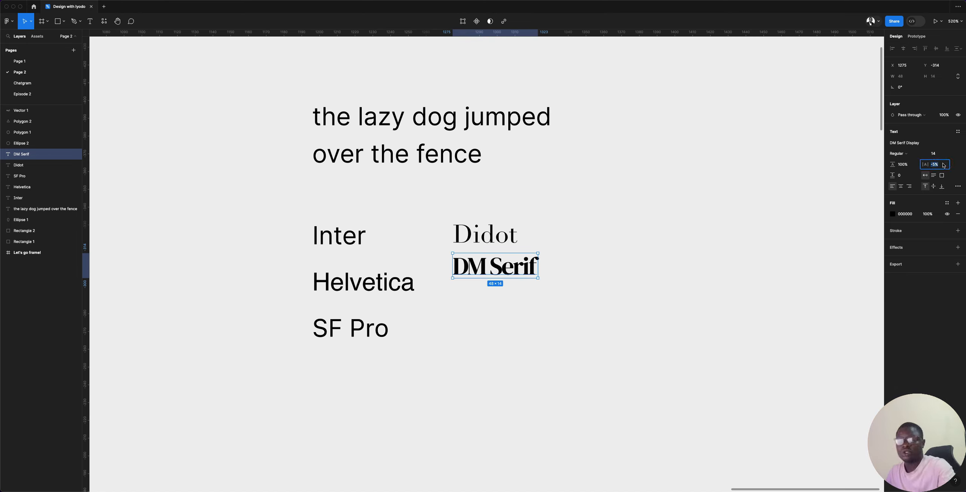
pyautogui.write('0')
pyautogui.press('Return')
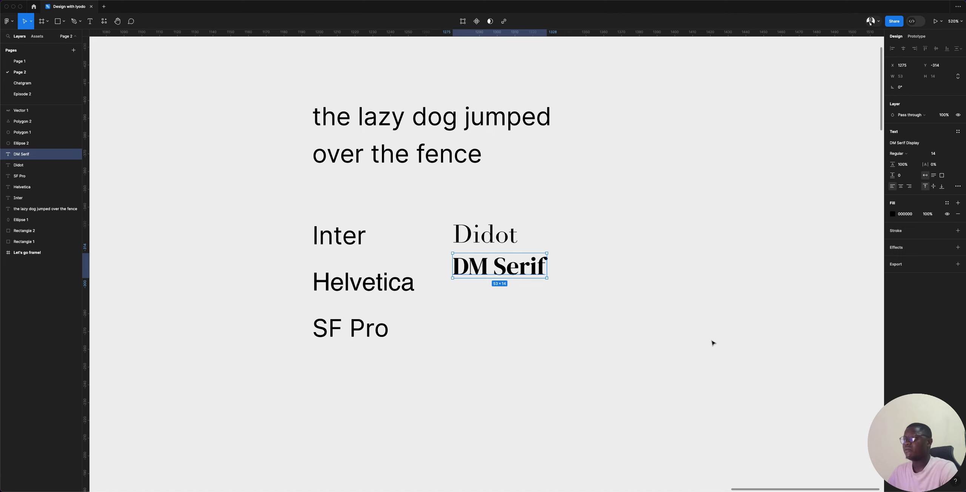
# - Try centred, right and justified alignment on the "the lazy dog jumped over the fence" text, ending on right alignment
pyautogui.click(514, 121)
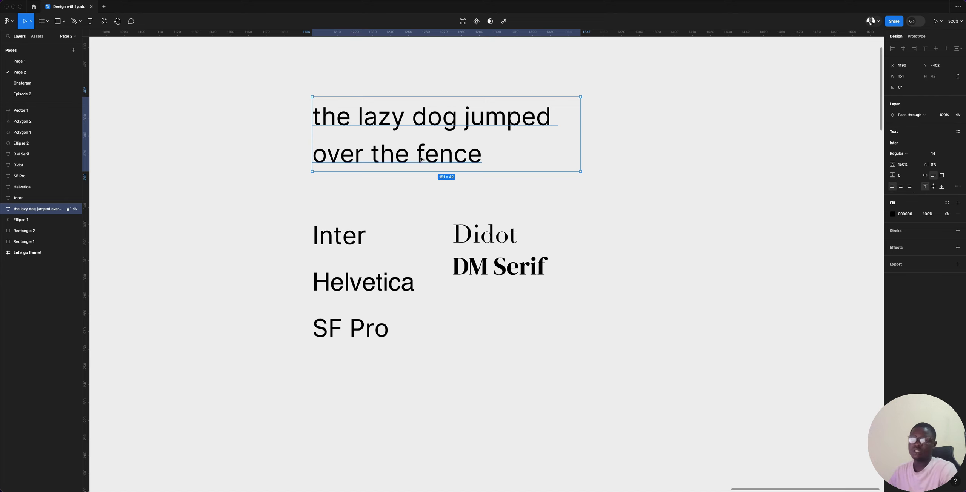
pyautogui.click(902, 187)
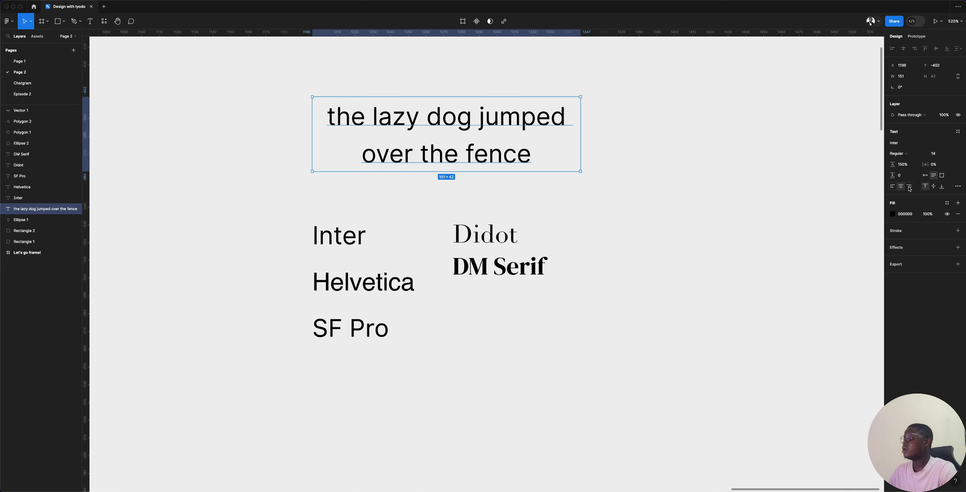
pyautogui.click(909, 187)
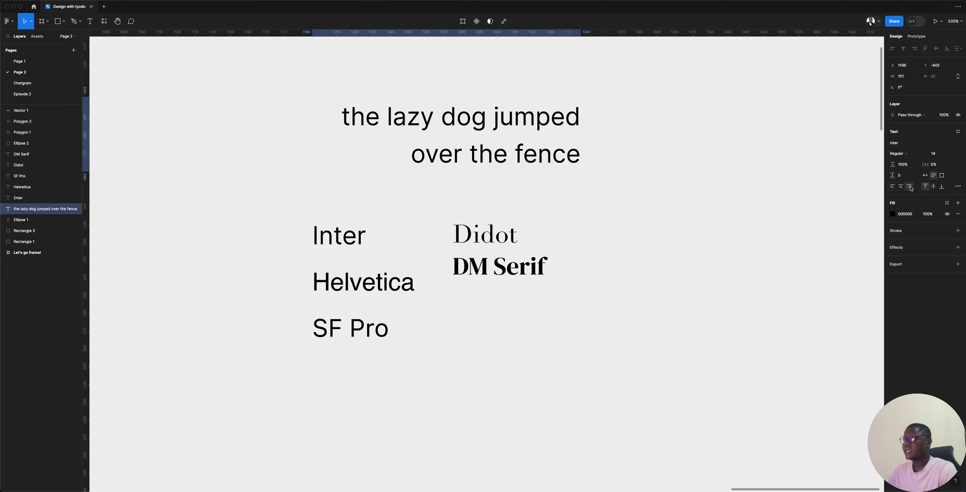
pyautogui.click(957, 187)
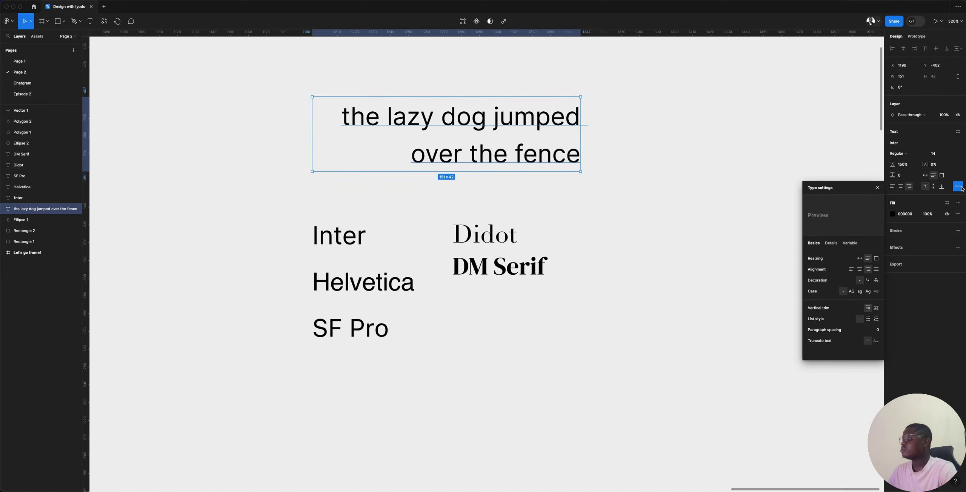
pyautogui.click(876, 269)
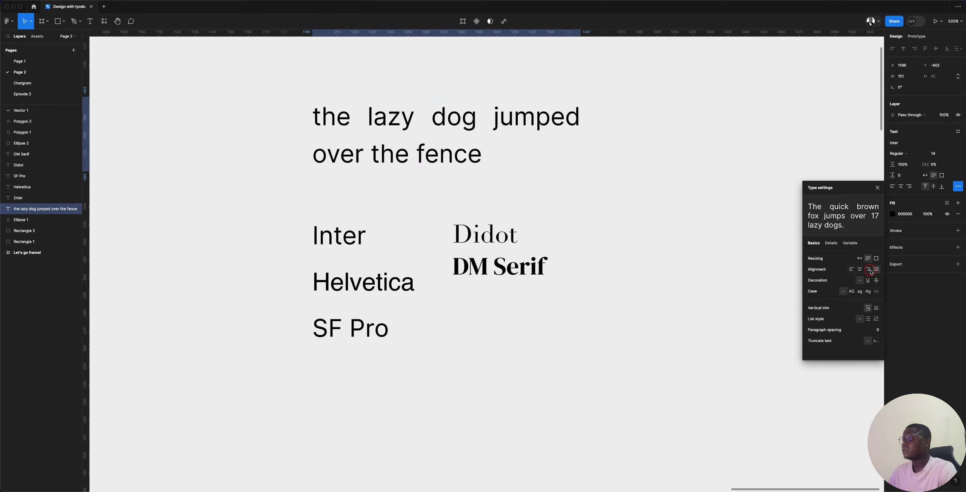
pyautogui.click(866, 270)
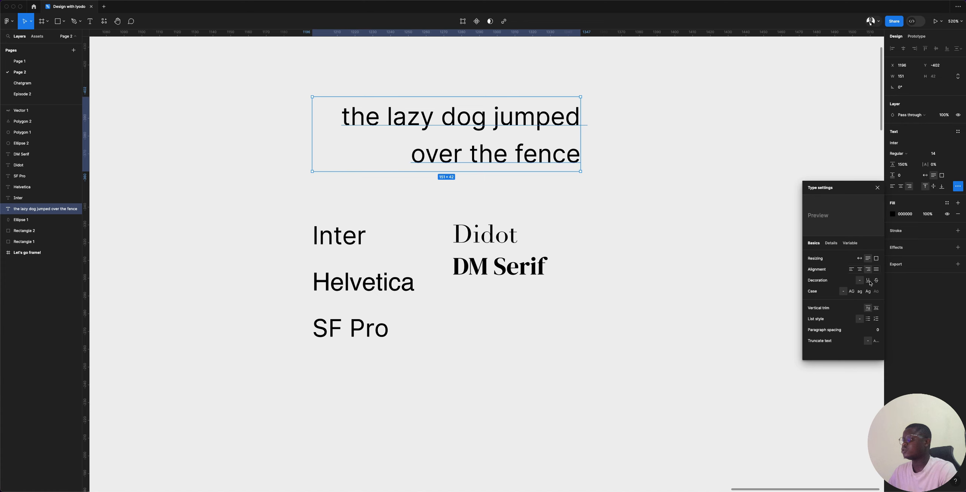
# - Try underline and strikethrough decoration on the lazy dog sentence, ending with no decoration
pyautogui.click(868, 281)
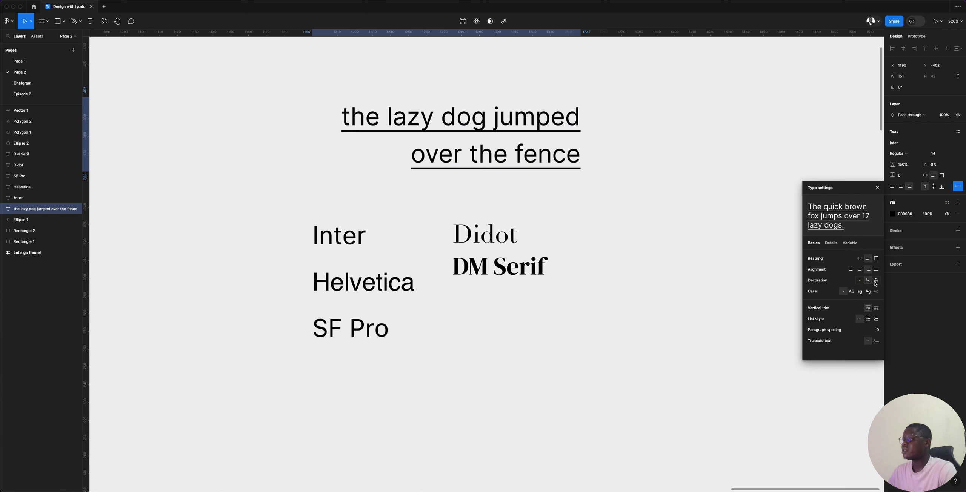
pyautogui.click(876, 281)
pyautogui.click(858, 281)
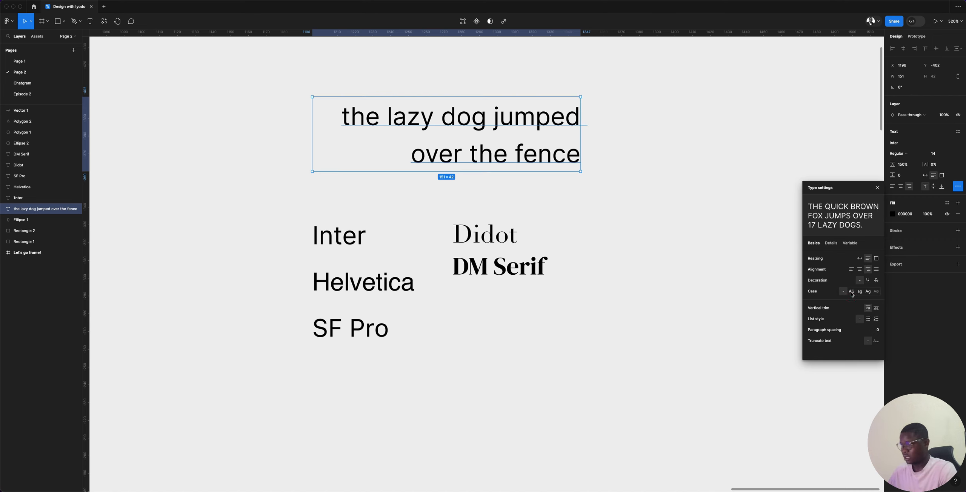
# - Try uppercase, lowercase and title case on the lazy dog sentence, ending with its original case
pyautogui.click(852, 293)
pyautogui.click(860, 292)
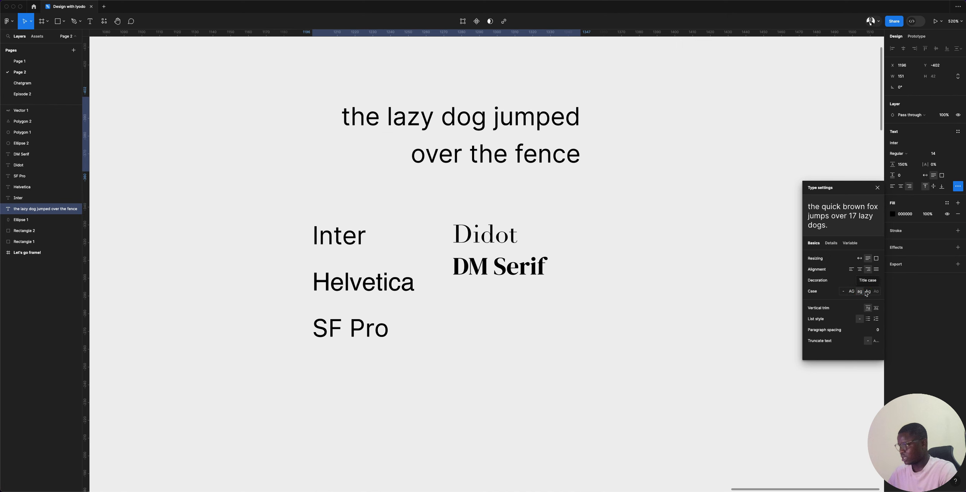
pyautogui.click(866, 292)
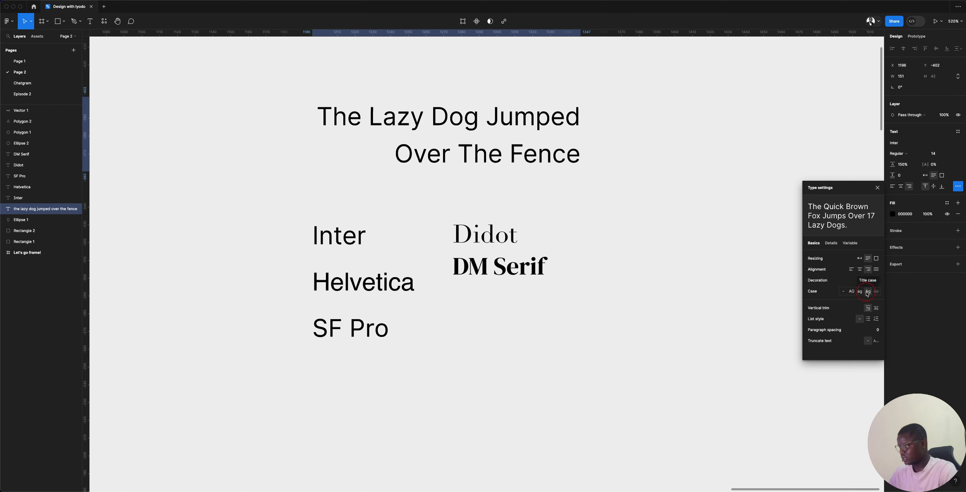
pyautogui.click(845, 291)
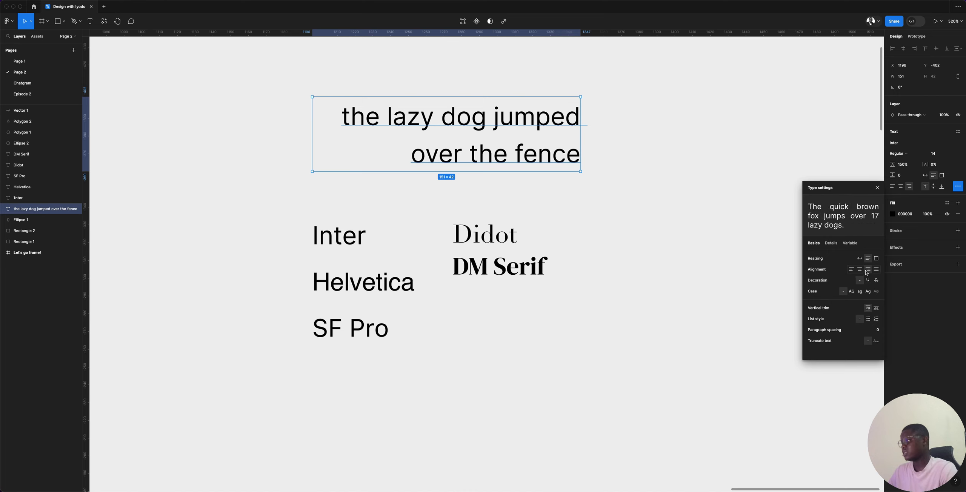
# - Return the lazy dog sentence to left alignment, close its type settings and deselect it
pyautogui.click(851, 270)
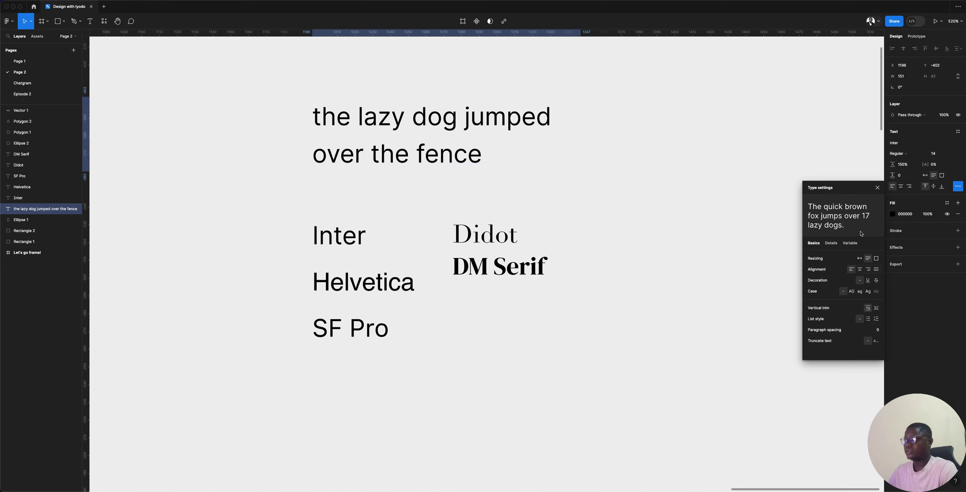
pyautogui.click(877, 188)
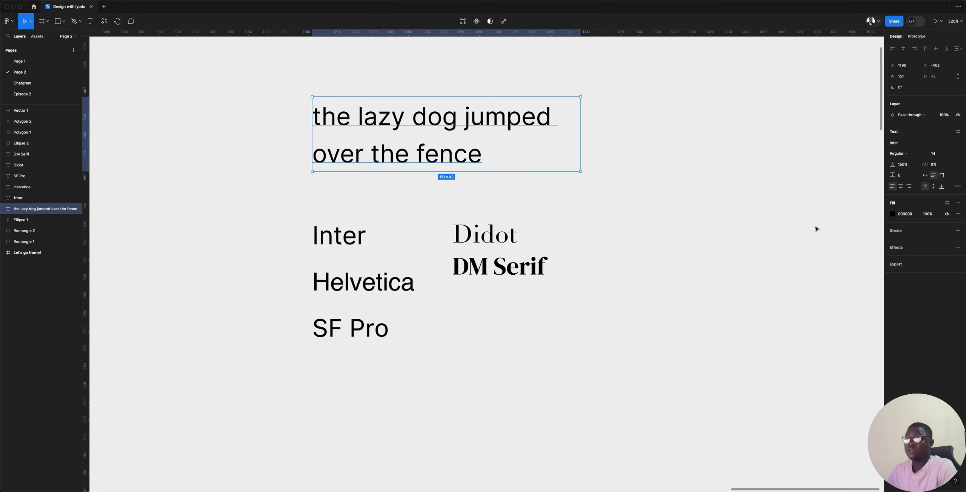
pyautogui.click(611, 186)
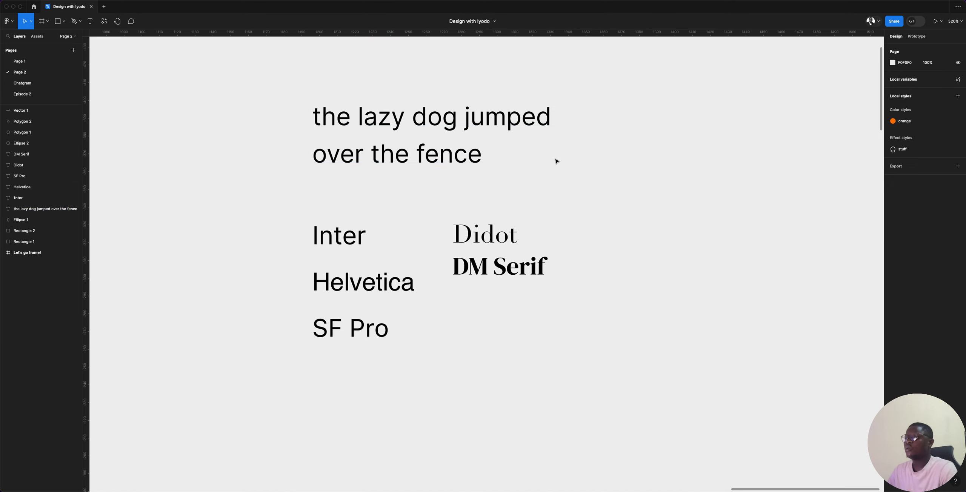
# - Select the lazy dog sentence, the Inter text and the Helvetica text in turn to examine their layers
pyautogui.hscroll(3, 502, 163)
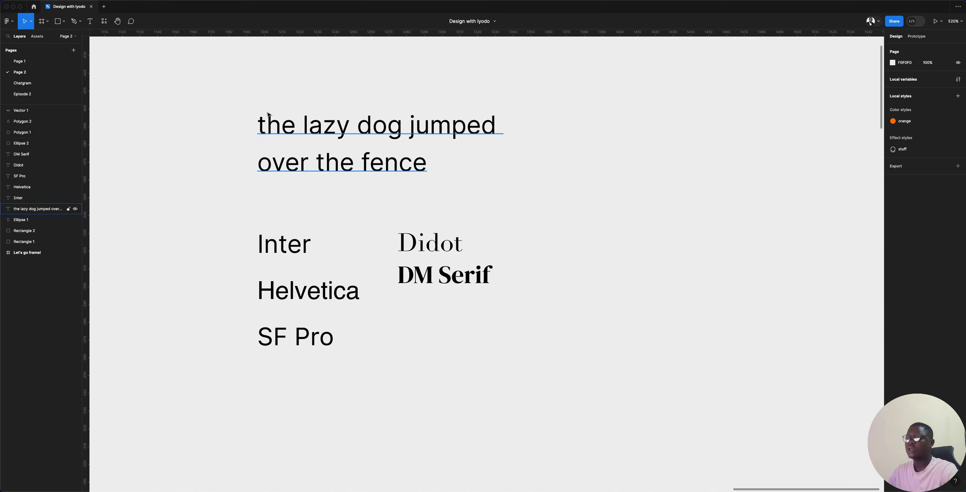
pyautogui.click(306, 129)
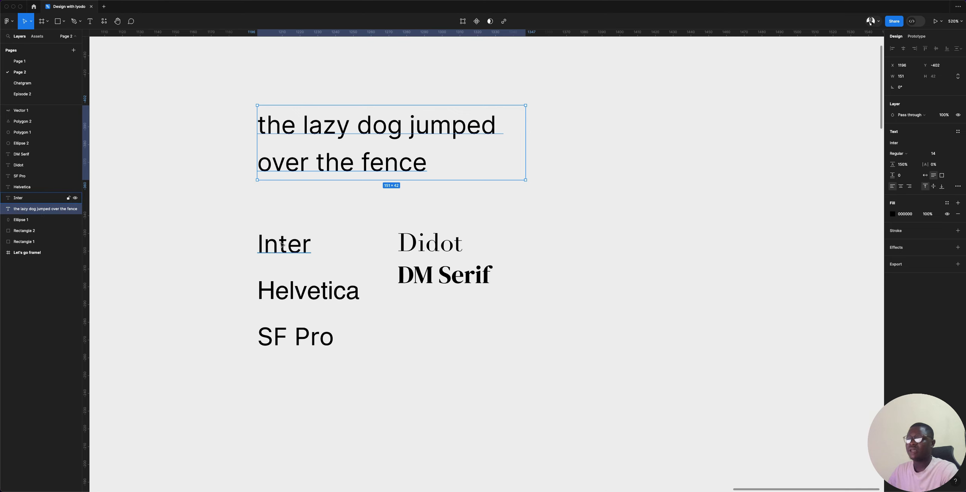
pyautogui.click(17, 198)
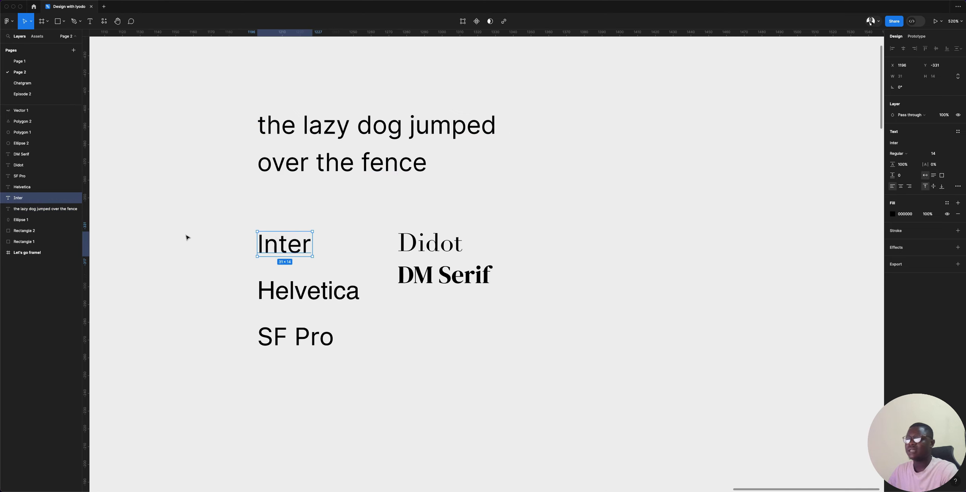
pyautogui.click(264, 291)
# - Select the grey and green squares, the ellipse, the circle and the white frame in turn to examine their layers
pyautogui.hscroll(-10, 240, 230)
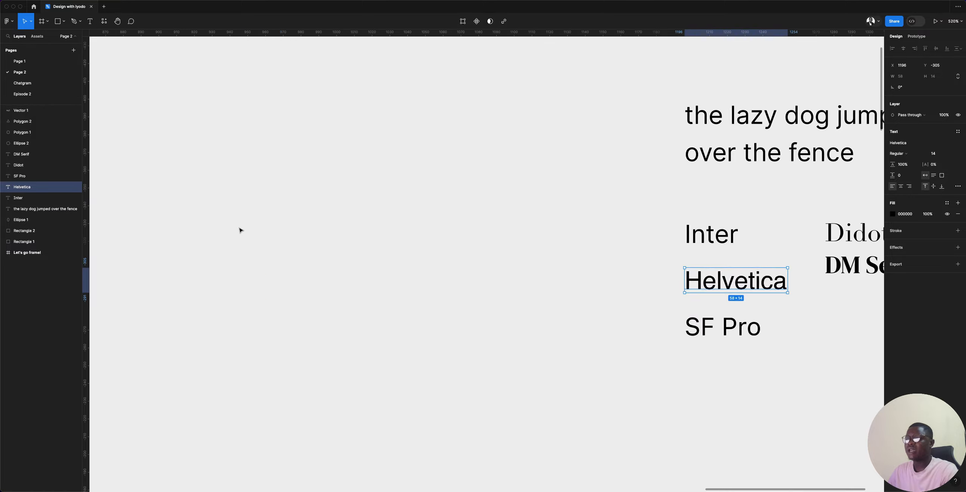
pyautogui.keyDown('ctrl'); pyautogui.scroll(-10, 240, 230); pyautogui.keyUp('ctrl')
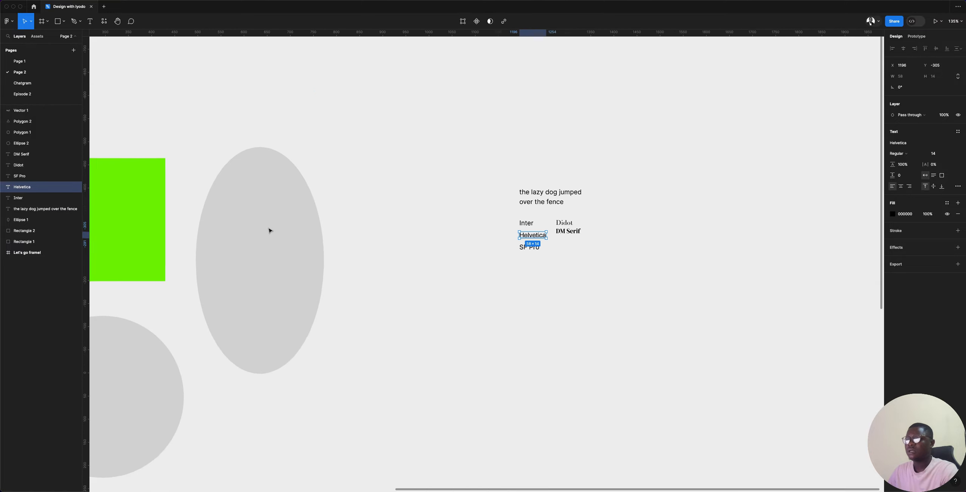
pyautogui.hscroll(-10, 269, 231)
pyautogui.click(309, 223)
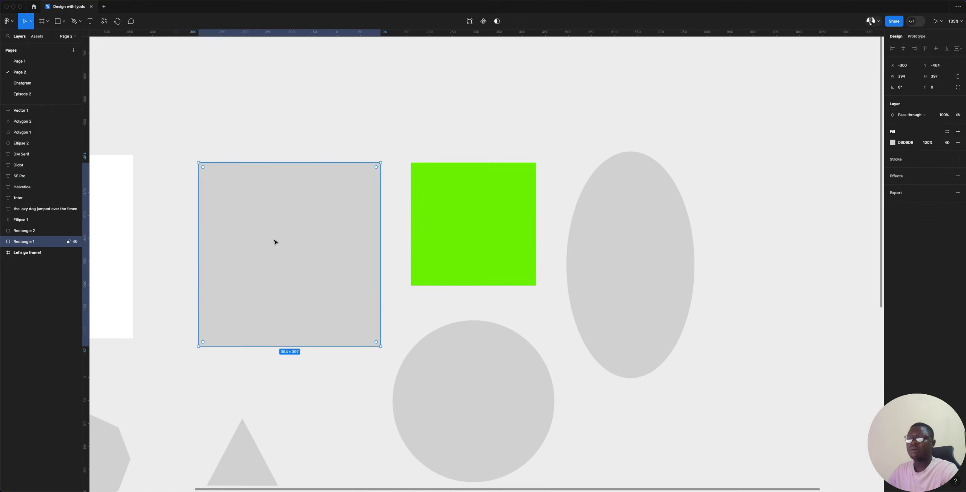
pyautogui.click(488, 226)
pyautogui.click(630, 240)
pyautogui.click(551, 402)
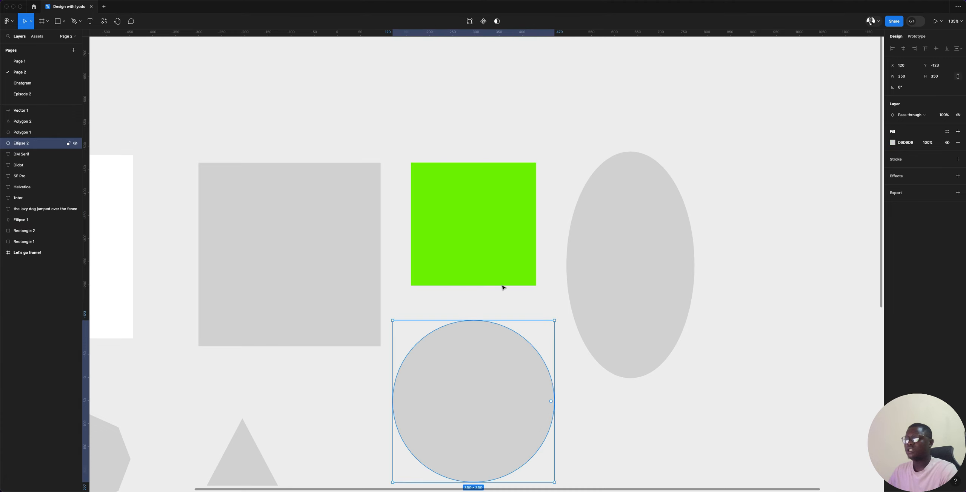
pyautogui.click(503, 283)
pyautogui.click(625, 235)
pyautogui.click(287, 240)
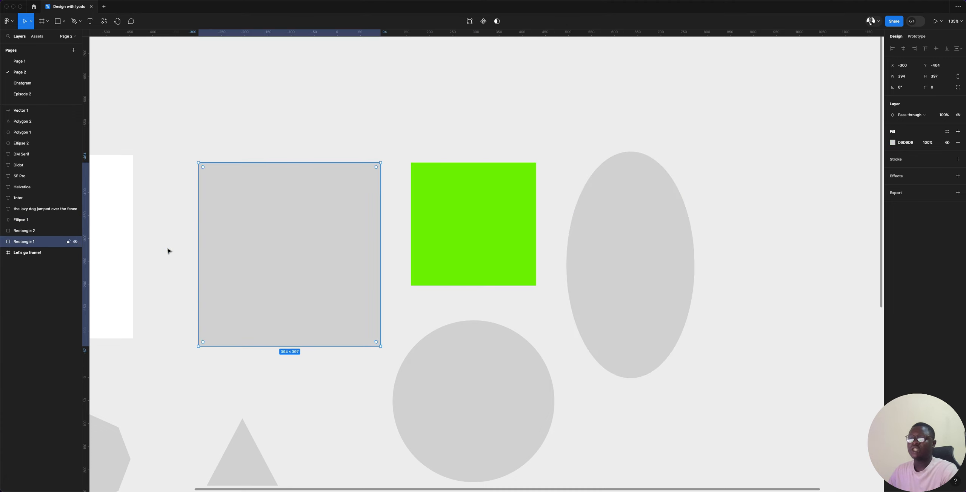
pyautogui.click(118, 231)
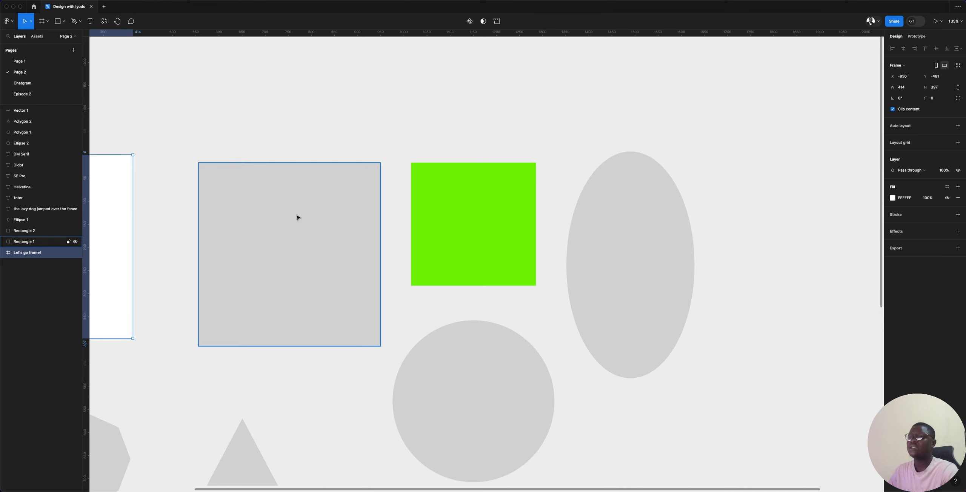
# - Move the green square so it overlaps the large grey square, at about X -150, Y -440
pyautogui.click(460, 208)
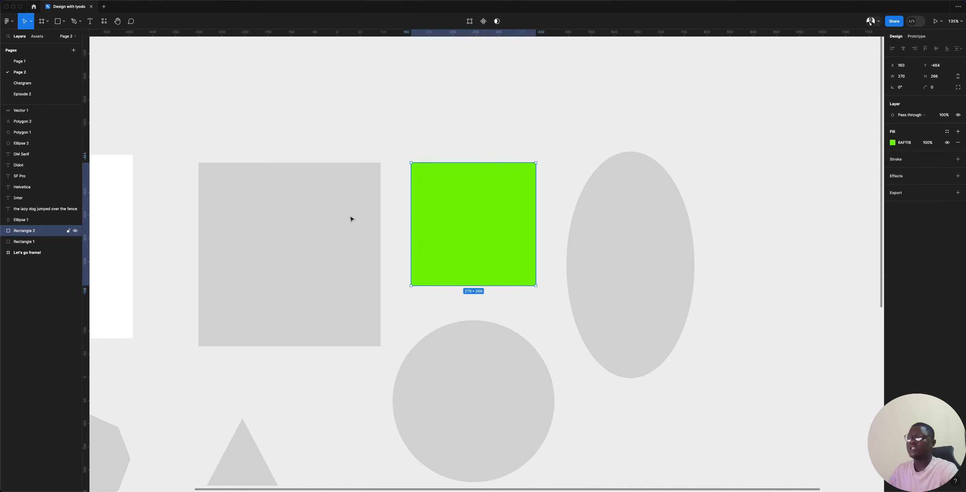
pyautogui.moveTo(439, 201); pyautogui.dragTo(313, 219)
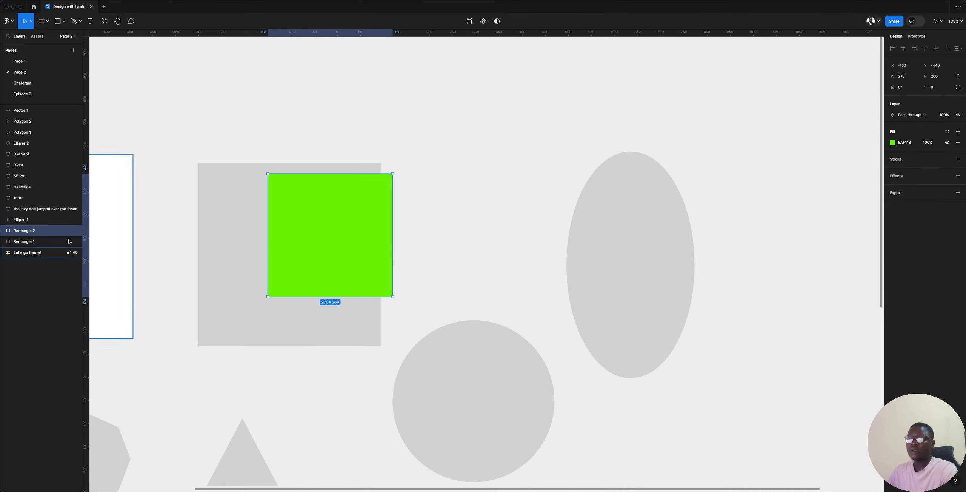
pyautogui.moveTo(30, 229)
pyautogui.mouseDown()
pyautogui.moveTo(30, 215)
pyautogui.moveTo(28, 247)
pyautogui.moveTo(28, 226)
pyautogui.mouseUp()
pyautogui.hscroll(10, 626, 232)
pyautogui.scroll(-2, 625, 233)
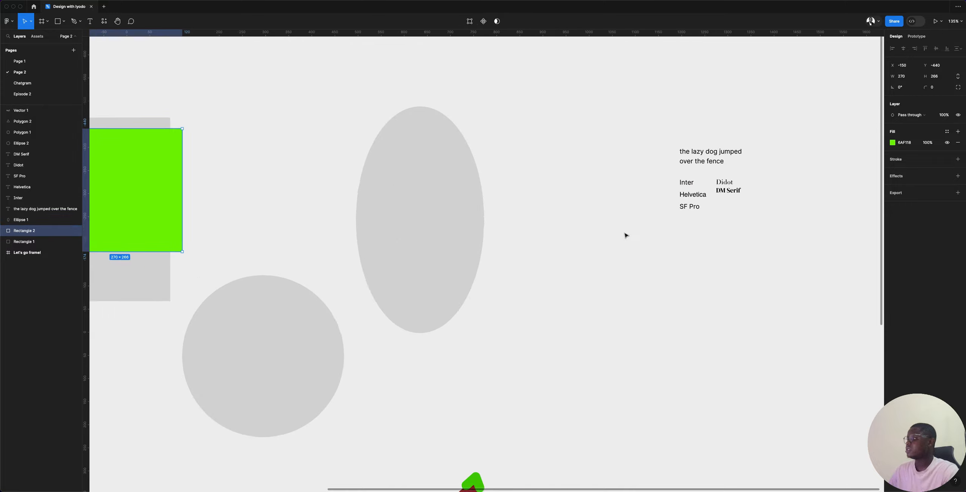
pyautogui.hscroll(8, 620, 242)
pyautogui.scroll(2, 403, 166)
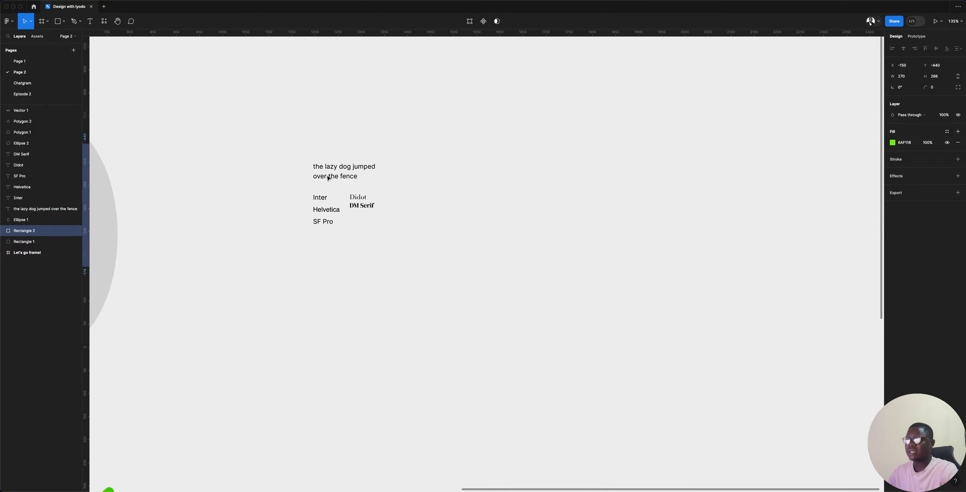
pyautogui.scroll(-10, 343, 171)
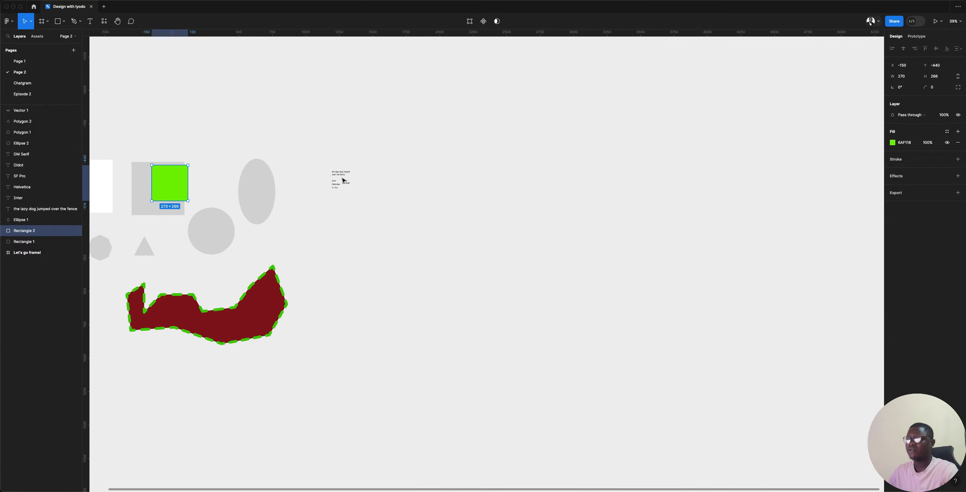
pyautogui.scroll(20, 342, 175)
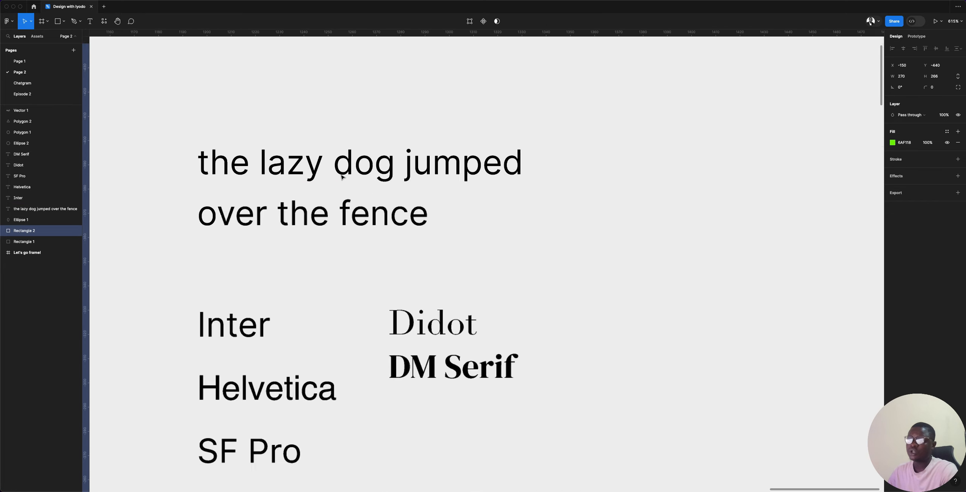
pyautogui.scroll(-15, 341, 178)
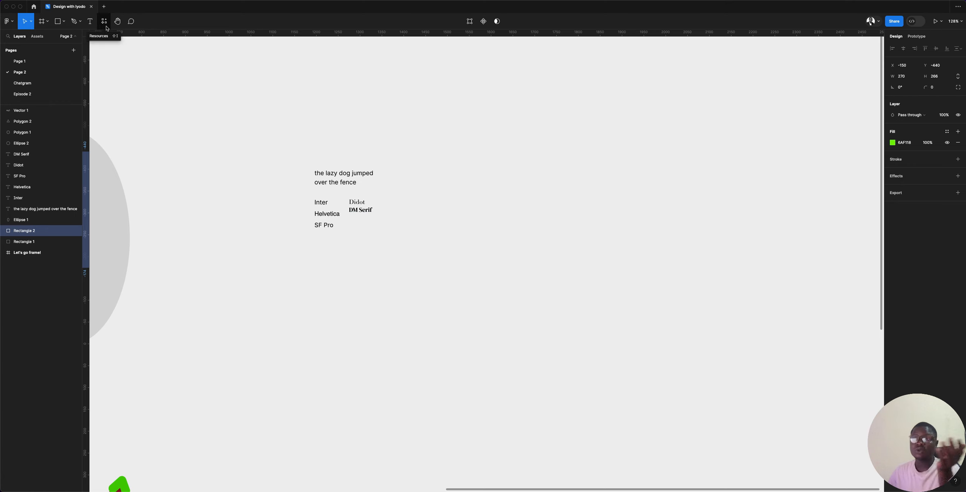
# - Open the resources and look through the available components, plugins and widgets in turn
pyautogui.click(104, 21)
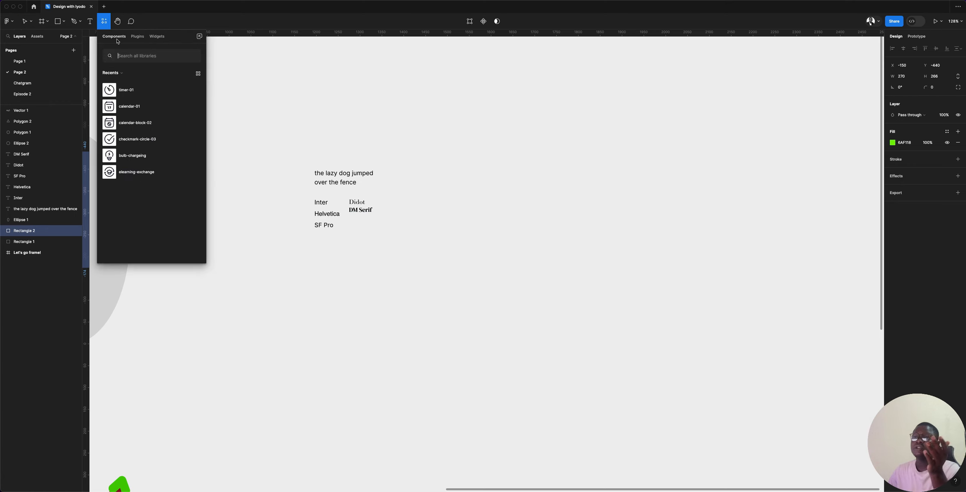
pyautogui.click(138, 36)
pyautogui.click(157, 37)
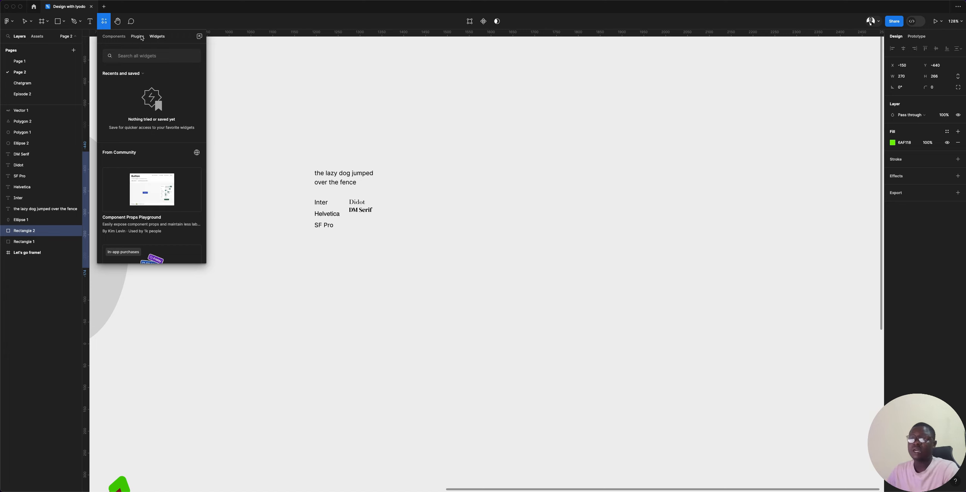
# - Pan around the canvas with the Hand tool to view the shapes, the dashed vector and the text samples
pyautogui.click(117, 24)
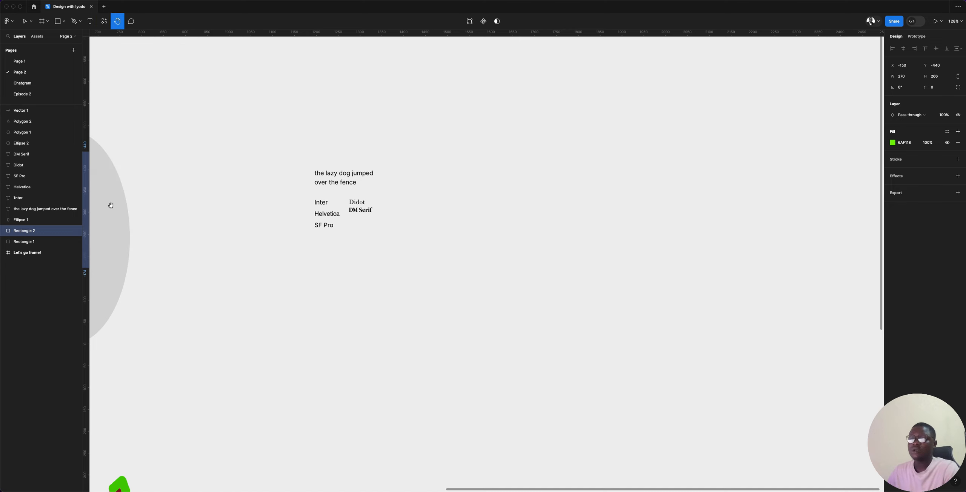
pyautogui.moveTo(110, 205); pyautogui.dragTo(640, 136)
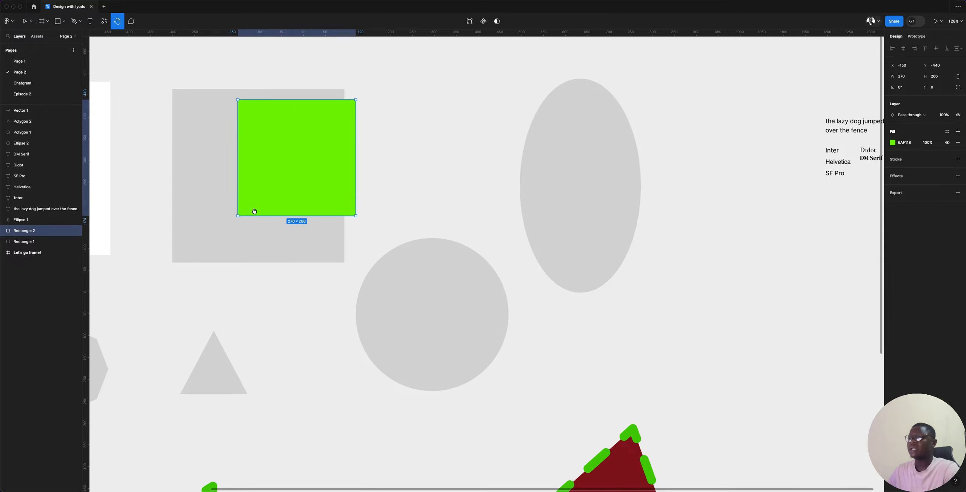
pyautogui.moveTo(191, 215); pyautogui.dragTo(285, 242)
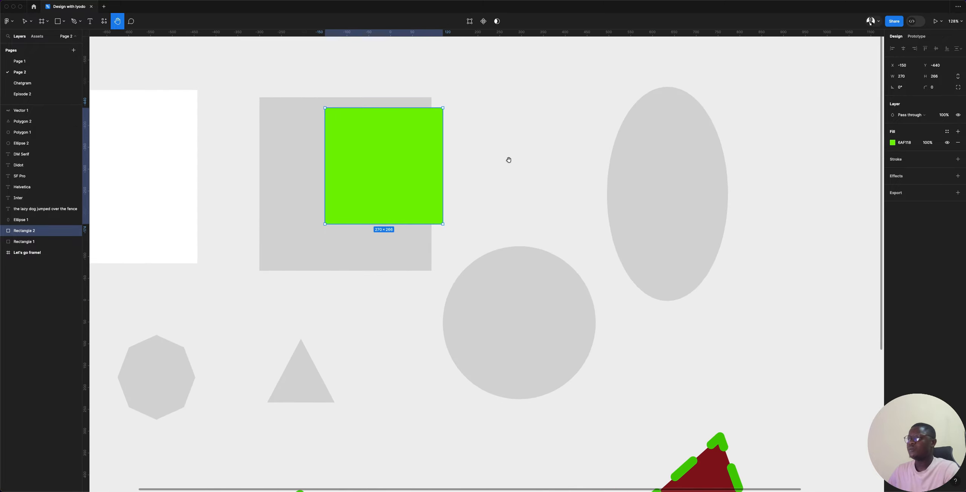
pyautogui.moveTo(577, 136); pyautogui.dragTo(263, 219)
pyautogui.moveTo(361, 263); pyautogui.dragTo(438, 137)
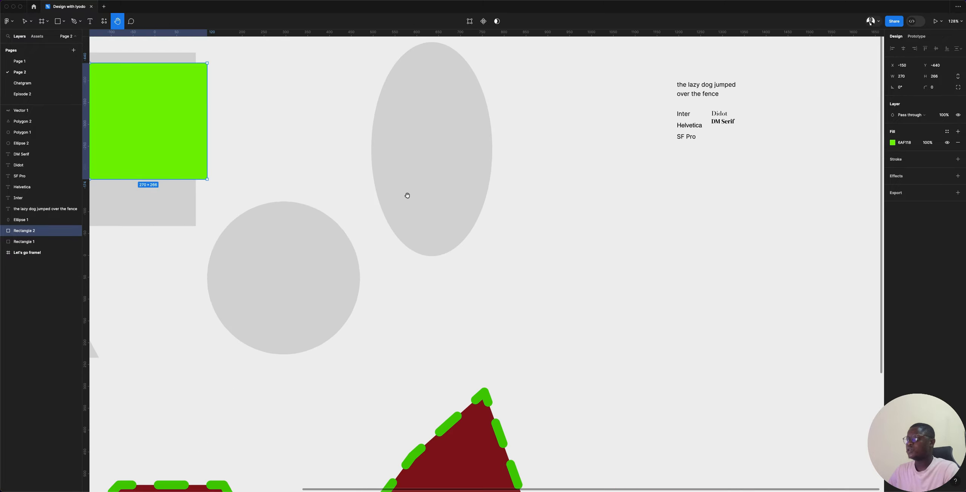
pyautogui.moveTo(287, 223); pyautogui.dragTo(400, 121)
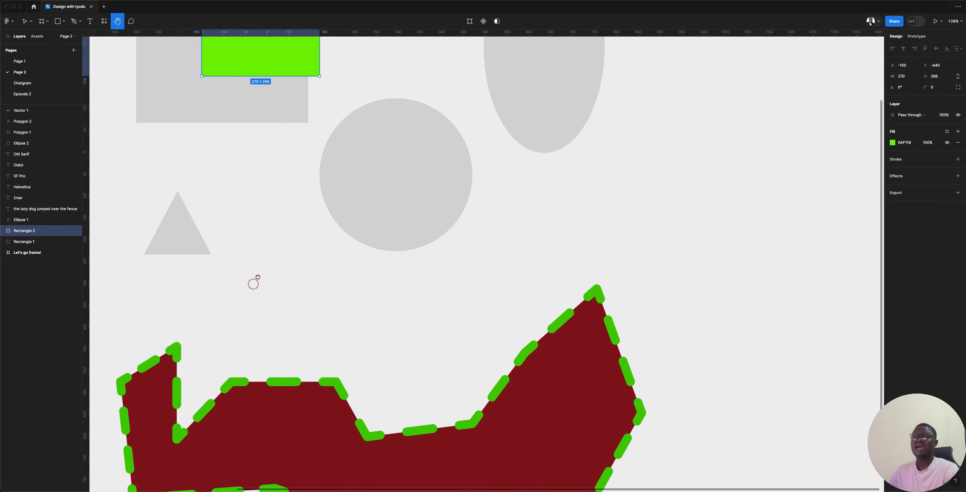
pyautogui.moveTo(254, 281); pyautogui.dragTo(233, 228)
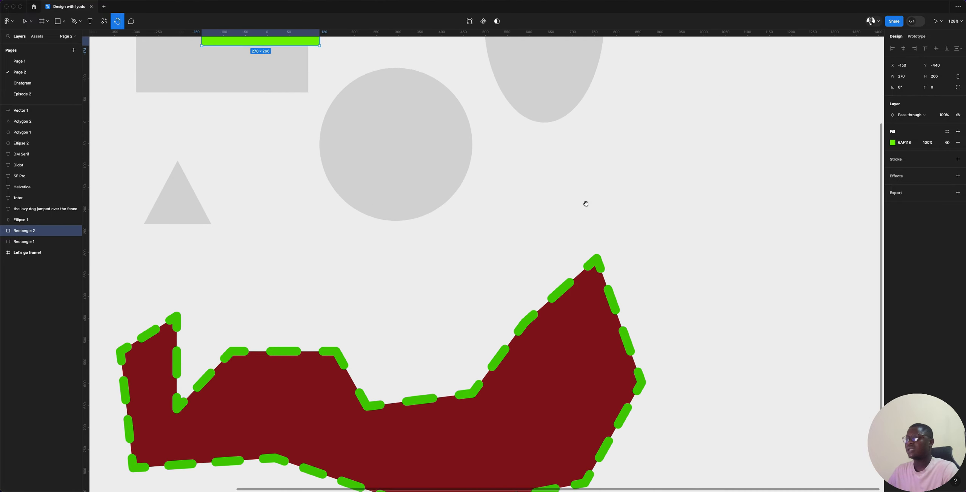
pyautogui.moveTo(718, 171); pyautogui.dragTo(451, 341)
pyautogui.moveTo(660, 136); pyautogui.dragTo(605, 243)
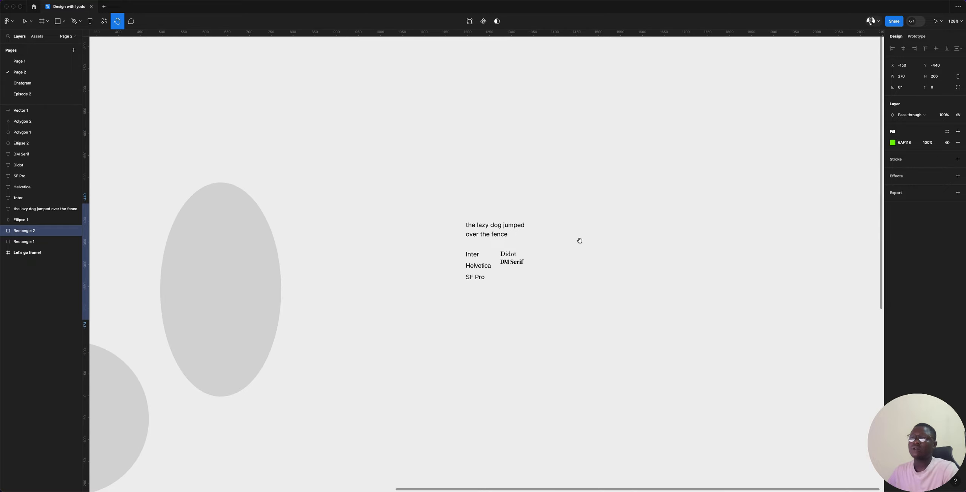
# - Add the comment "this is just a test run" to the lazy dog sentence and post it
pyautogui.click(132, 22)
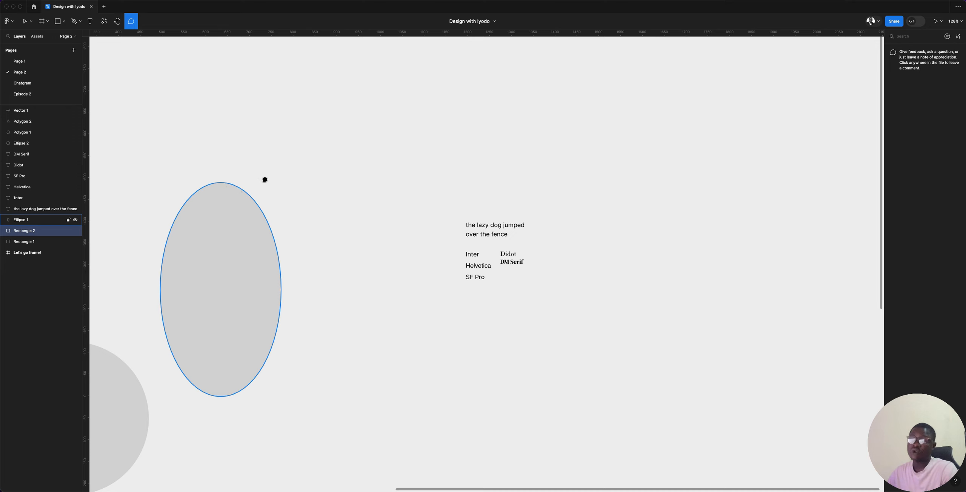
pyautogui.click(495, 225)
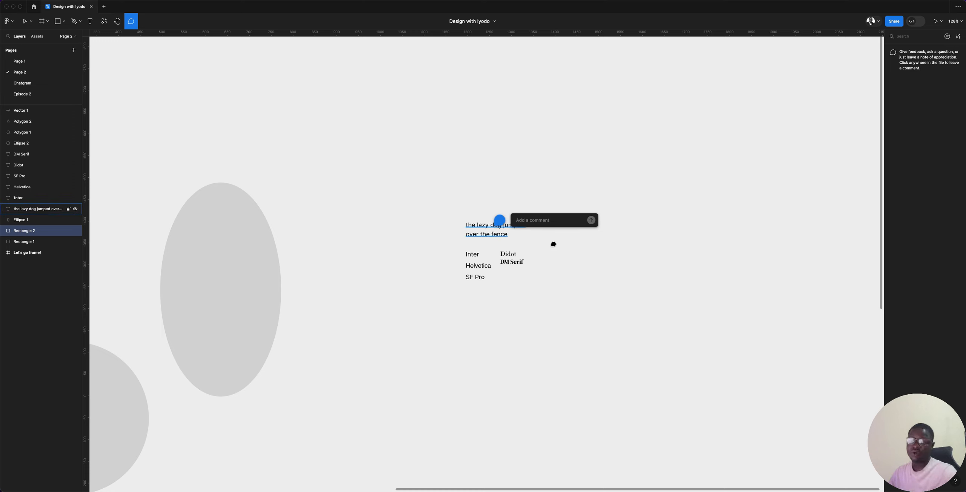
pyautogui.write('this')
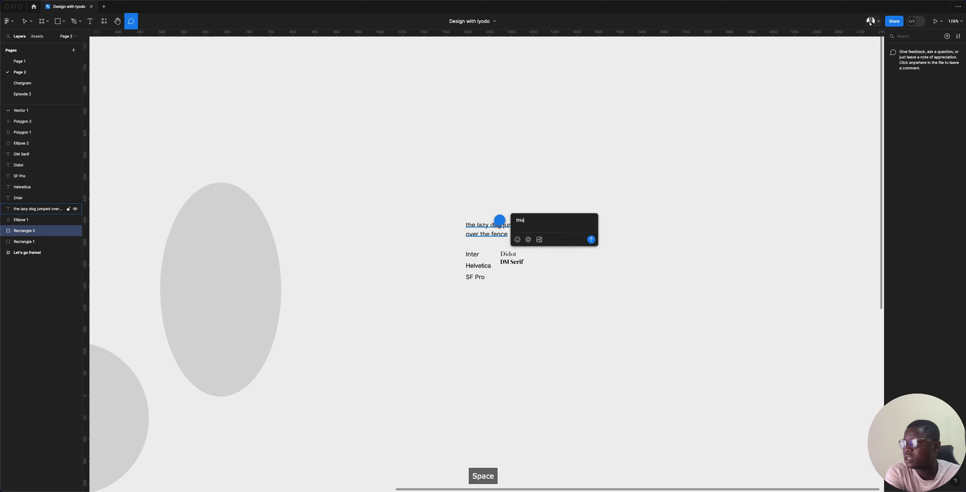
pyautogui.write(' is just a ')
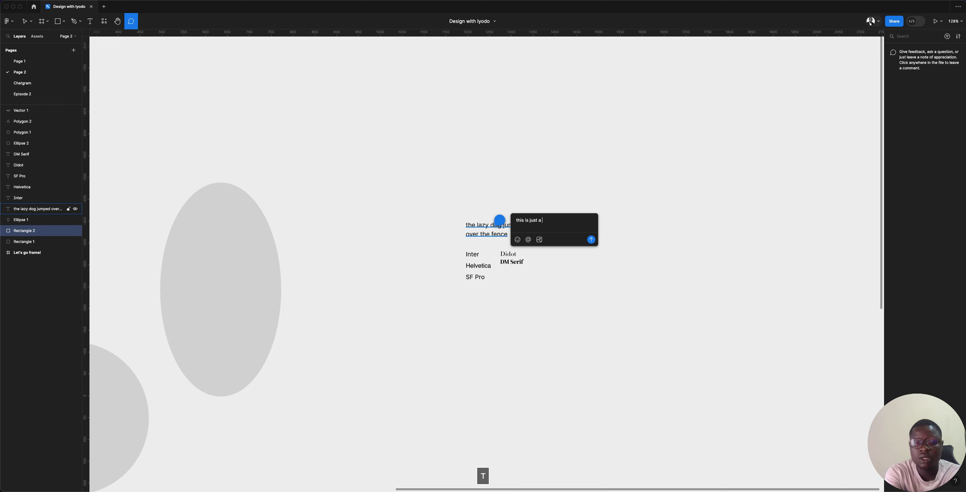
pyautogui.write('test run')
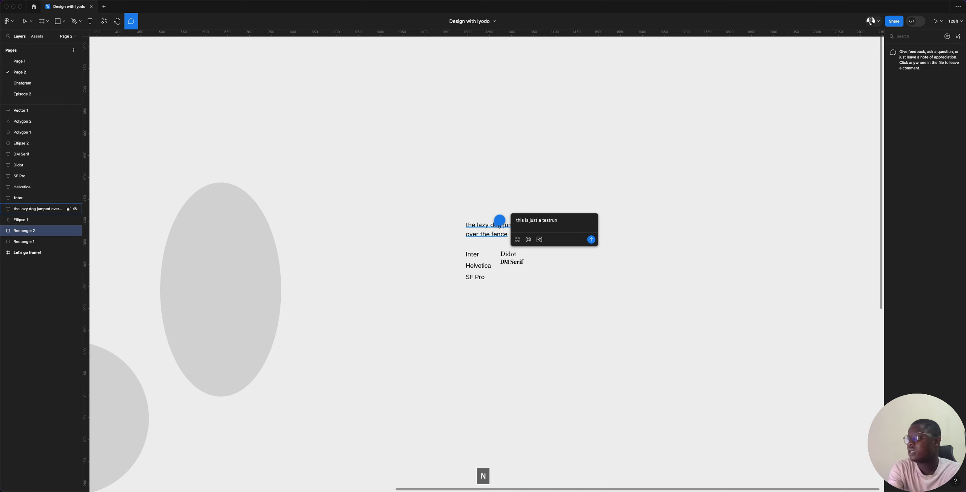
pyautogui.press('Left')
pyautogui.press('Left')
pyautogui.press('Left')
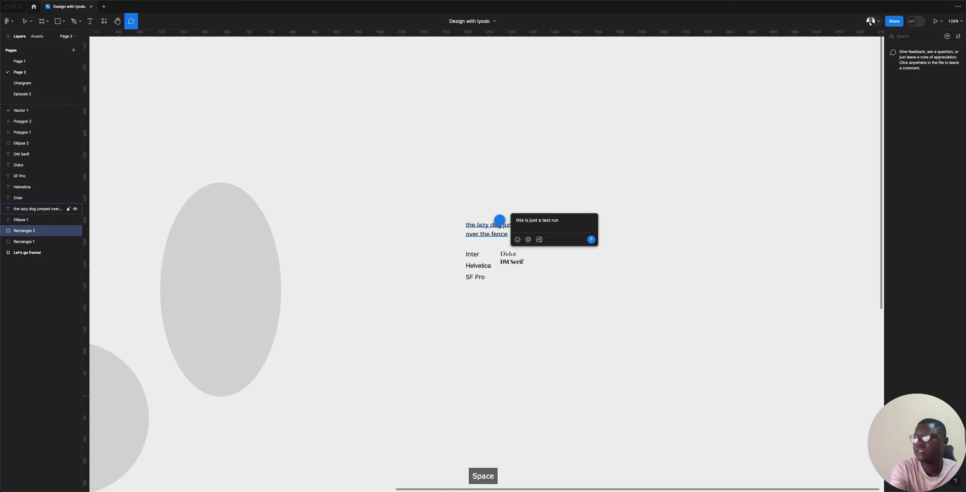
pyautogui.press('Return')
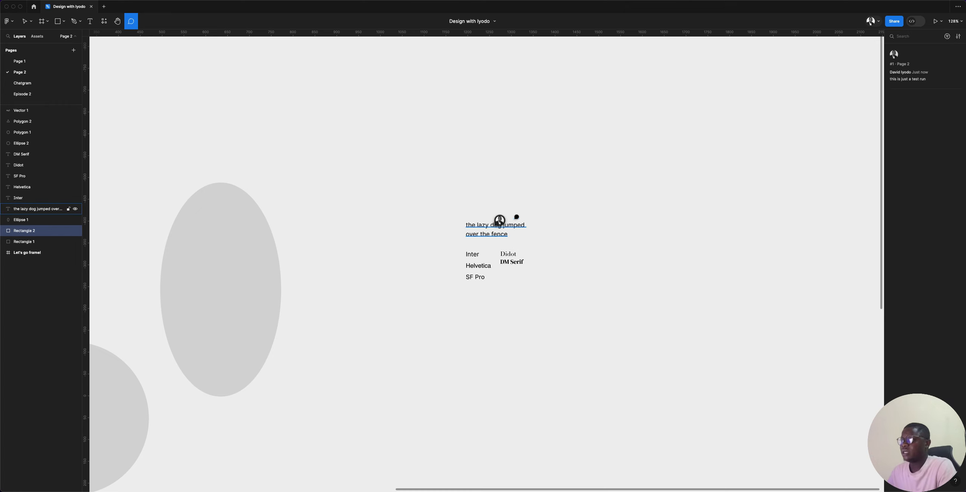
# - Resolve the comment pinned to the lazy dog sentence
pyautogui.rightClick(500, 223)
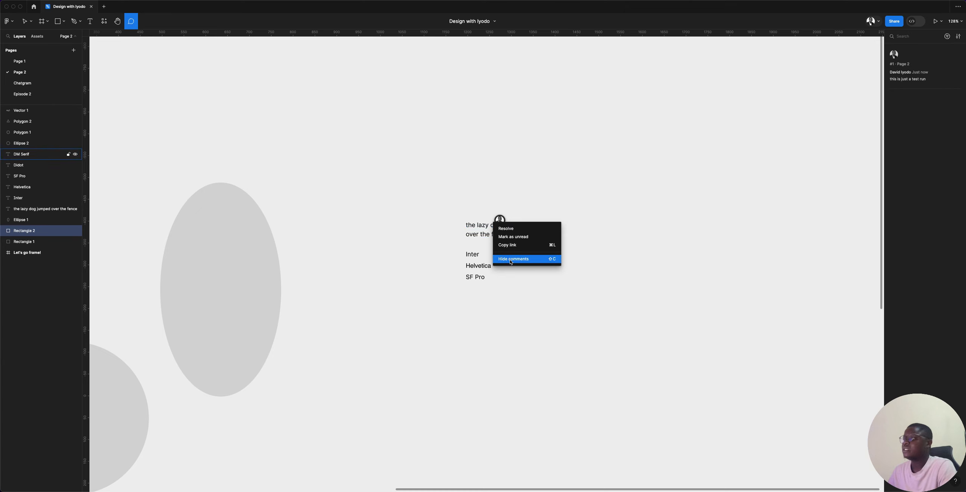
pyautogui.click(502, 218)
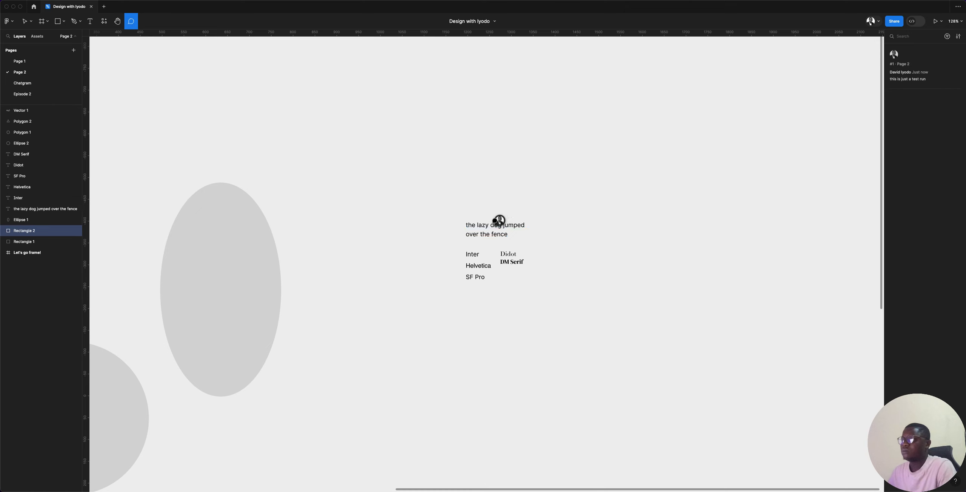
pyautogui.rightClick(497, 223)
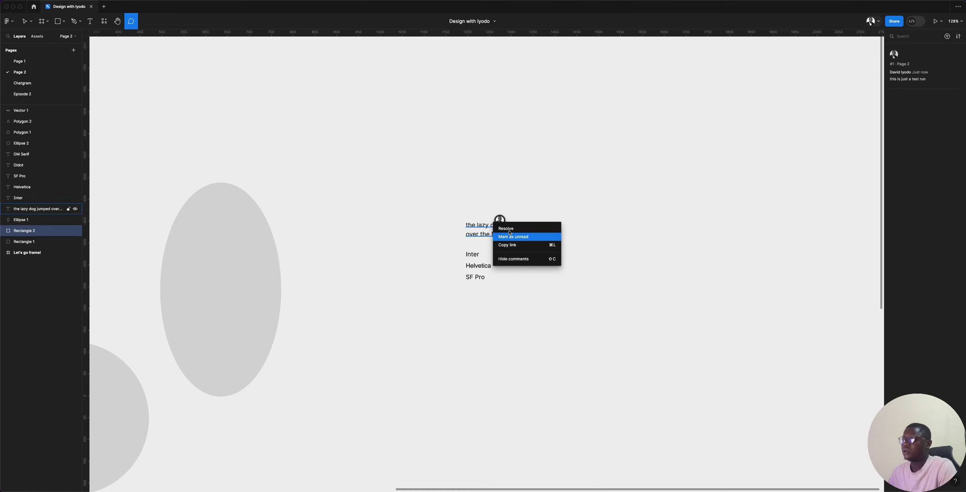
pyautogui.click(514, 236)
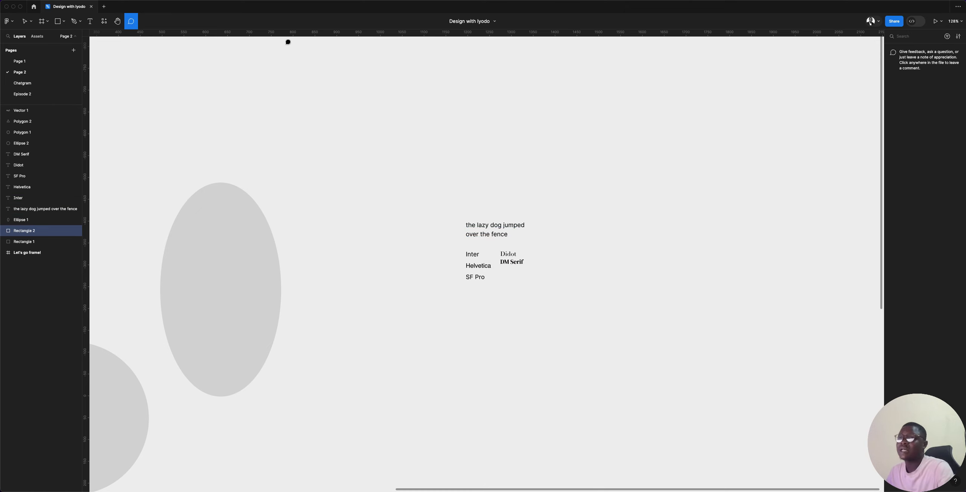
# - Return to the Move tool, select the lazy dog sentence and view its prototype settings
pyautogui.press('v')
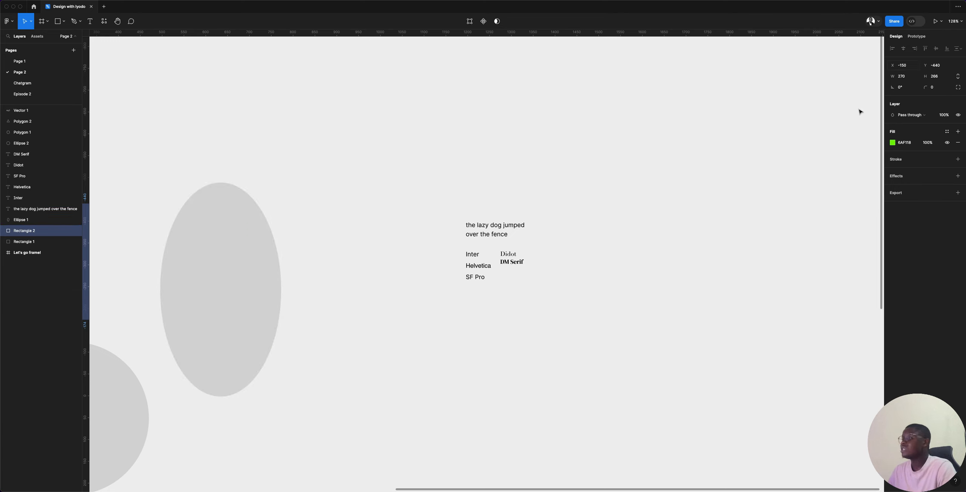
pyautogui.click(494, 237)
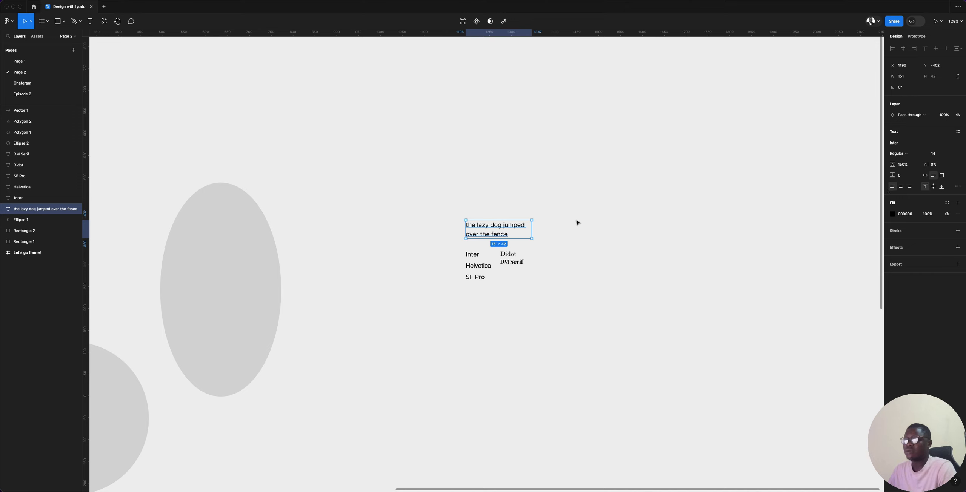
pyautogui.click(920, 38)
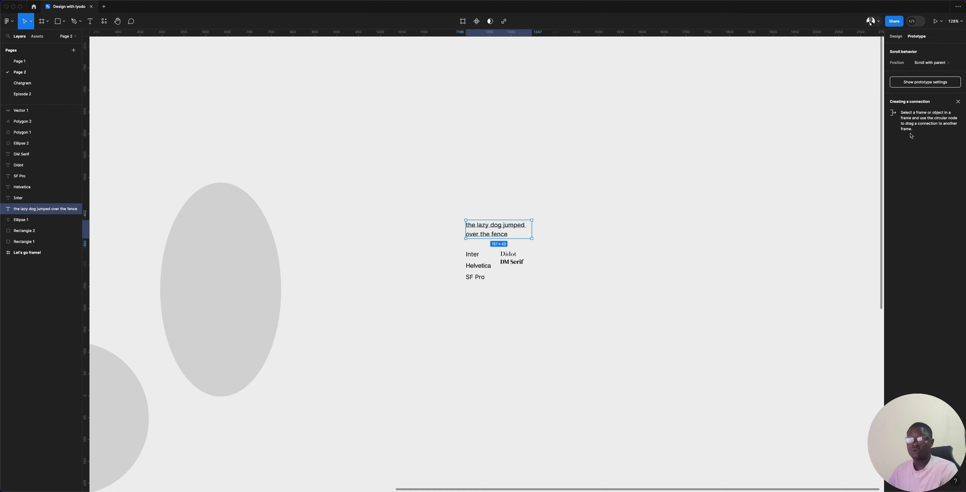
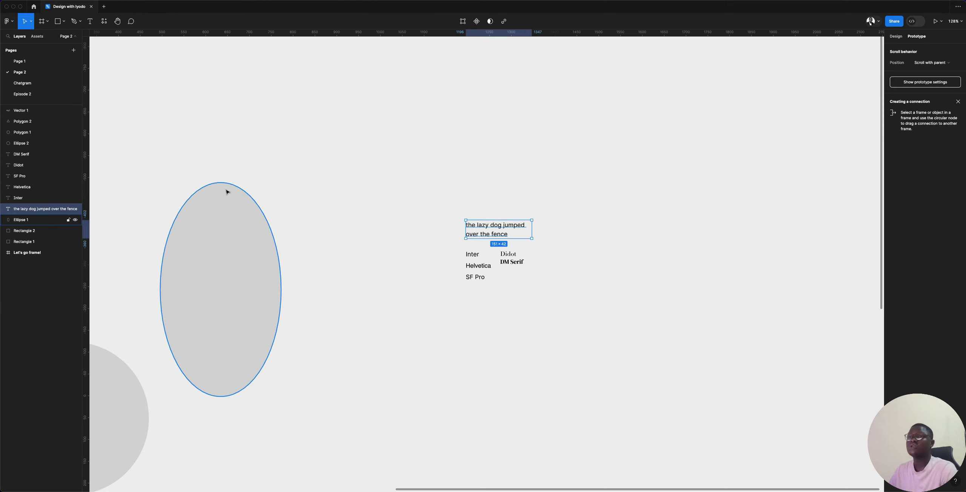
# - Move the green square off the large grey square, placing it beside the ellipse above the circle at about X 200
pyautogui.click(219, 214)
pyautogui.hscroll(-1, 223, 214)
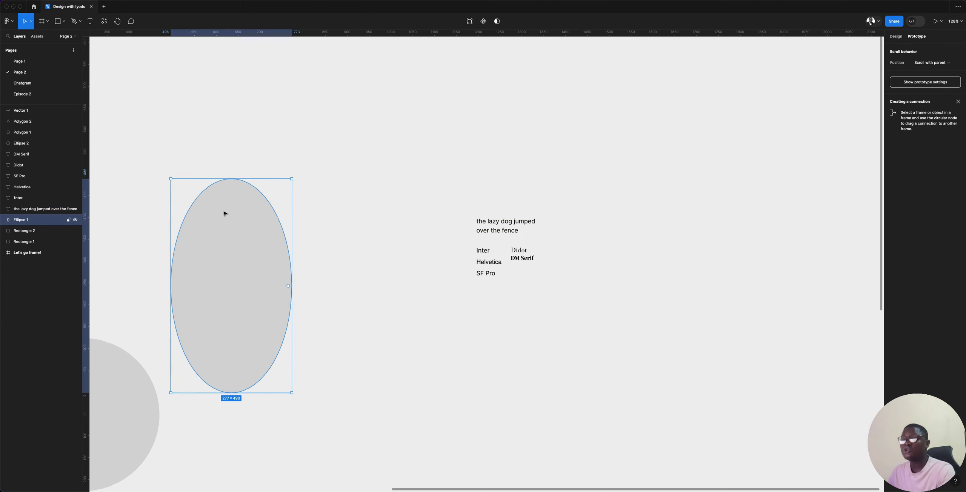
pyautogui.hscroll(-10, 224, 214)
pyautogui.moveTo(331, 229); pyautogui.dragTo(491, 189)
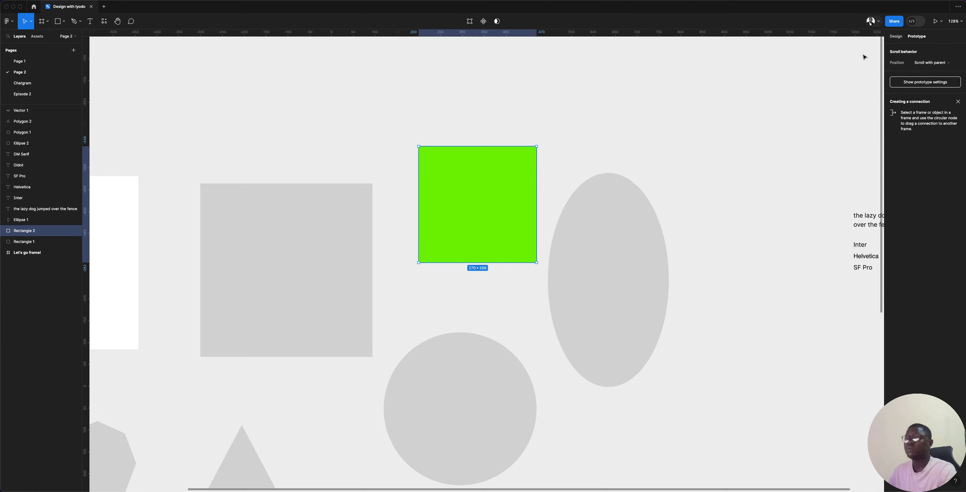
pyautogui.click(481, 121)
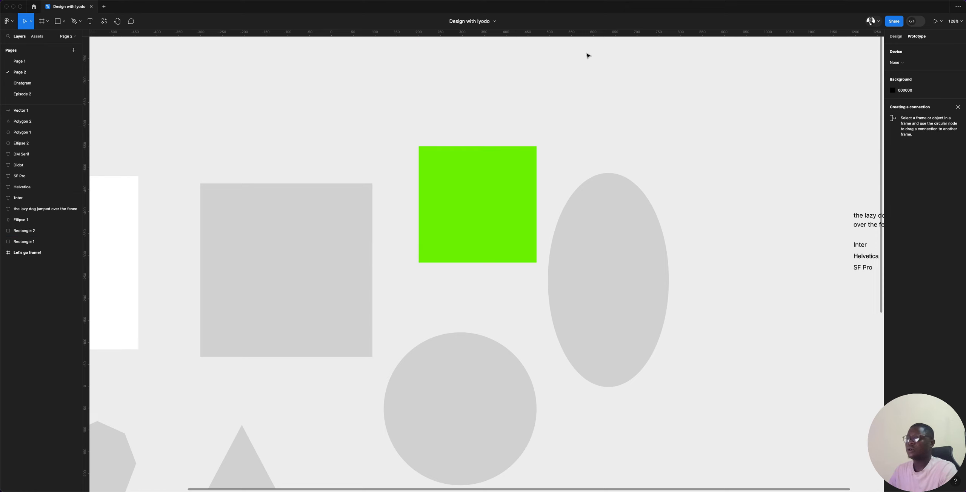
pyautogui.click(483, 85)
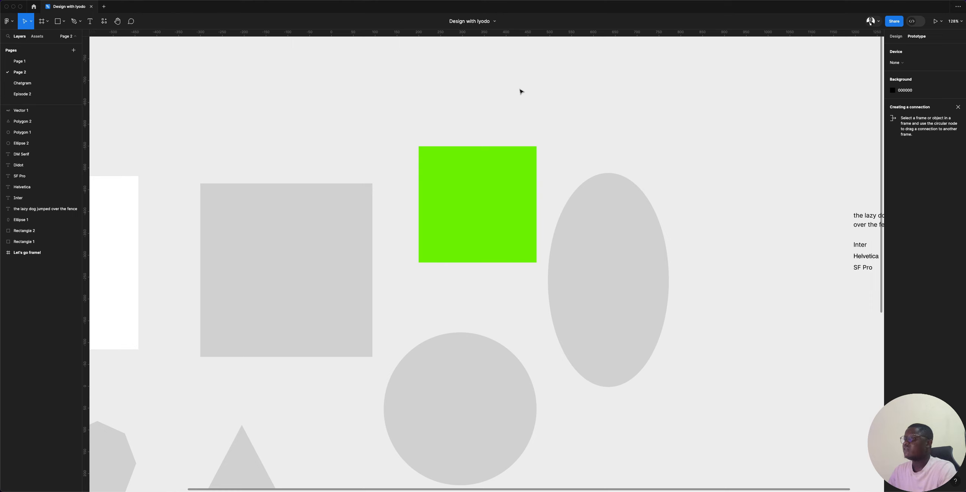
pyautogui.click(476, 63)
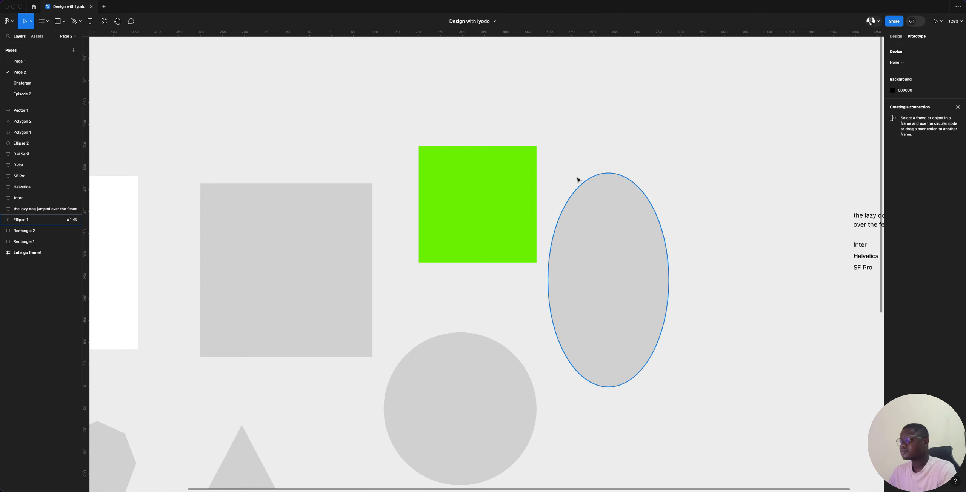
pyautogui.click(487, 176)
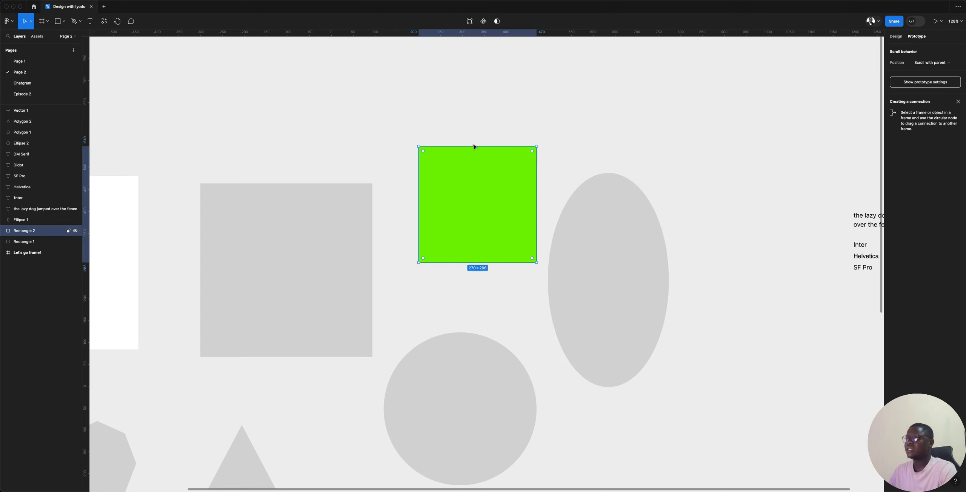
pyautogui.click(513, 106)
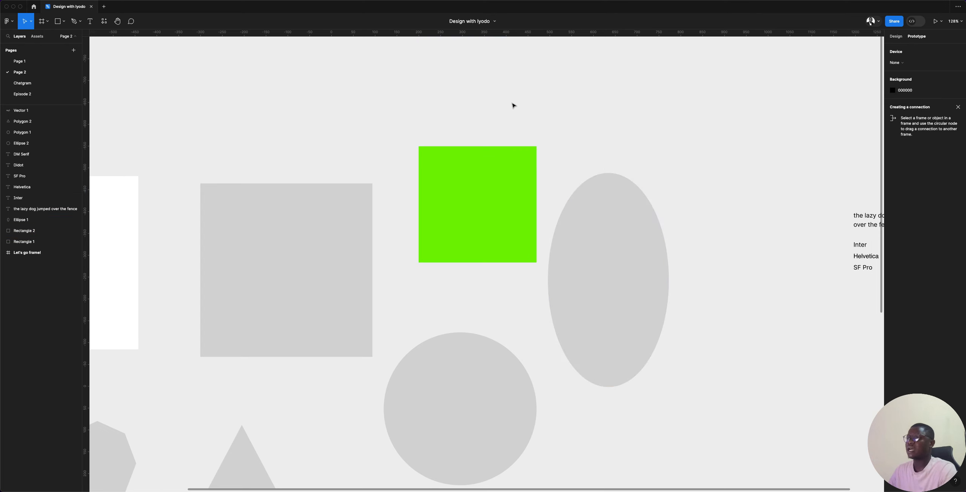
# - Append the word "Demo" to the end of the file name
pyautogui.click(479, 22)
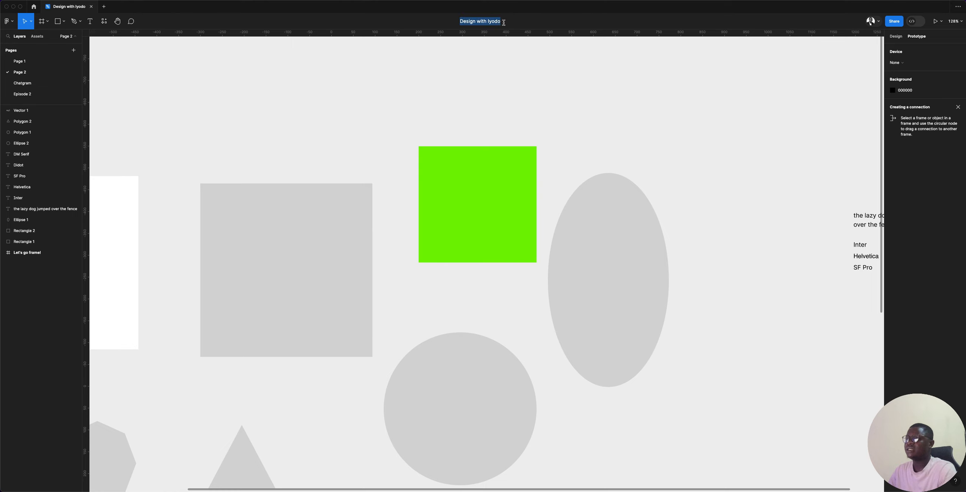
pyautogui.press('Right')
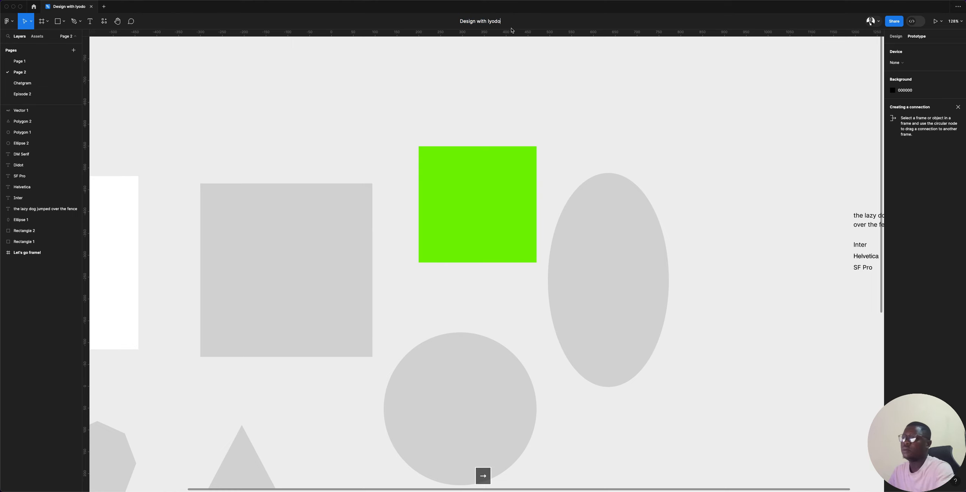
pyautogui.write('Demo')
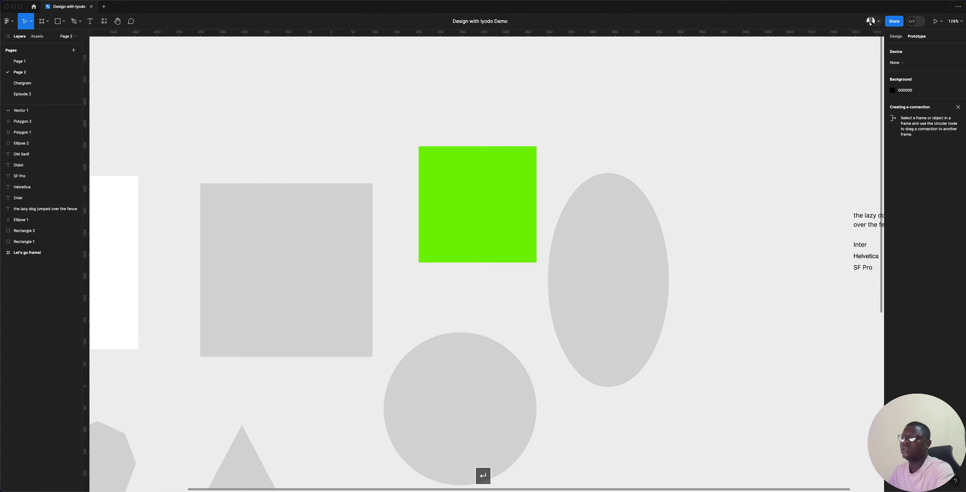
pyautogui.press('Return')
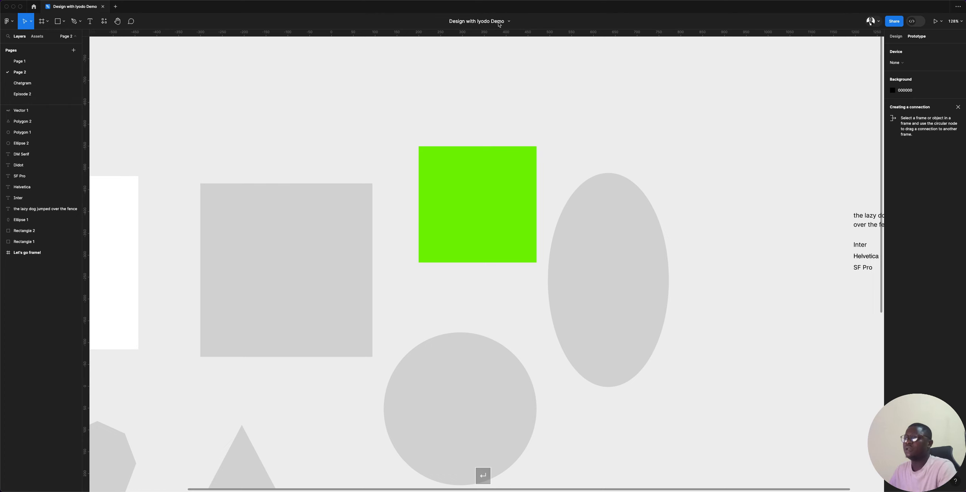
# - Remove the word "Demo" from the end of the file name
pyautogui.click(497, 21)
pyautogui.press('Right')
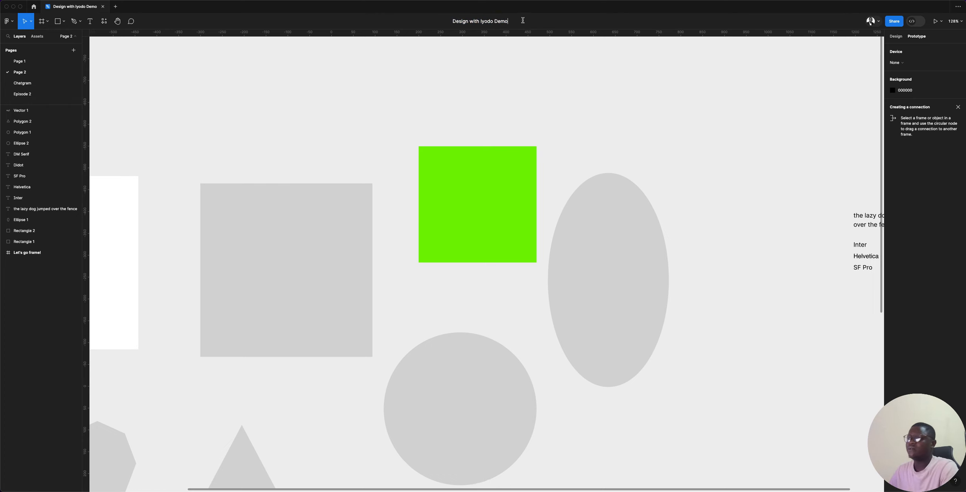
pyautogui.press('BackSpace')
pyautogui.press('BackSpace')
pyautogui.press('BackSpace')
pyautogui.press('BackSpace')
pyautogui.press('BackSpace')
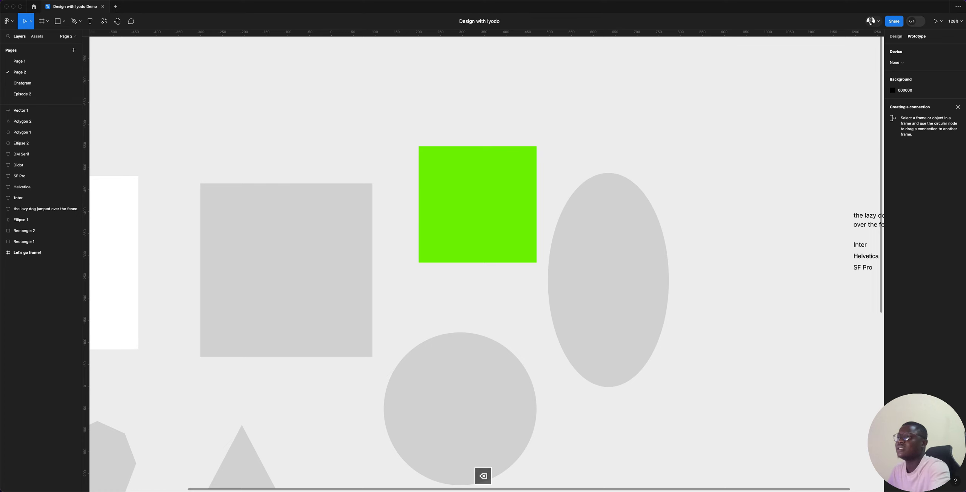
pyautogui.press('Return')
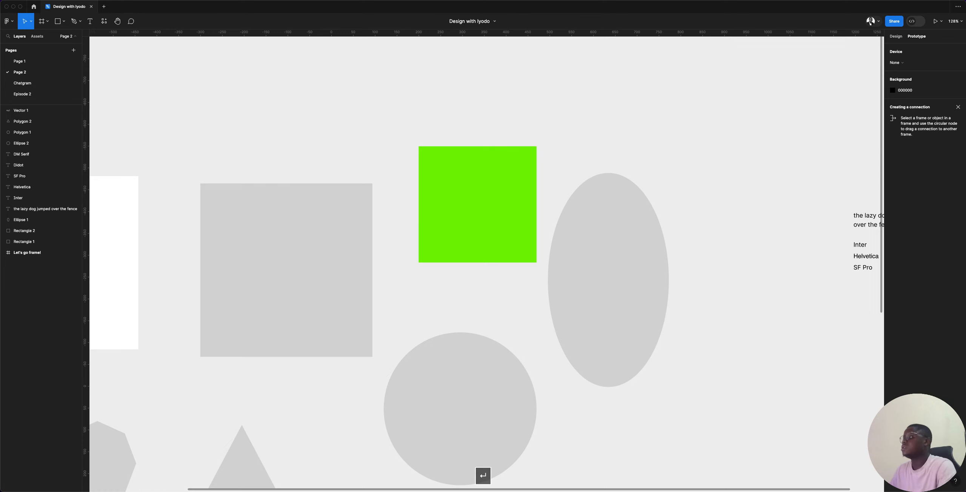
# - Examine the file's color profile choices and the spotlight option for the current collaborator
pyautogui.click(495, 22)
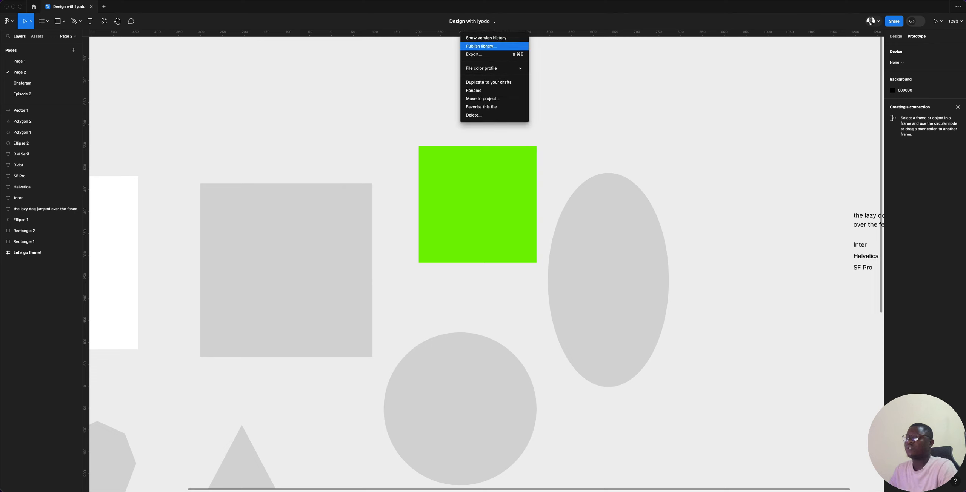
pyautogui.moveTo(491, 68)
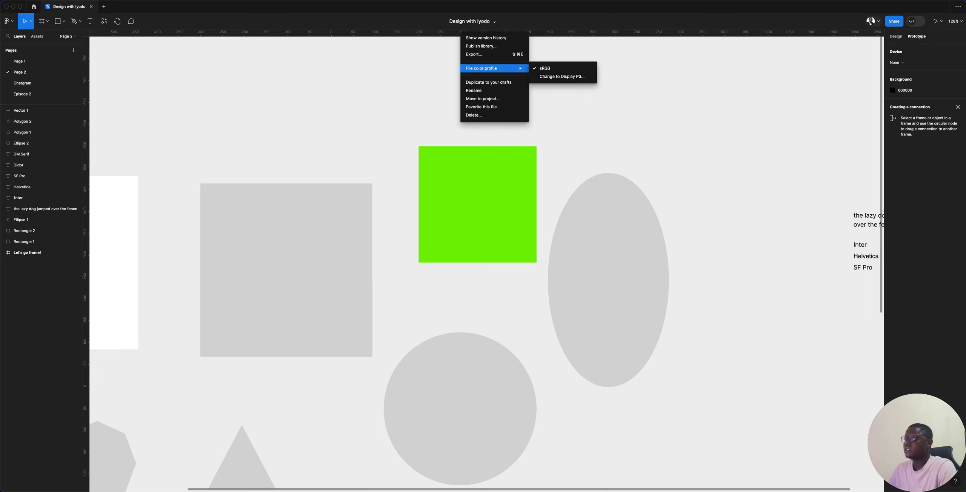
pyautogui.click(563, 83)
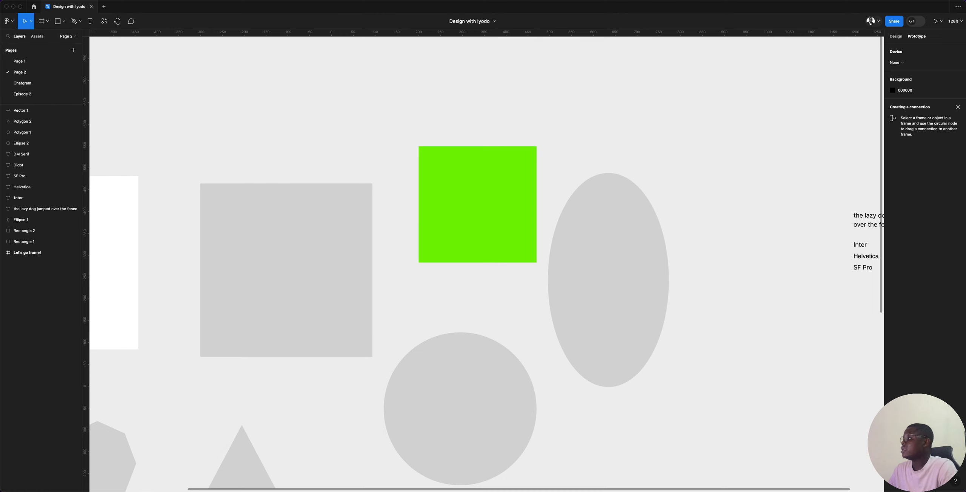
pyautogui.click(878, 21)
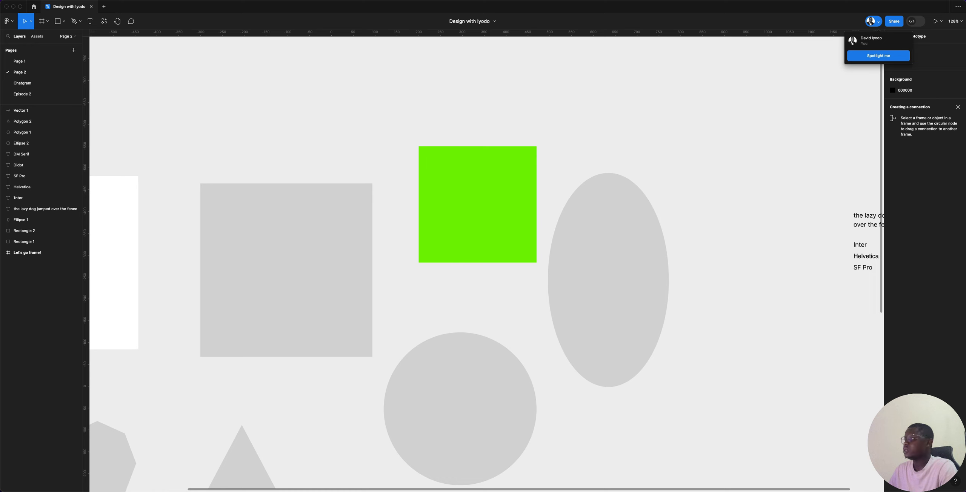
pyautogui.click(878, 22)
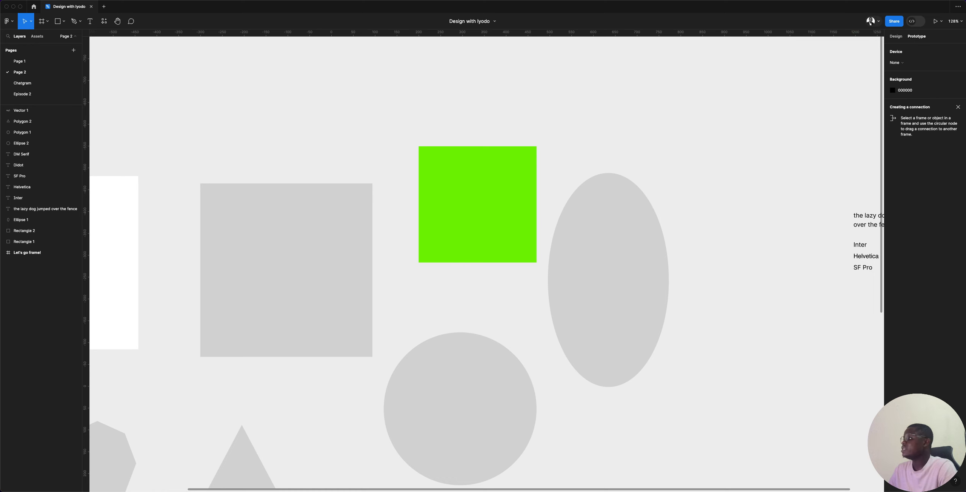
# - View the file's sharing dialog and its zoom and view options, leaving the settings as they are
pyautogui.click(894, 21)
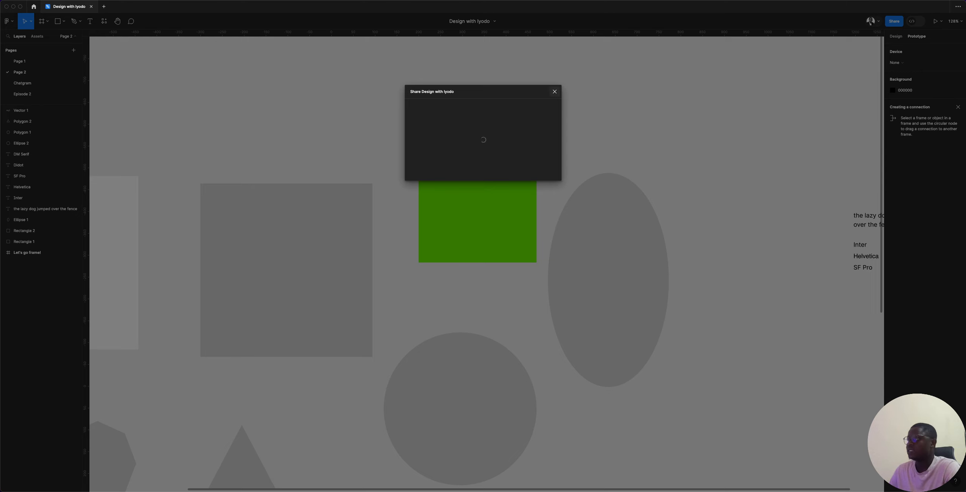
pyautogui.click(554, 92)
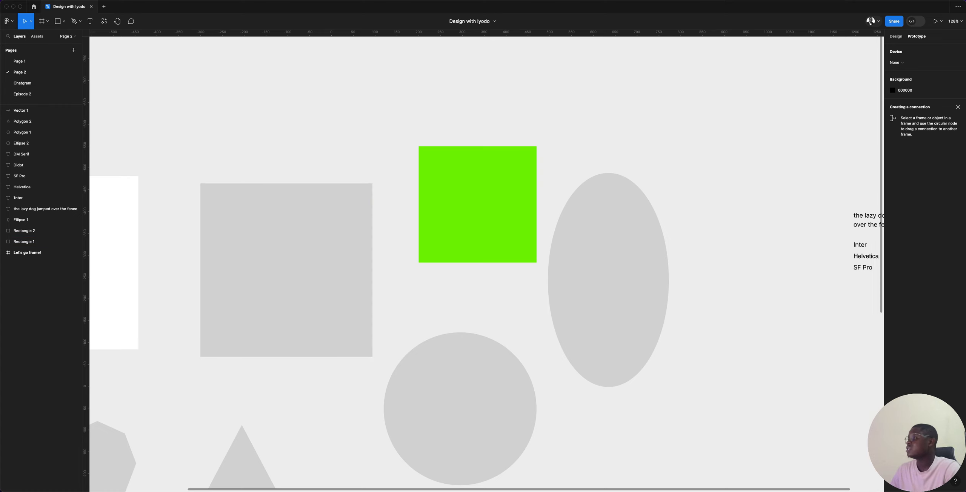
pyautogui.click(954, 21)
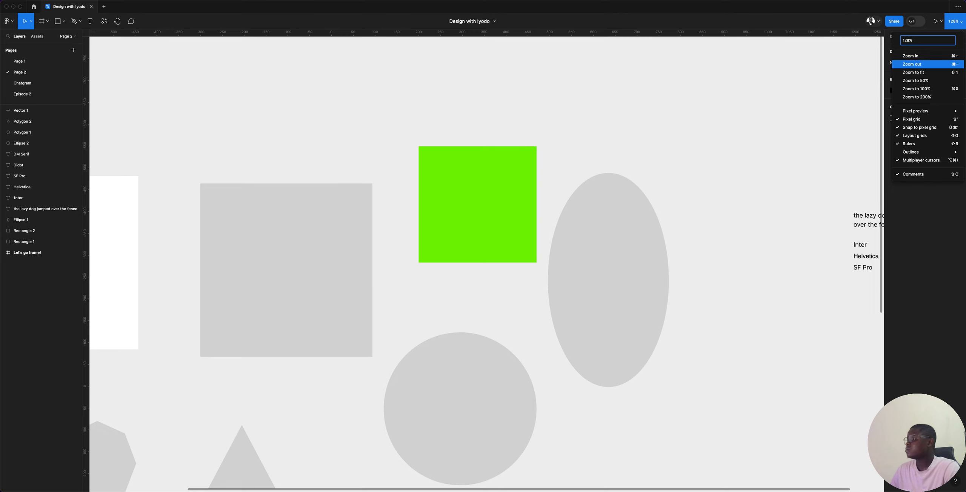
pyautogui.click(950, 23)
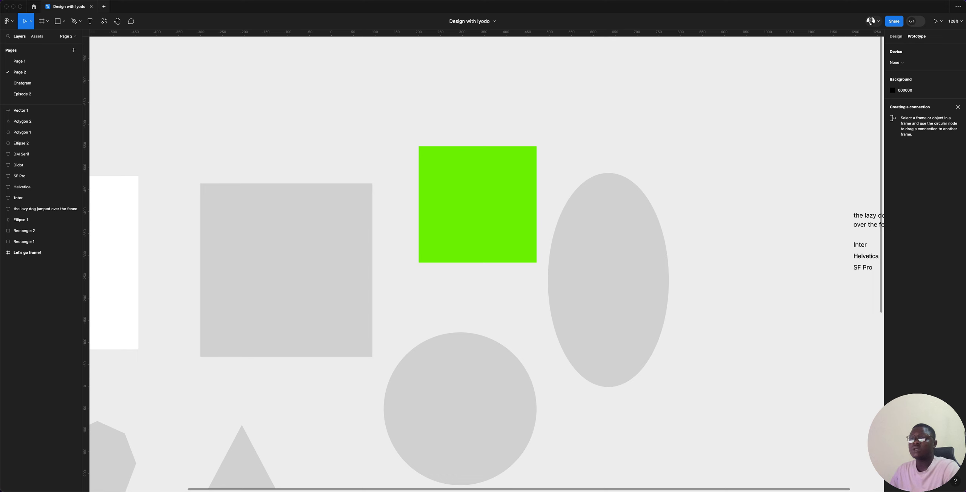
# - Try to create a new design file, and return to the existing design file
pyautogui.click(104, 7)
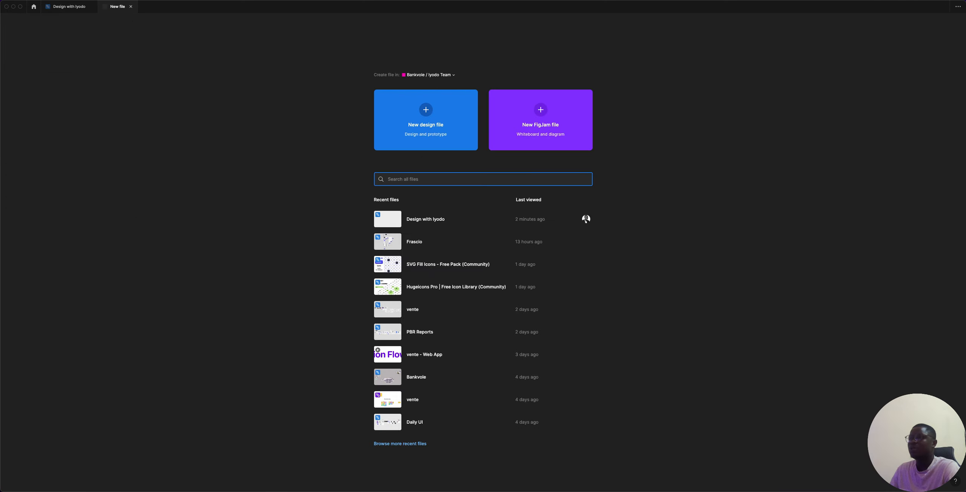
pyautogui.click(425, 120)
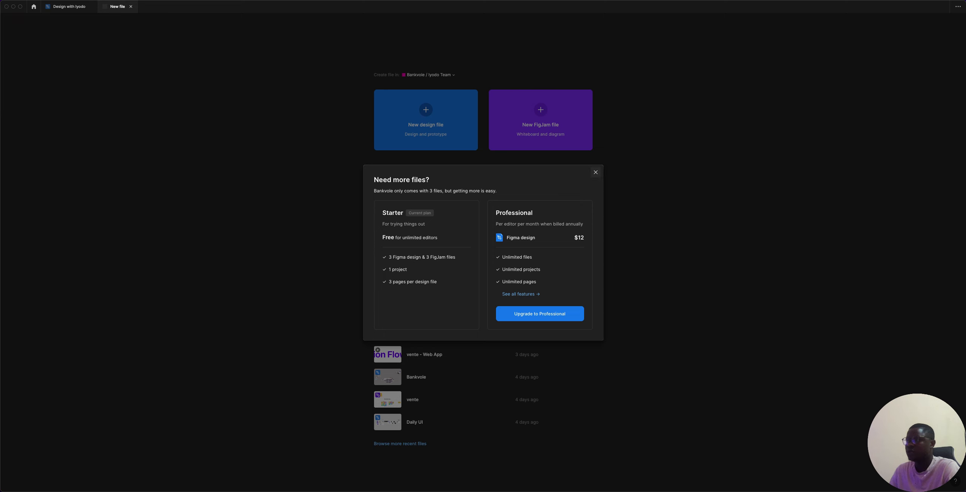
pyautogui.click(596, 172)
pyautogui.click(70, 6)
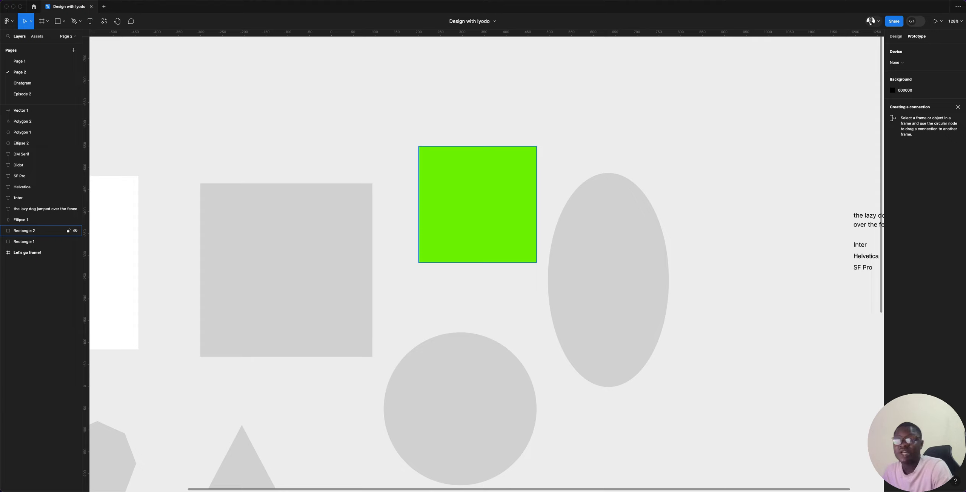
# - Select the green square and show its design properties instead of its prototype settings
pyautogui.scroll(-10, 482, 209)
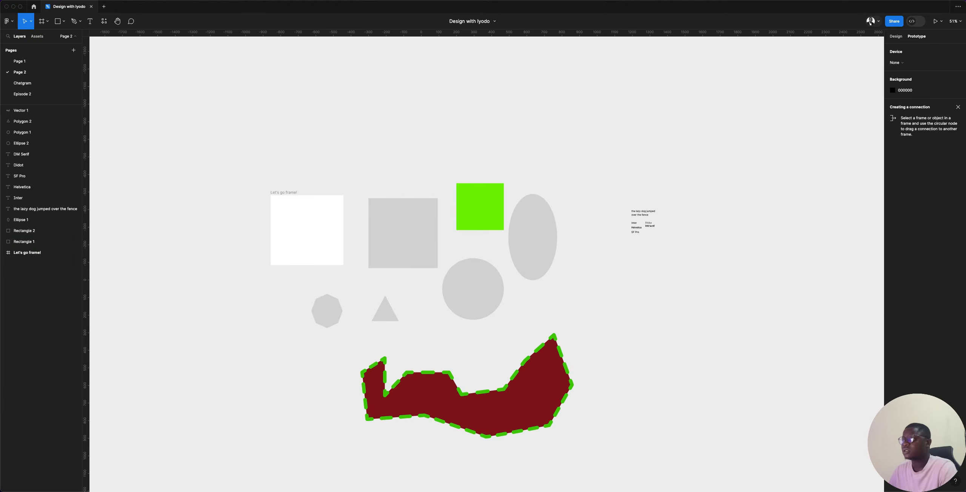
pyautogui.scroll(6, 340, 239)
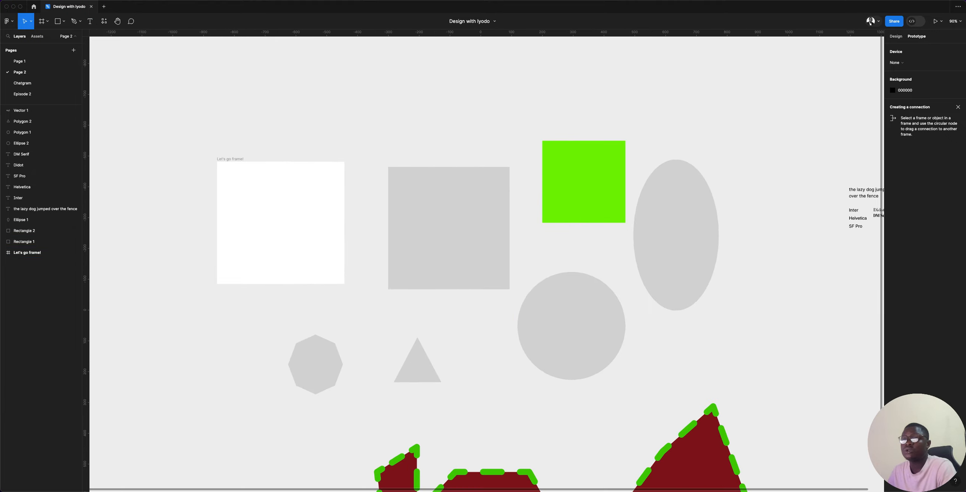
pyautogui.scroll(2, 332, 241)
pyautogui.scroll(-3, 347, 221)
pyautogui.hscroll(2, 347, 222)
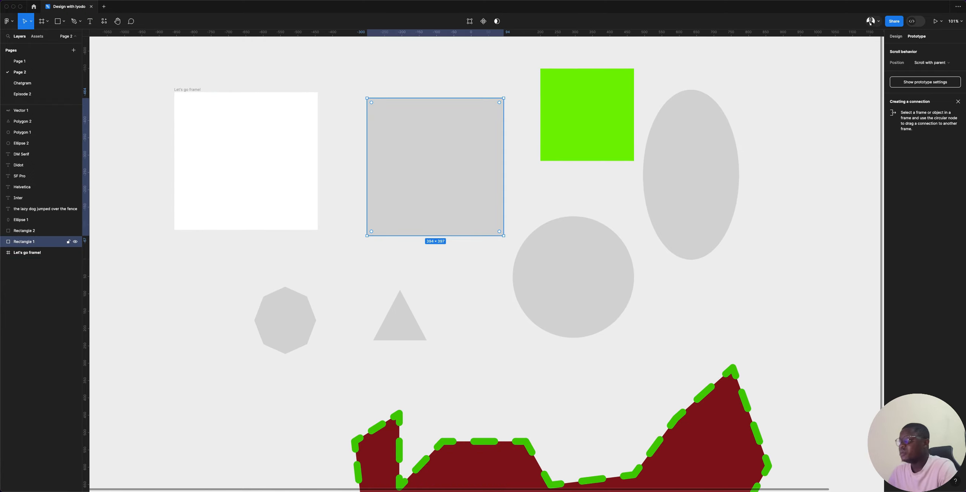
pyautogui.click(572, 112)
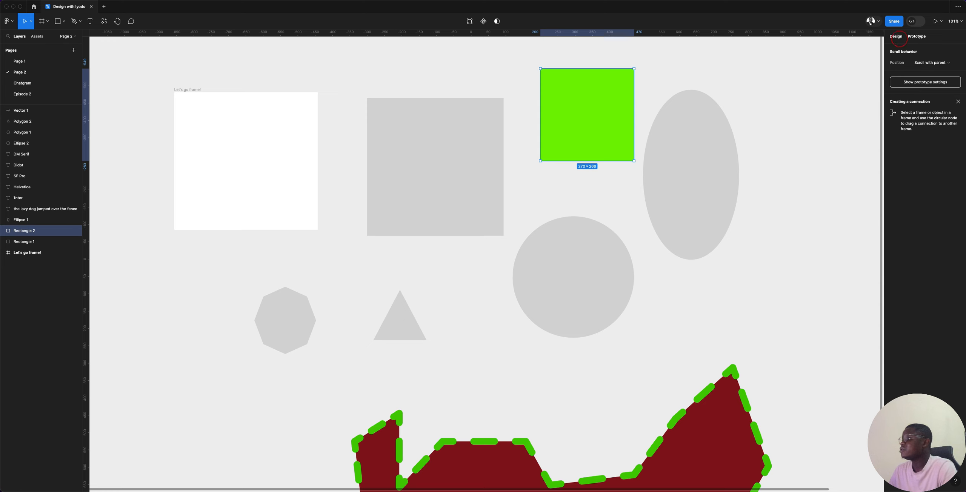
pyautogui.click(896, 36)
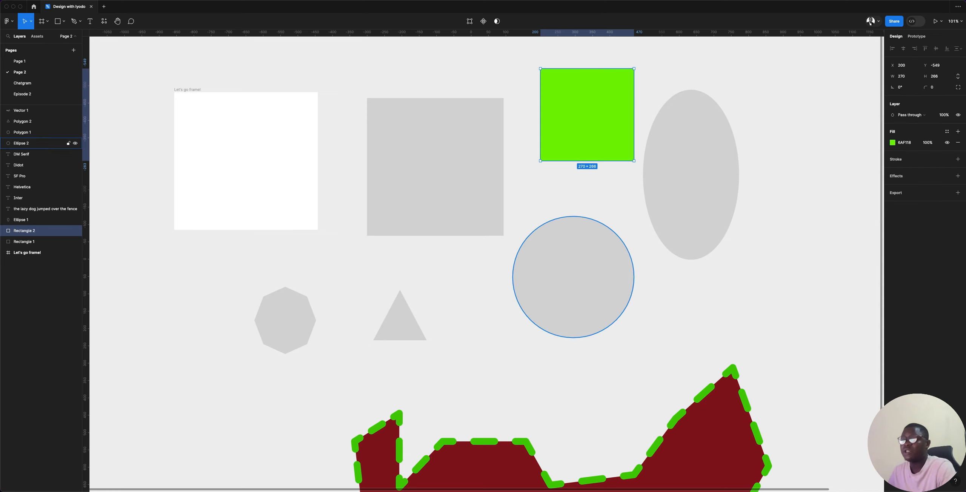
# - Move the "Let's go frame!" frame away from the shapes, up and left to about X -1742, Y -872, and deselect it
pyautogui.scroll(-5, 524, 250)
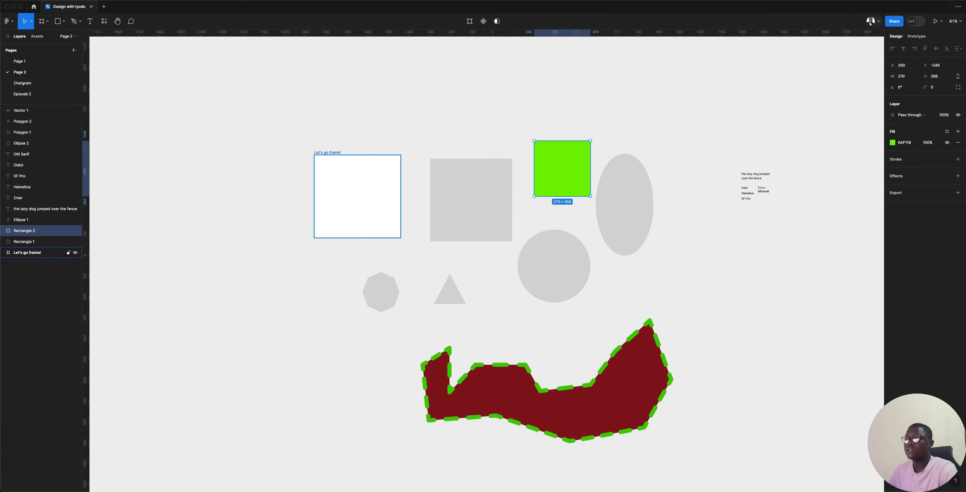
pyautogui.moveTo(358, 200)
pyautogui.mouseDown()
pyautogui.moveTo(294, 169)
pyautogui.moveTo(220, 169)
pyautogui.moveTo(173, 119)
pyautogui.mouseUp()
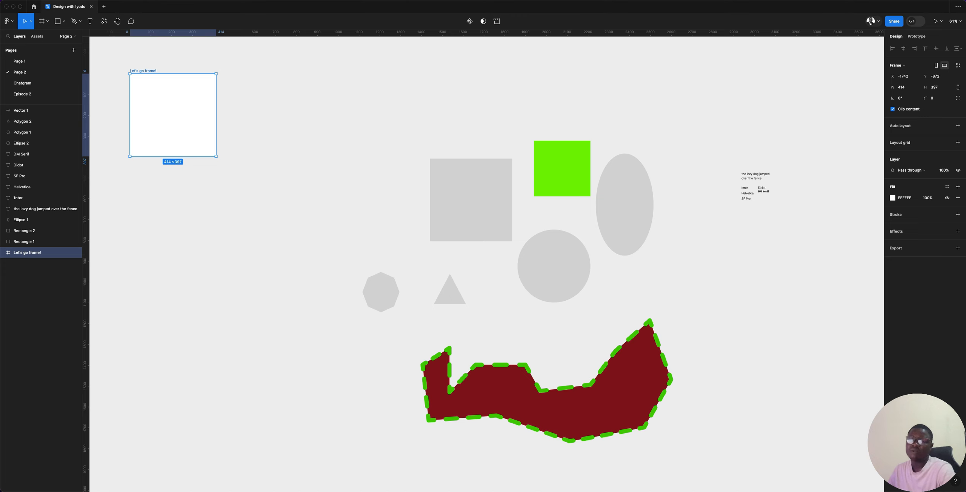
pyautogui.click(312, 114)
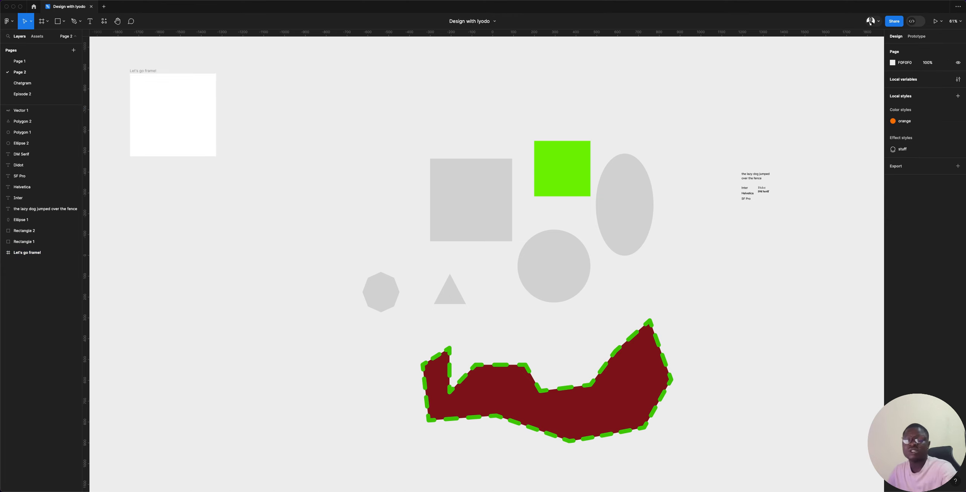
# - Add the text "Text input" in the empty area between the white frame and the large grey square
pyautogui.press('t')
pyautogui.click(298, 131)
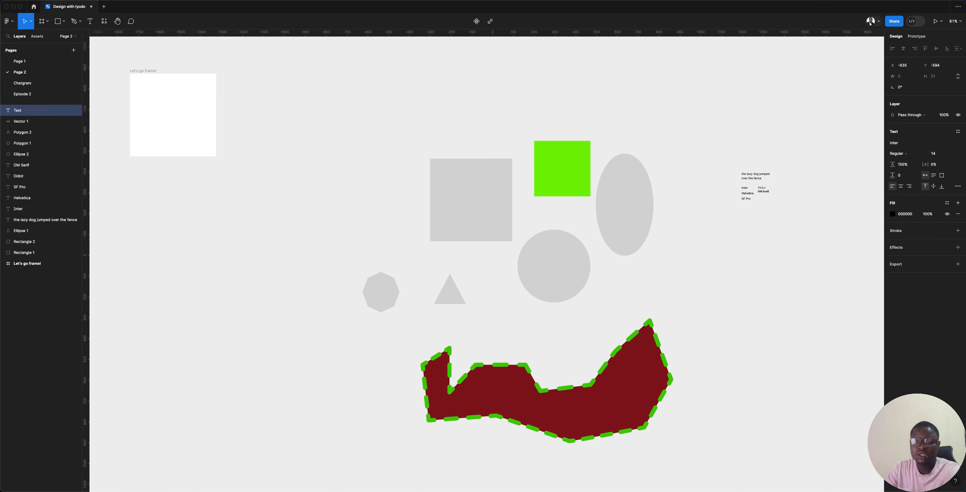
pyautogui.write('Text i')
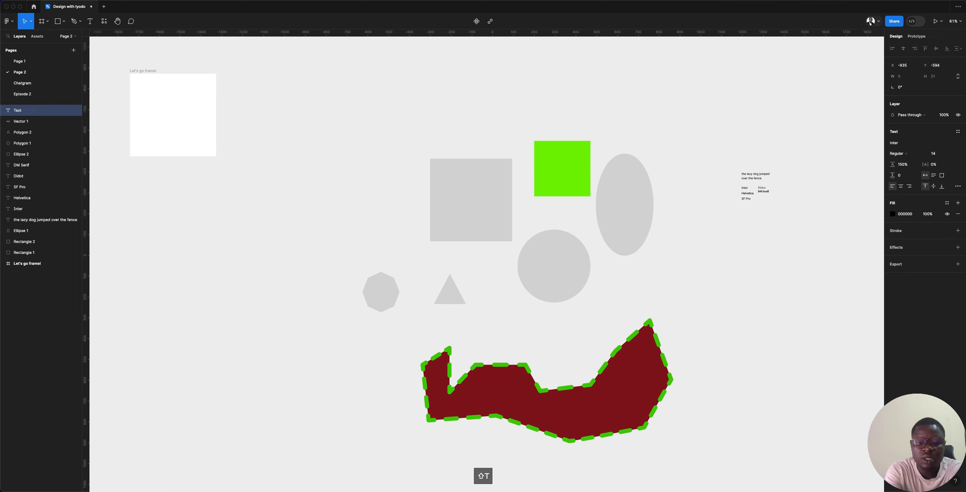
pyautogui.write('nput')
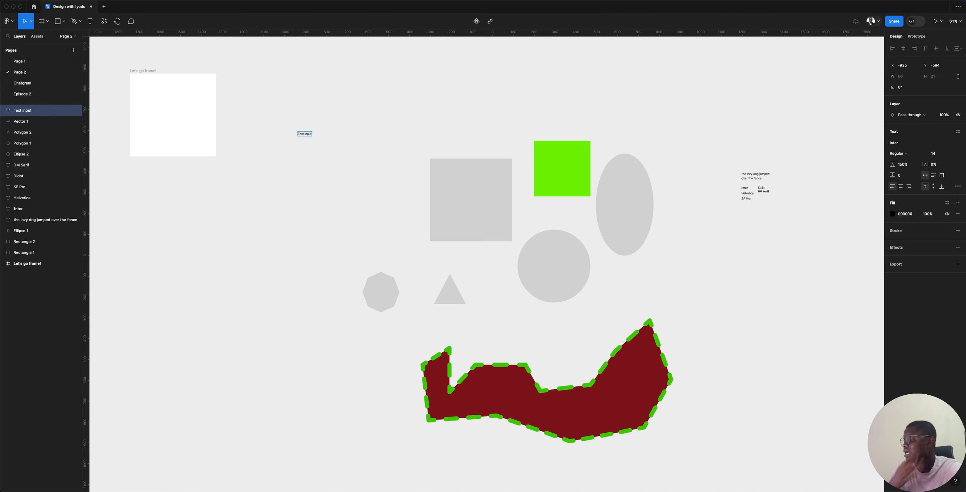
# - Finish editing the "Text input" text and wrap it in an auto layout frame
pyautogui.press('Escape')
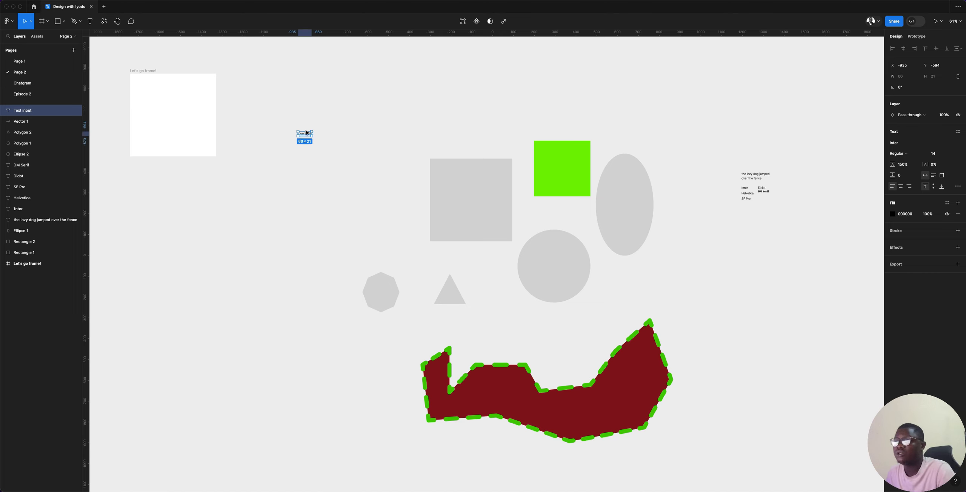
pyautogui.scroll(5, 312, 146)
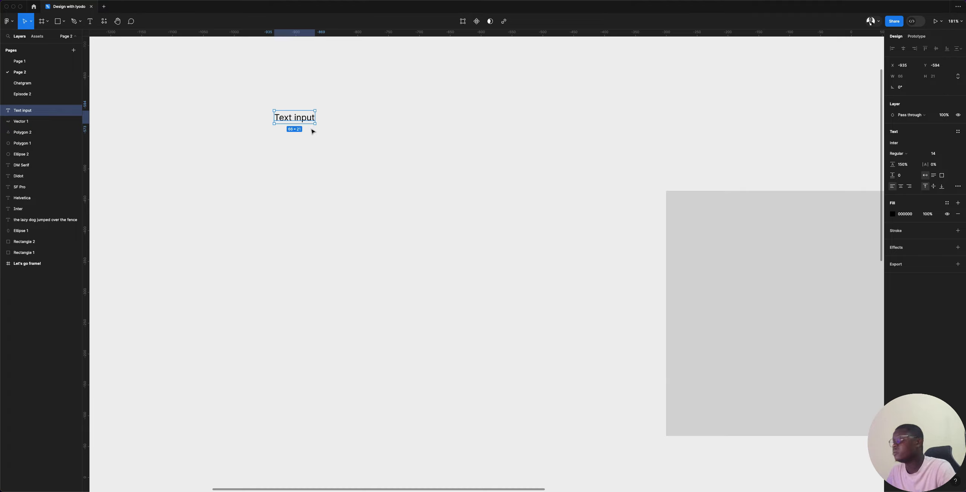
pyautogui.scroll(-2, 312, 129)
pyautogui.scroll(-2, 310, 128)
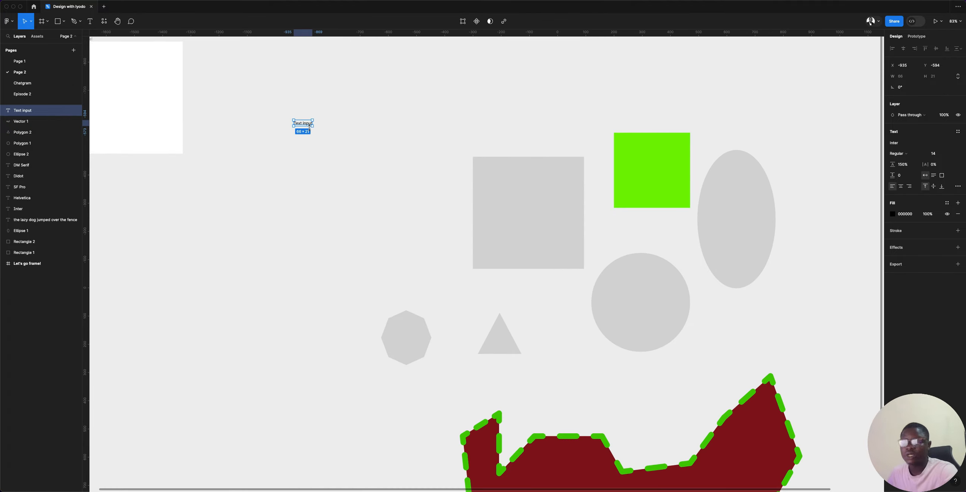
pyautogui.hotkey('shift', 'a')
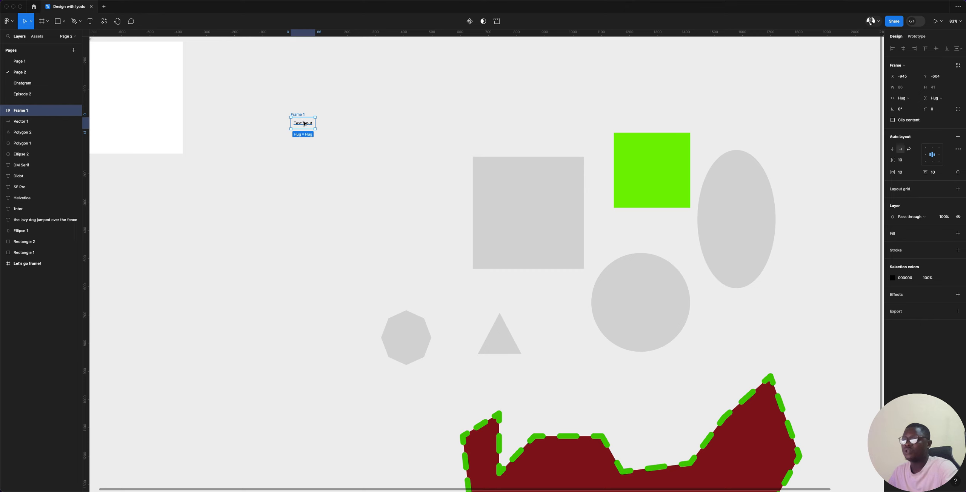
# - Widen the auto layout frame to about 351 and align its text to the left centre
pyautogui.moveTo(314, 129); pyautogui.dragTo(428, 127)
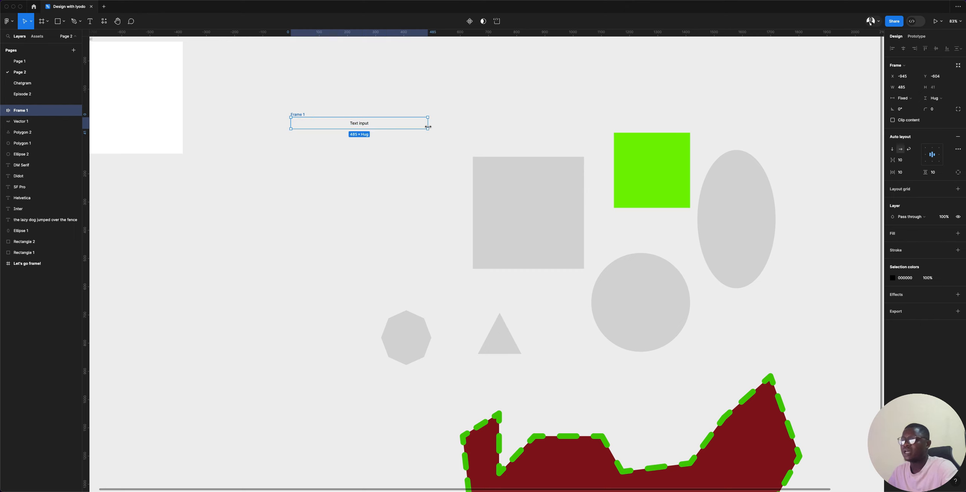
pyautogui.click(927, 156)
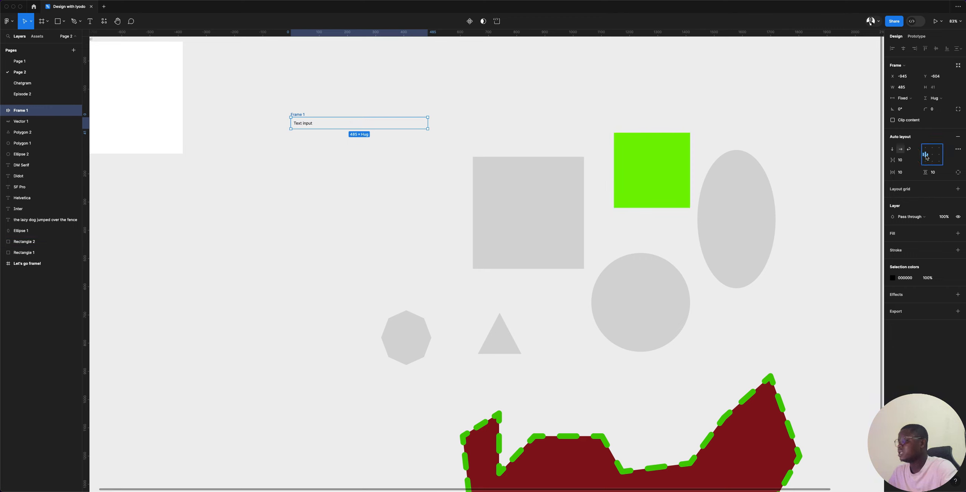
pyautogui.moveTo(428, 123); pyautogui.dragTo(390, 123)
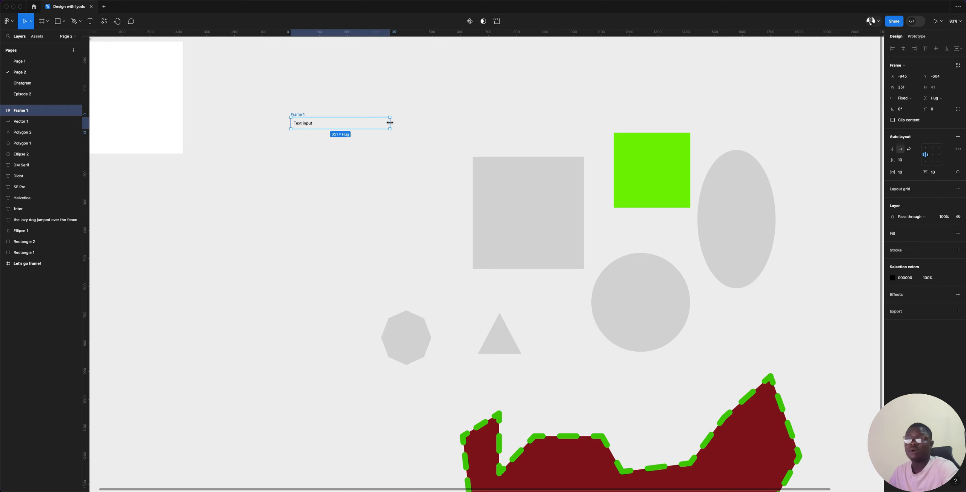
# - Replace the text inside the auto layout frame with "Full name"
pyautogui.doubleClick(308, 123)
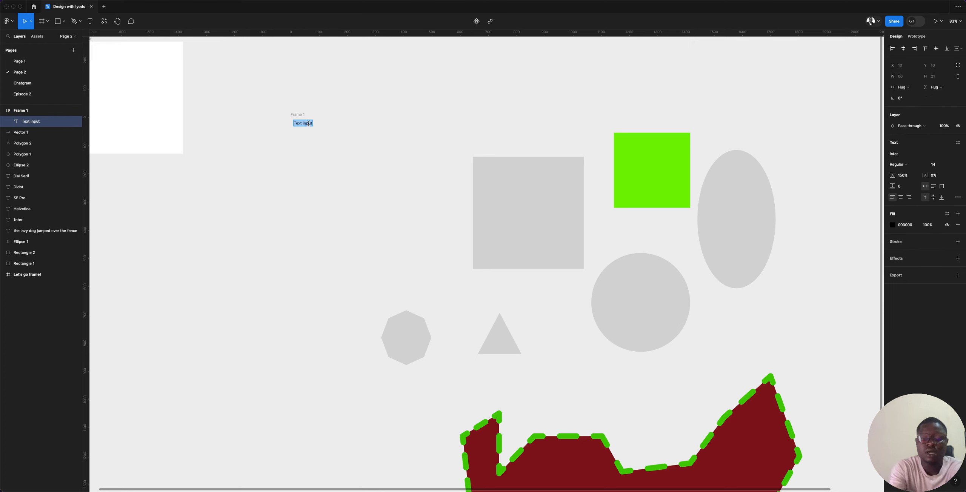
pyautogui.write('Fullname')
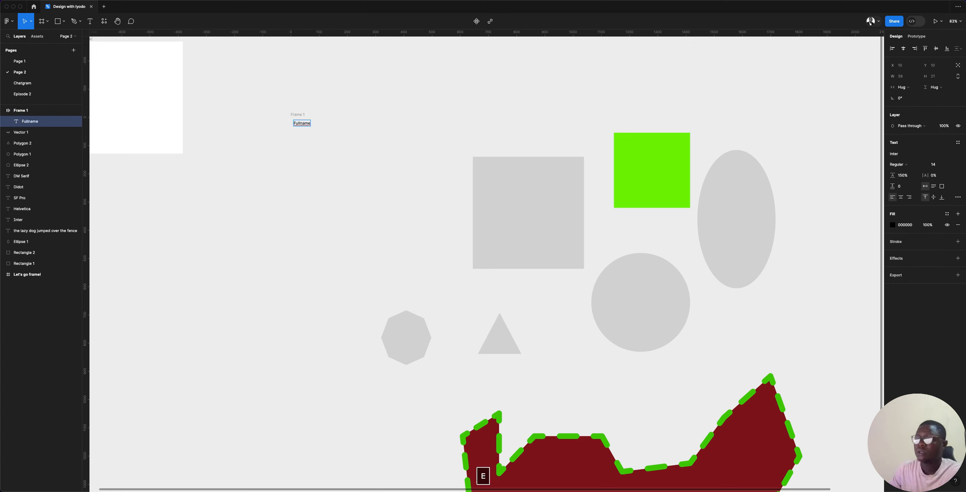
pyautogui.press('Left')
pyautogui.press('Left')
pyautogui.press('Left')
pyautogui.press('Left')
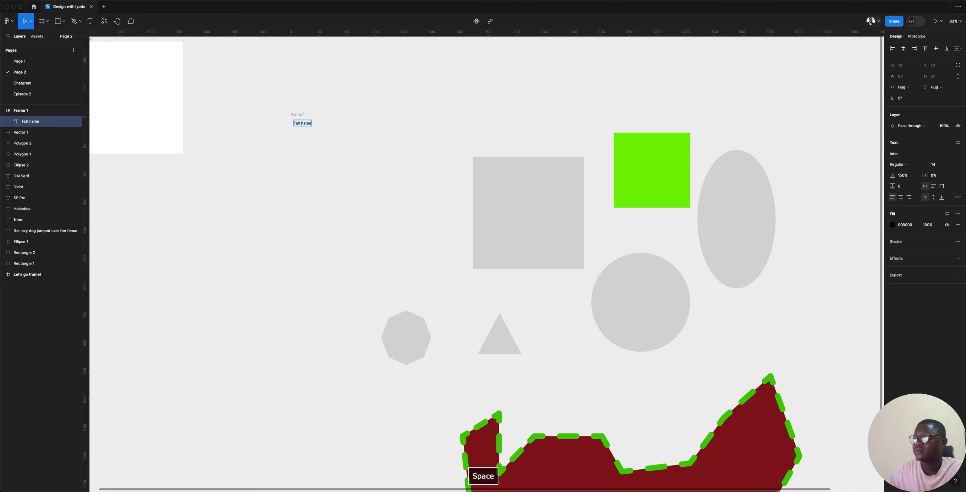
# - Add a black (000000) inside stroke of weight 1 to the "Full name" frame and deselect it
pyautogui.click(298, 113)
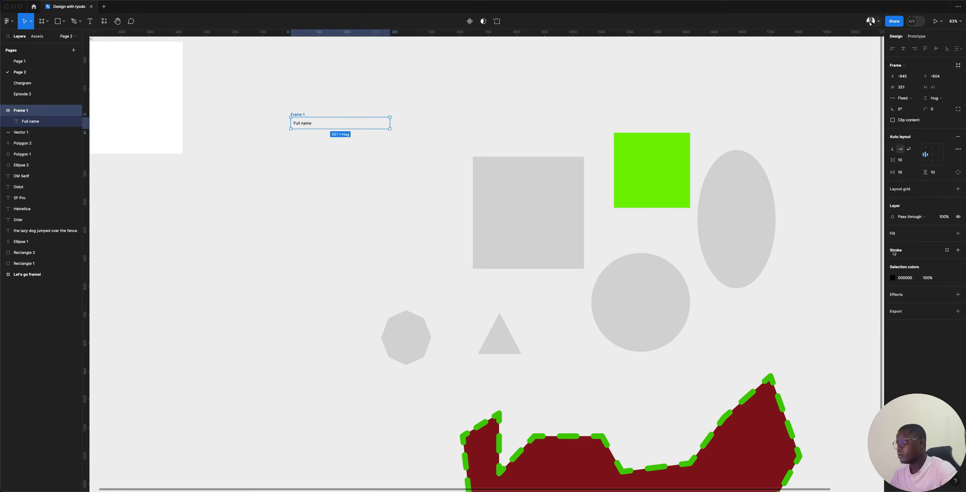
pyautogui.click(958, 251)
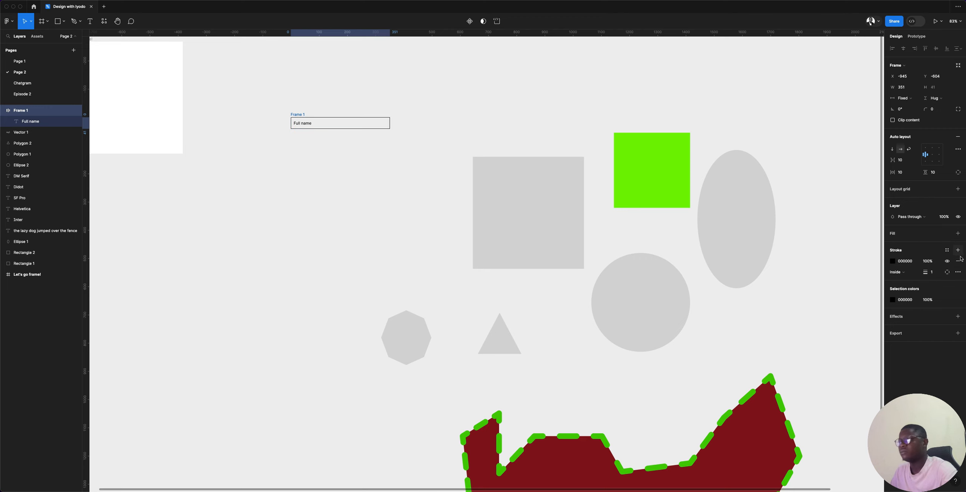
pyautogui.click(351, 157)
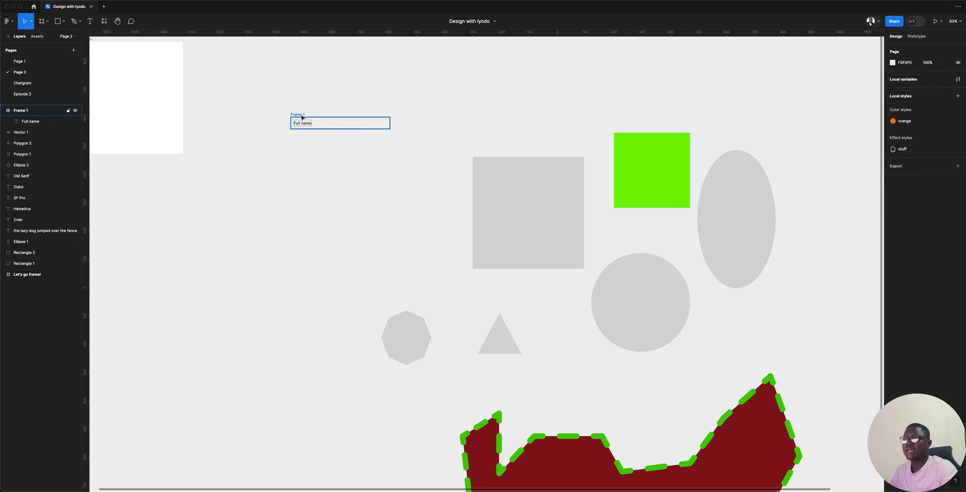
# - Set the "Full name" frame's vertical padding to 12 and deselect it
pyautogui.click(385, 123)
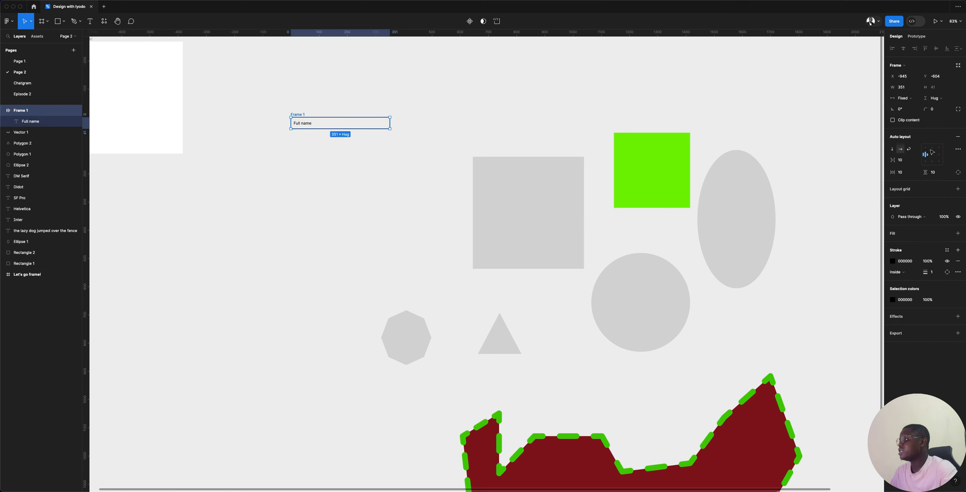
pyautogui.click(938, 174)
pyautogui.write('12')
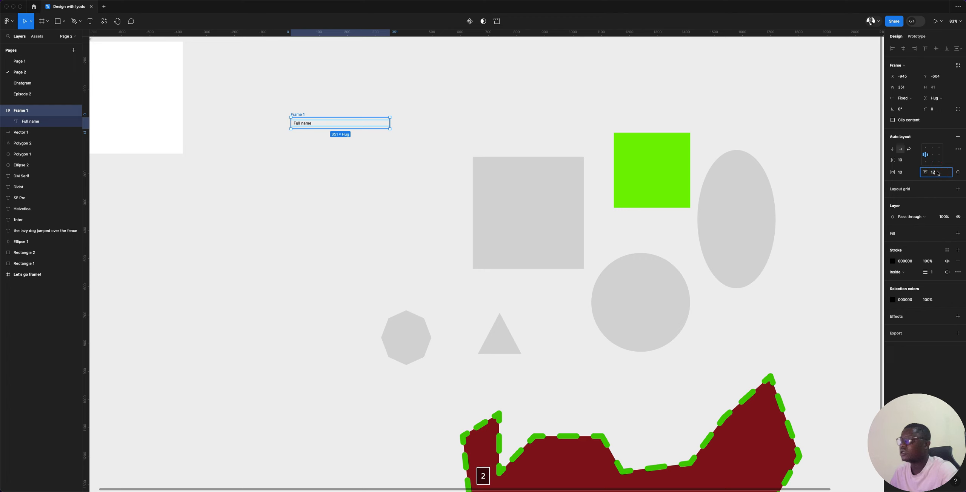
pyautogui.press('Tab')
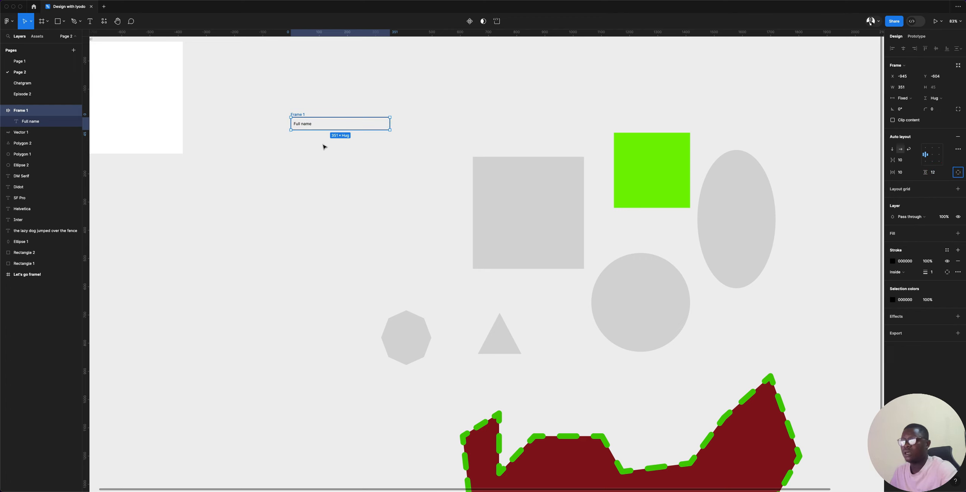
pyautogui.click(385, 133)
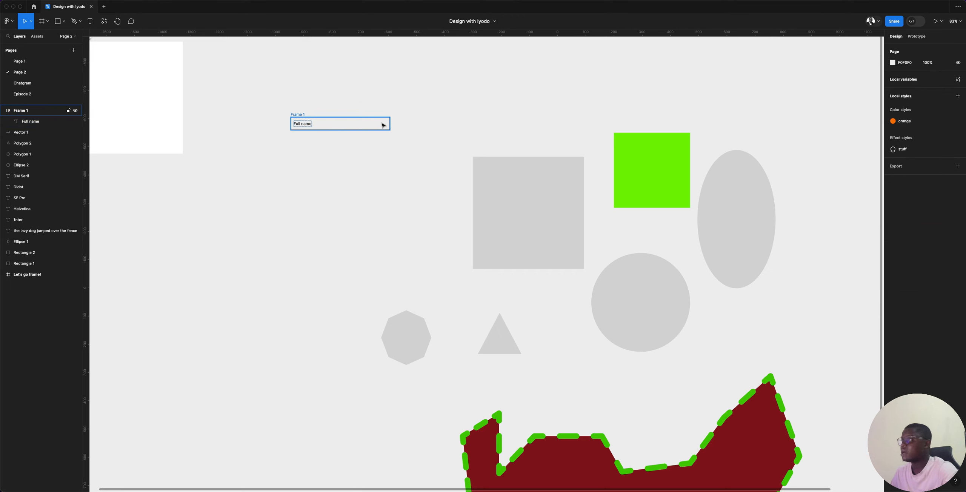
# - Set the "Full name" frame's corner radius to 4 and give it a white (FFFFFF) fill
pyautogui.click(383, 125)
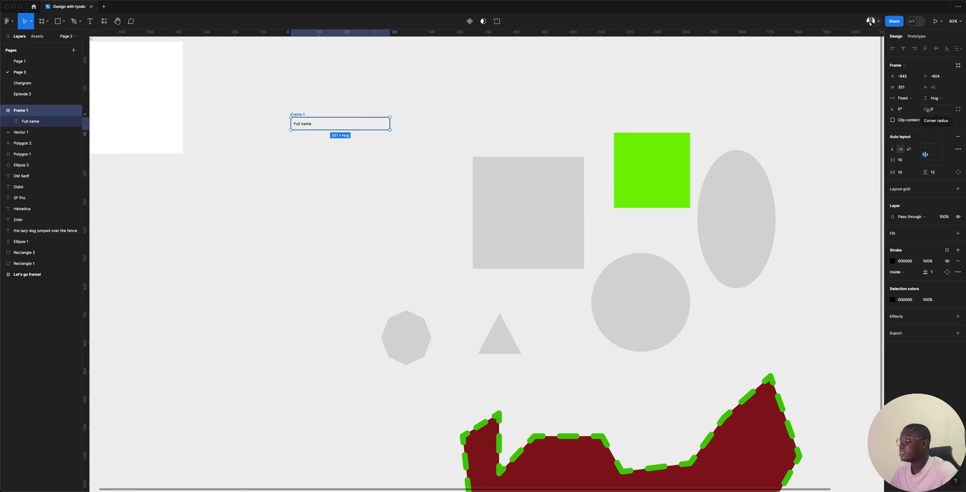
pyautogui.click(940, 113)
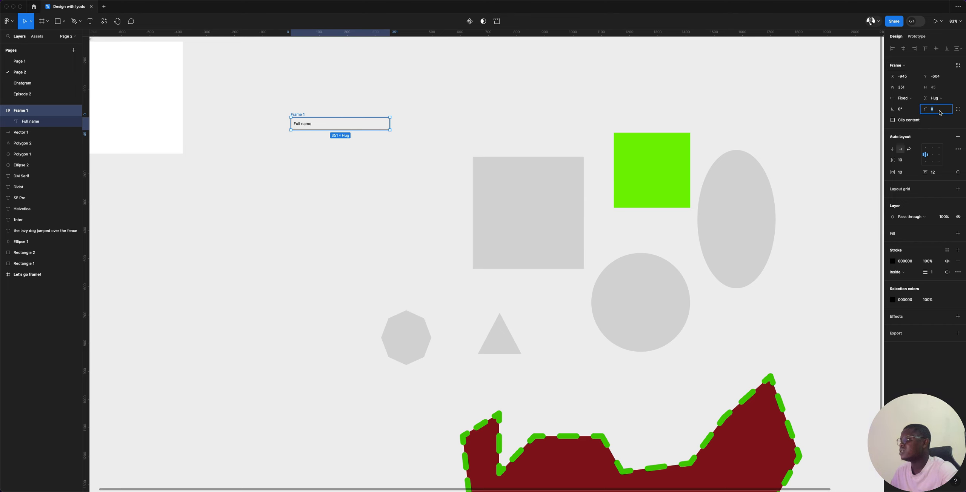
pyautogui.write('4')
pyautogui.press('Tab')
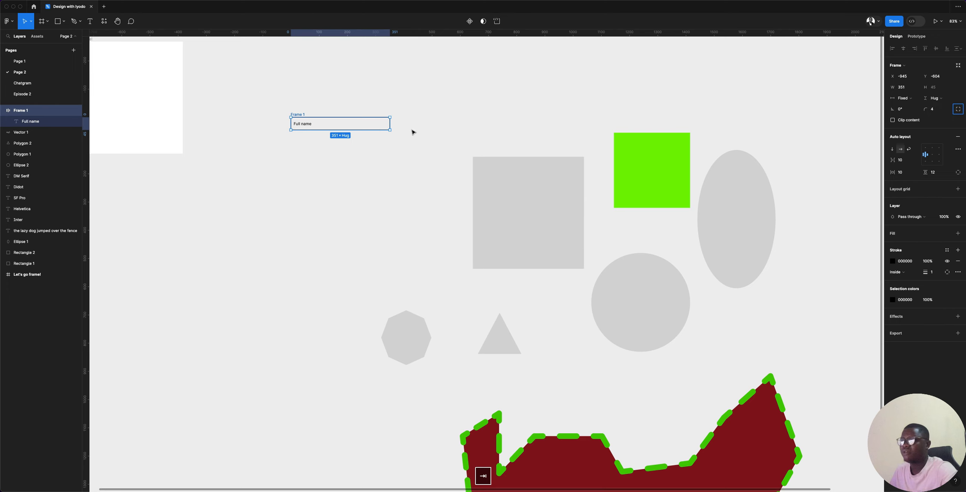
pyautogui.scroll(10, 325, 120)
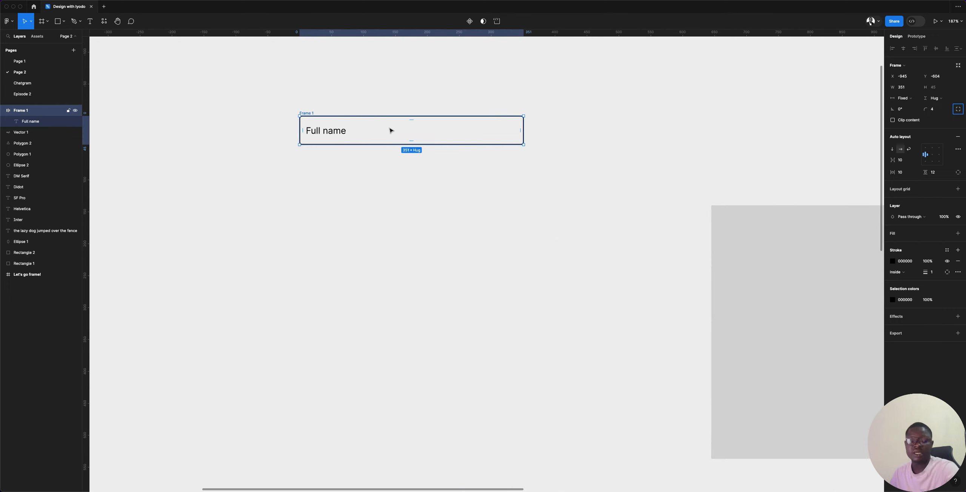
pyautogui.click(958, 234)
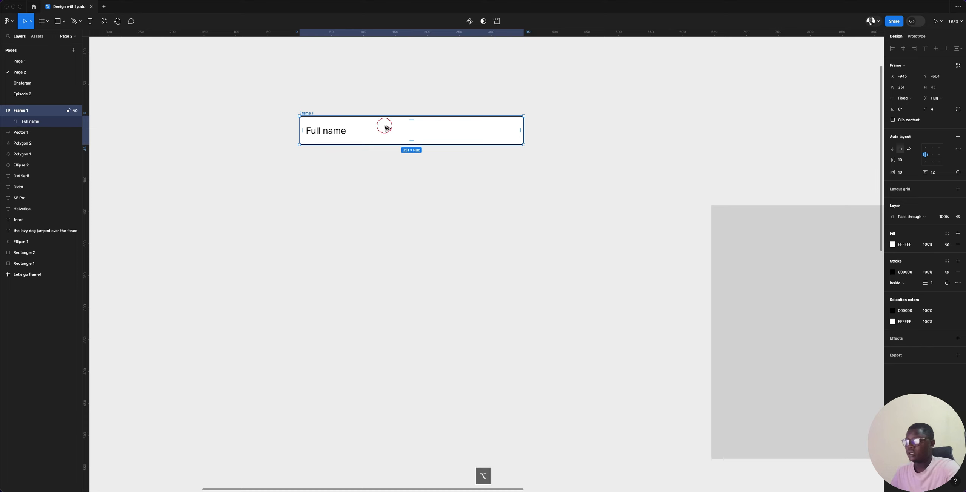
# - Duplicate the "Full name" field about 10 px below the original and change the copy's text to "Email Address"
pyautogui.moveTo(385, 126); pyautogui.dragTo(387, 163)
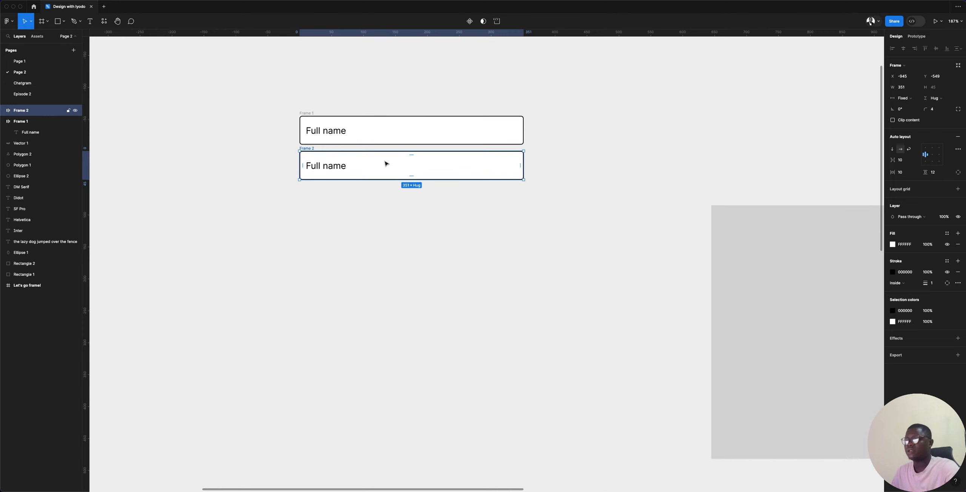
pyautogui.doubleClick(333, 165)
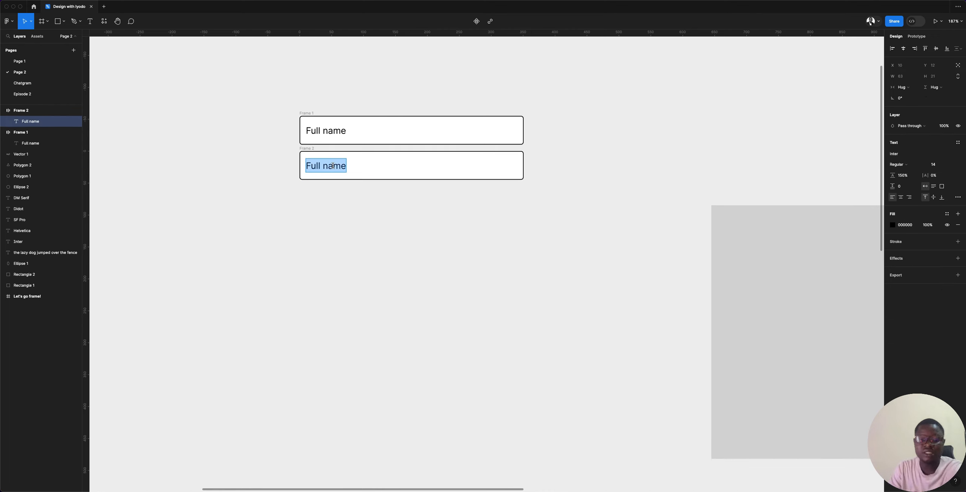
pyautogui.write('Email')
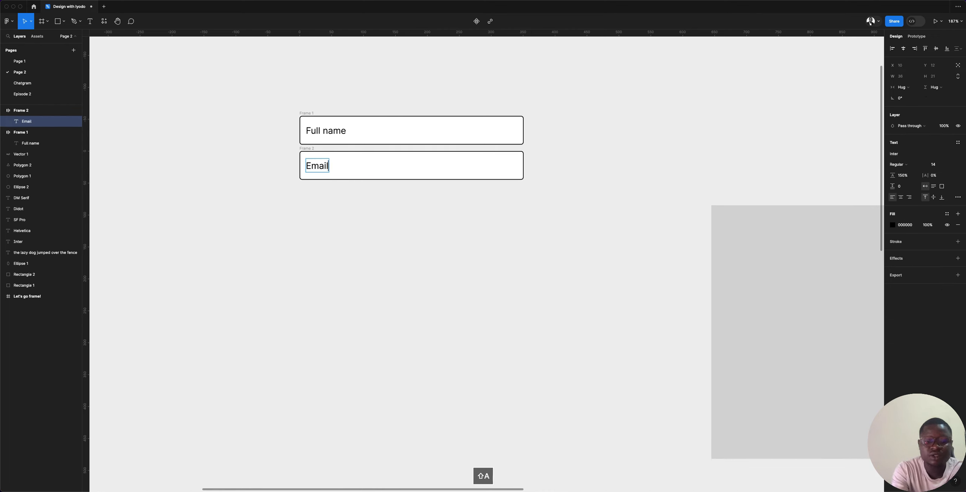
pyautogui.write(' Address')
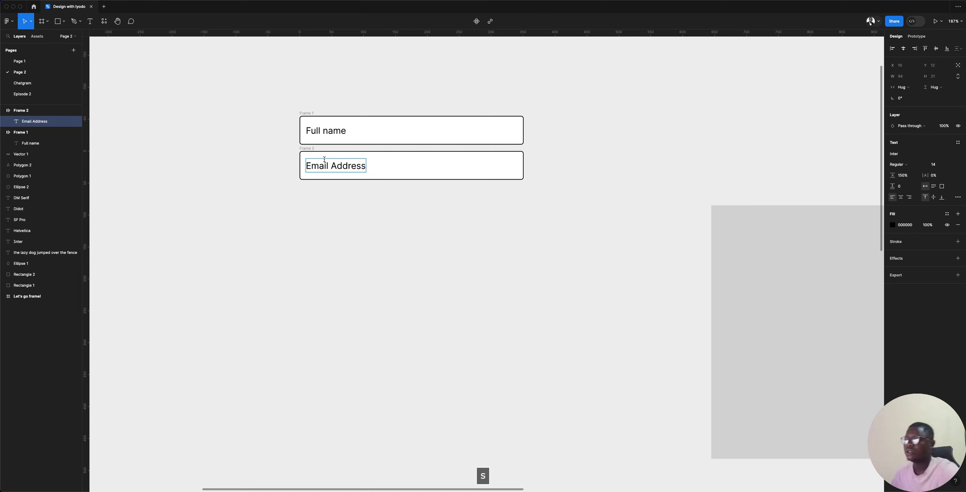
pyautogui.click(402, 175)
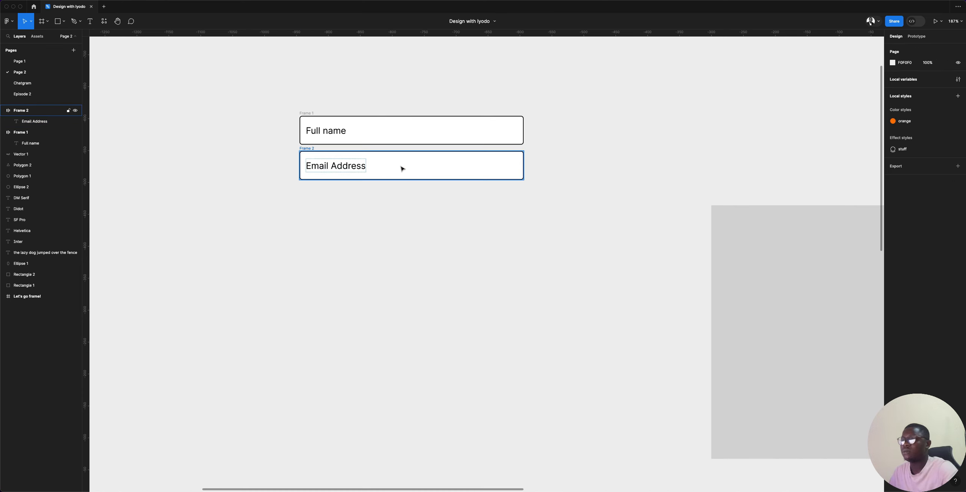
# - Duplicate the "Email Address" field eight times downward at equal spacing of about 10 px to make a column of ten fields
pyautogui.click(402, 168)
pyautogui.moveTo(401, 167); pyautogui.dragTo(402, 200)
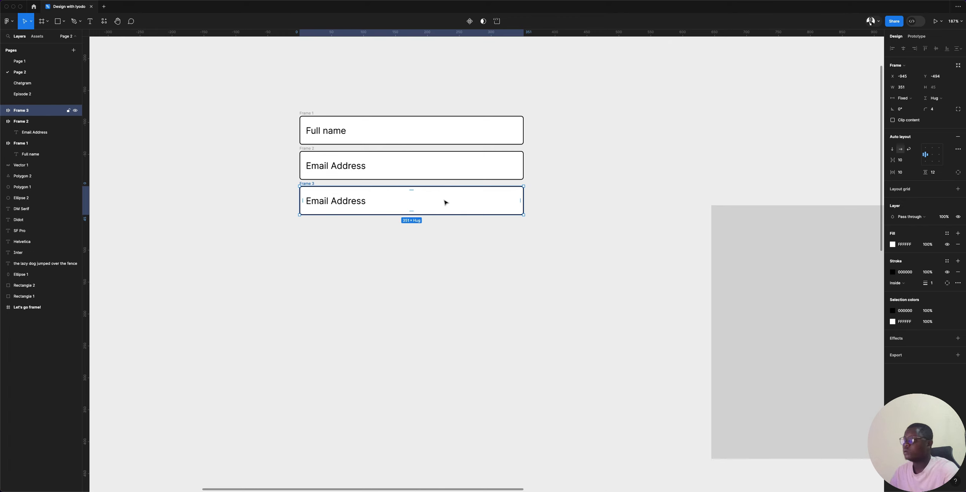
pyautogui.press('super+d')
pyautogui.press('super+d')
pyautogui.press('super+d')
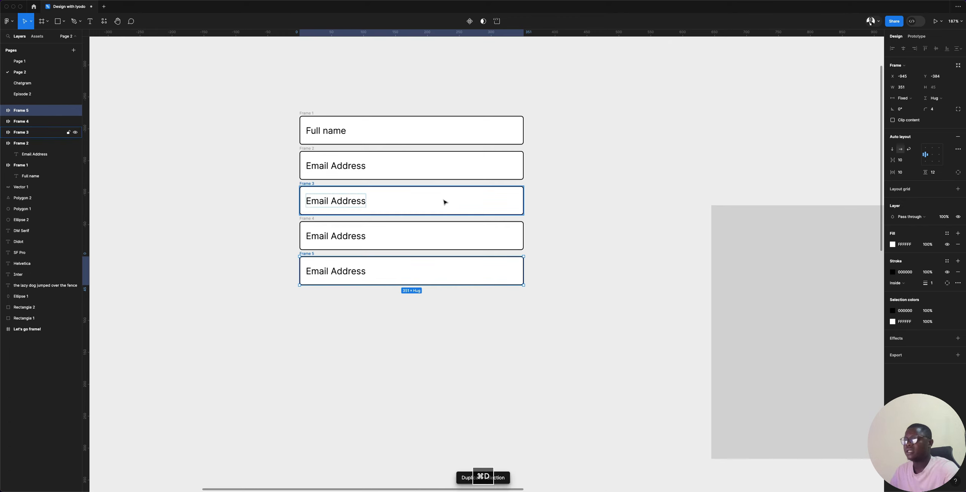
pyautogui.press('super+d')
pyautogui.press('super+d')
pyautogui.press('super+d')
pyautogui.press('super+d')
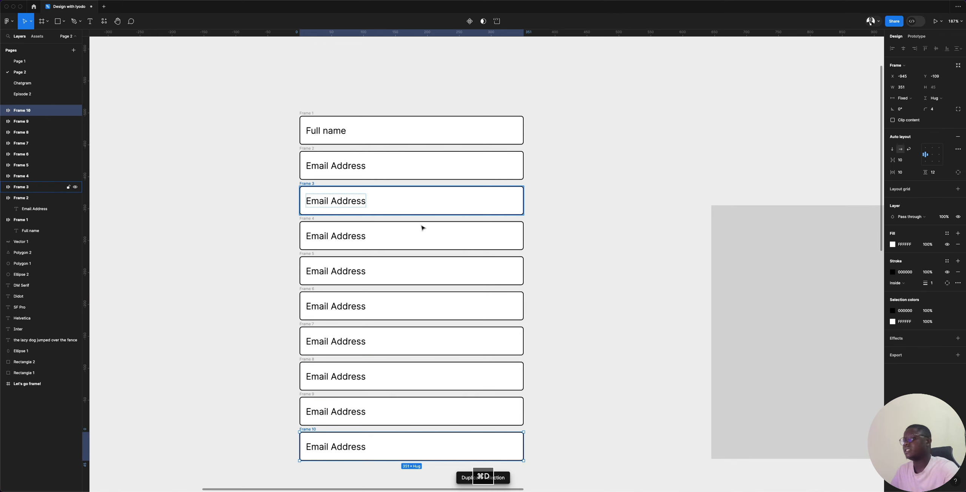
# - Change the text of the third field in the column to "Phone Number"
pyautogui.doubleClick(329, 201)
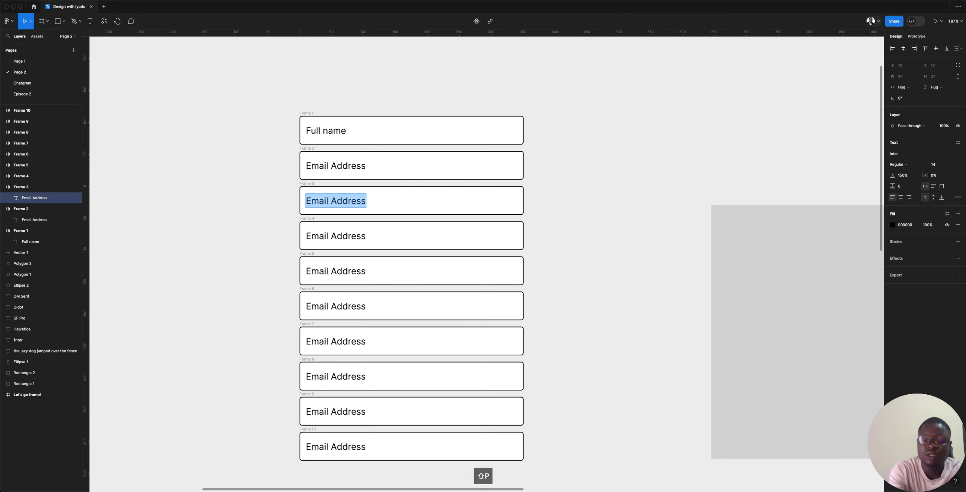
pyautogui.write('Pj\\\\')
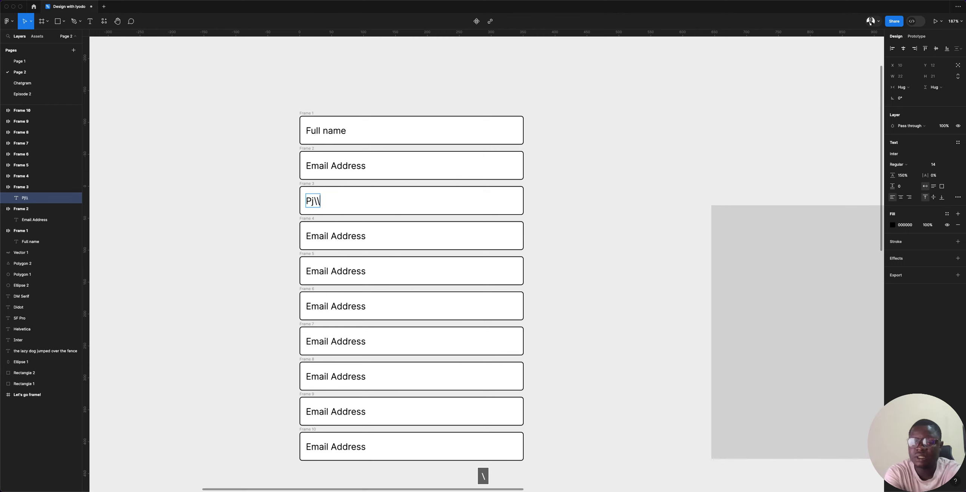
pyautogui.press('BackSpace')
pyautogui.press('BackSpace')
pyautogui.press('BackSpace')
pyautogui.write('hone Numbr')
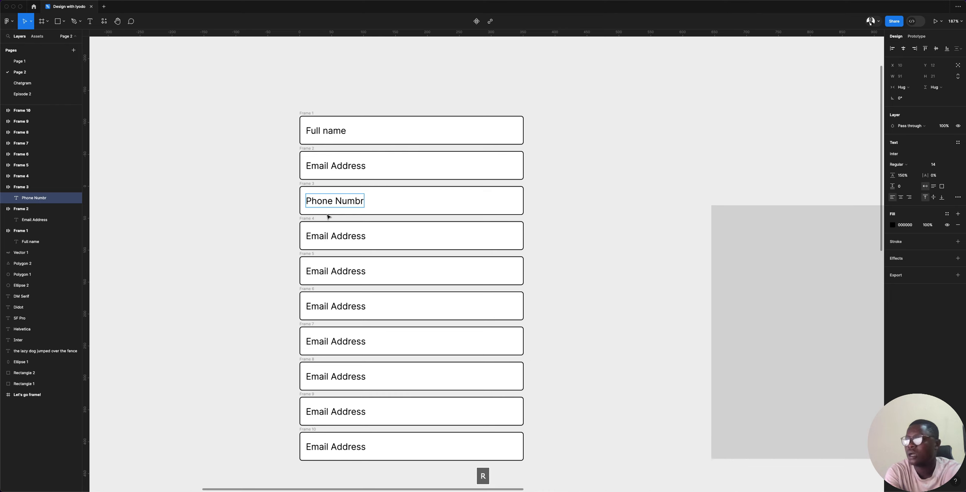
pyautogui.hotkey('alt', 'shift', 'Left')
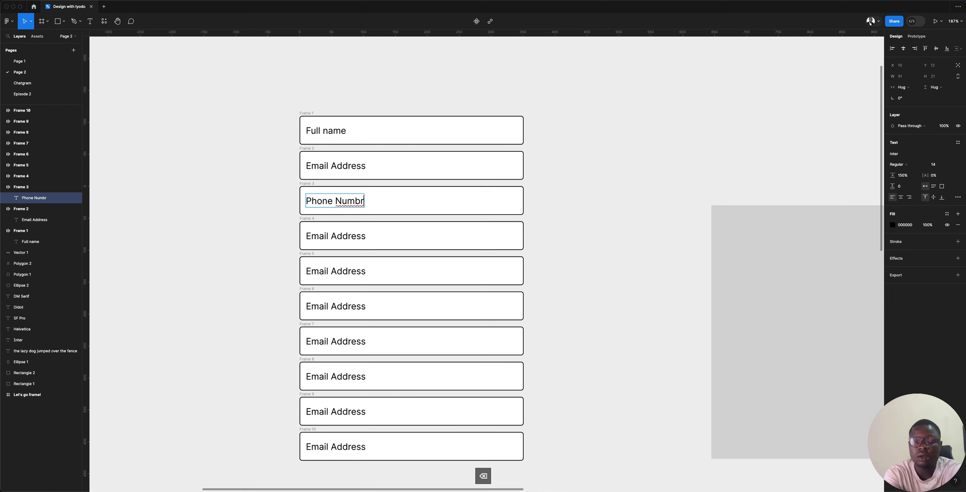
pyautogui.write('Number')
# - Change the text of the fourth field in the column to "Password" and the fifth field to "Age"
pyautogui.doubleClick(325, 237)
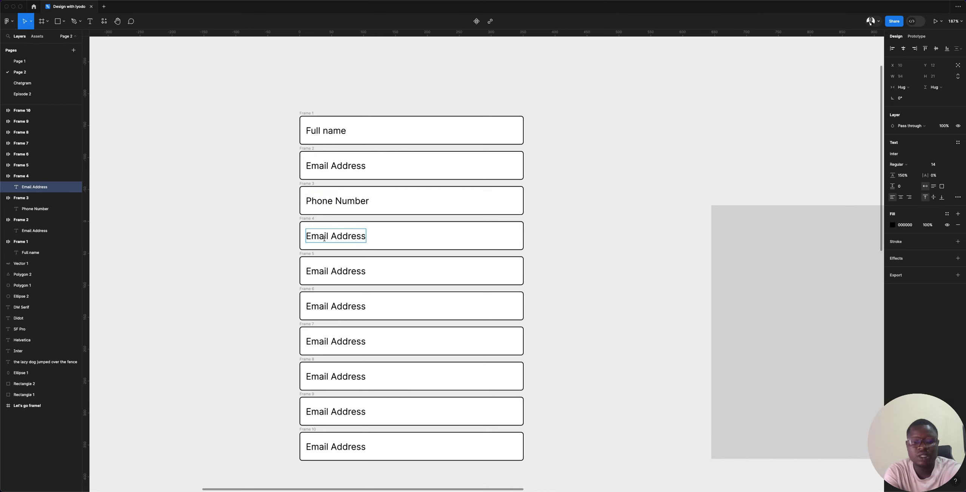
pyautogui.press('super+a')
pyautogui.write('Password')
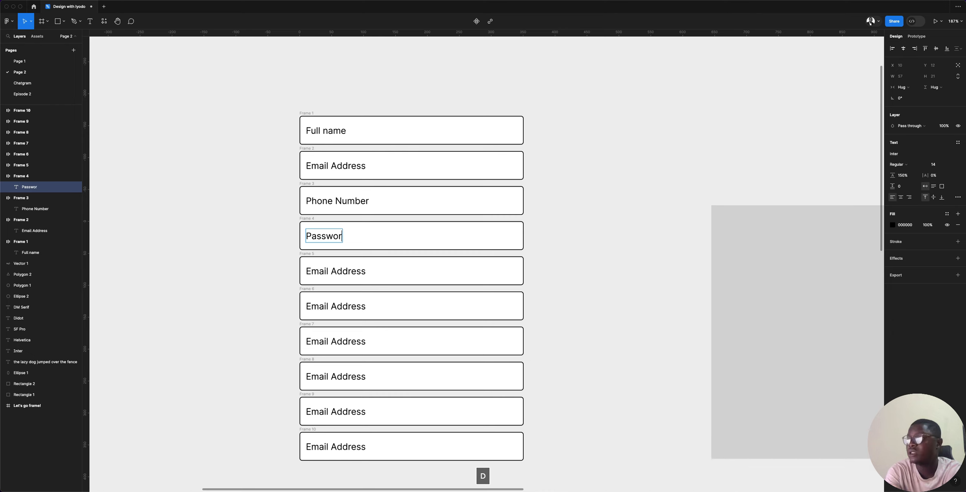
pyautogui.doubleClick(339, 271)
pyautogui.press('super+a')
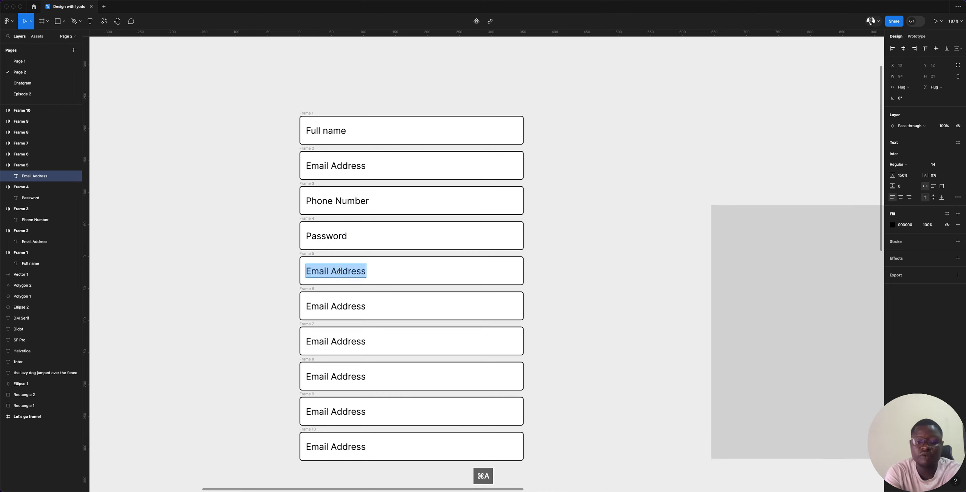
pyautogui.write('Age')
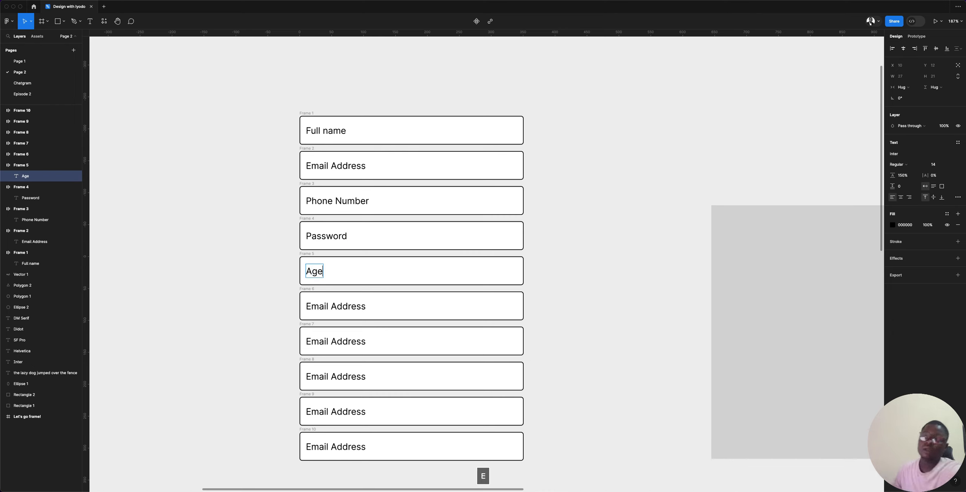
pyautogui.press('Escape')
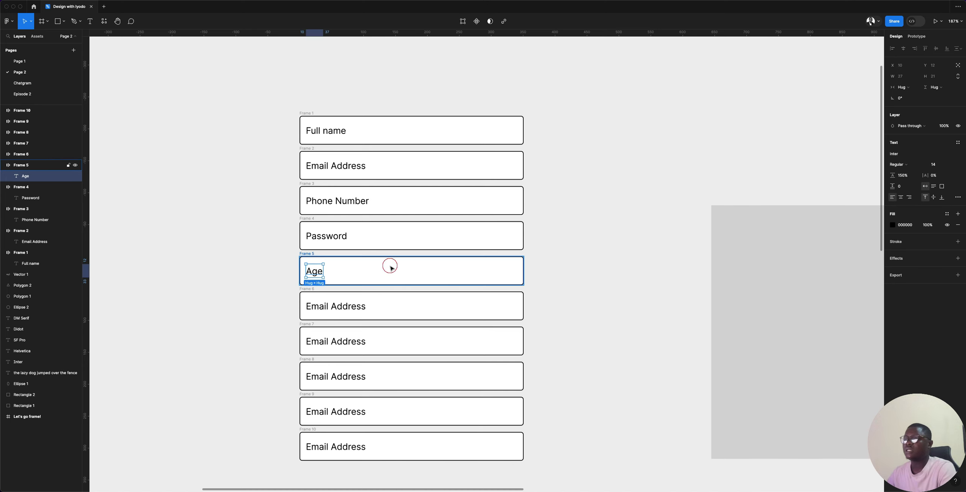
# - Delete the five leftover "Email Address" fields below the "Age" field
pyautogui.press('Escape')
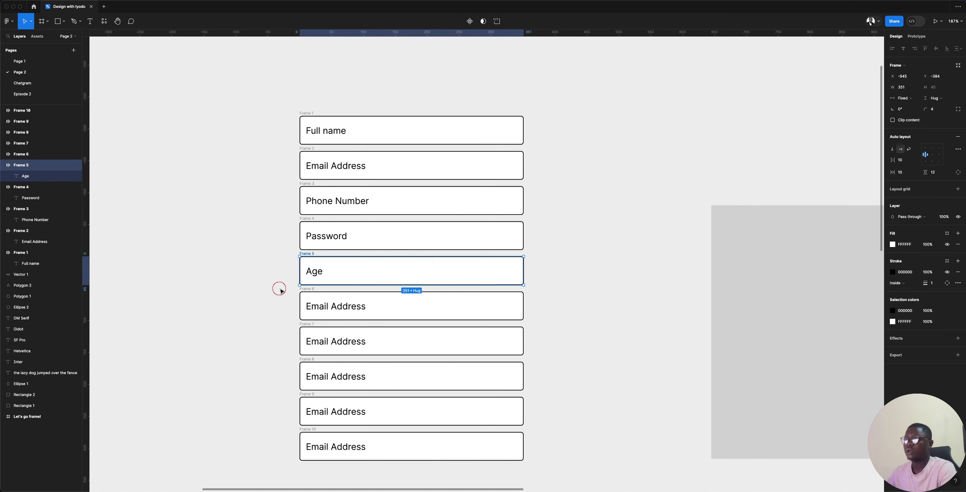
pyautogui.moveTo(279, 289); pyautogui.dragTo(535, 486)
pyautogui.press('BackSpace')
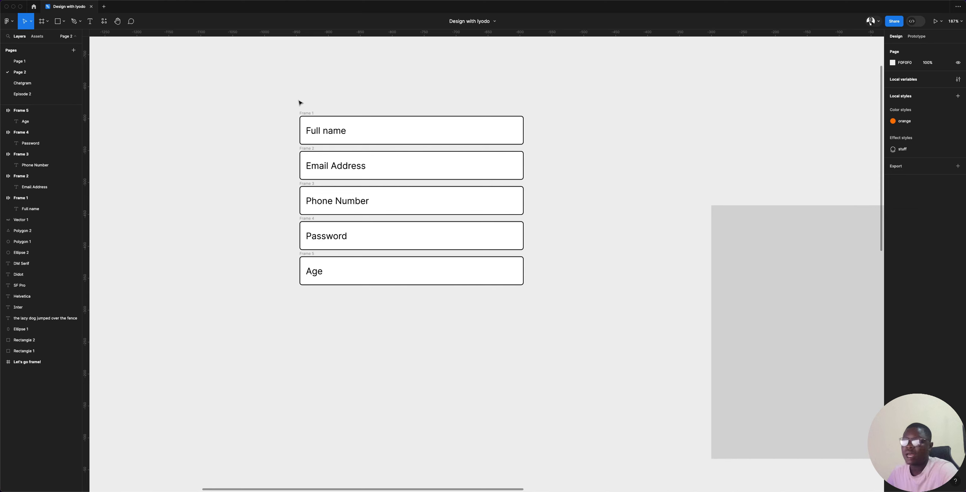
# - Draw a frame about 413 × 413 around the five fields and set its corner radius to 16
pyautogui.press('f')
pyautogui.moveTo(281, 87); pyautogui.dragTo(545, 351)
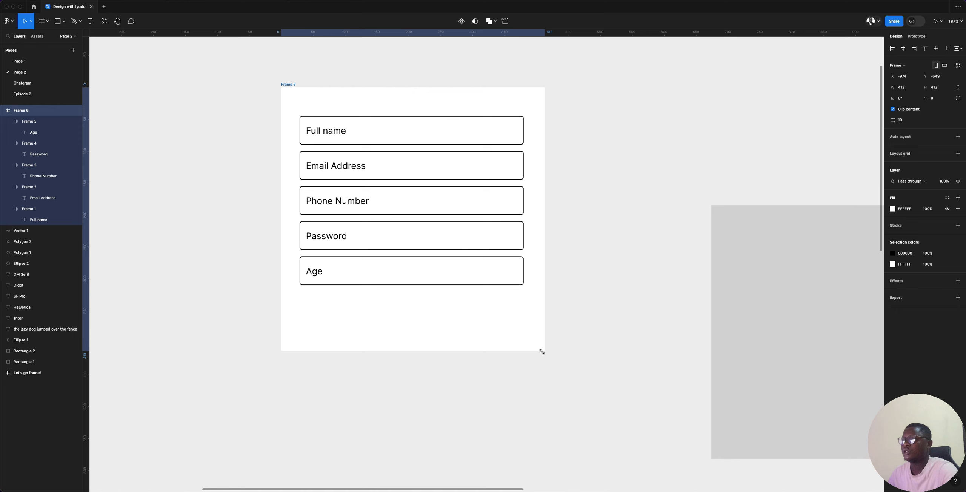
pyautogui.click(540, 101)
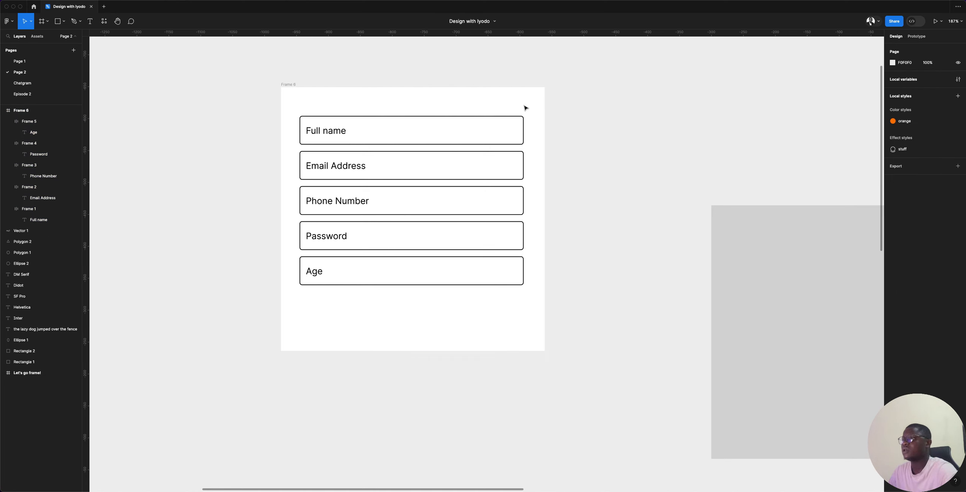
pyautogui.click(290, 84)
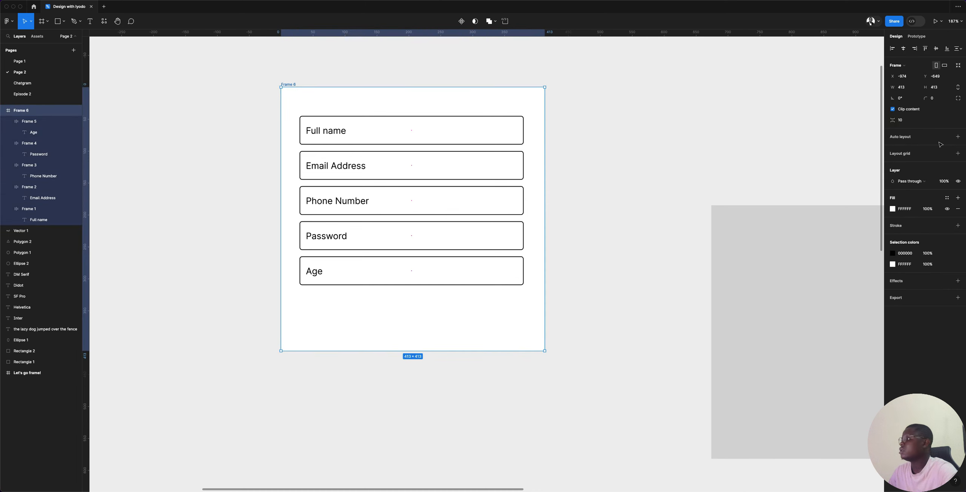
pyautogui.click(933, 99)
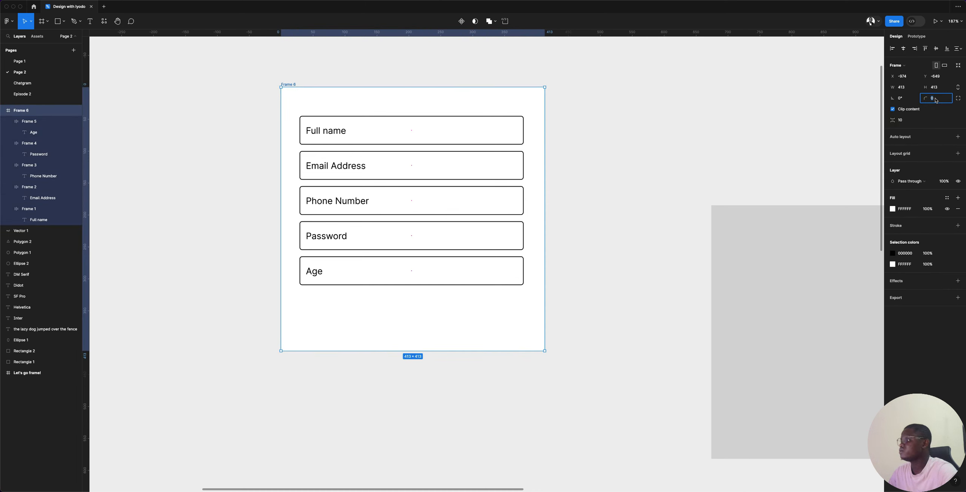
pyautogui.write('16')
pyautogui.press('Tab')
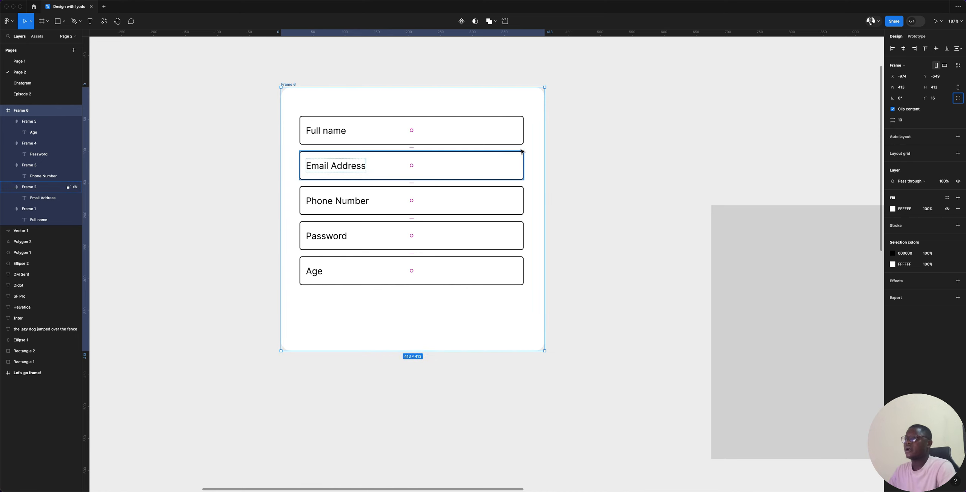
# - Align the "Full name" field to the left edge of the surrounding frame, and finish by centering it horizontally
pyautogui.click(496, 132)
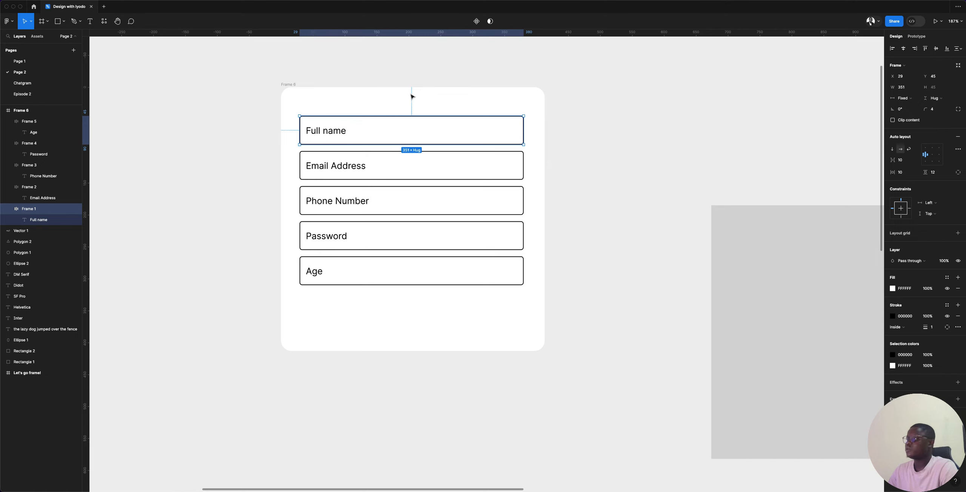
pyautogui.click(893, 48)
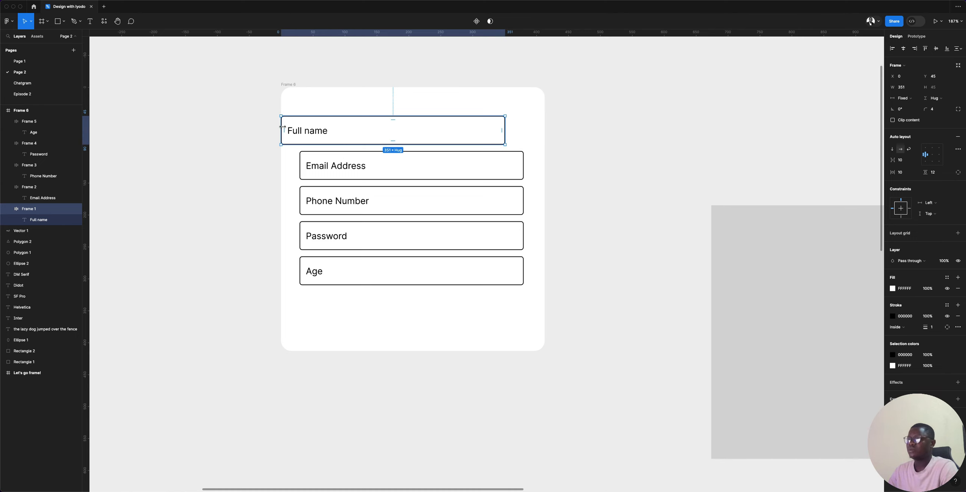
pyautogui.click(904, 48)
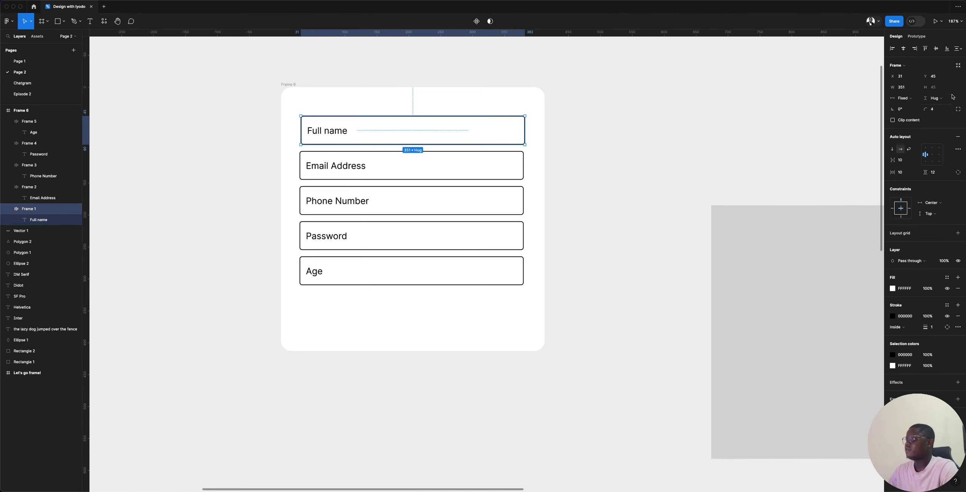
# - Try the right, top, horizontal center, vertical center and bottom alignments on the "Full name" field within its frame
pyautogui.click(915, 49)
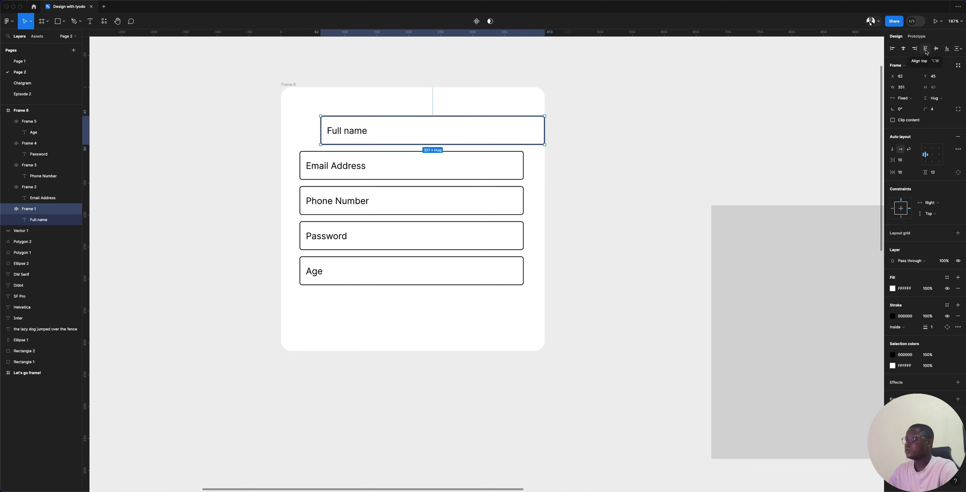
pyautogui.click(925, 49)
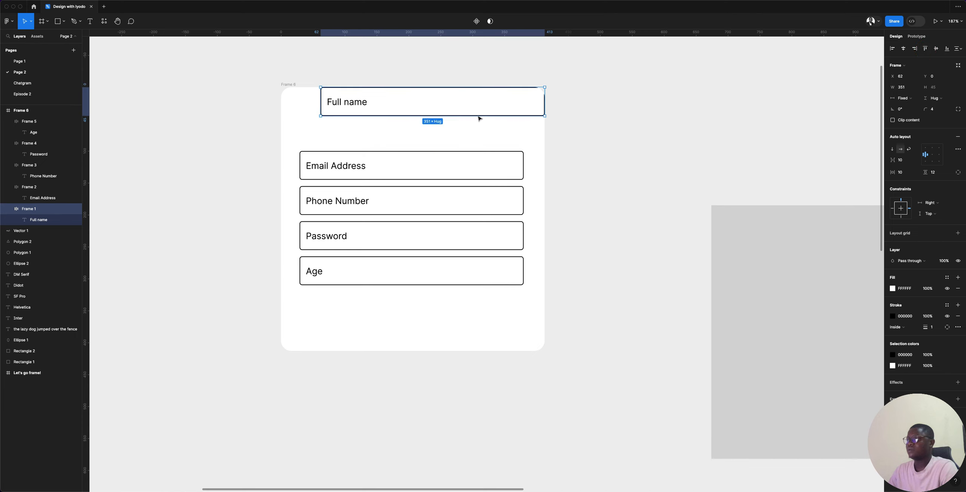
pyautogui.click(904, 49)
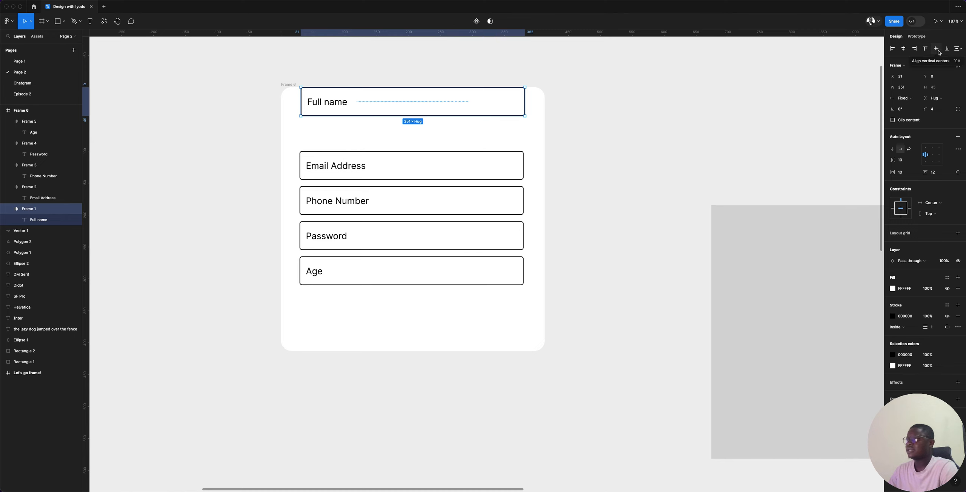
pyautogui.click(937, 49)
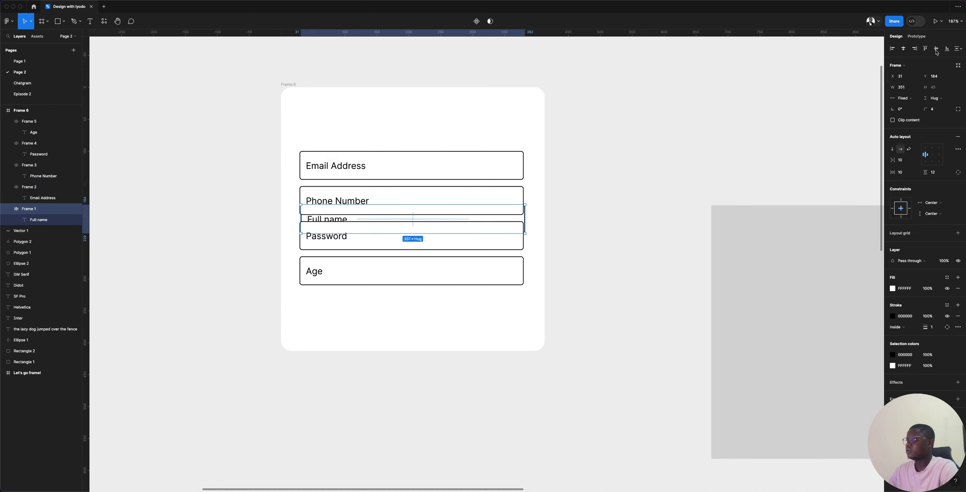
pyautogui.click(923, 52)
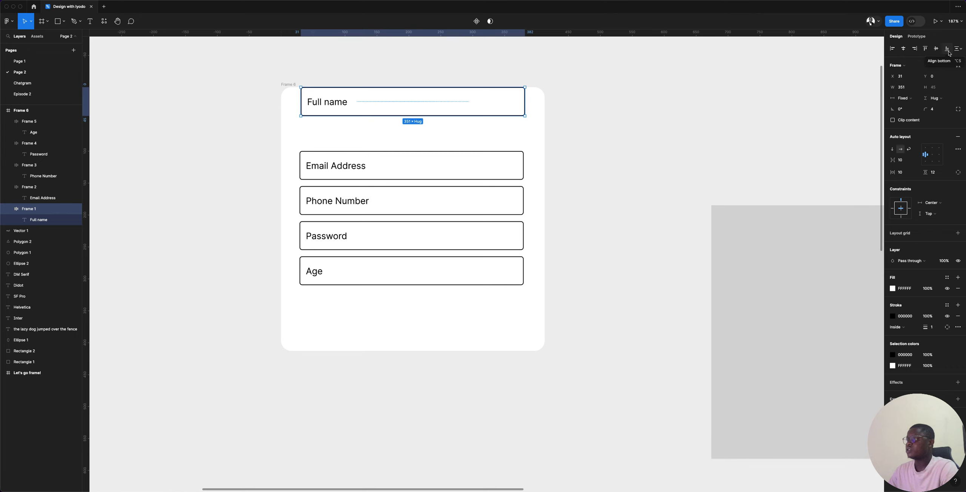
pyautogui.click(946, 49)
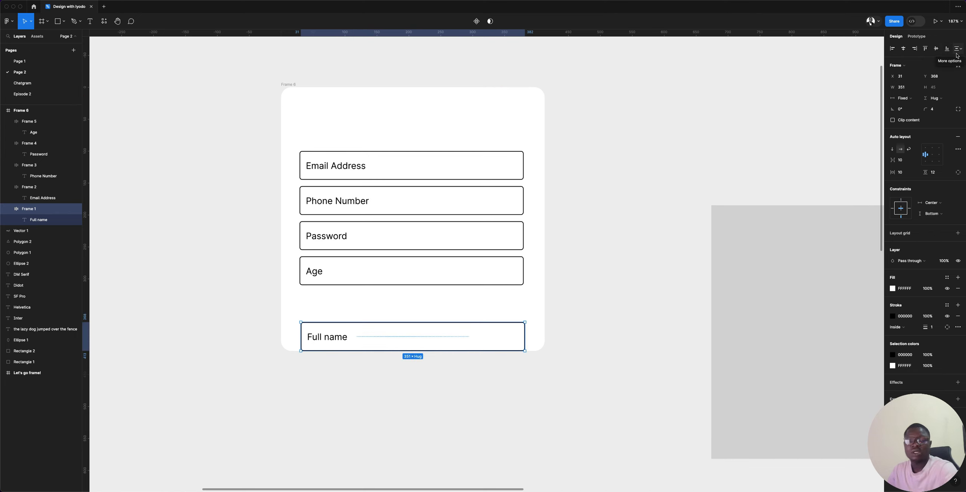
# - Undo the trial alignments of the "Full name" field back to its horizontally centered position above "Email Address"
pyautogui.press('super+z')
pyautogui.press('super+z')
pyautogui.press('super+z')
pyautogui.press('super+z')
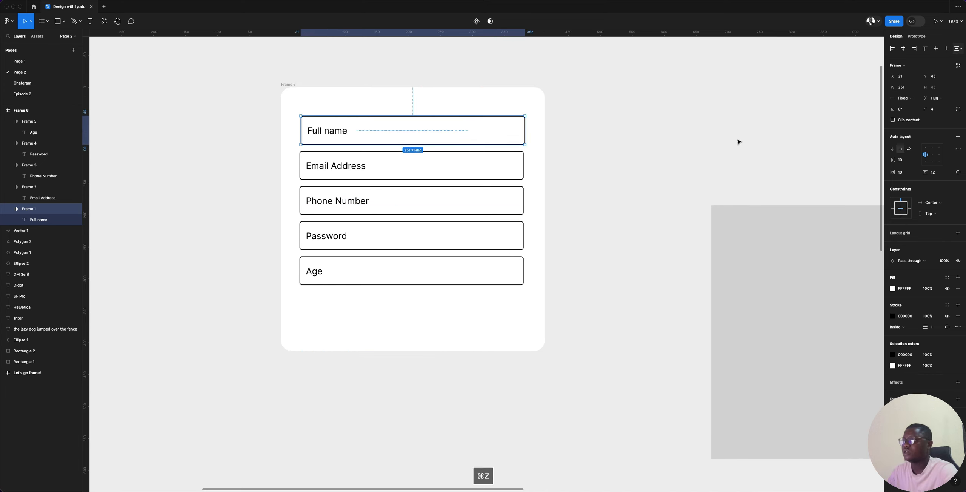
# - Center the "Email Address" field horizontally within the surrounding frame
pyautogui.scroll(-1, 738, 142)
pyautogui.click(510, 162)
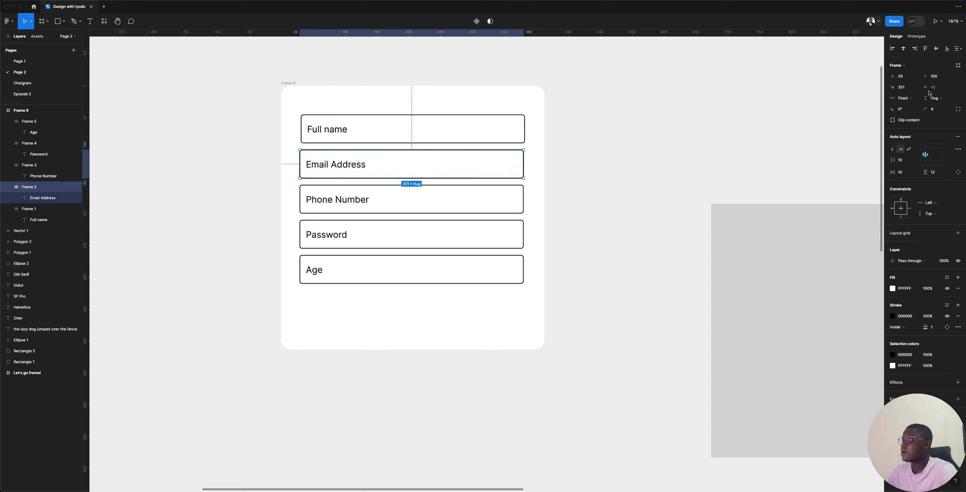
pyautogui.click(901, 51)
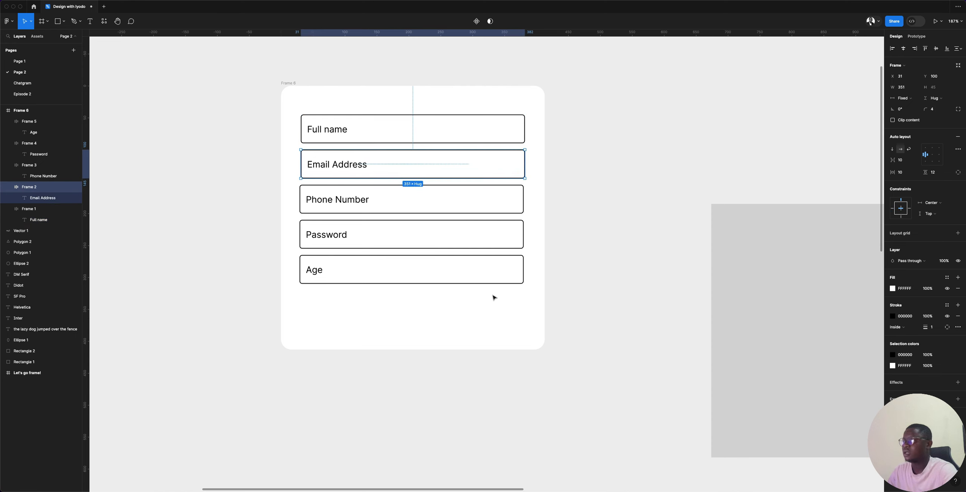
# - Align the horizontal centers of all five fields and move them together slightly upward to X 31 in the frame
pyautogui.moveTo(487, 311); pyautogui.dragTo(481, 120)
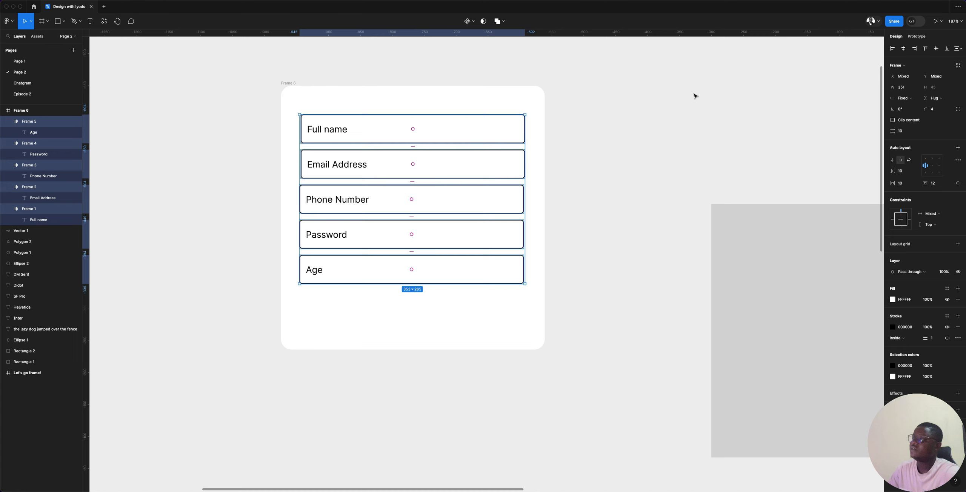
pyautogui.click(903, 49)
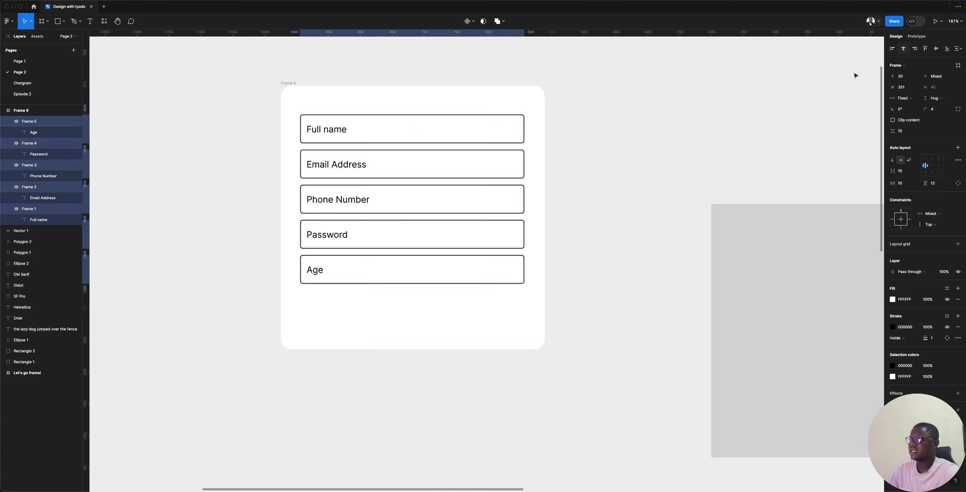
pyautogui.moveTo(437, 164); pyautogui.dragTo(439, 164)
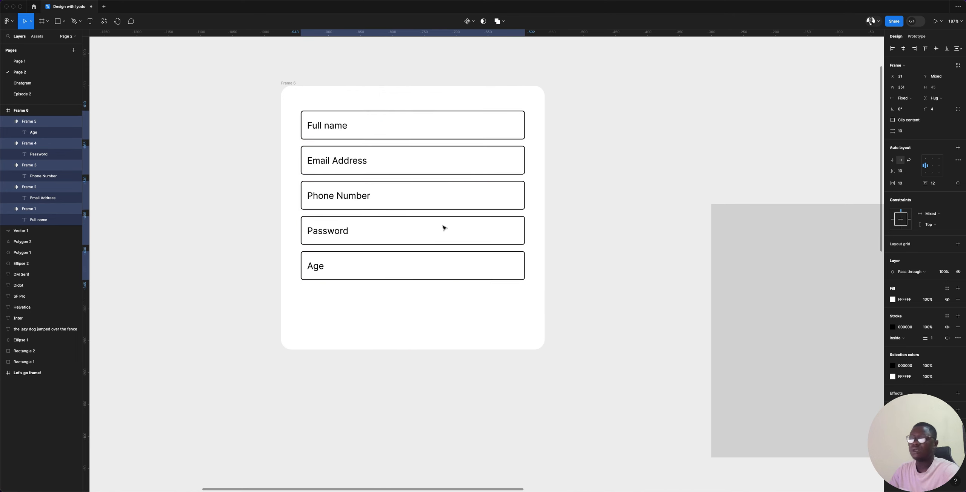
# - Duplicate the "Age" field about 10 px below the original and center the copy's content with auto layout alignment
pyautogui.click(427, 266)
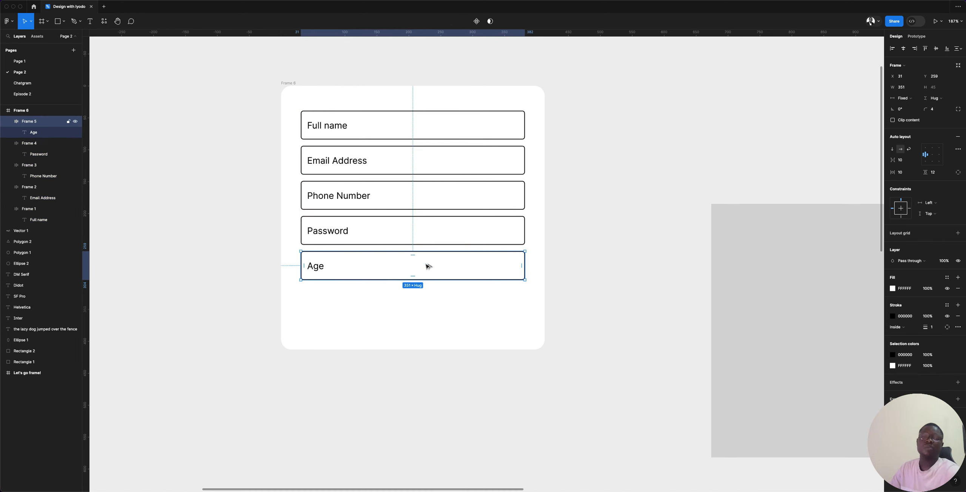
pyautogui.keyDown('alt'); pyautogui.moveTo(425, 264); pyautogui.dragTo(427, 298); pyautogui.keyUp('alt')
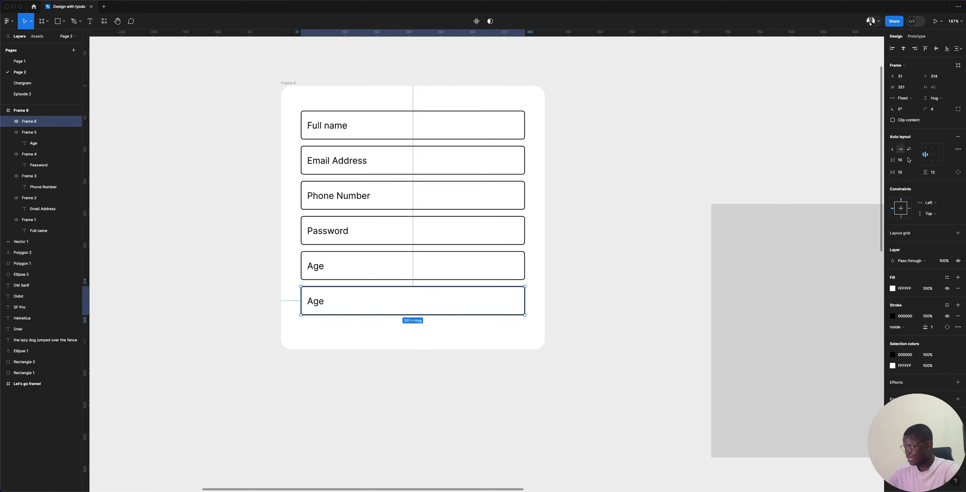
pyautogui.click(932, 155)
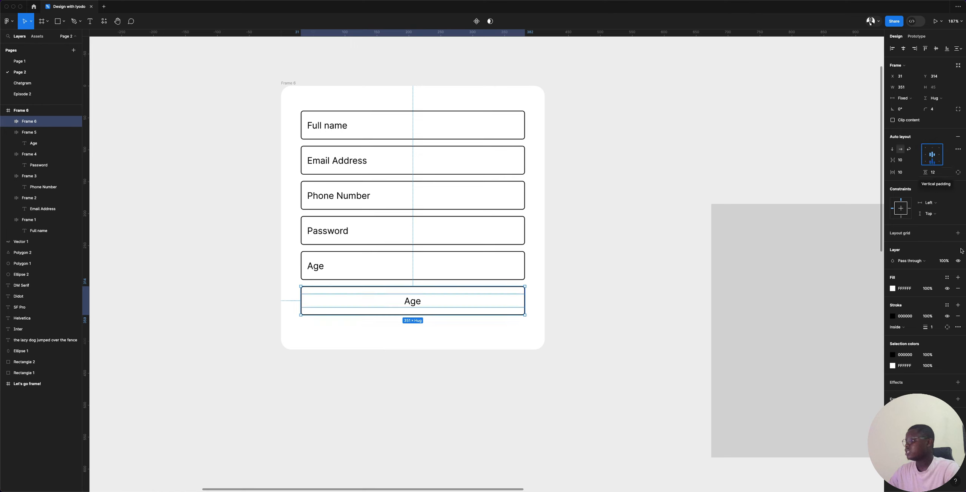
# - Give the duplicated "Age" field a muted dark red (815252) fill and make its text white (FFFFFF)
pyautogui.click(893, 289)
pyautogui.moveTo(829, 332); pyautogui.dragTo(831, 356)
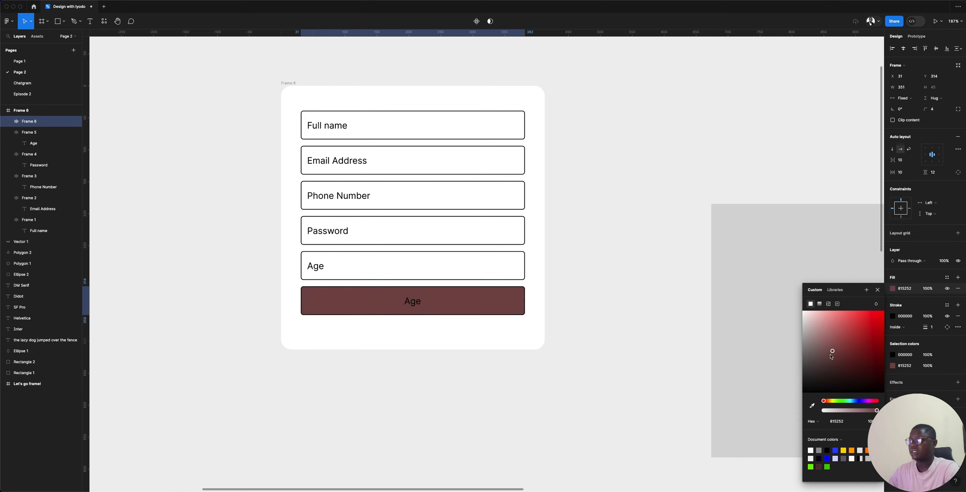
pyautogui.click(412, 301)
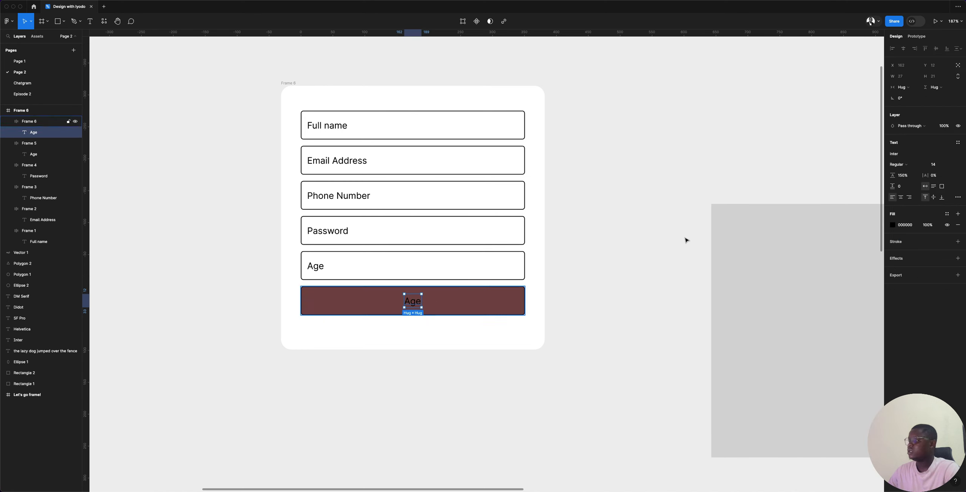
pyautogui.click(892, 226)
pyautogui.moveTo(839, 269); pyautogui.dragTo(768, 234)
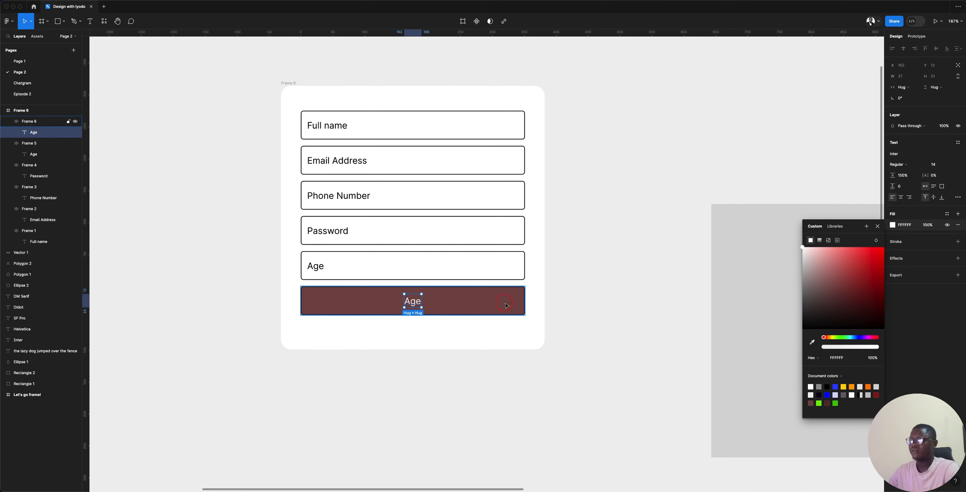
# - Change the duplicated "Age" field's fill to dark grey (393939)
pyautogui.click(506, 305)
pyautogui.click(893, 289)
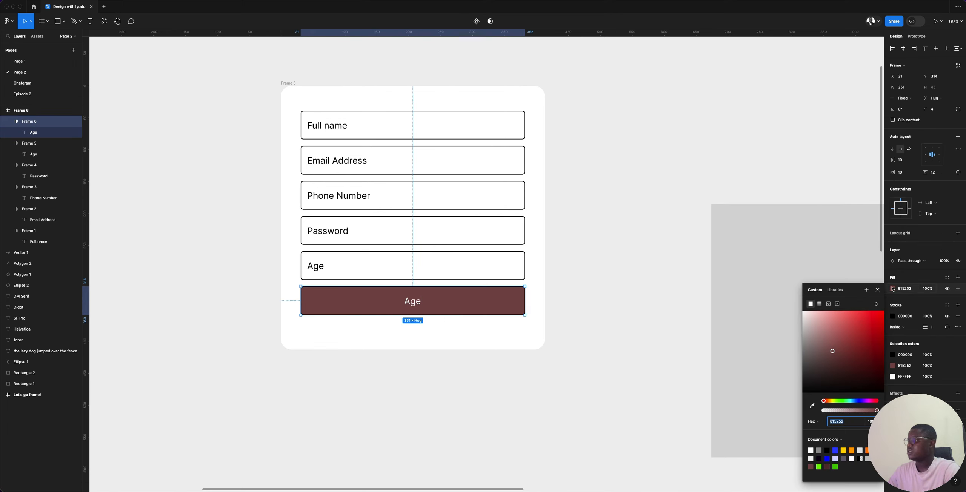
pyautogui.moveTo(834, 352); pyautogui.dragTo(797, 339)
pyautogui.moveTo(796, 373); pyautogui.dragTo(792, 396)
pyautogui.click(431, 298)
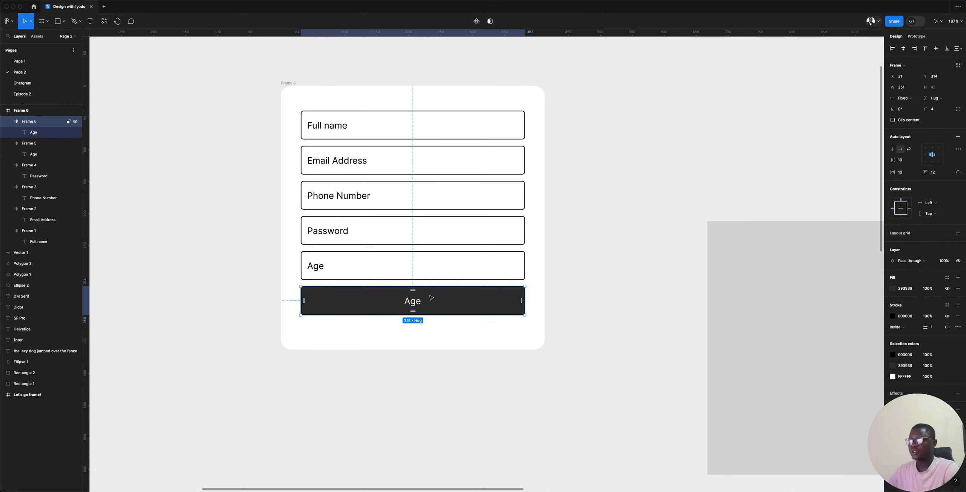
# - Remove the stroke from the dark "Age" button and set its fill to near-black (030303)
pyautogui.click(958, 316)
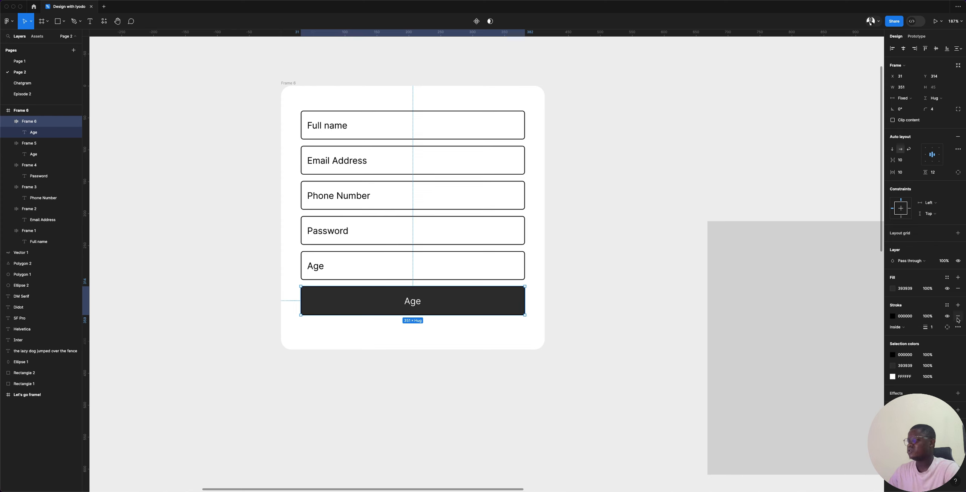
pyautogui.click(481, 311)
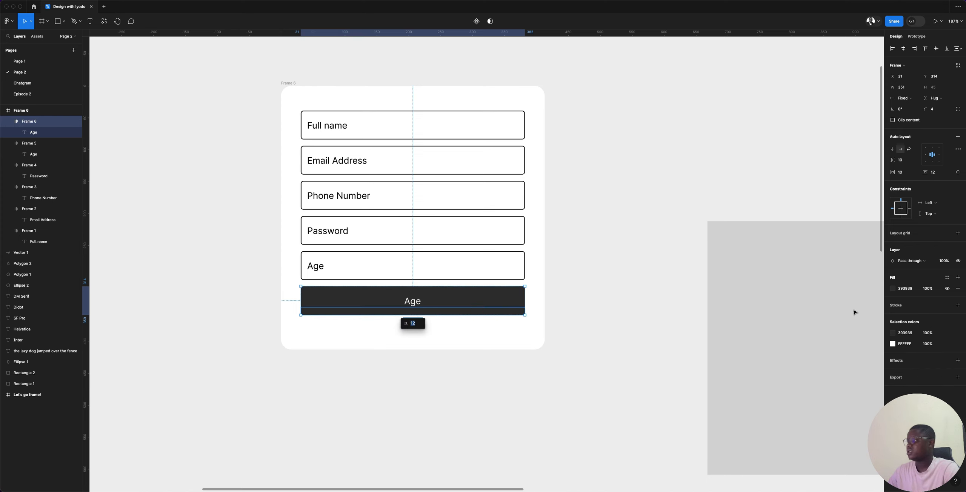
pyautogui.click(895, 289)
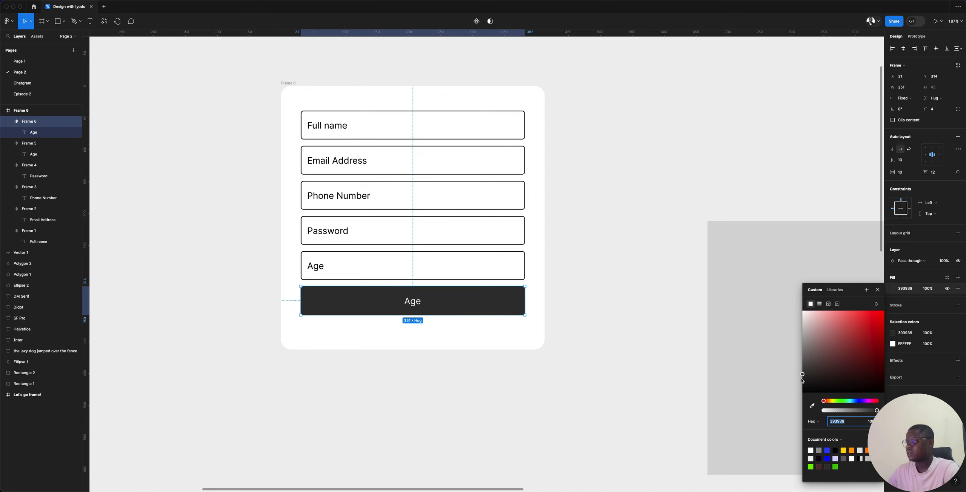
pyautogui.moveTo(803, 375); pyautogui.dragTo(802, 394)
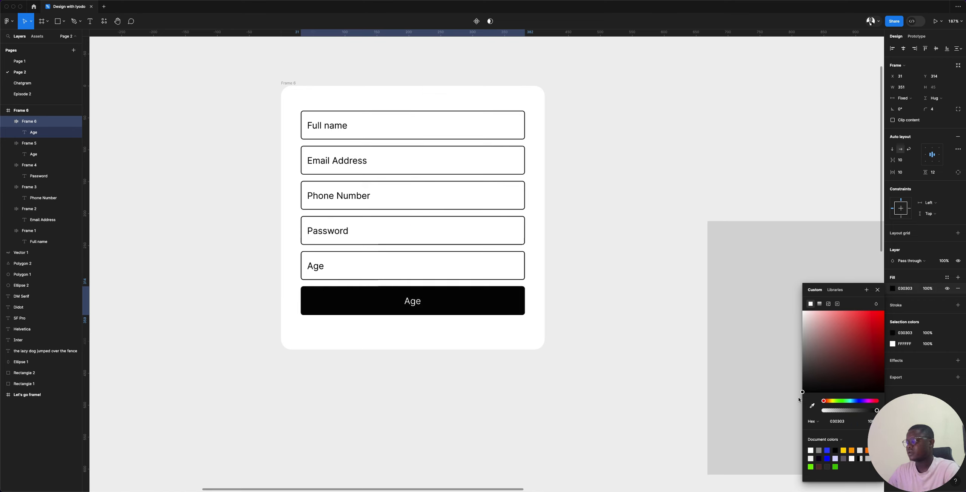
pyautogui.click(509, 320)
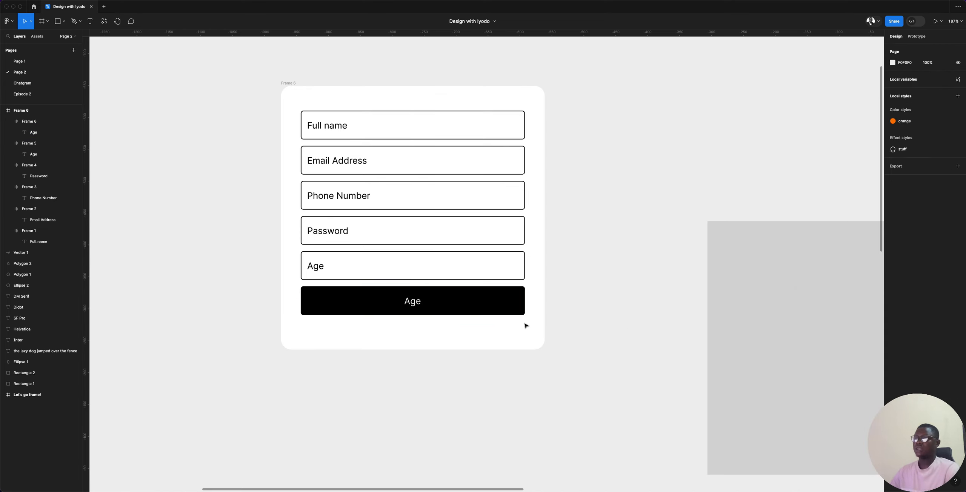
pyautogui.click(529, 321)
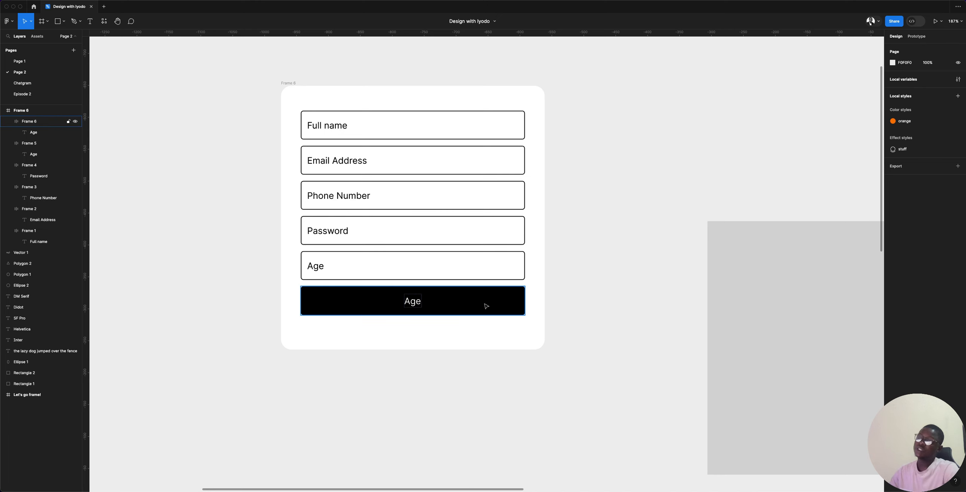
# - Move the five fields and the black button together slightly down in the card, to X 28
pyautogui.click(519, 95)
pyautogui.moveTo(519, 97); pyautogui.dragTo(438, 299)
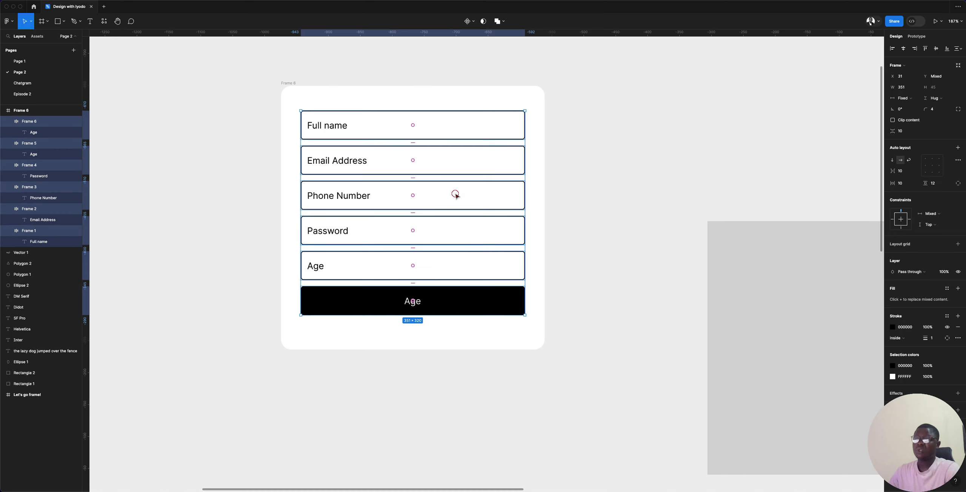
pyautogui.moveTo(453, 194)
pyautogui.mouseDown()
pyautogui.moveTo(459, 211)
pyautogui.moveTo(447, 204)
pyautogui.mouseUp()
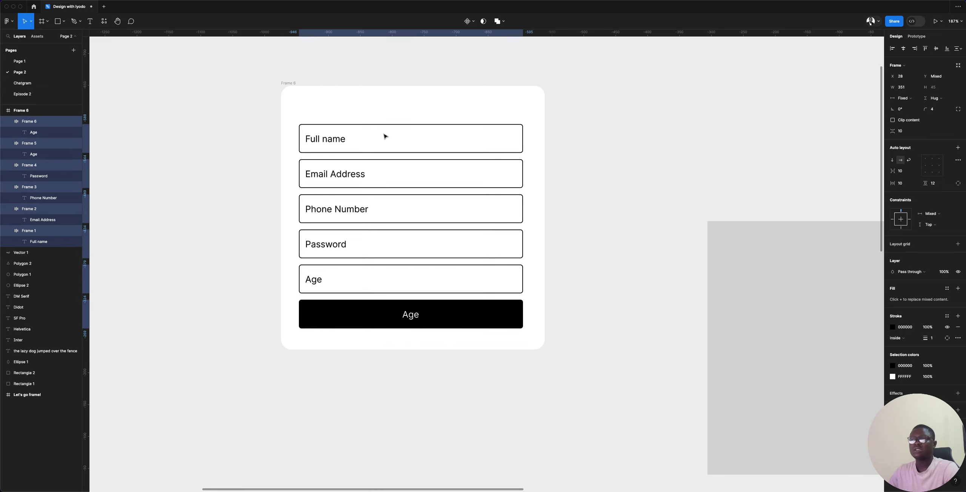
# - Add the text "Sign up" above the "Full name" field and center it horizontally in the card
pyautogui.press('t')
pyautogui.click(389, 102)
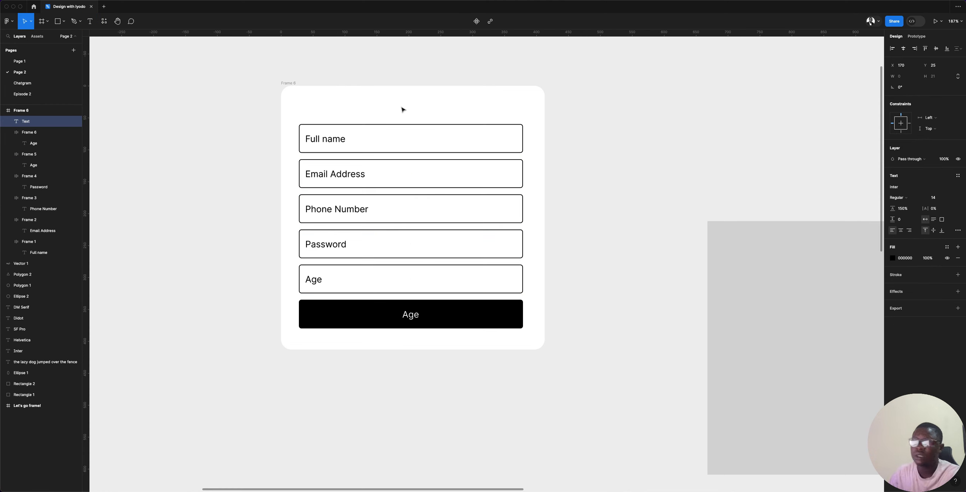
pyautogui.write('Signup')
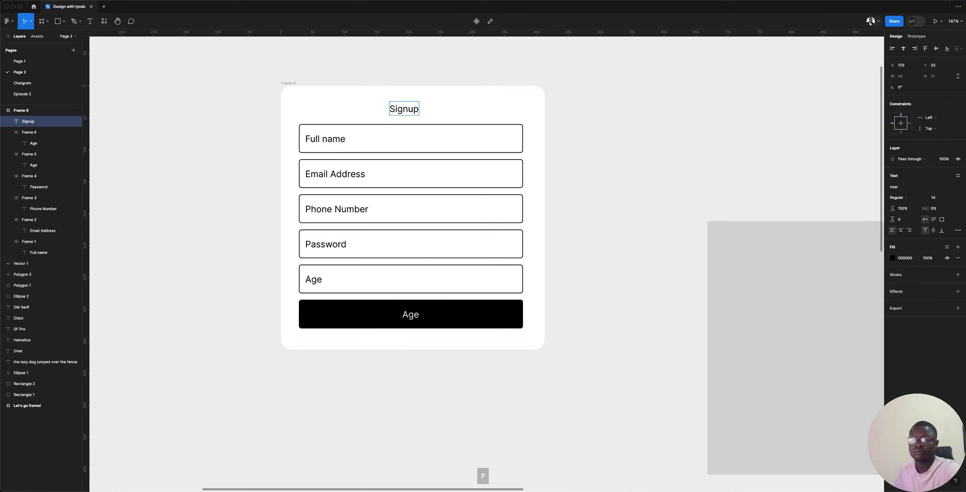
pyautogui.press('Left')
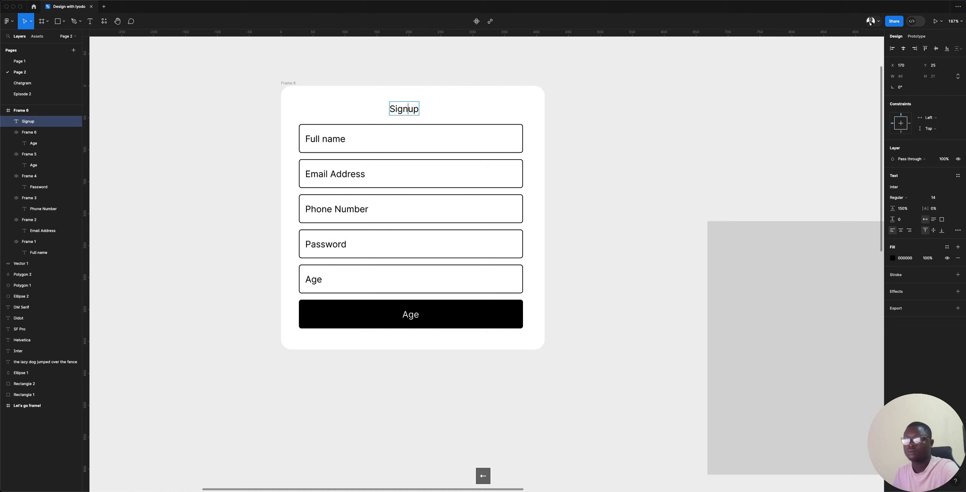
pyautogui.press('Escape')
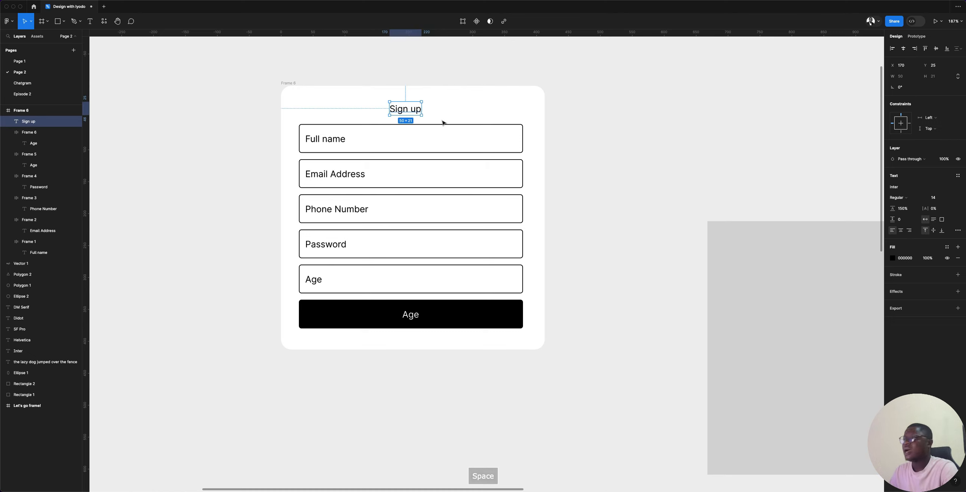
pyautogui.click(903, 49)
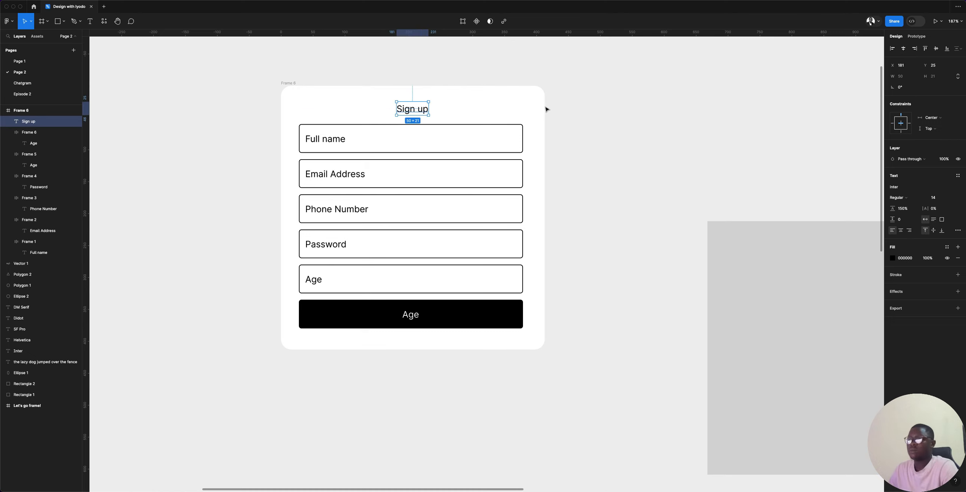
# - Extend the card frame's upper edge to give it a height of 427
pyautogui.click(294, 83)
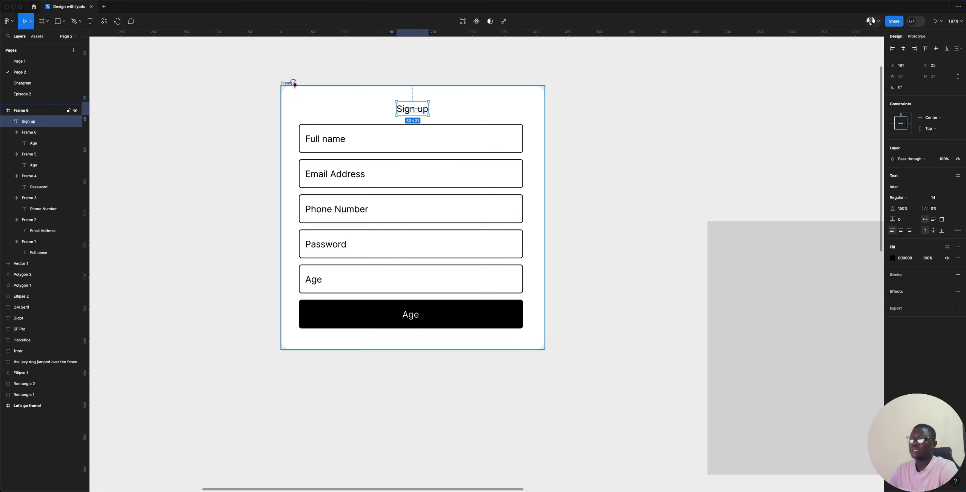
pyautogui.moveTo(397, 88)
pyautogui.mouseDown()
pyautogui.moveTo(397, 68)
pyautogui.moveTo(397, 77)
pyautogui.mouseUp()
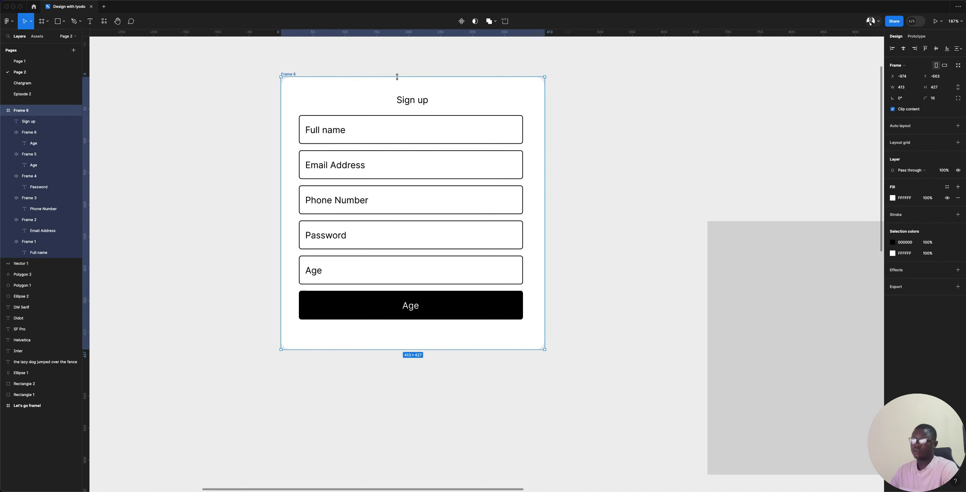
# - Set the "Sign up" title to Semi Bold at font size 20
pyautogui.click(414, 97)
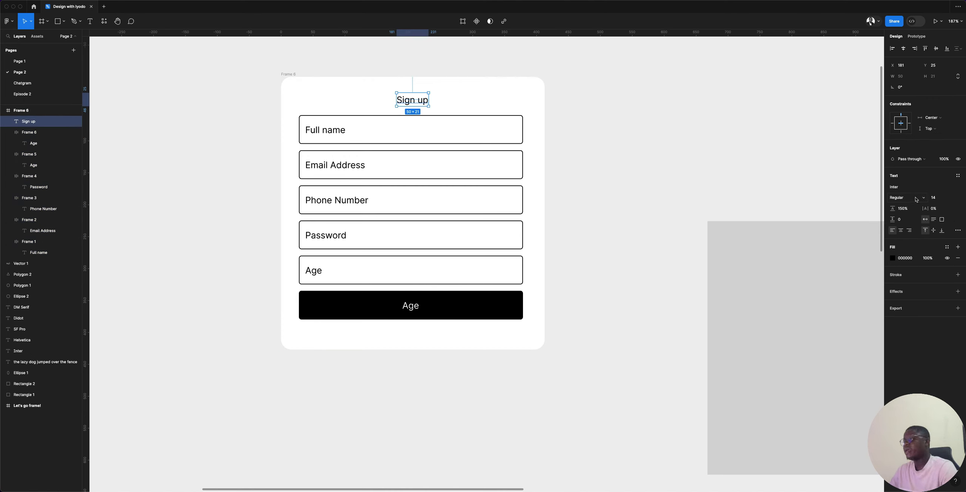
pyautogui.click(916, 198)
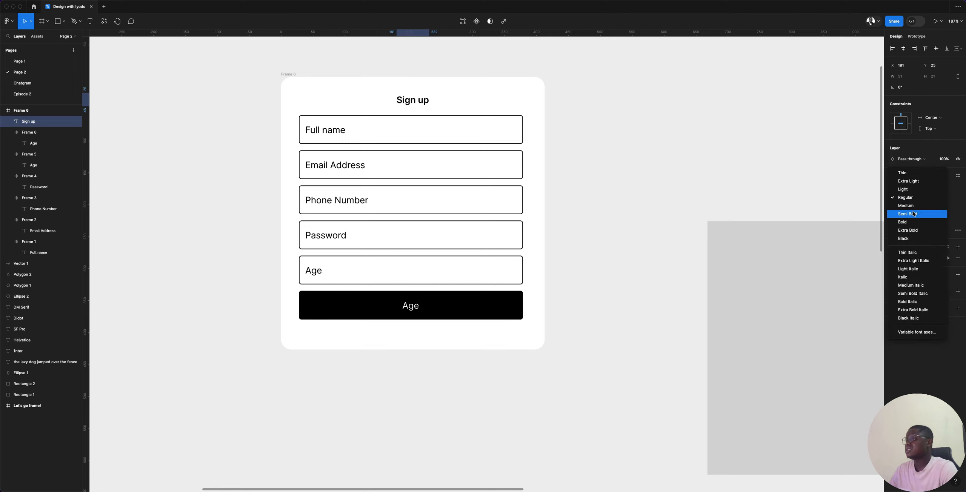
pyautogui.click(917, 213)
pyautogui.click(952, 201)
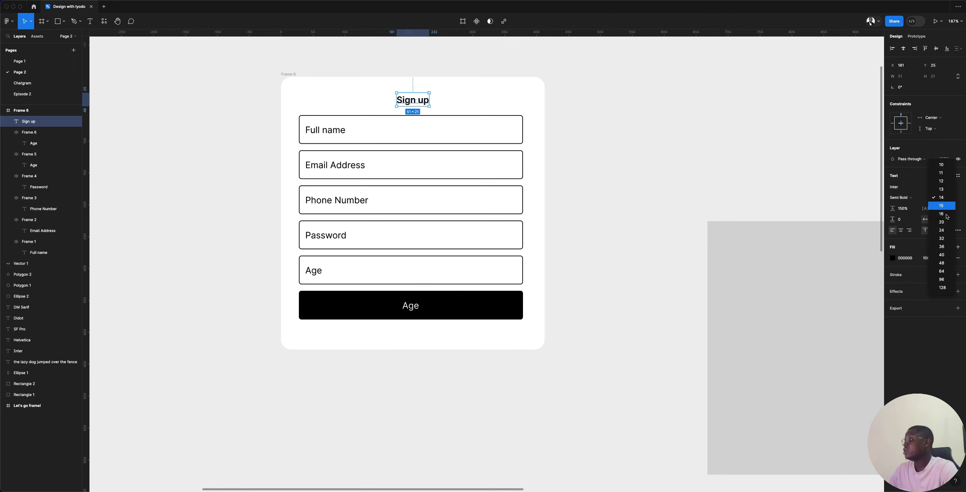
pyautogui.click(941, 218)
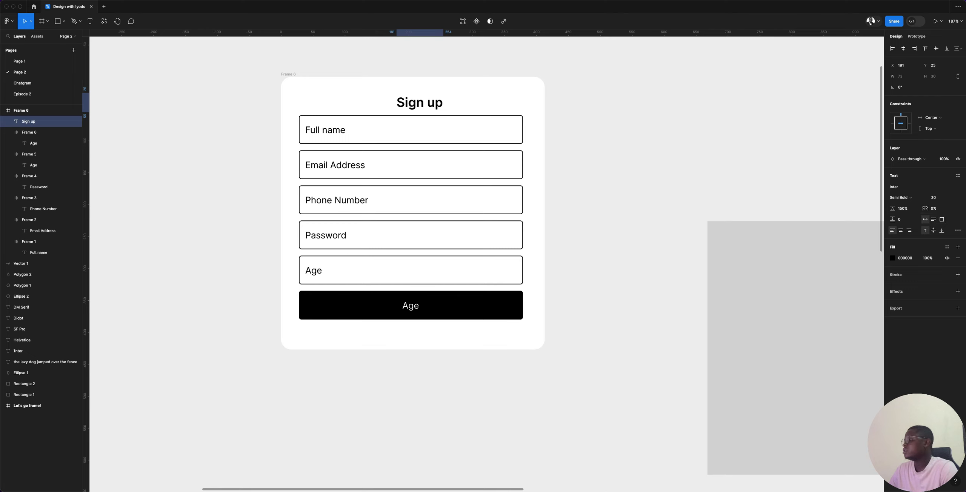
# - Raise the "Sign up" title to Y 20 and center it horizontally in the card
pyautogui.click(903, 48)
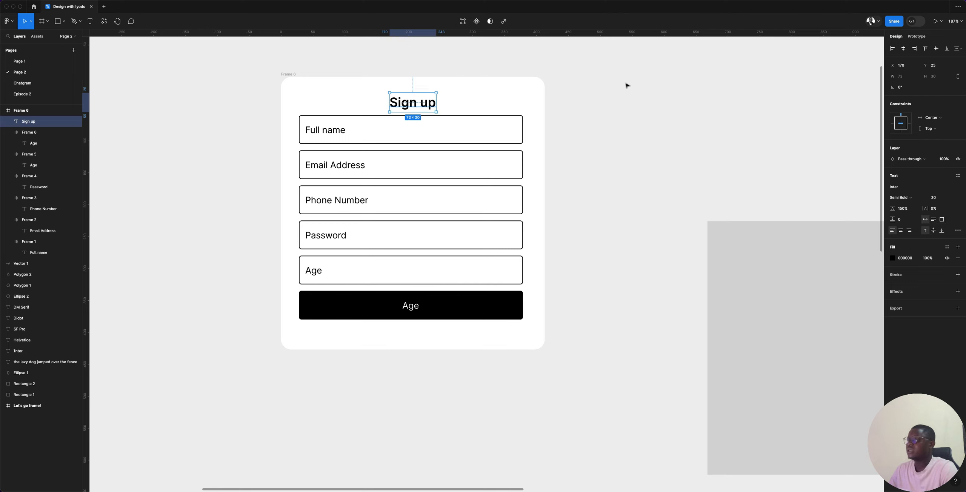
pyautogui.moveTo(419, 107); pyautogui.dragTo(413, 104)
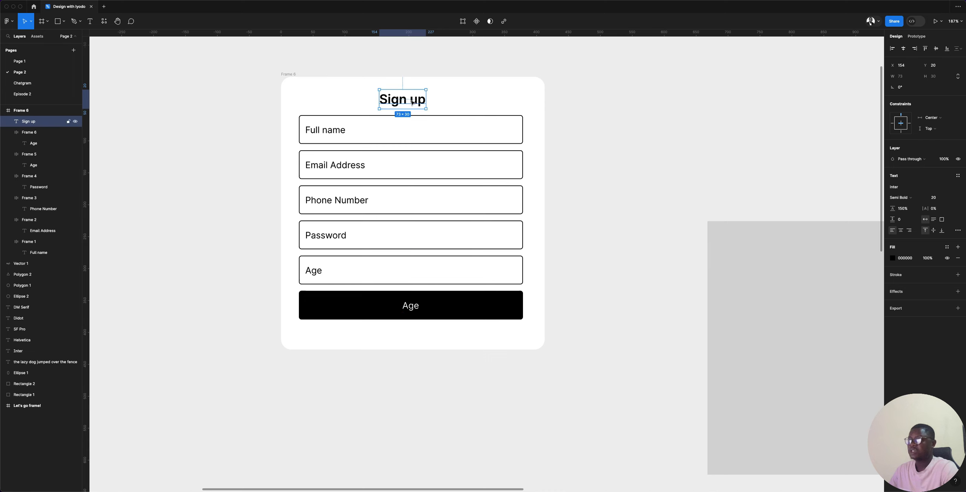
pyautogui.click(904, 49)
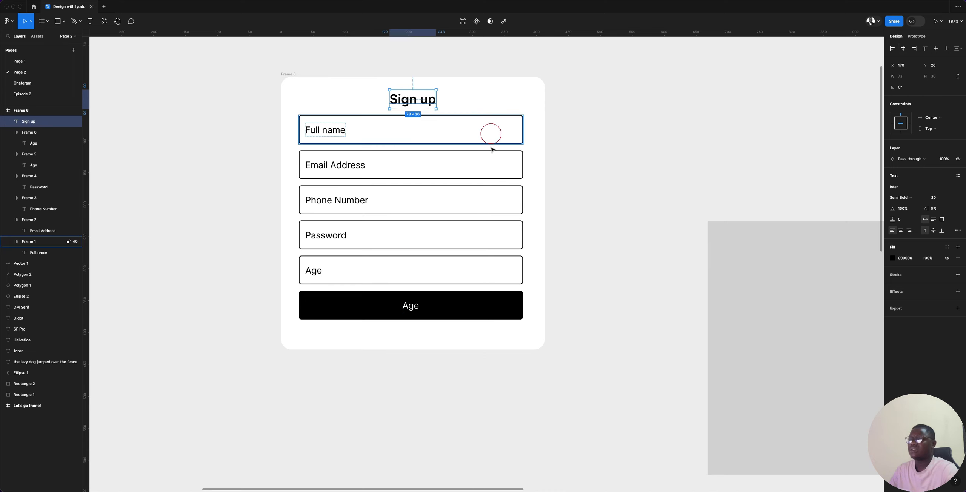
# - Move the five fields and the black button together slightly down and center them in the card at X 31
pyautogui.click(492, 134)
pyautogui.keyDown('shift'); pyautogui.click(463, 200); pyautogui.keyUp('shift')
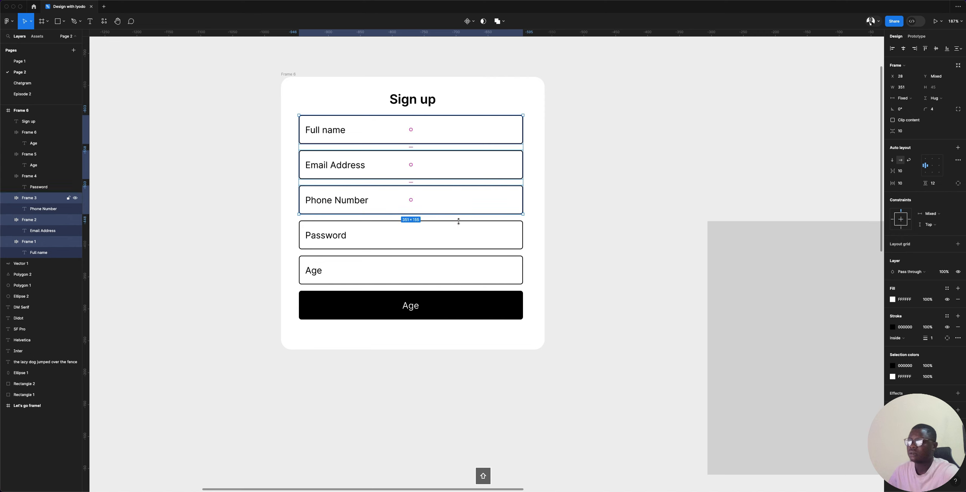
pyautogui.keyDown('shift'); pyautogui.click(451, 236); pyautogui.keyUp('shift')
pyautogui.keyDown('shift'); pyautogui.click(446, 269); pyautogui.keyUp('shift')
pyautogui.keyDown('shift'); pyautogui.click(446, 301); pyautogui.keyUp('shift')
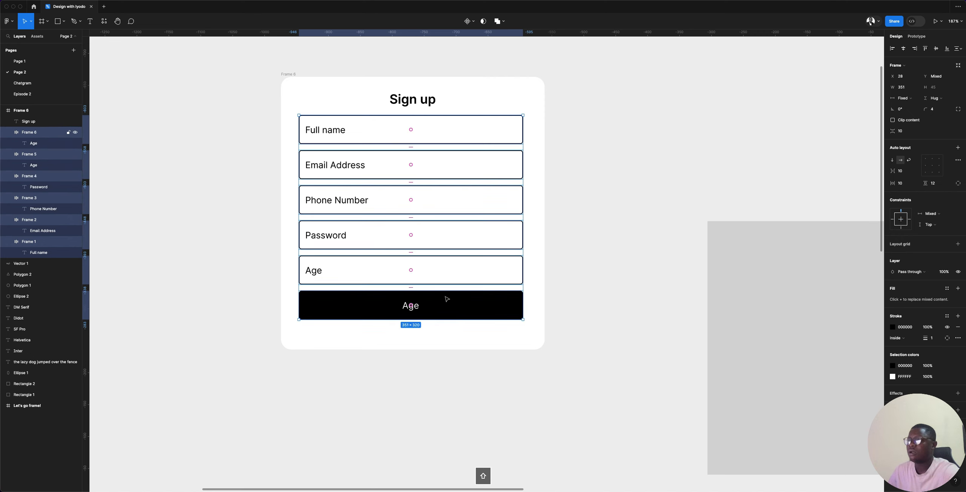
pyautogui.moveTo(470, 169); pyautogui.dragTo(471, 182)
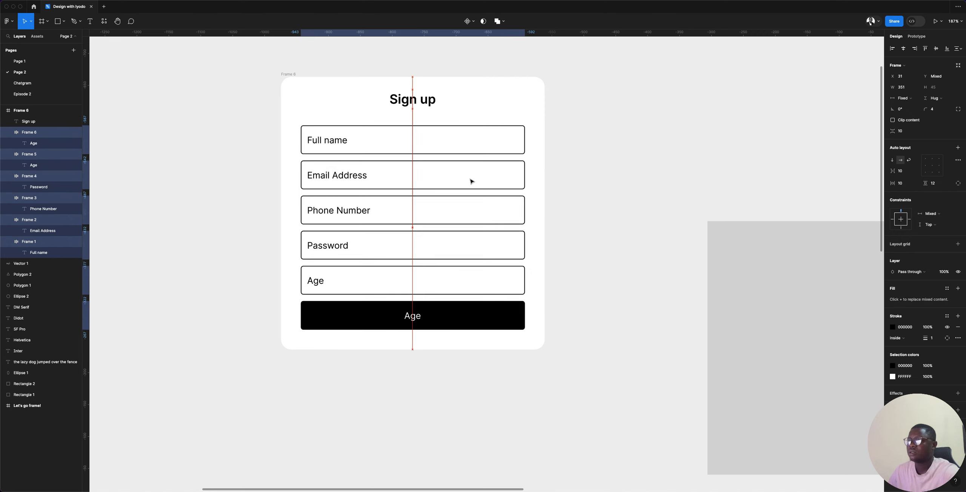
# - Rename the card frame as "Sign up"
pyautogui.click(289, 74)
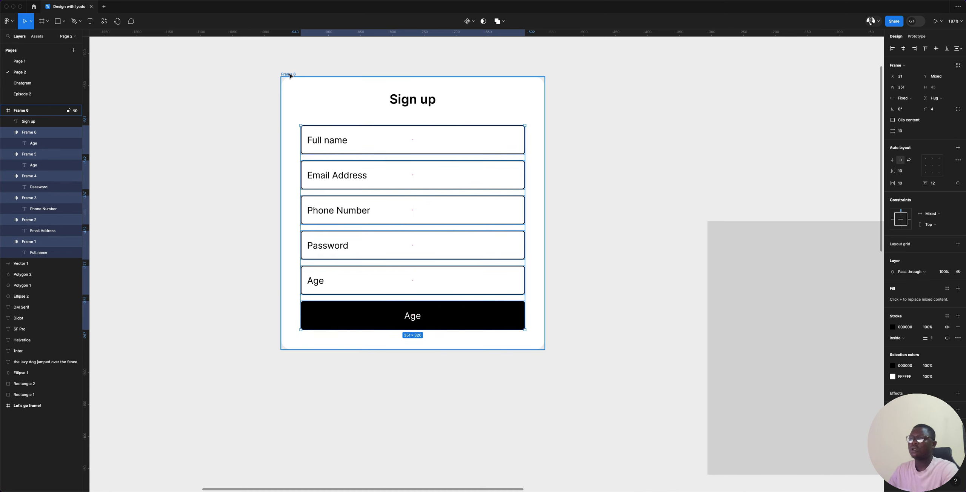
pyautogui.doubleClick(292, 74)
pyautogui.write('Sign up')
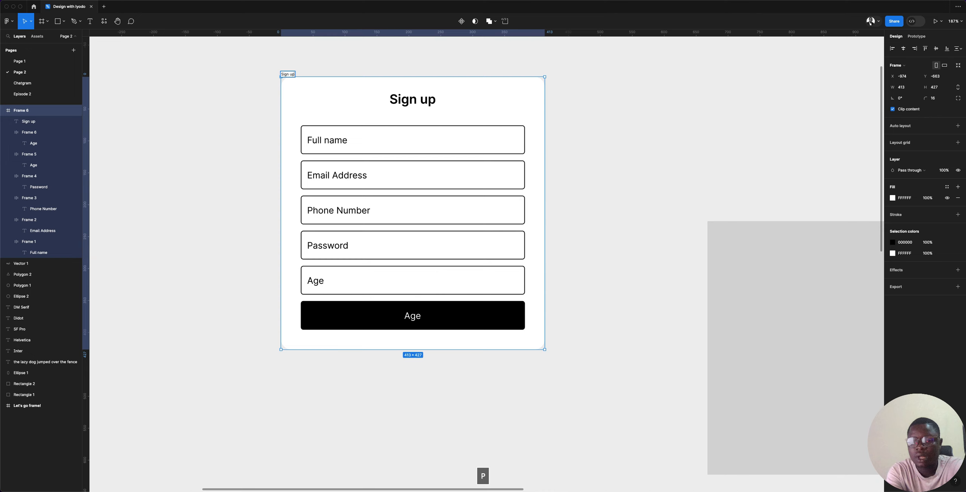
pyautogui.press('Return')
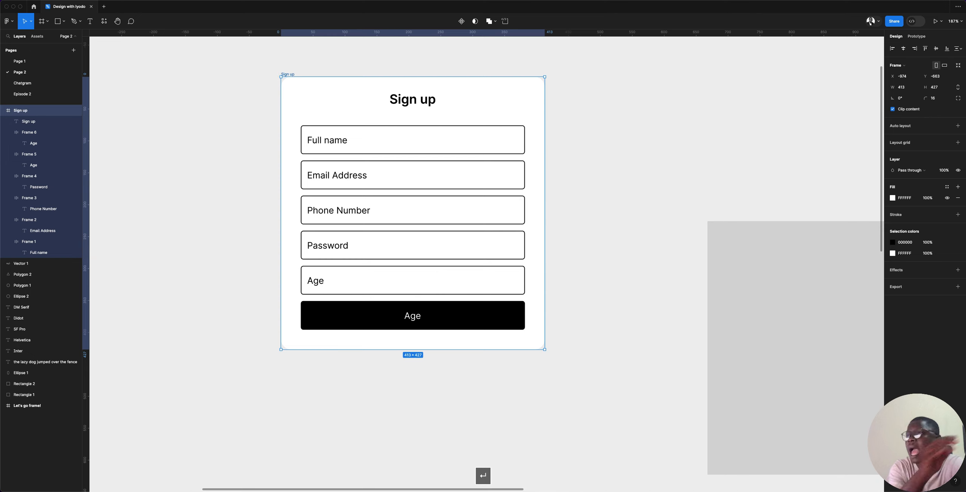
pyautogui.click(641, 111)
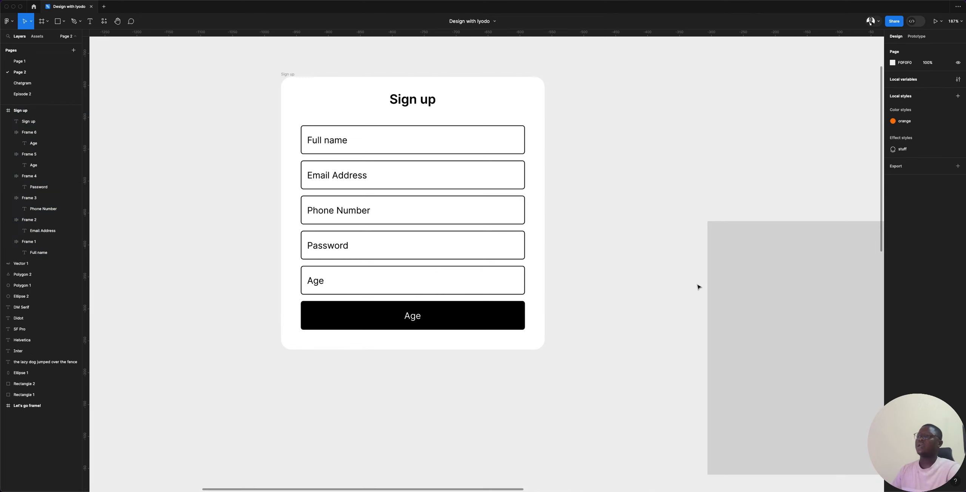
# - Lower the "Sign up" title to Y 25, keeping it horizontally centered in the card
pyautogui.hscroll(-3, 627, 287)
pyautogui.scroll(2, 628, 286)
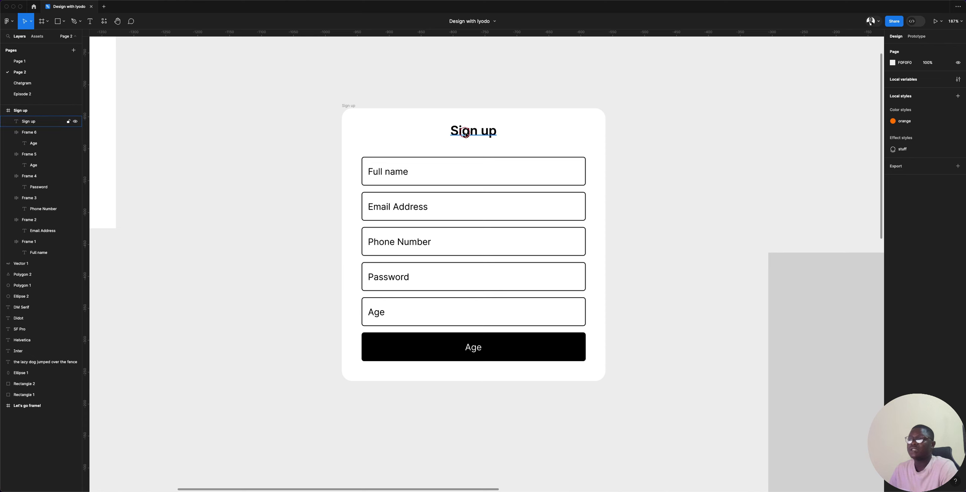
pyautogui.moveTo(471, 134); pyautogui.dragTo(476, 136)
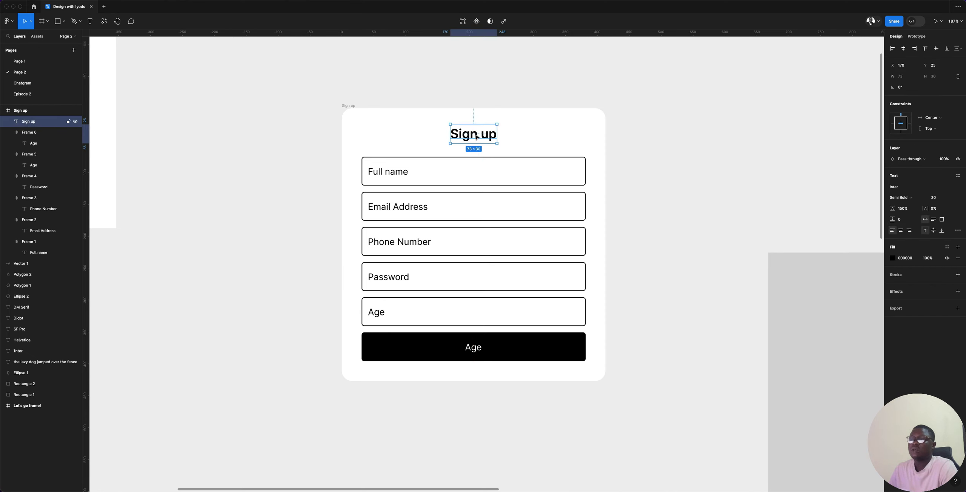
pyautogui.click(524, 141)
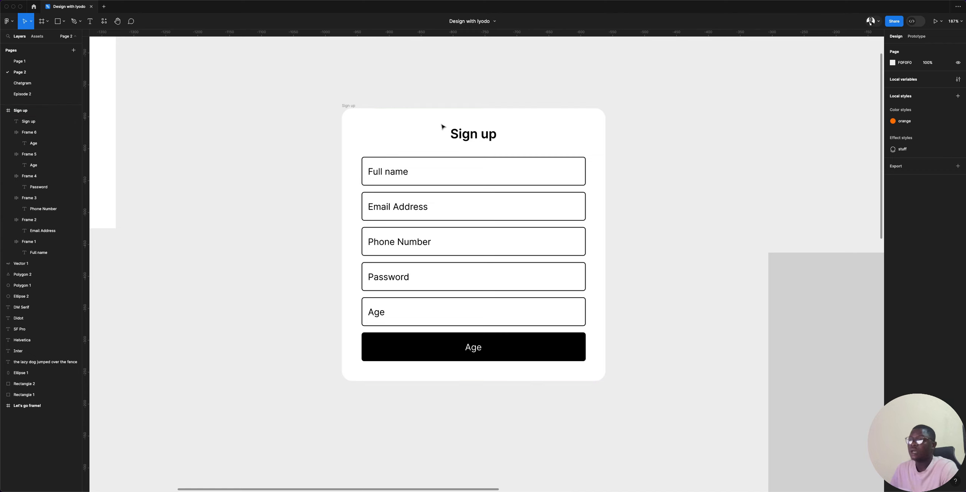
# - Lower the "Sign up" card to Y -618 and add a text reading "twitter:" followed by the creator's handle, centered above the card
pyautogui.moveTo(351, 103); pyautogui.dragTo(352, 131)
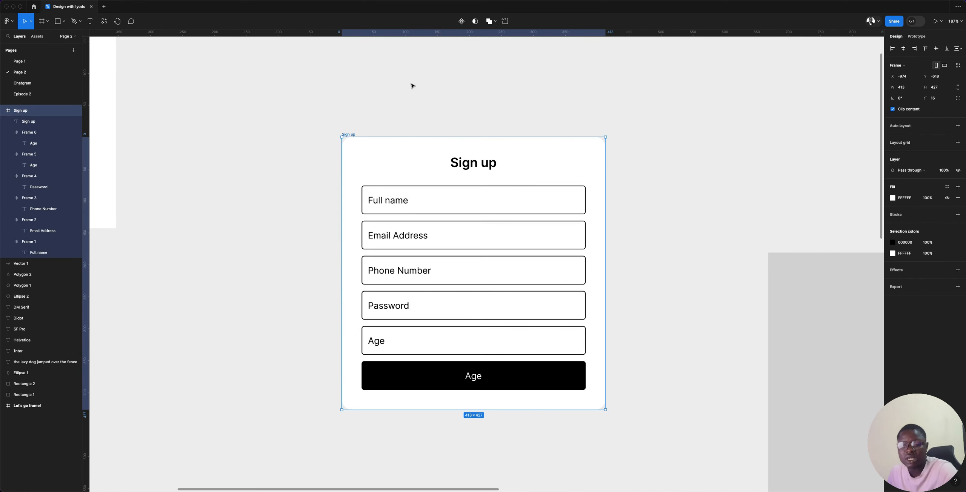
pyautogui.press('t')
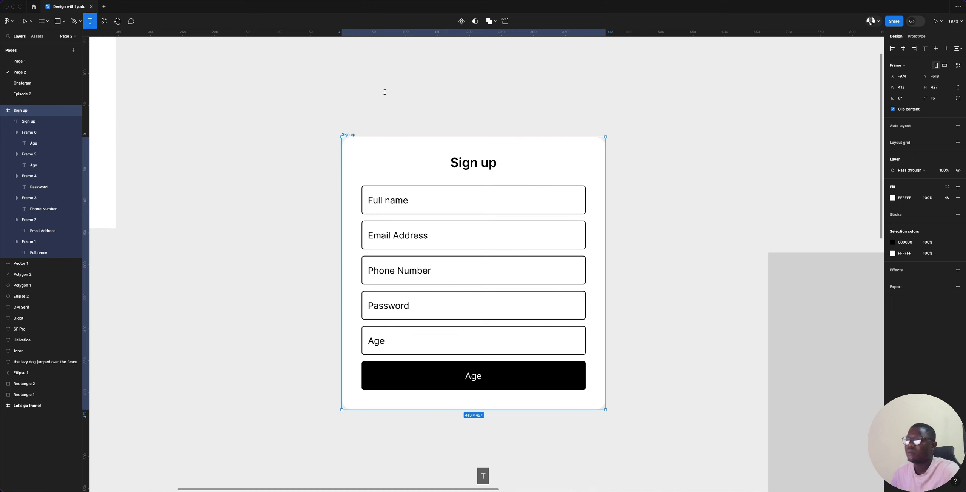
pyautogui.click(385, 92)
pyautogui.write('twittw')
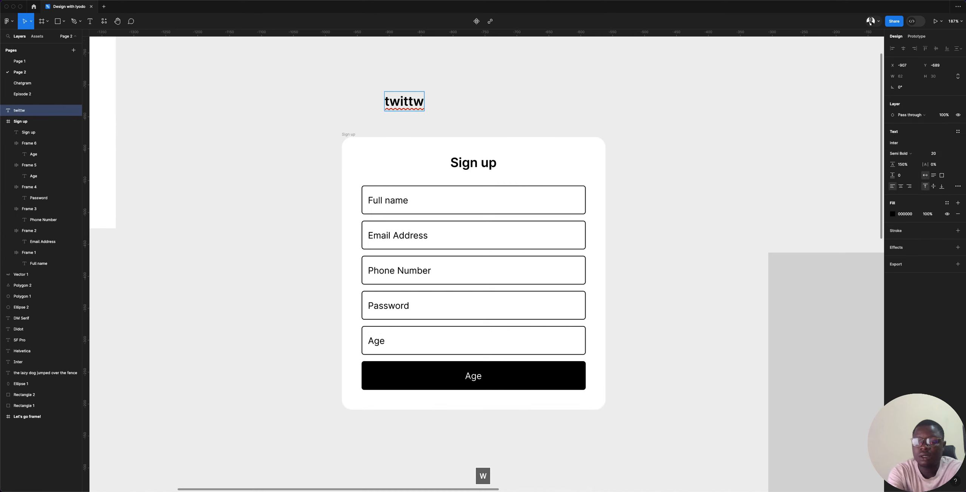
pyautogui.press('BackSpace')
pyautogui.write('er')
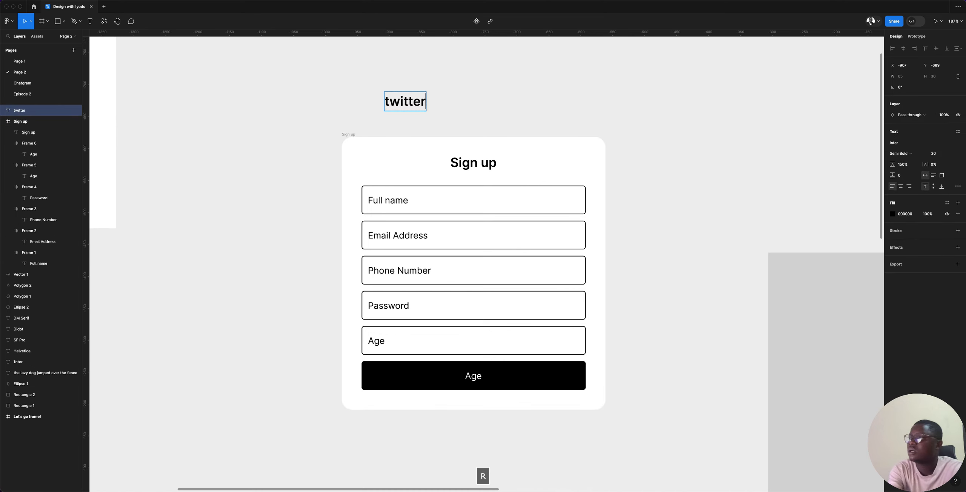
pyautogui.write(': ')
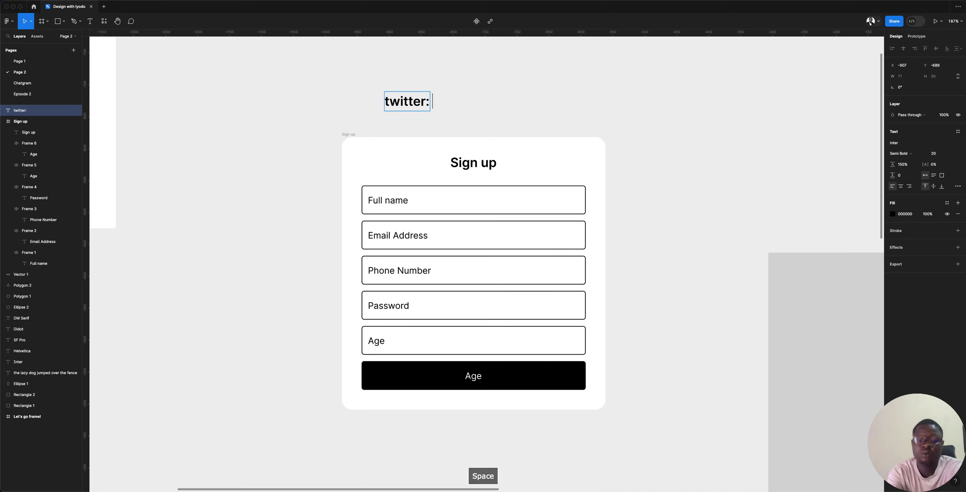
pyautogui.write('@iyodo')
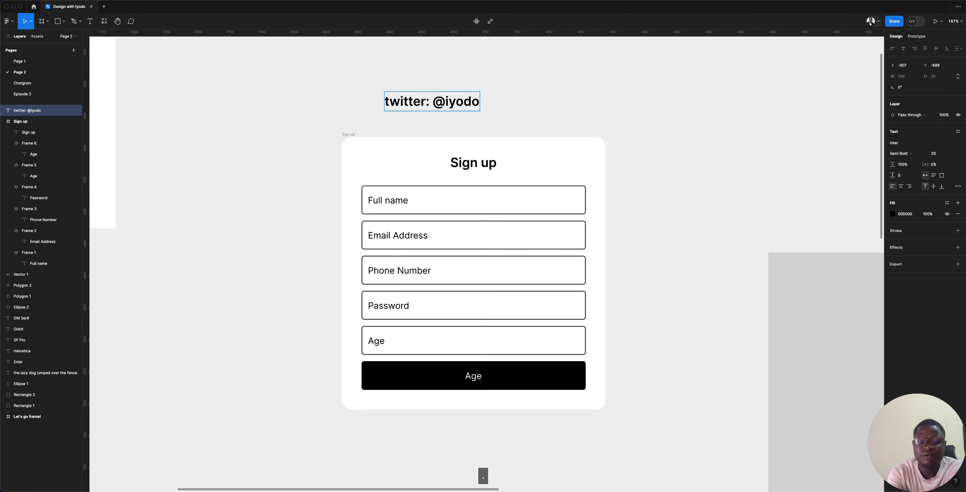
pyautogui.write('.fig')
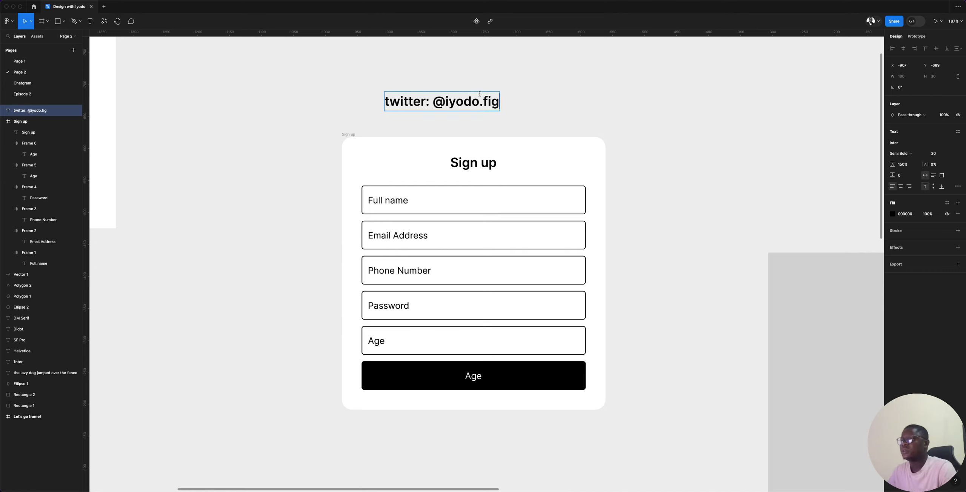
pyautogui.press('Escape')
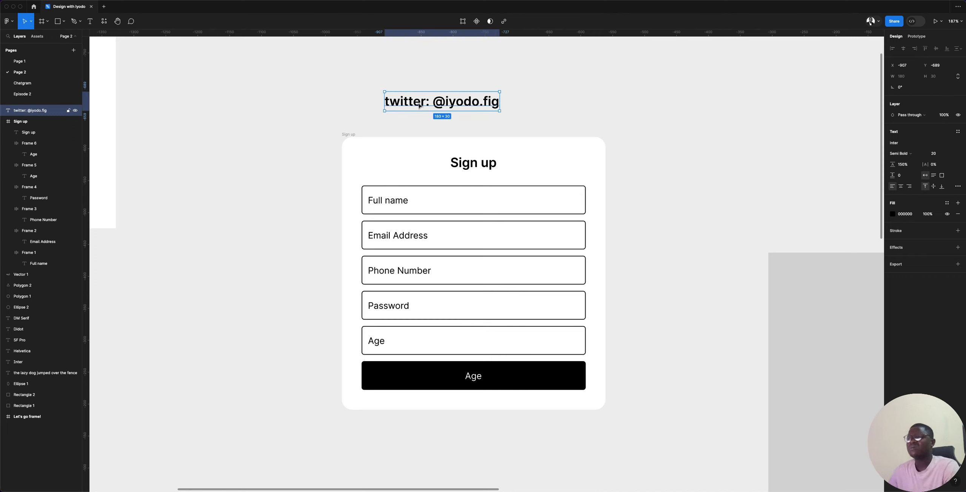
pyautogui.moveTo(419, 105); pyautogui.dragTo(450, 109)
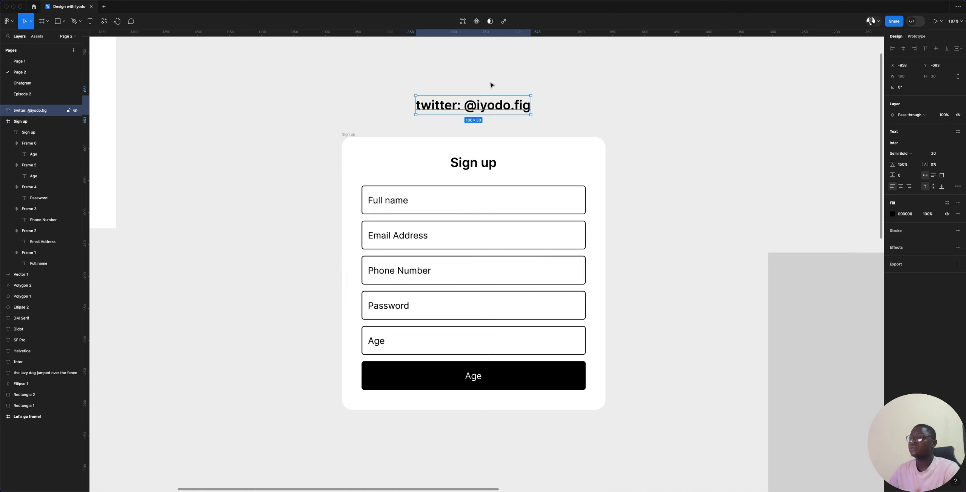